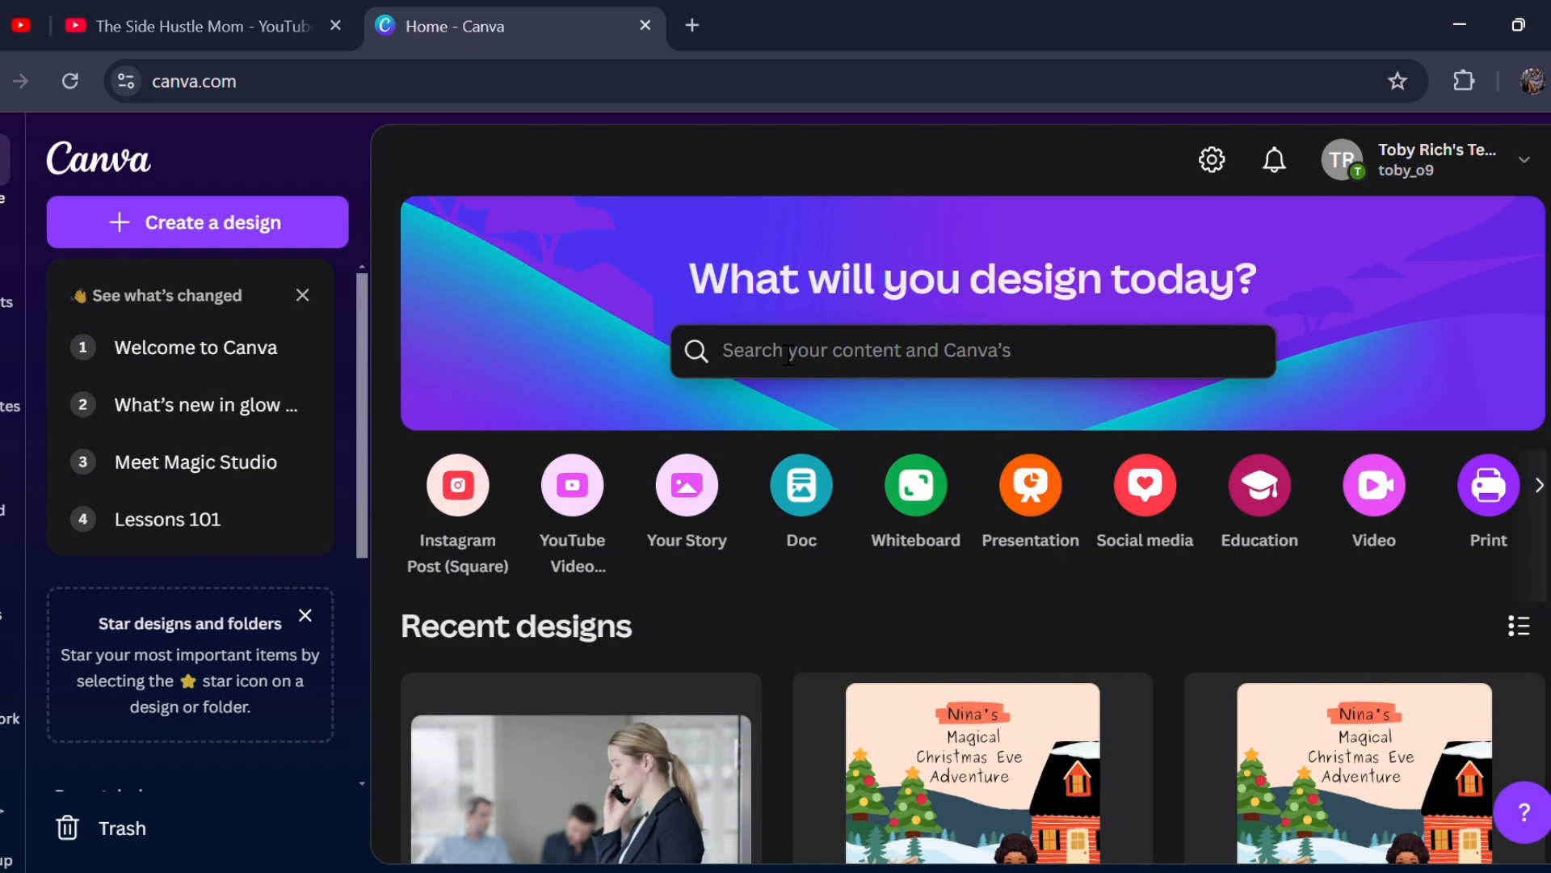
# - Search Canva for "youtube thumbnail"
pyautogui.click(788, 354)
pyautogui.write('y')
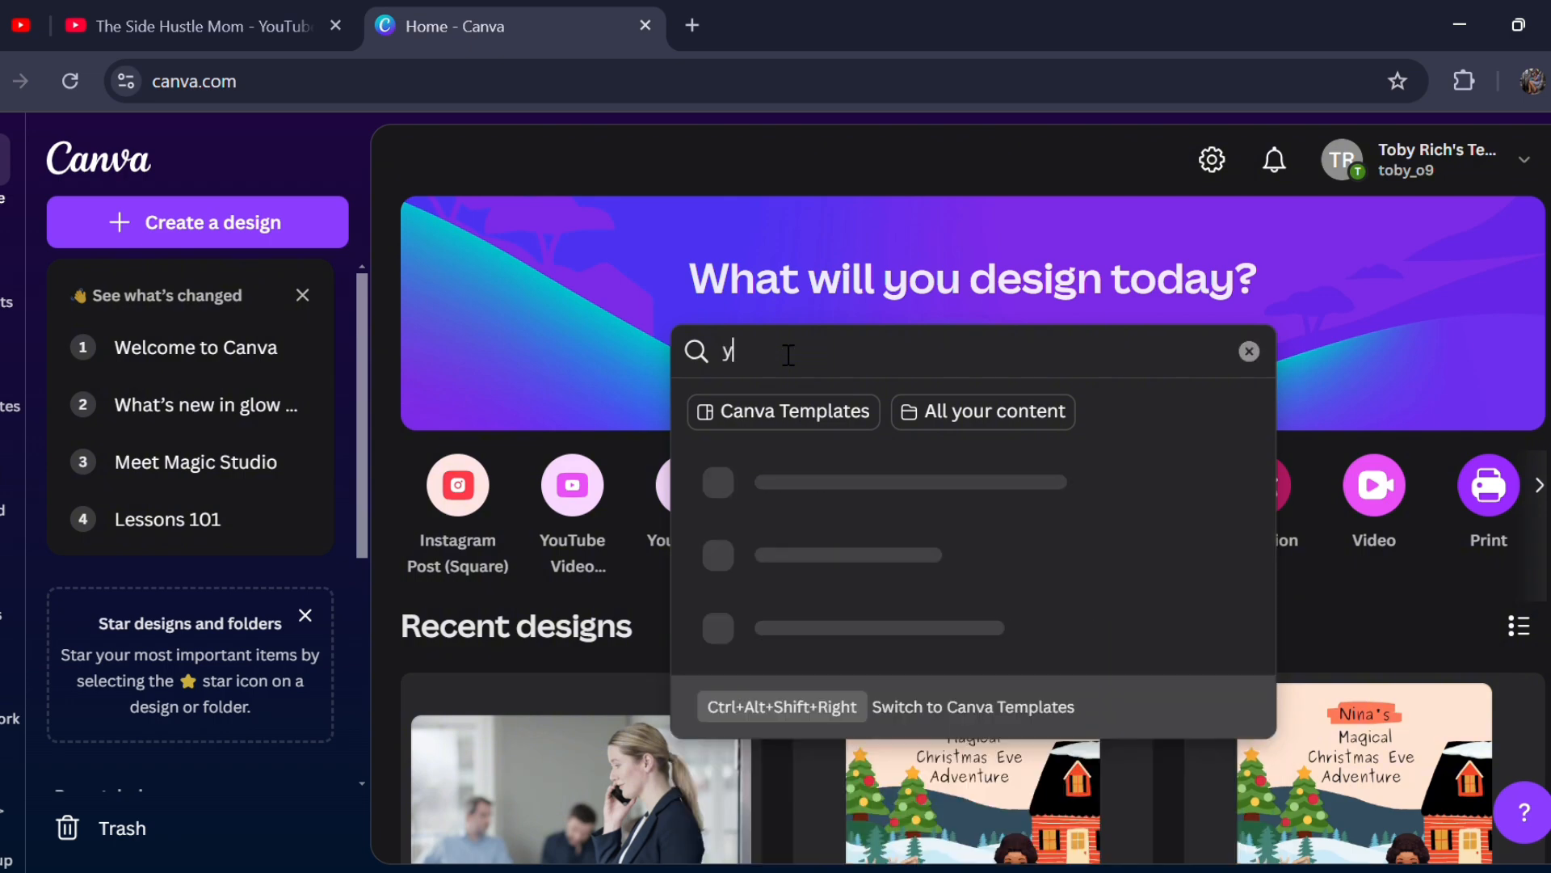
pyautogui.write('outube thumbnail')
pyautogui.press('Return')
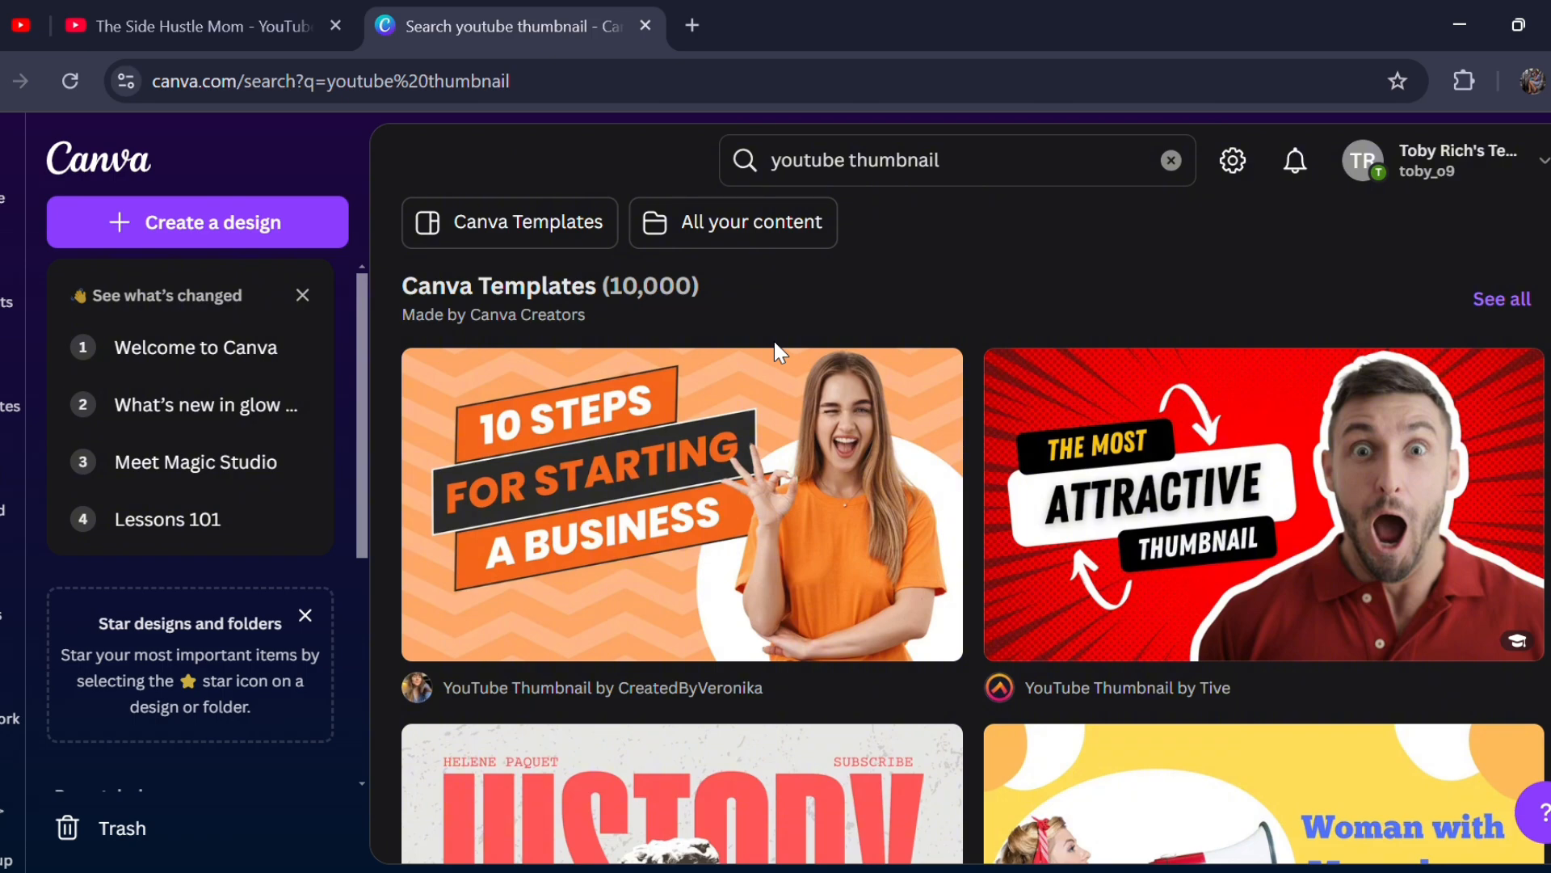
# - Examine the range of YouTube thumbnail templates offered in the search results
pyautogui.scroll(-6, 850, 569)
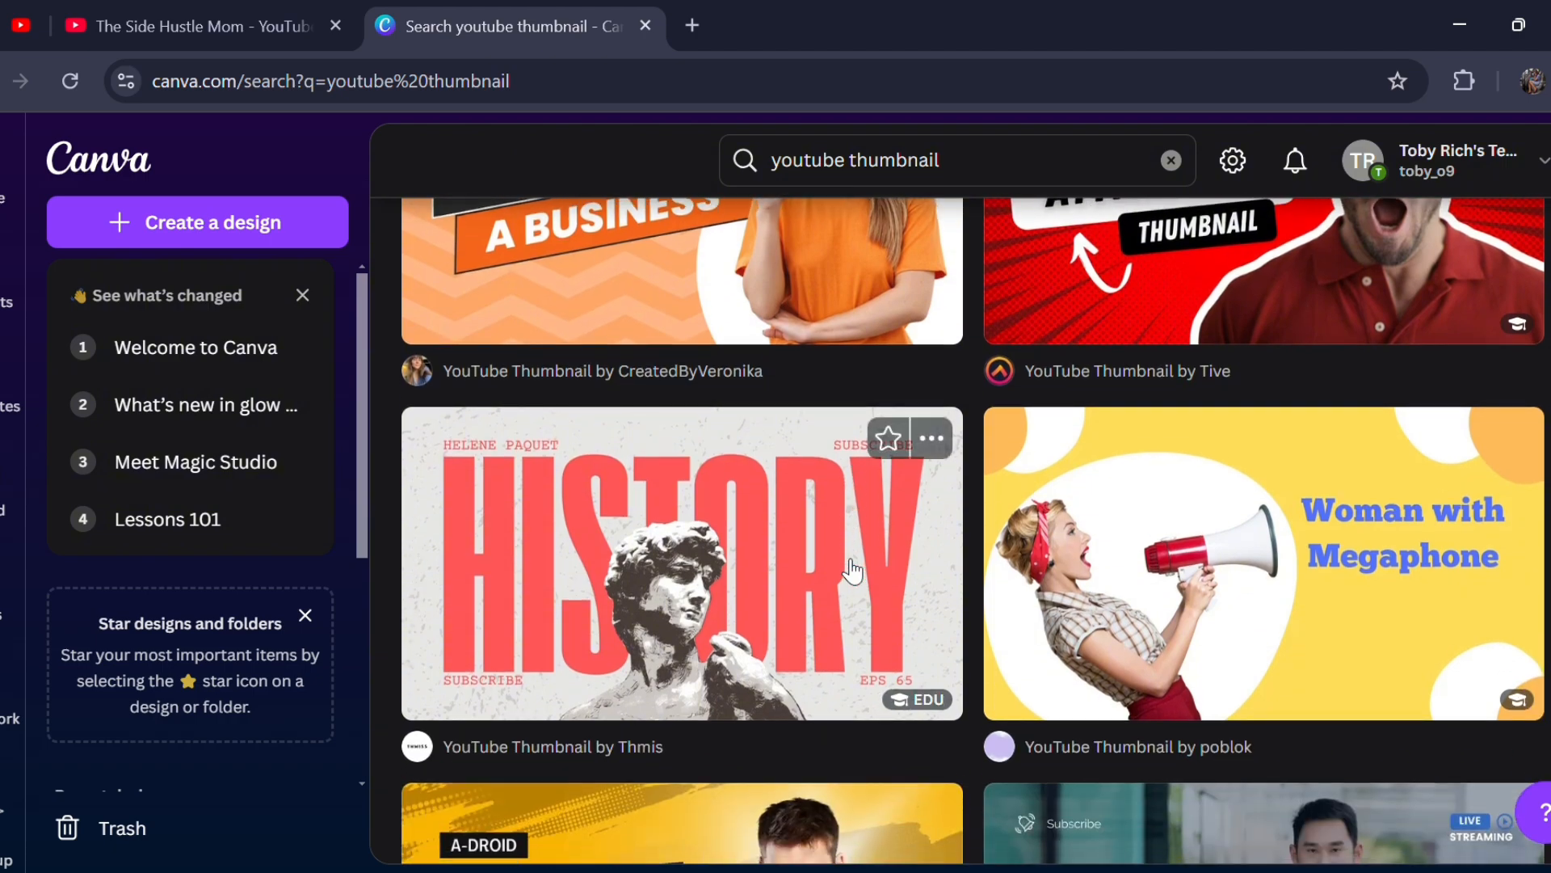
pyautogui.scroll(-2, 850, 570)
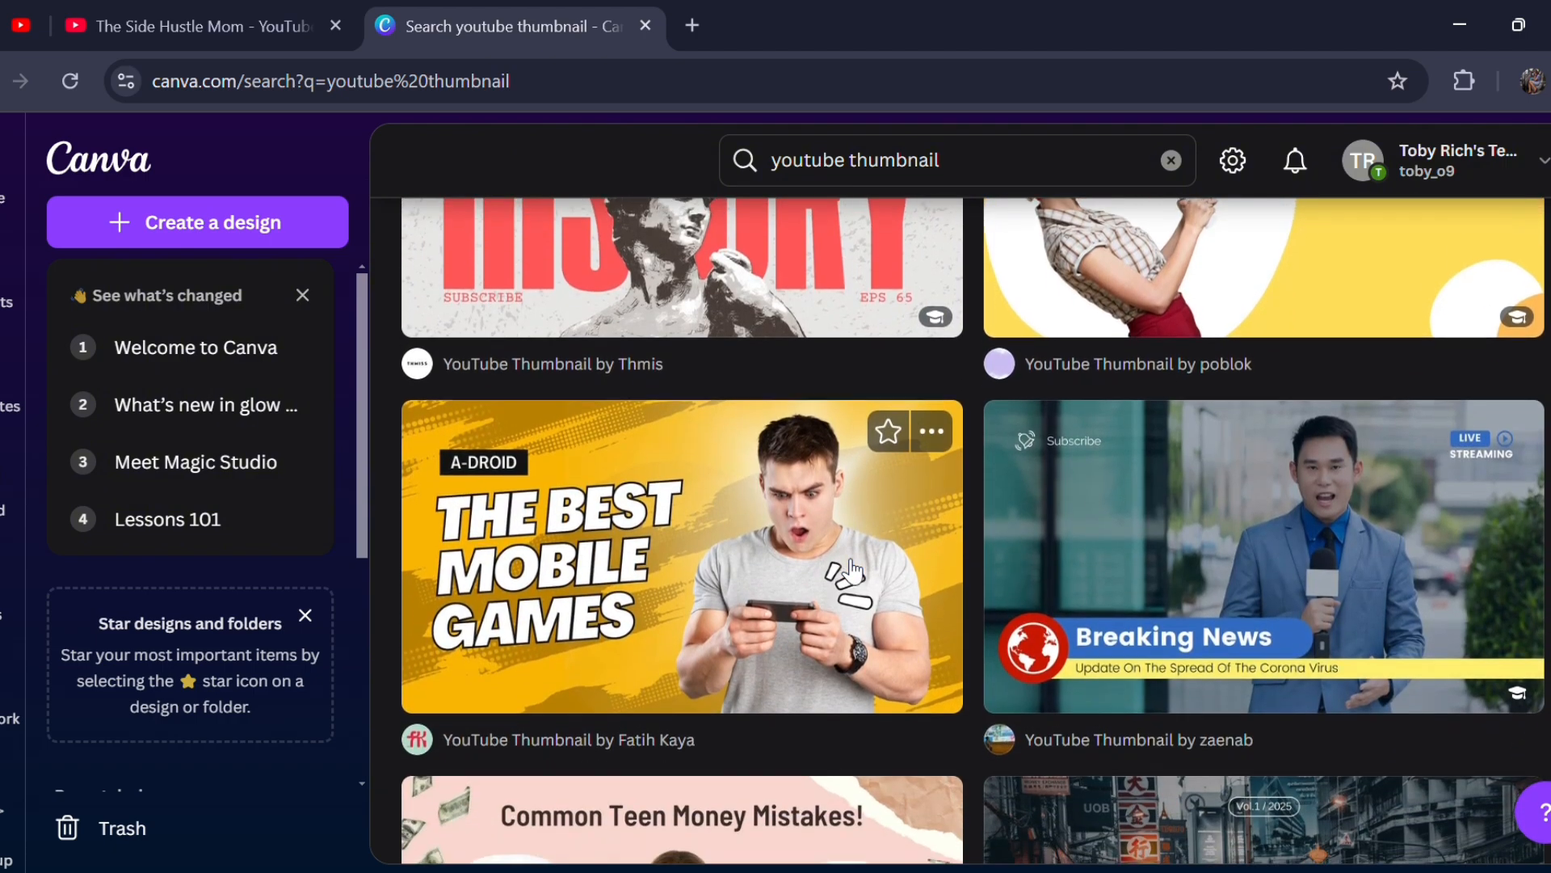
pyautogui.scroll(3, 850, 569)
pyautogui.scroll(5, 852, 569)
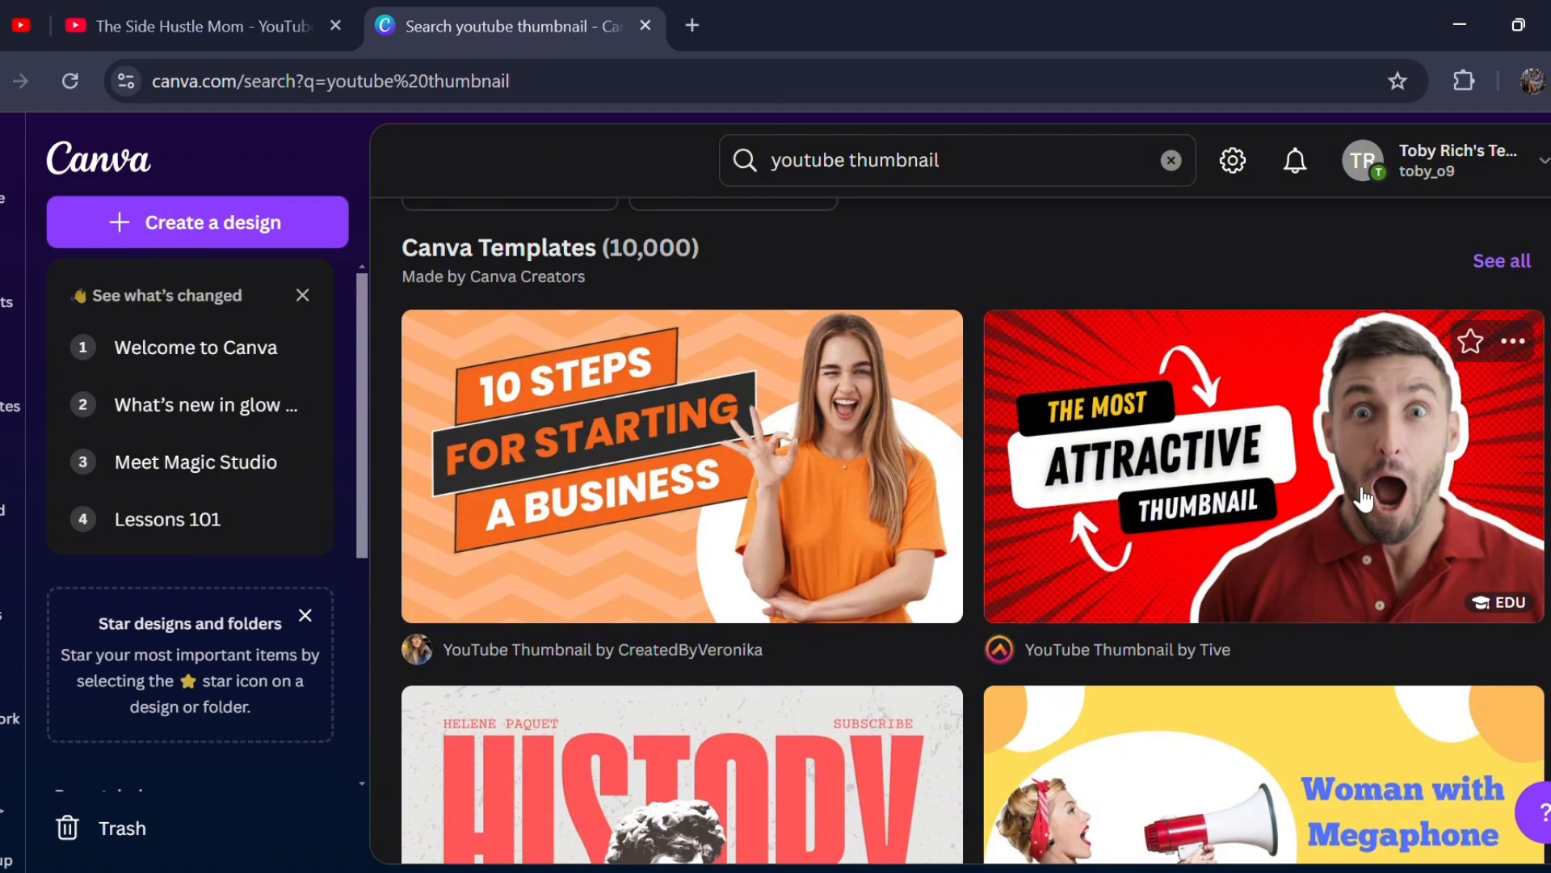
pyautogui.scroll(-2, 1187, 677)
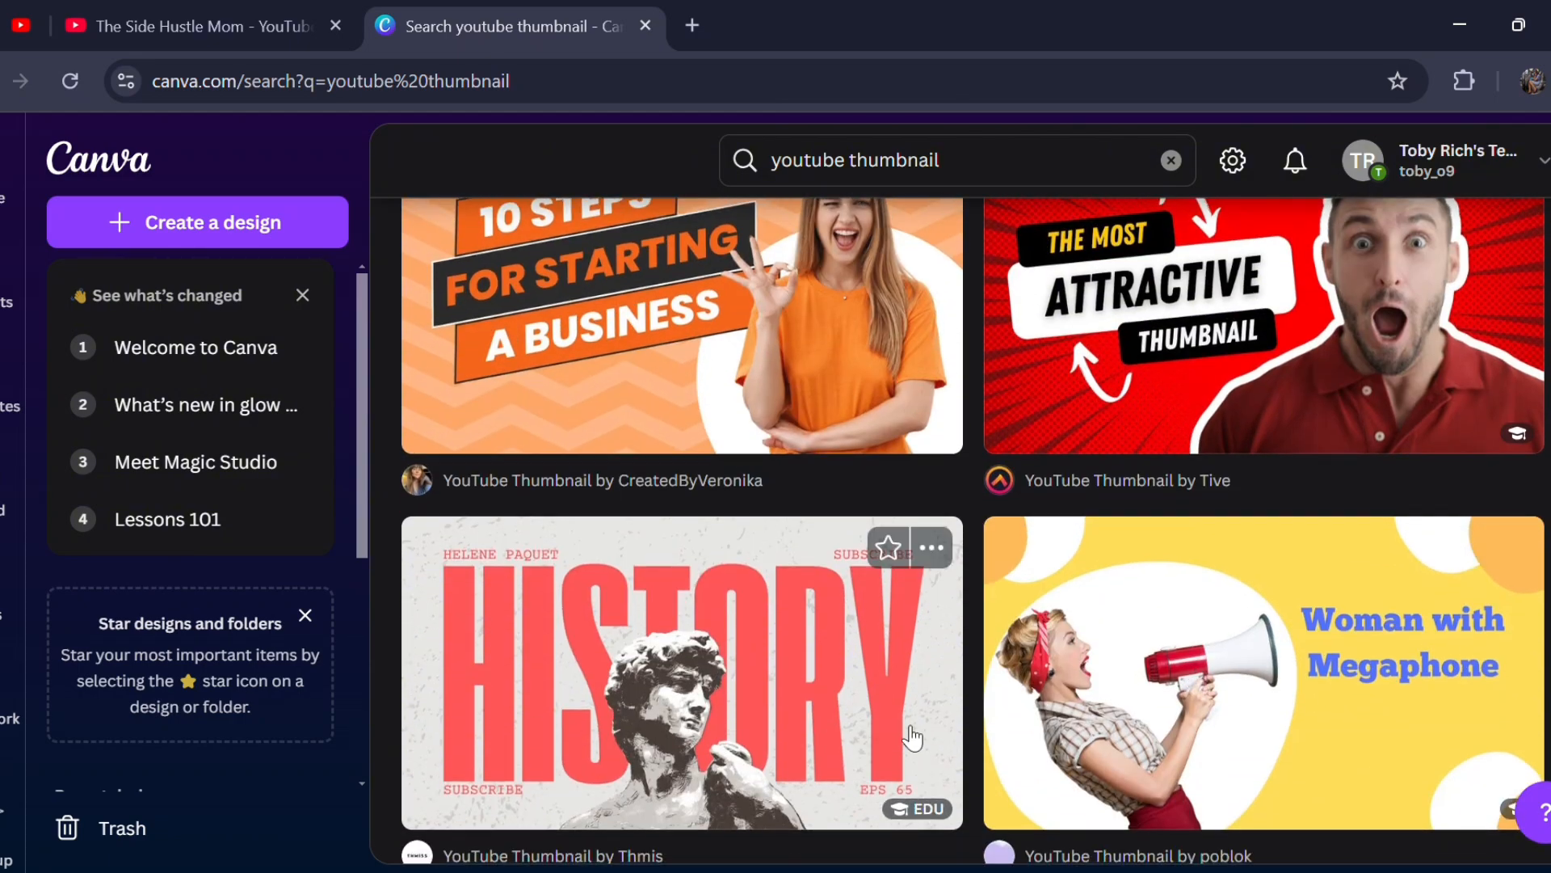
pyautogui.scroll(-1, 913, 737)
pyautogui.scroll(-5, 913, 737)
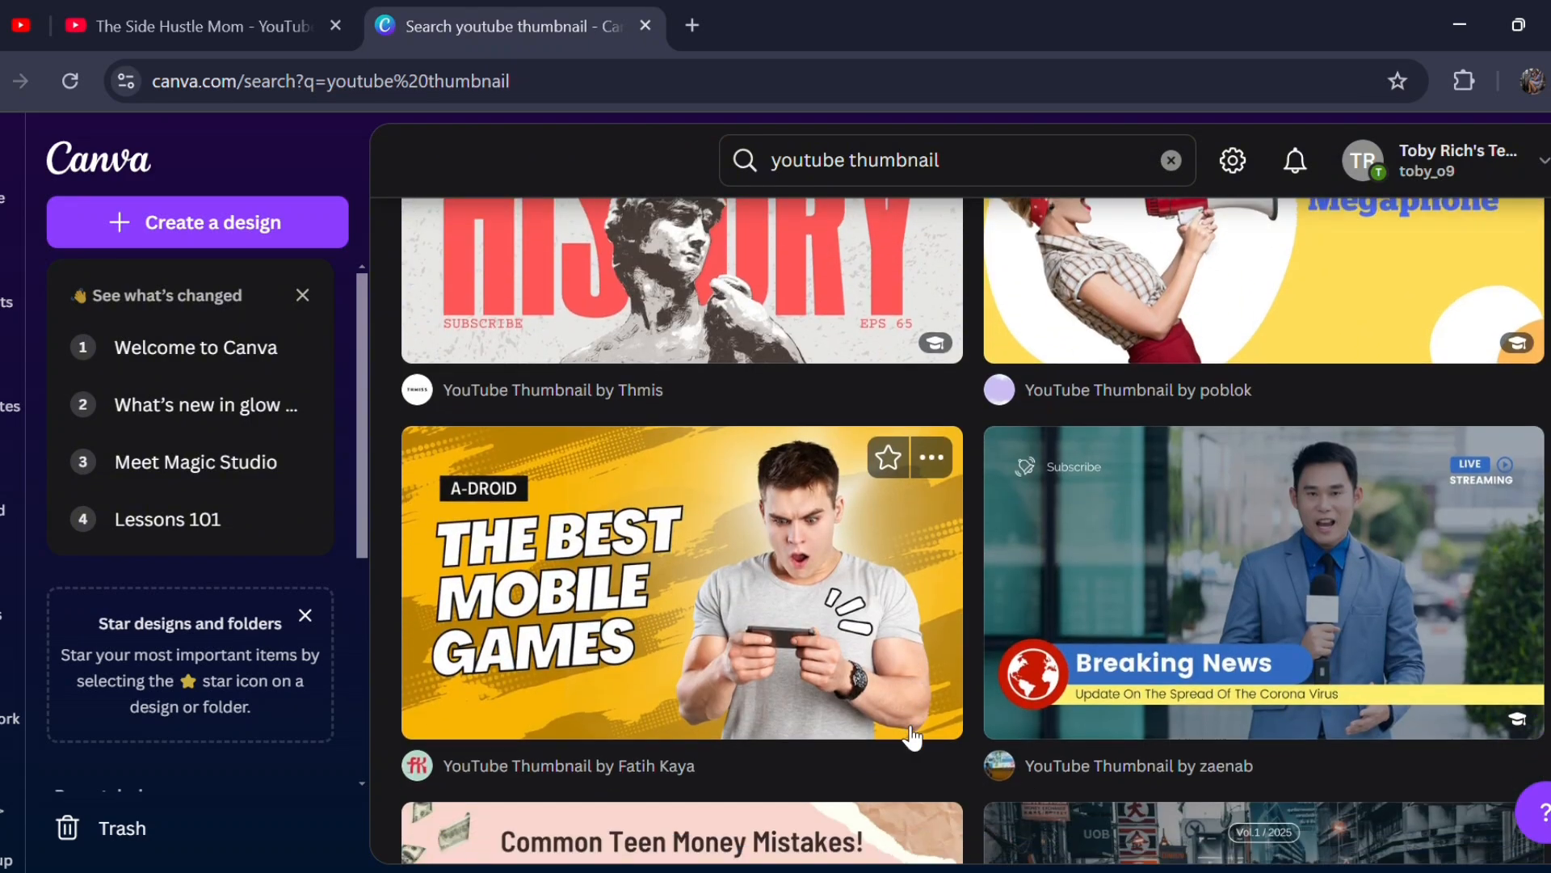
pyautogui.scroll(-6, 912, 737)
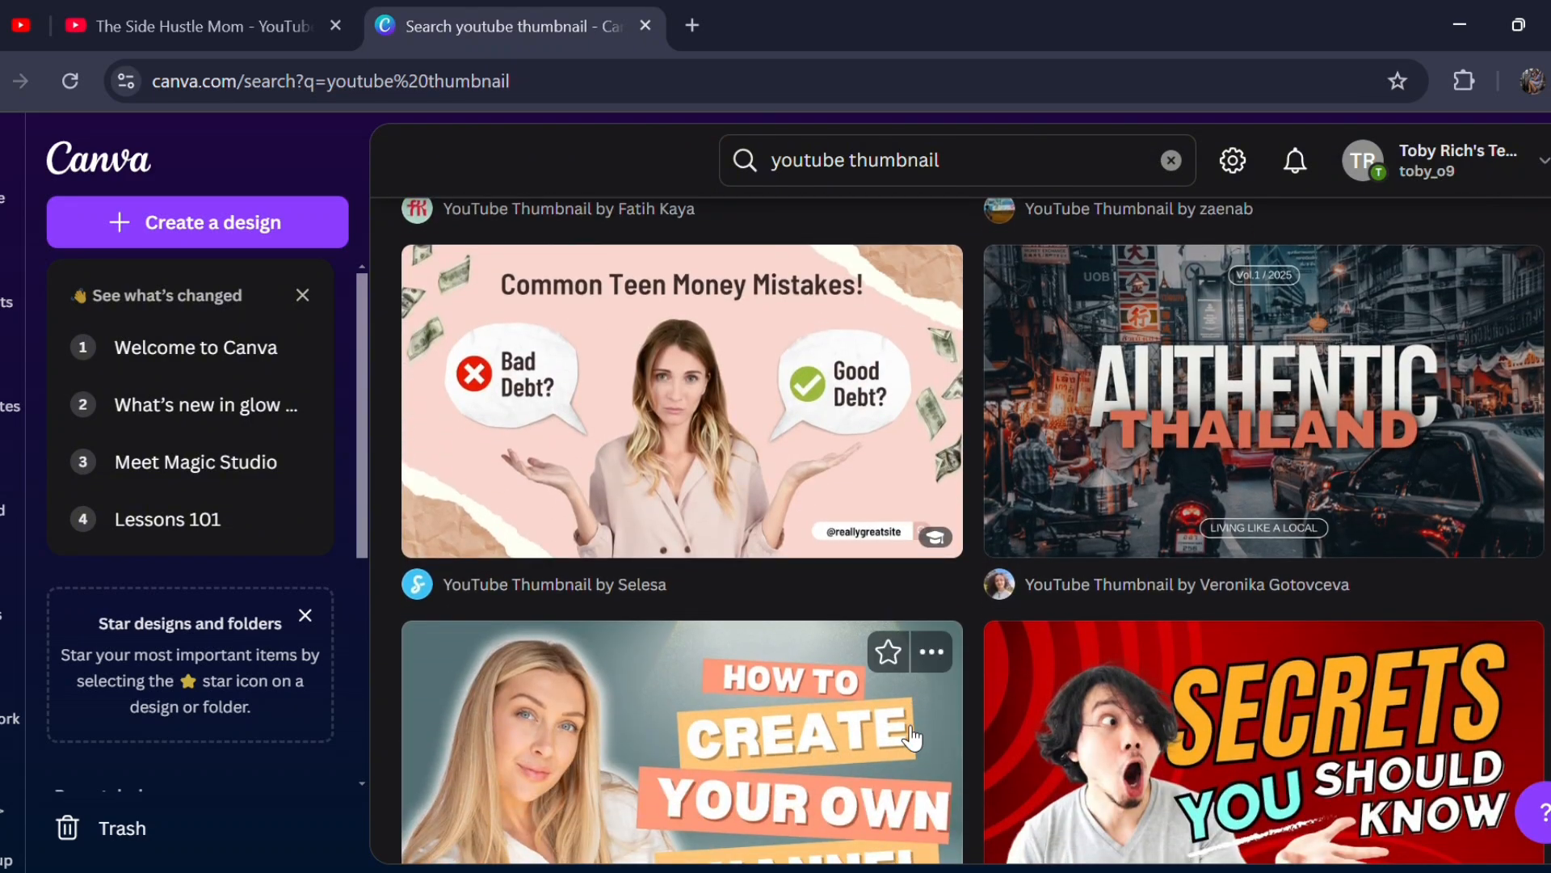
pyautogui.scroll(-2, 913, 737)
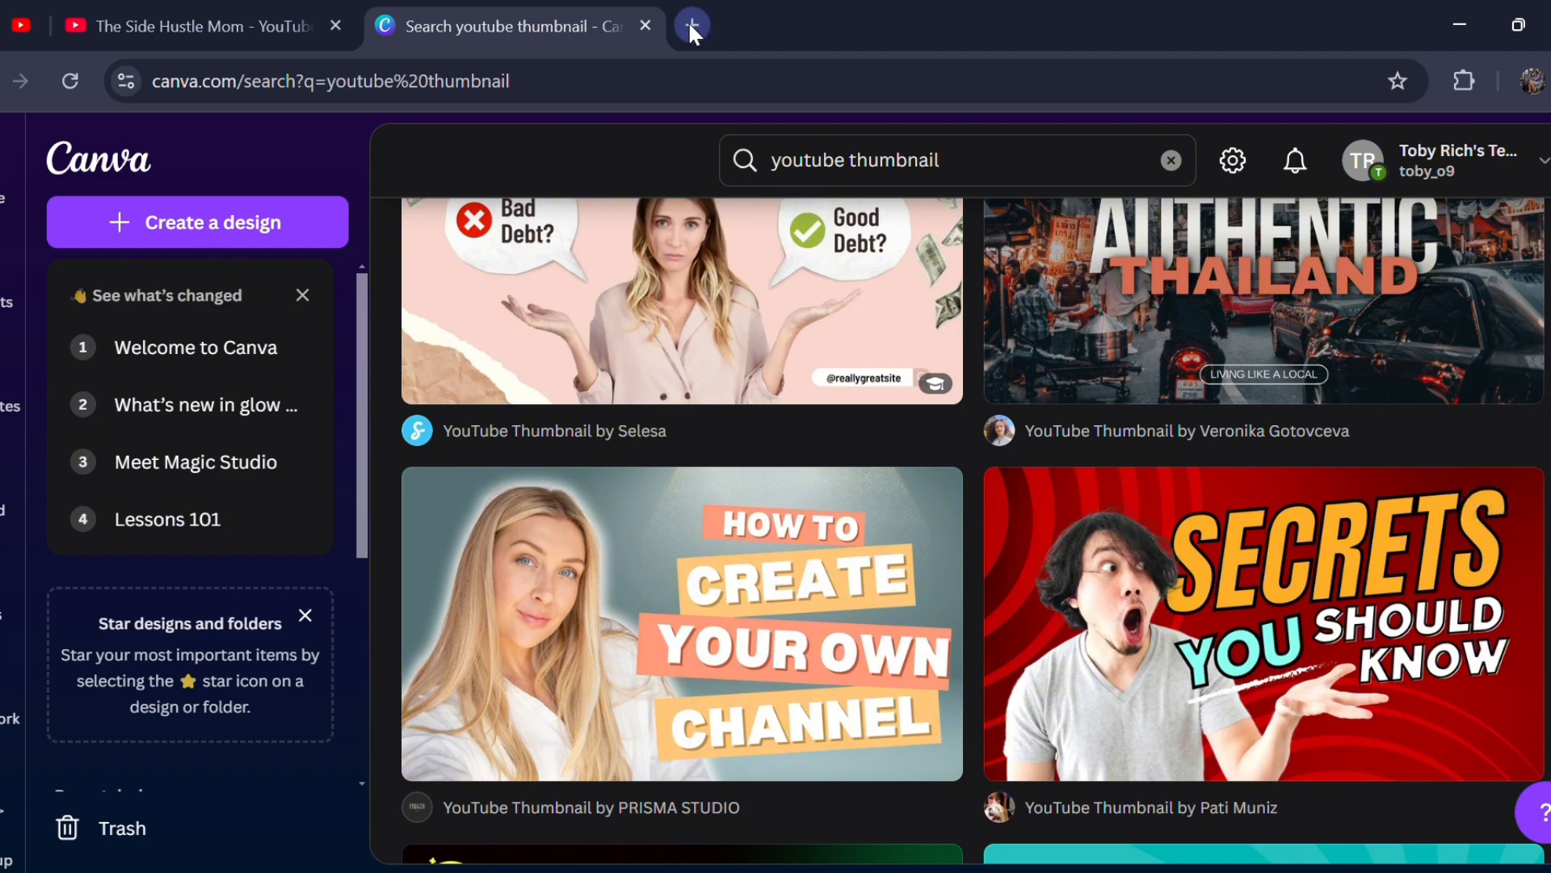
# - Switch to the open YouTube page and search for "vlogs"
pyautogui.click(282, 47)
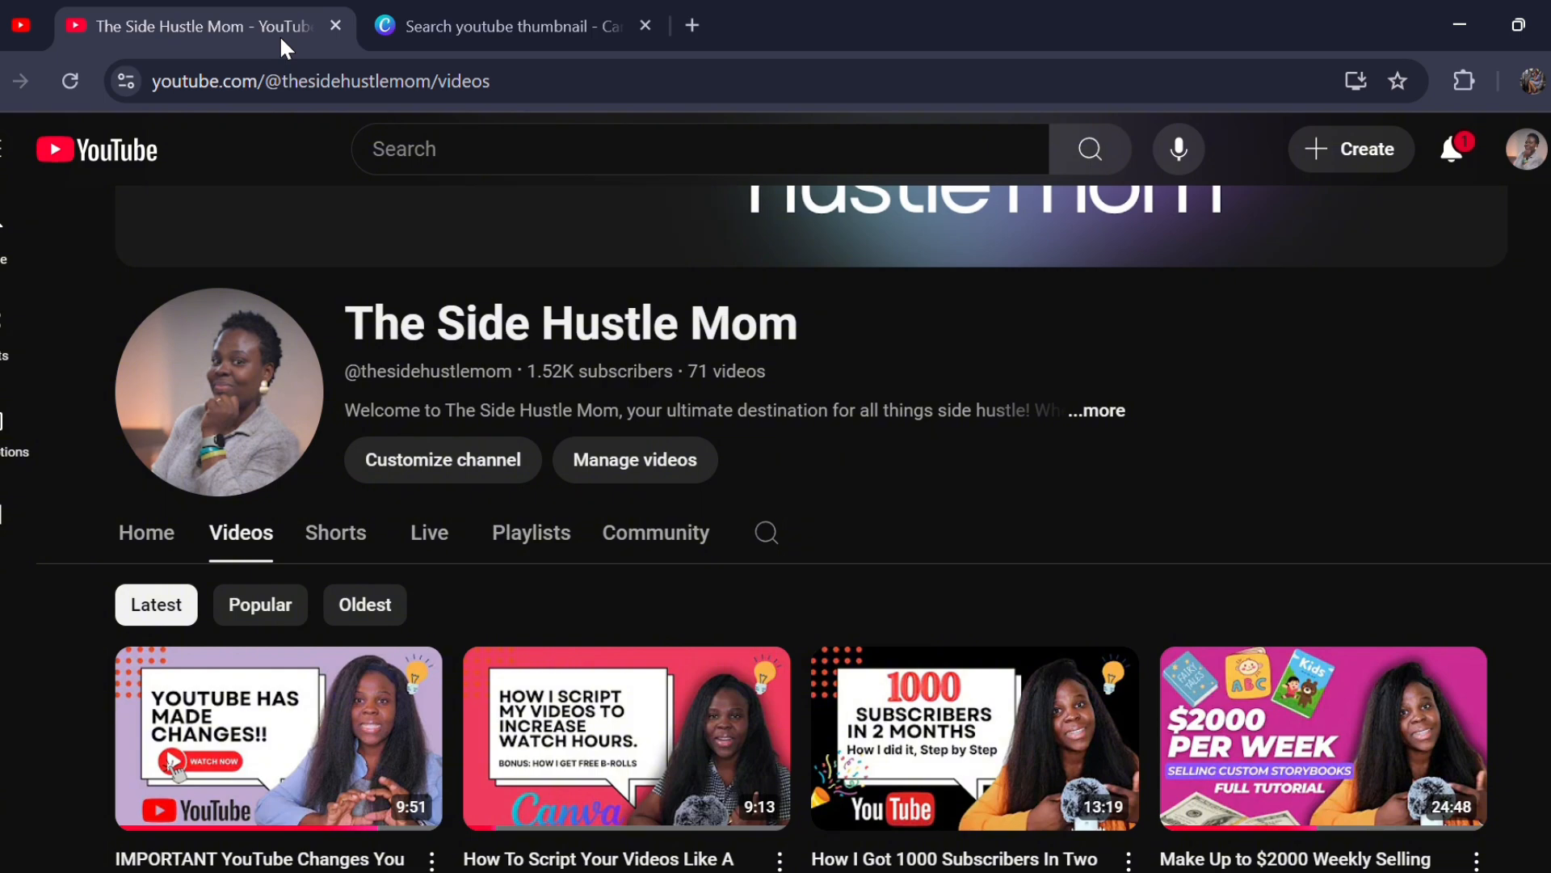
pyautogui.click(430, 169)
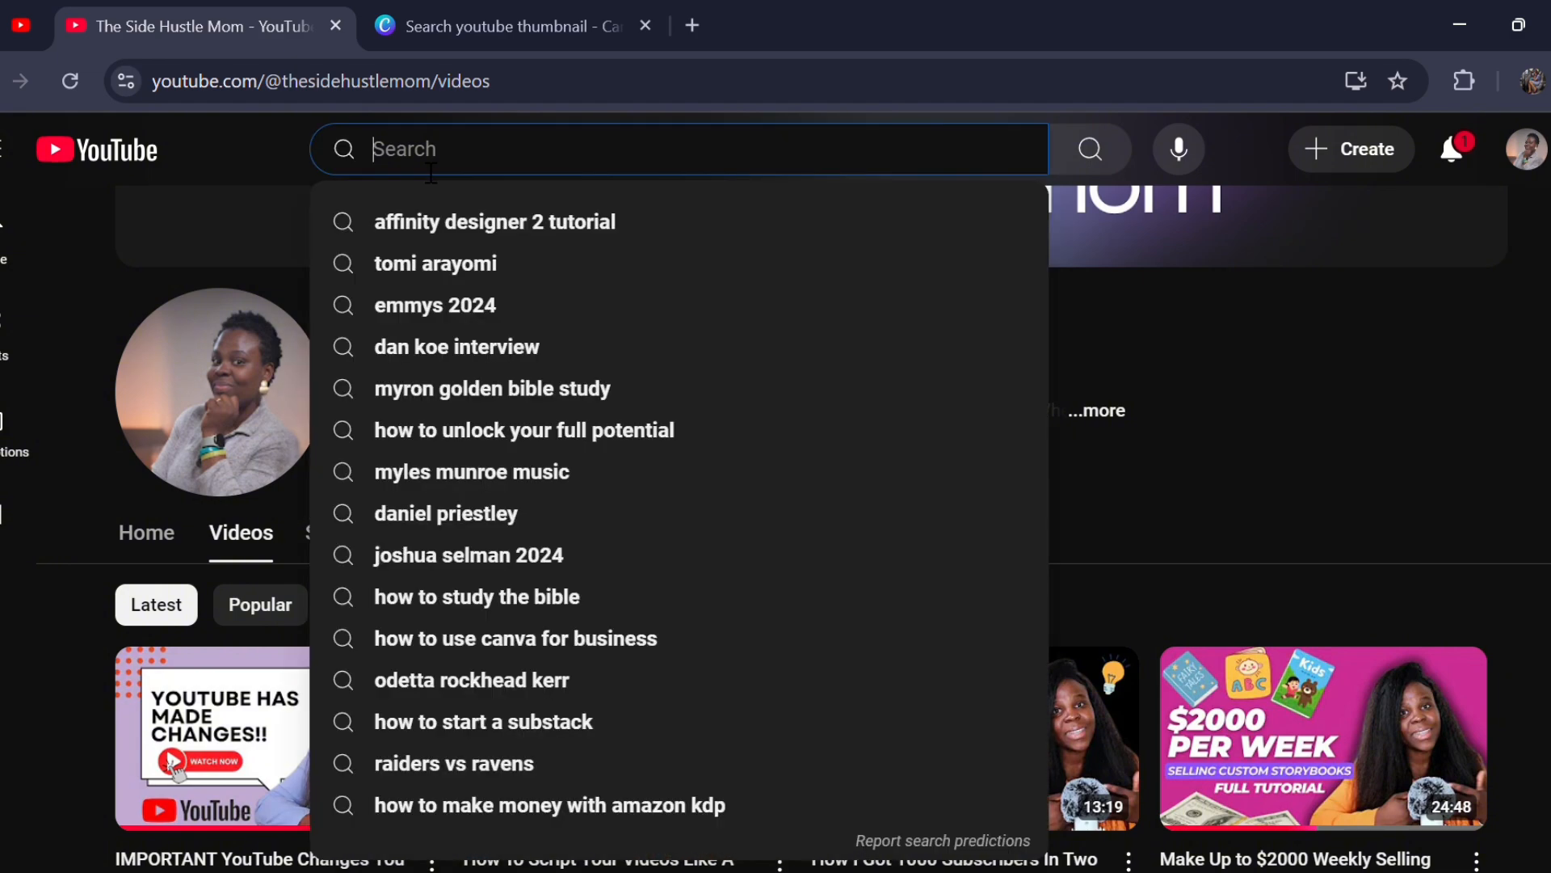
pyautogui.write('vlogs')
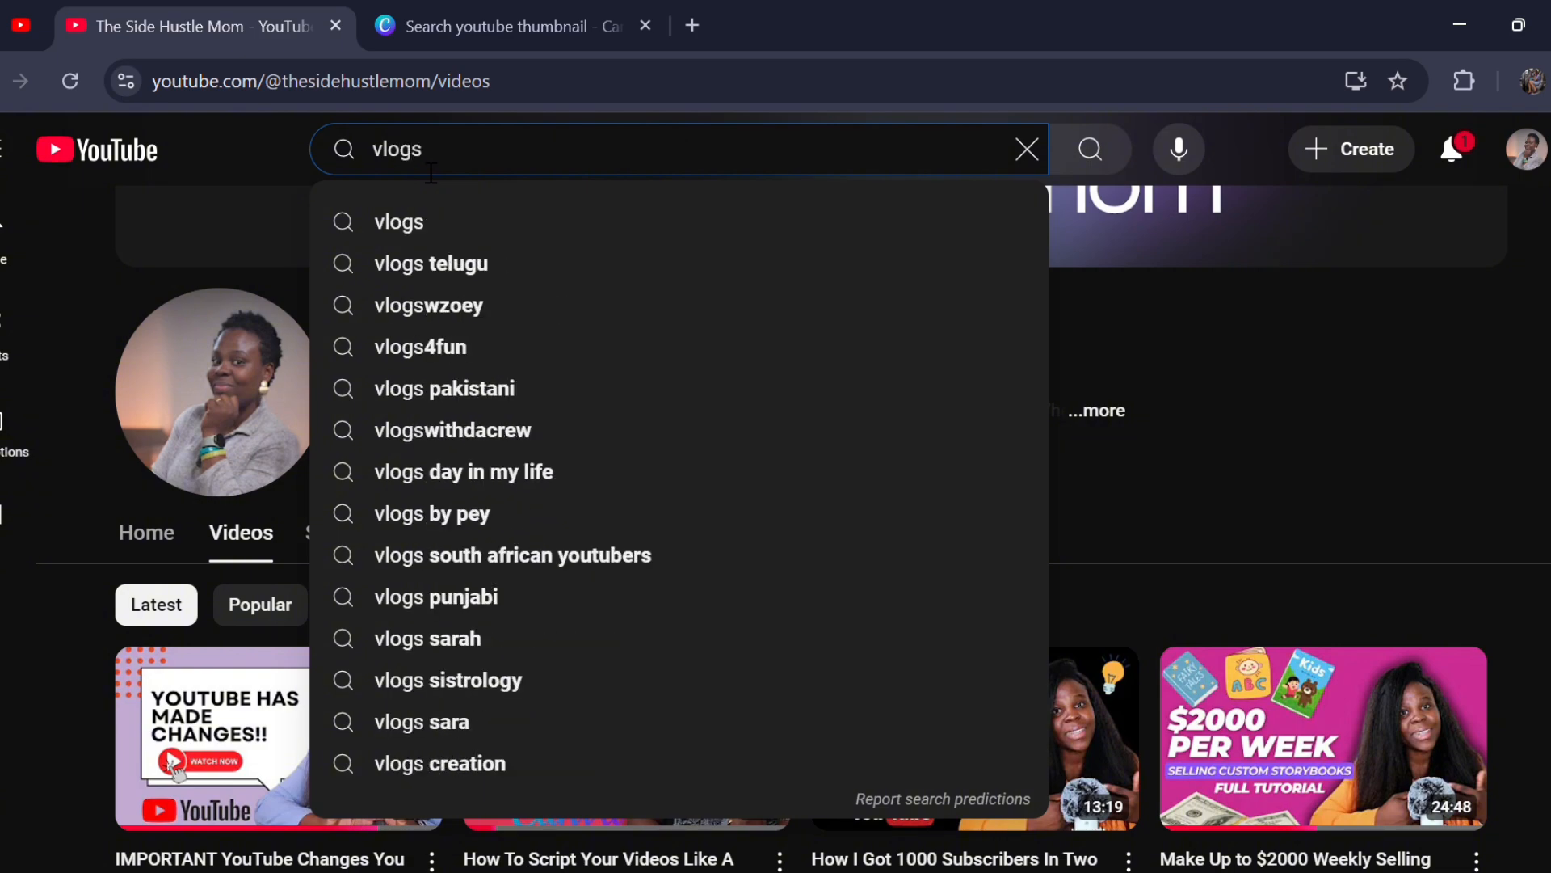
pyautogui.click(394, 219)
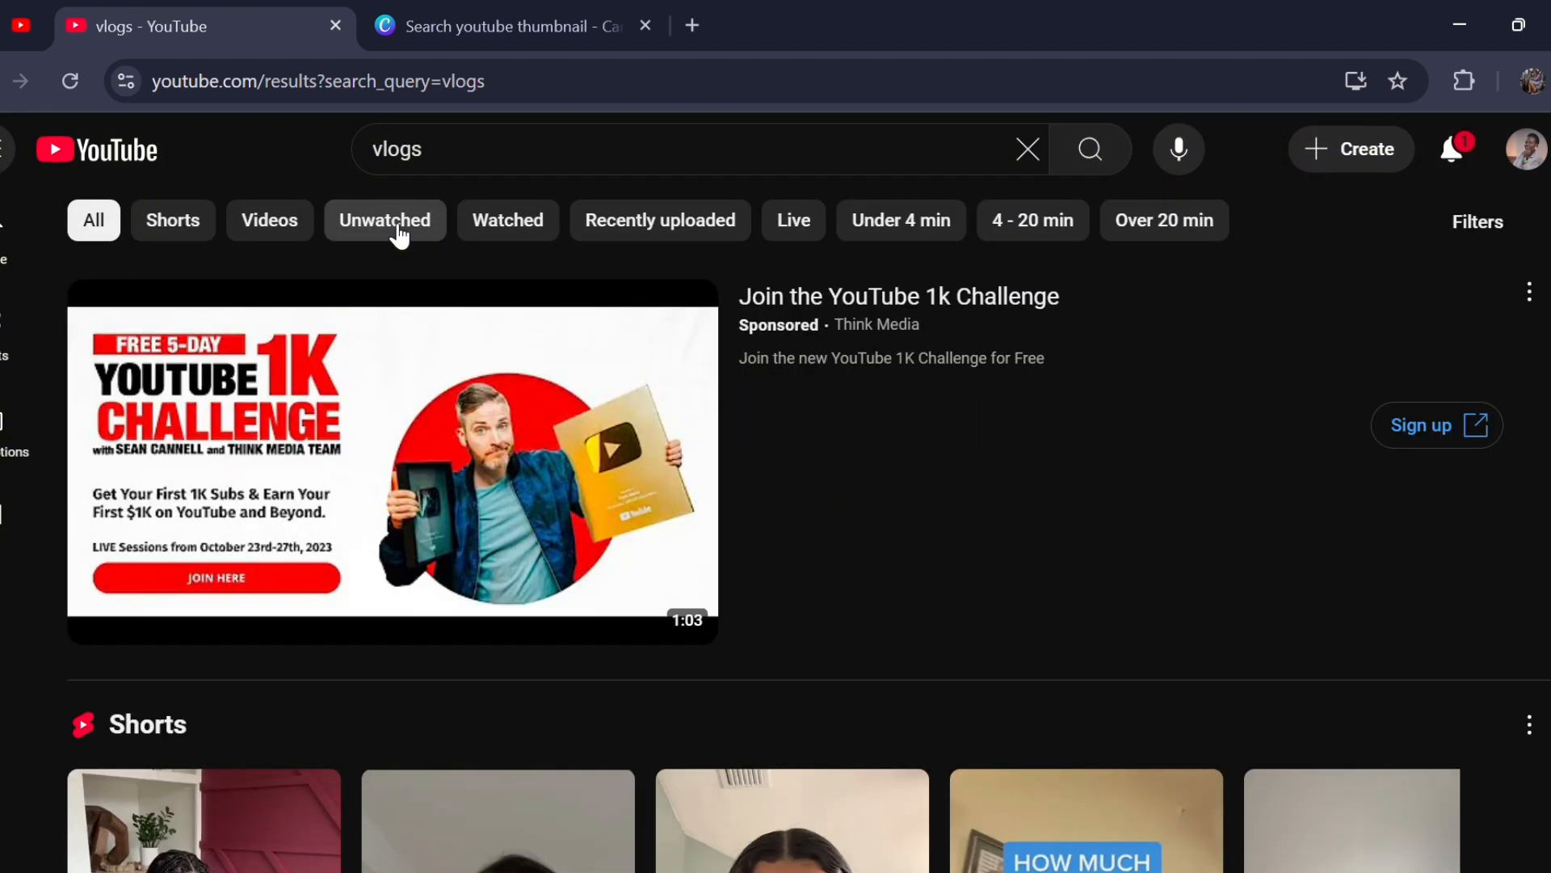
# - Filter the vlogs search results to show only videos
pyautogui.scroll(-5, 771, 556)
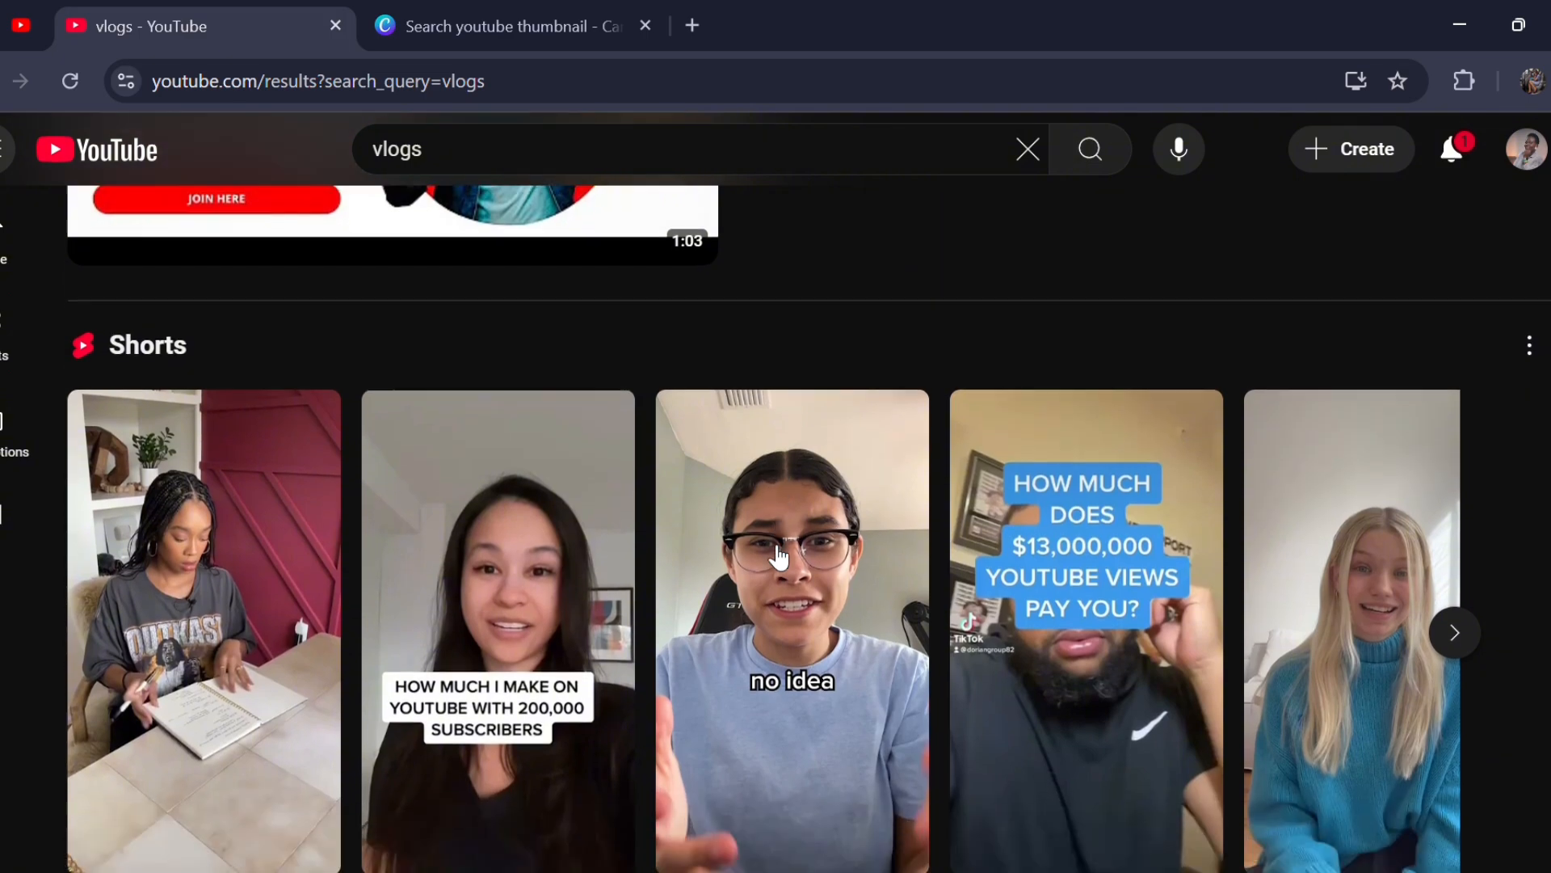
pyautogui.scroll(-2, 778, 556)
pyautogui.scroll(6, 771, 556)
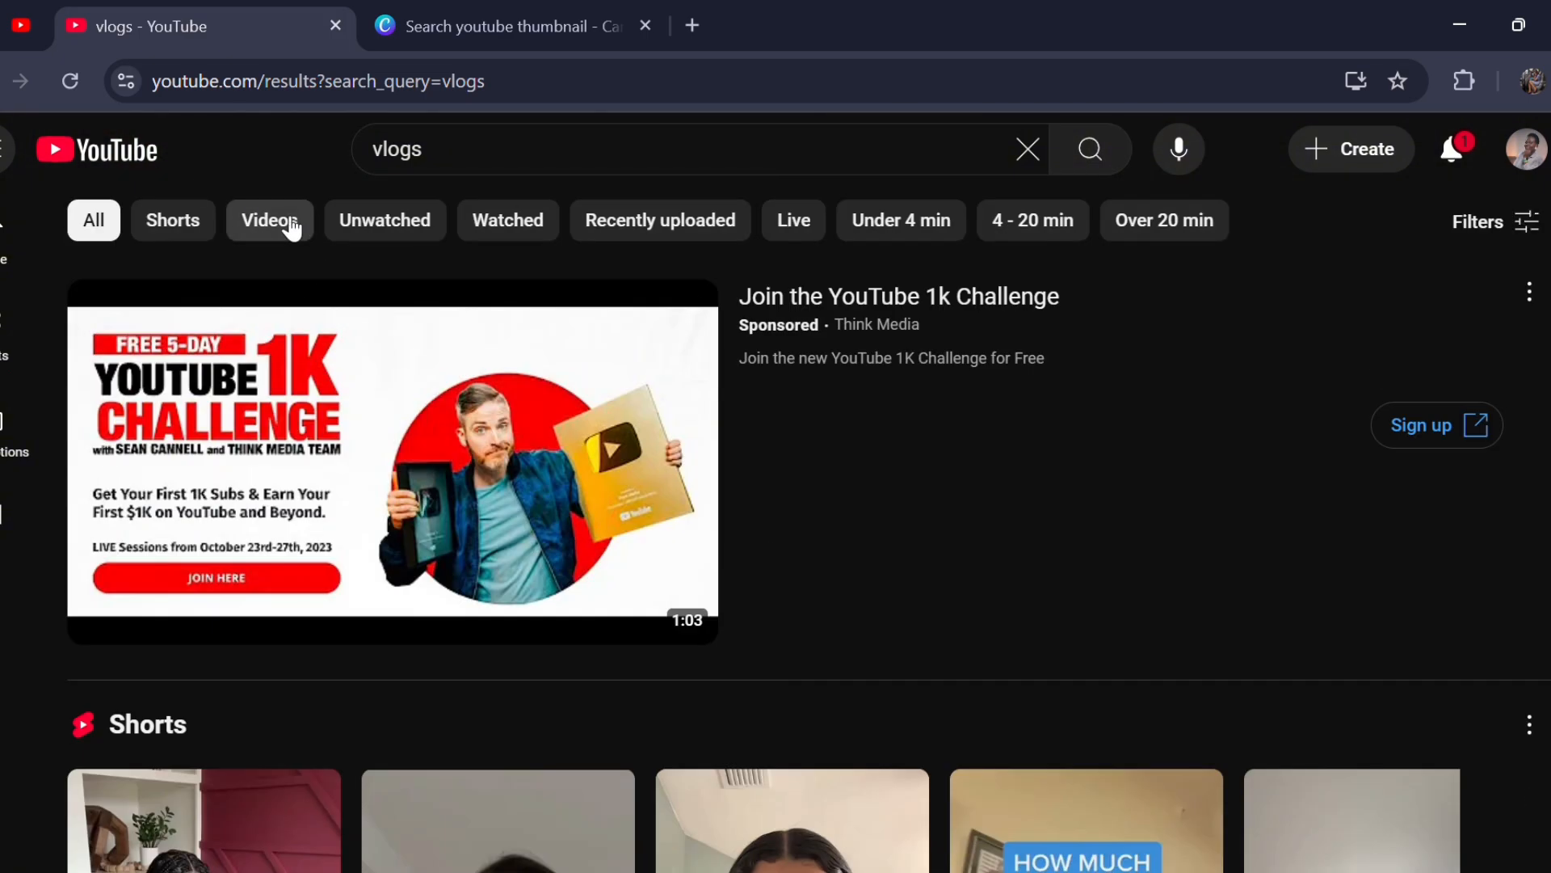
pyautogui.click(287, 225)
# - Browse the video results for example thumbnails and open the video "VLOG ★ a productive & busy day in my life"
pyautogui.scroll(-3, 731, 485)
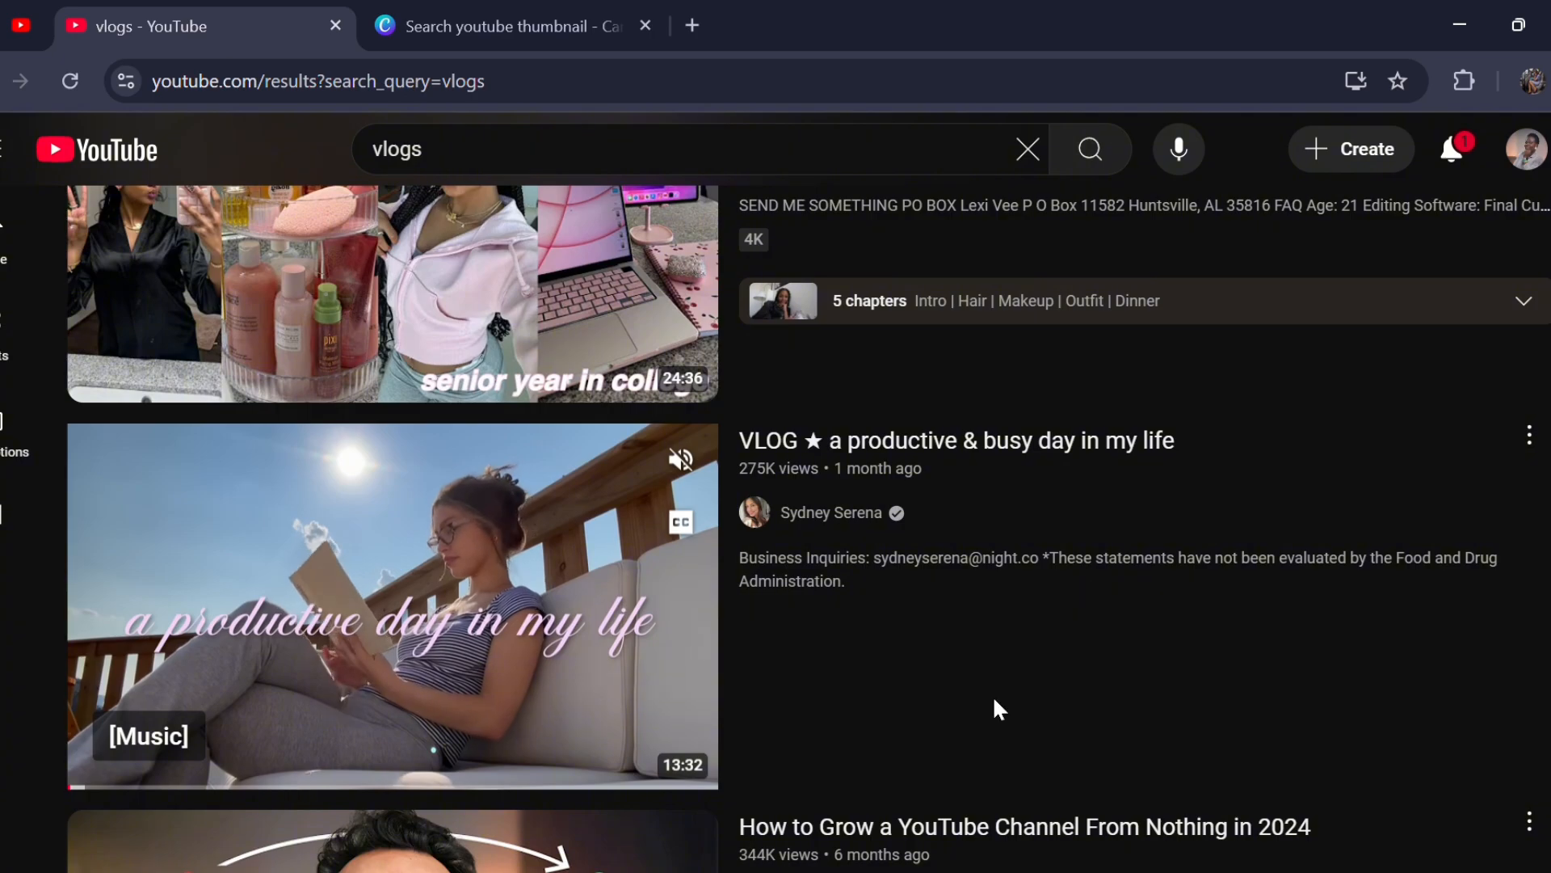
pyautogui.scroll(-15, 996, 701)
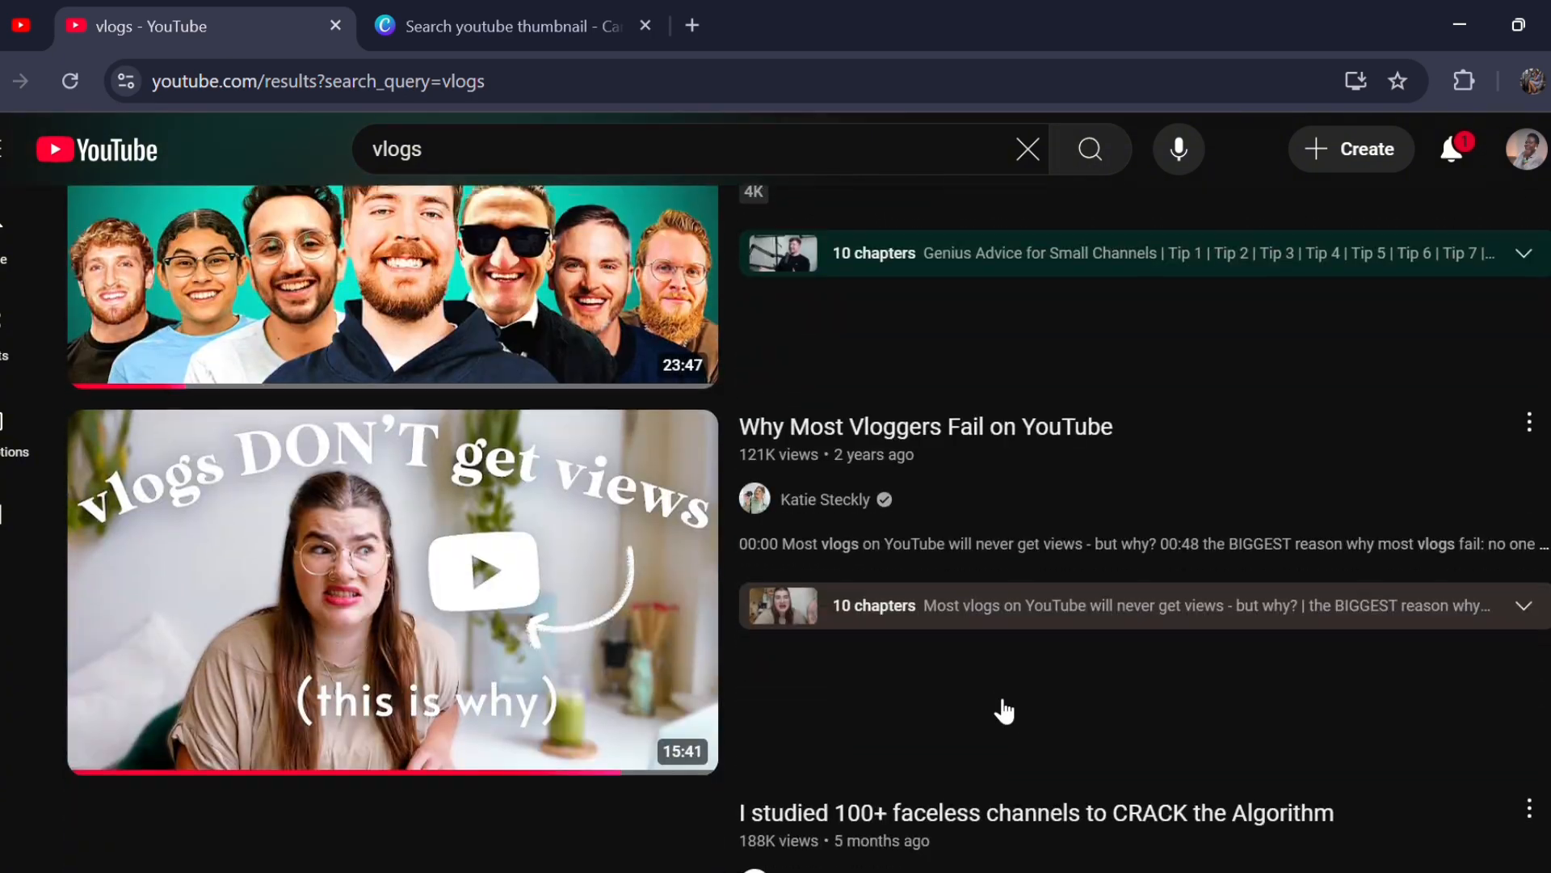
pyautogui.scroll(-10, 1002, 709)
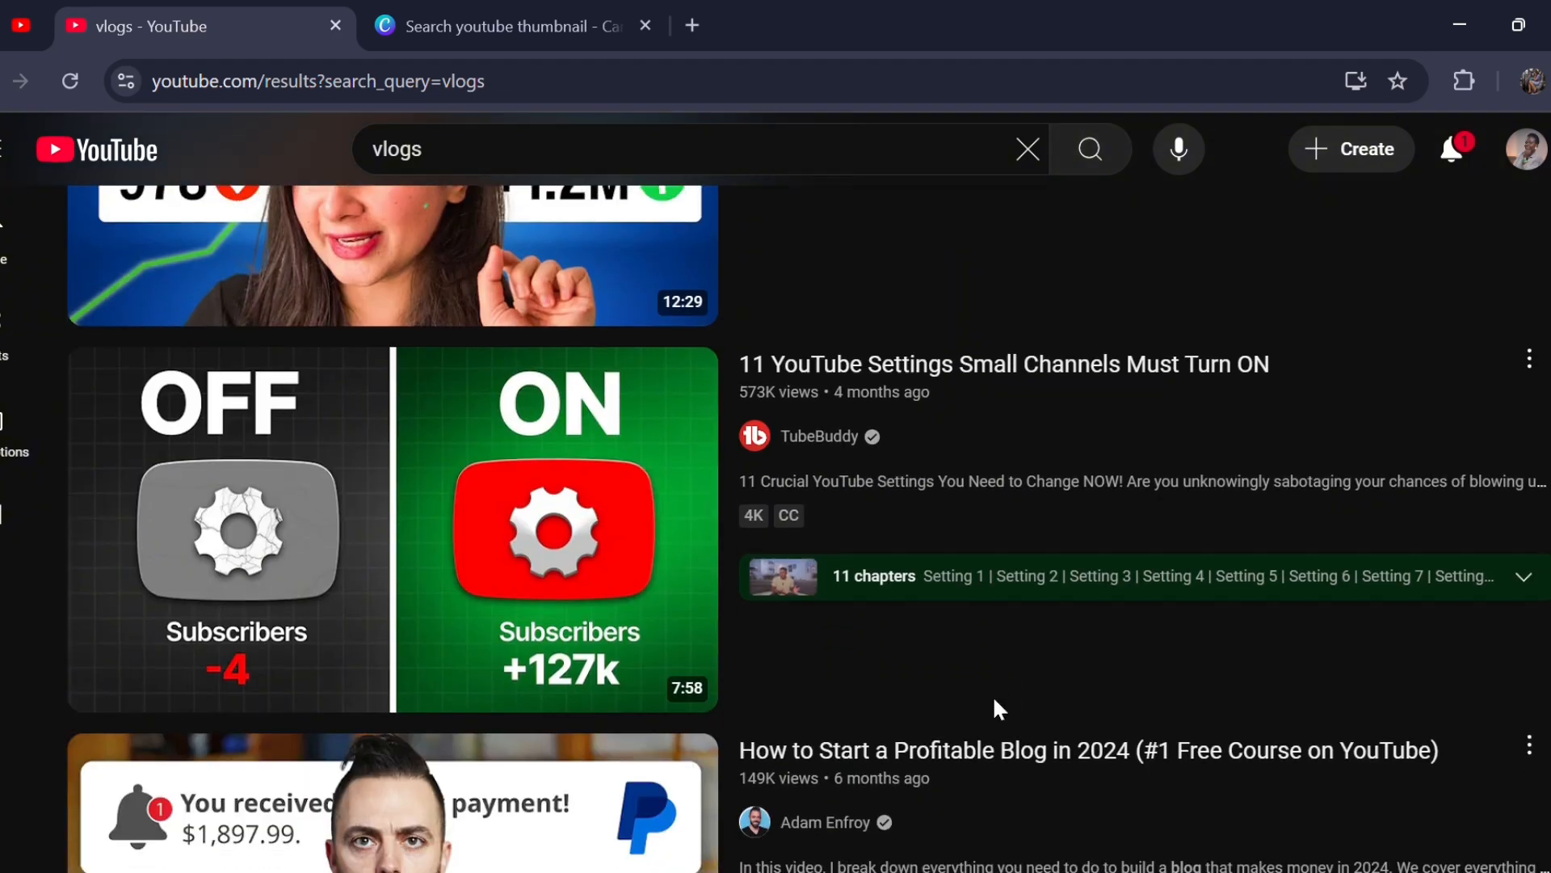
pyautogui.scroll(-3, 1001, 710)
pyautogui.scroll(15, 1002, 709)
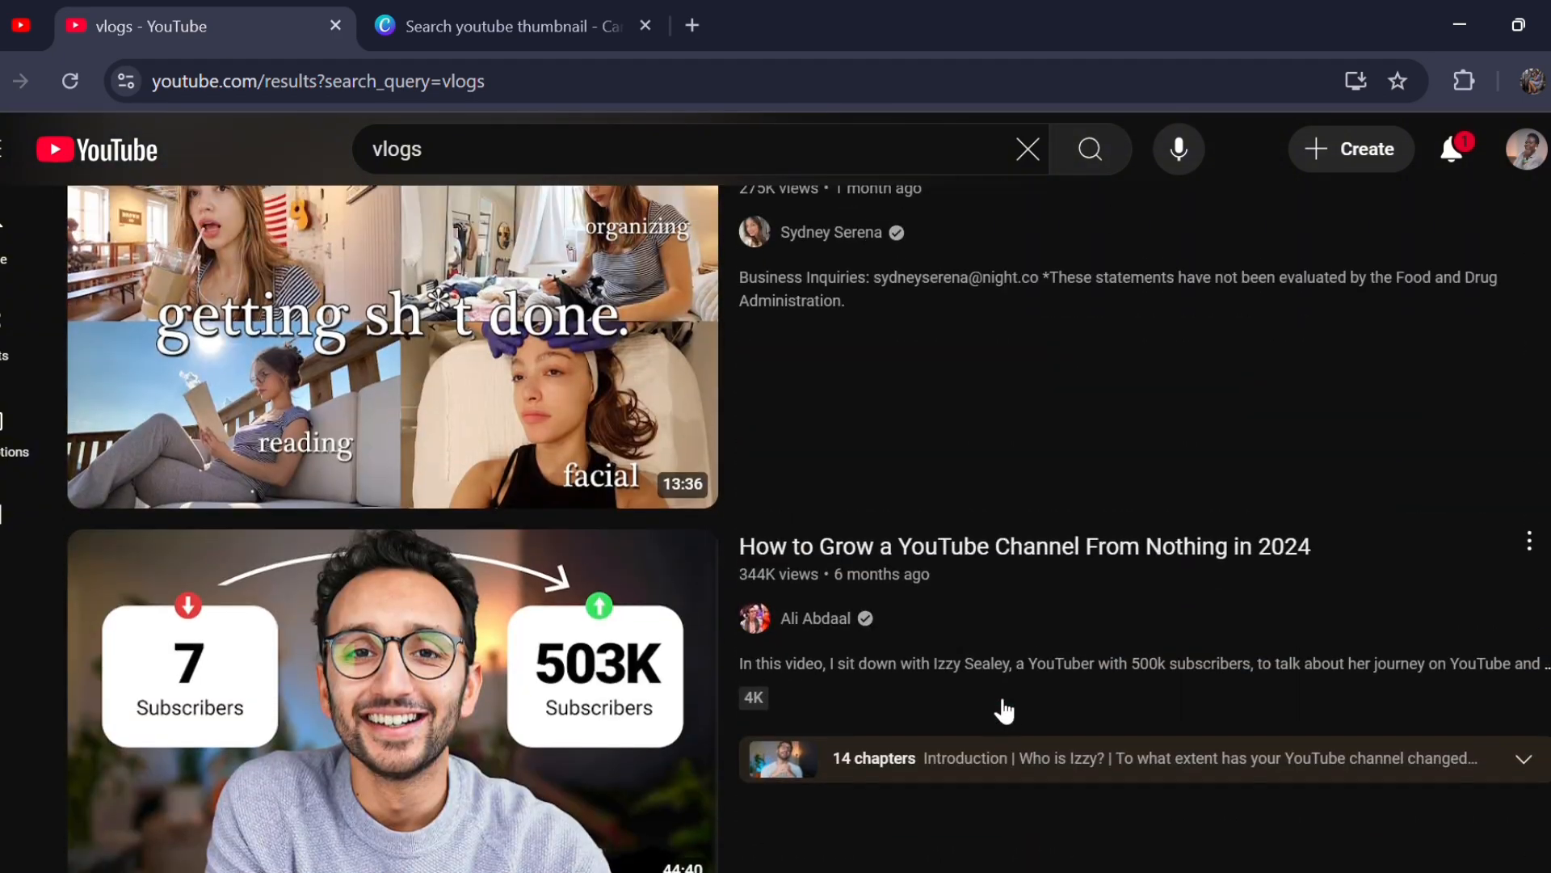
pyautogui.scroll(3, 1004, 711)
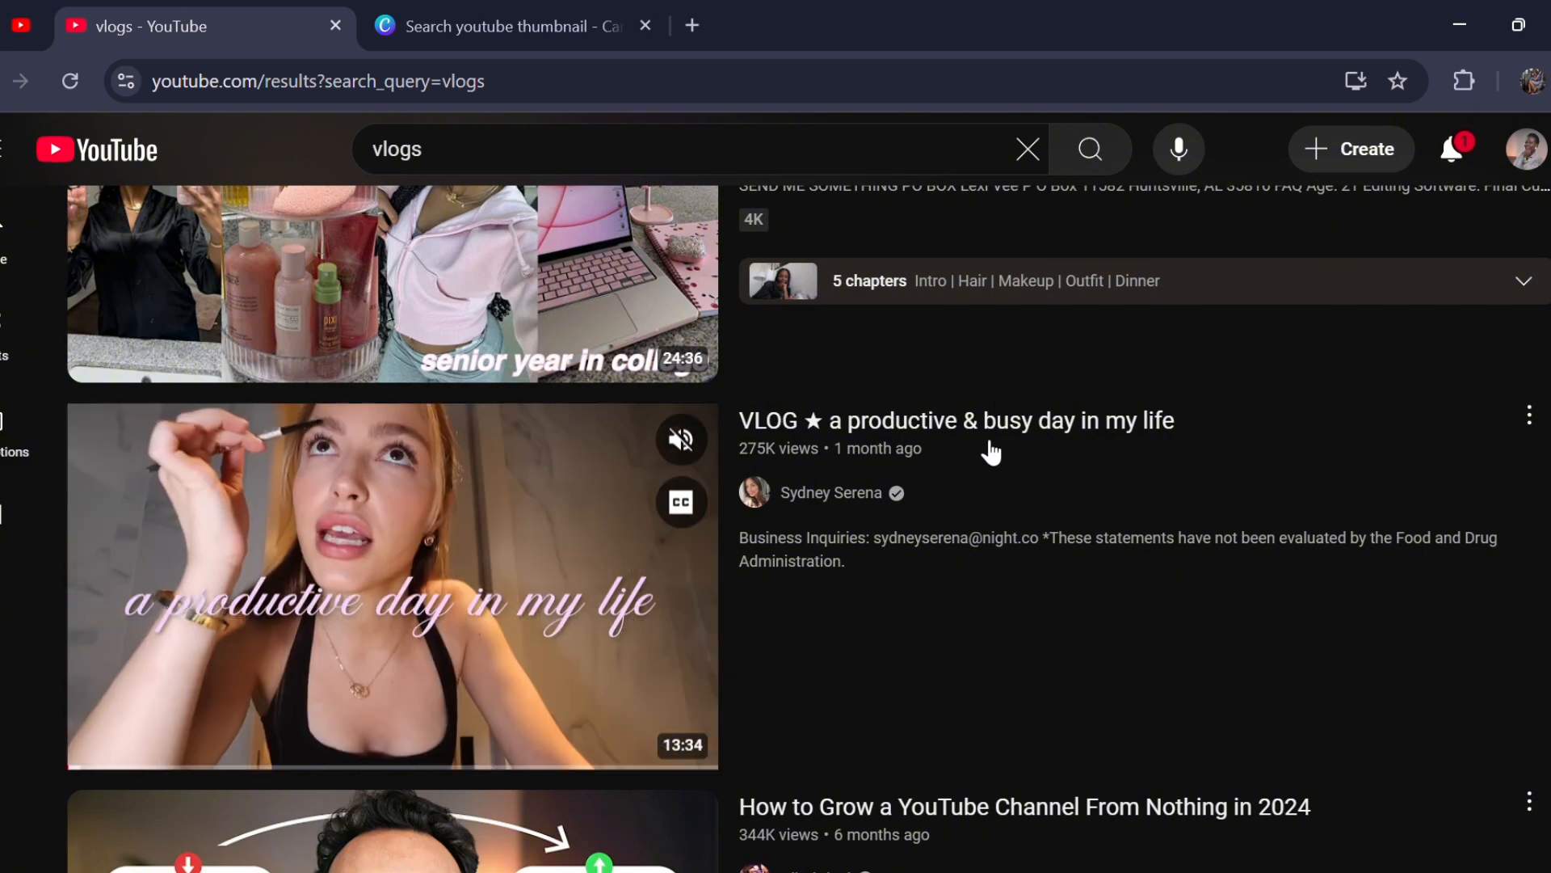
pyautogui.click(981, 426)
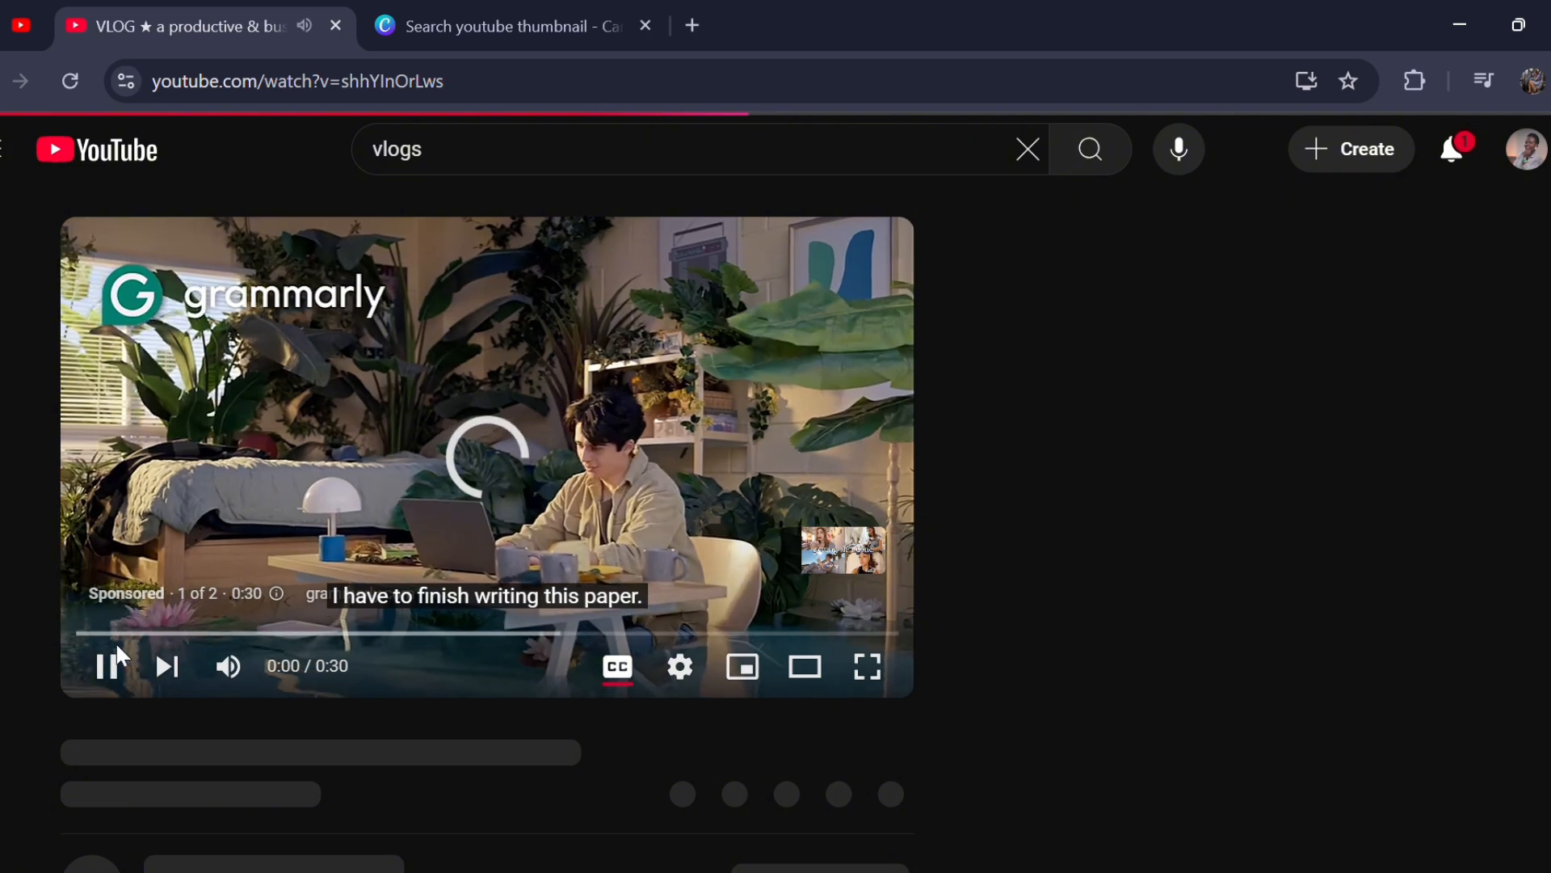
pyautogui.scroll(-1, 448, 804)
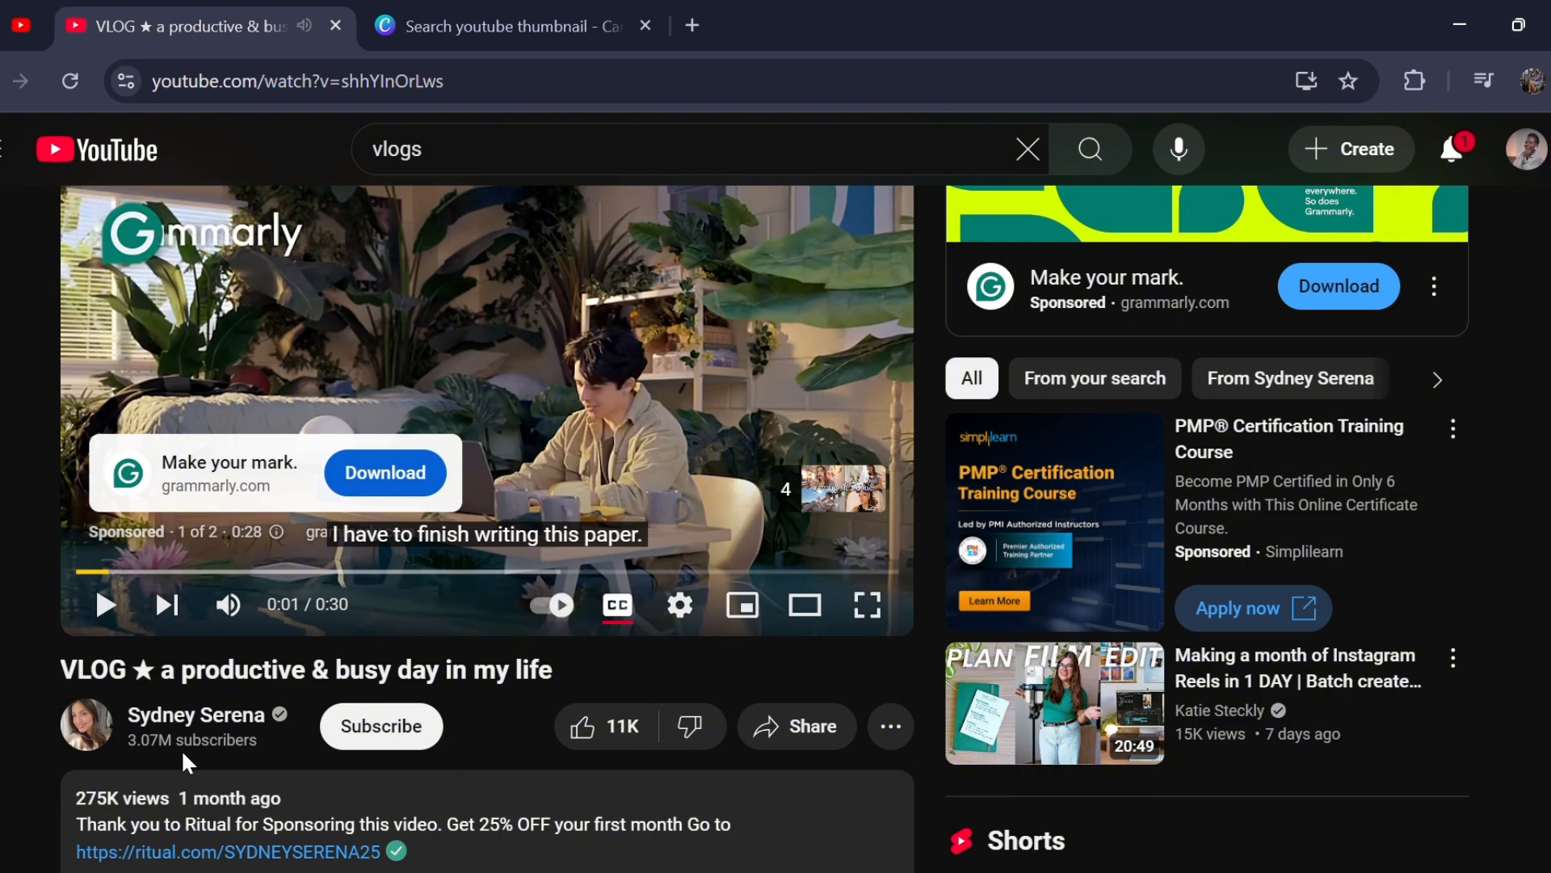
pyautogui.scroll(1, 565, 622)
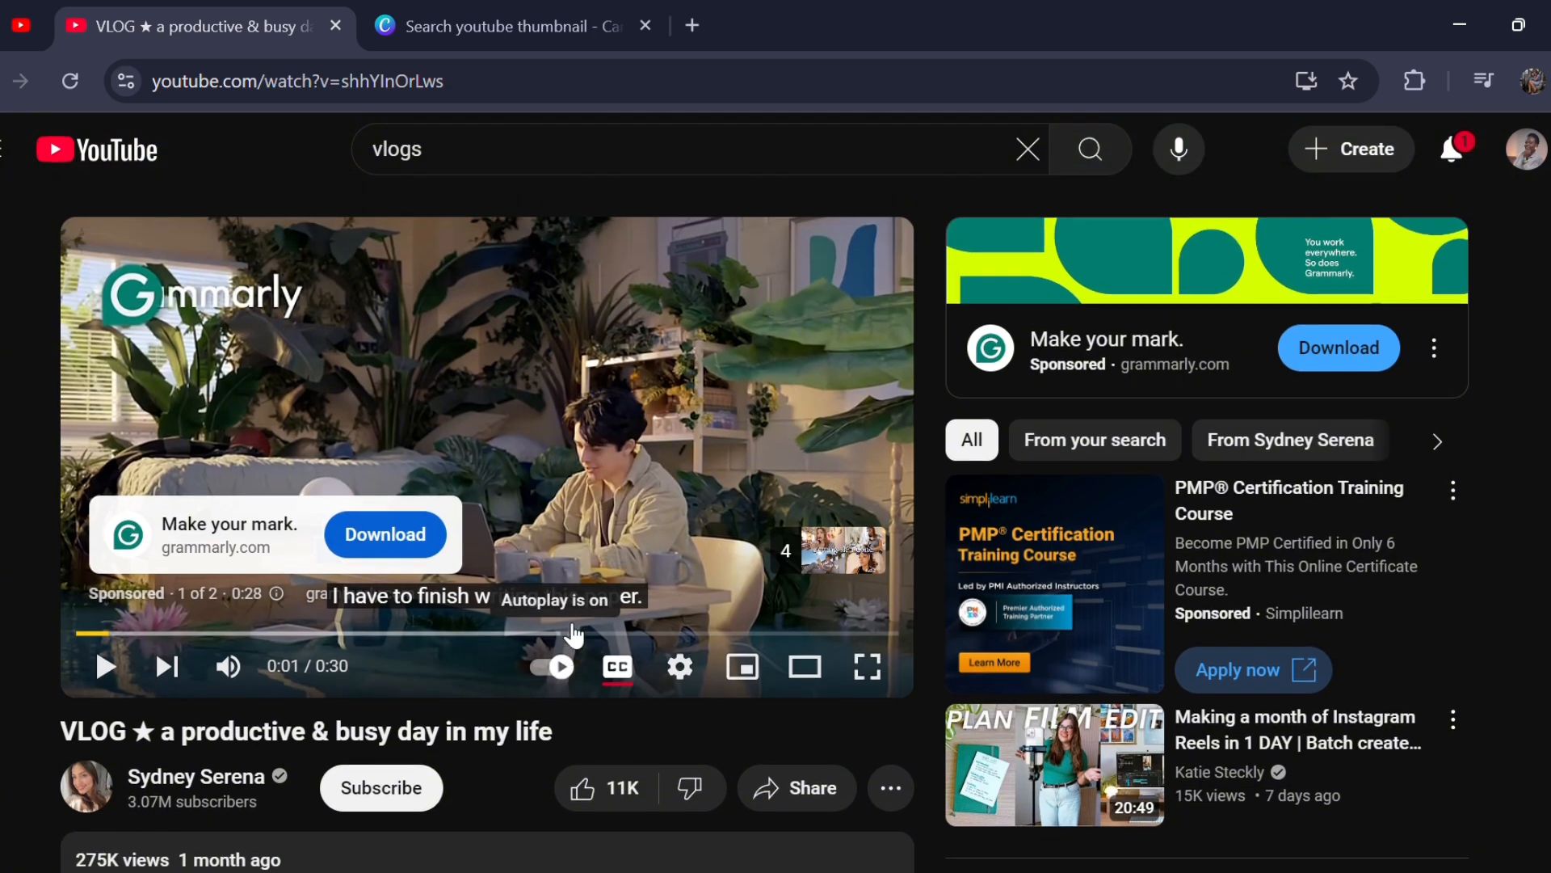
# - Return to the vlogs search results and decline the Premium renewal offer
pyautogui.hotkey('alt', 'Left')
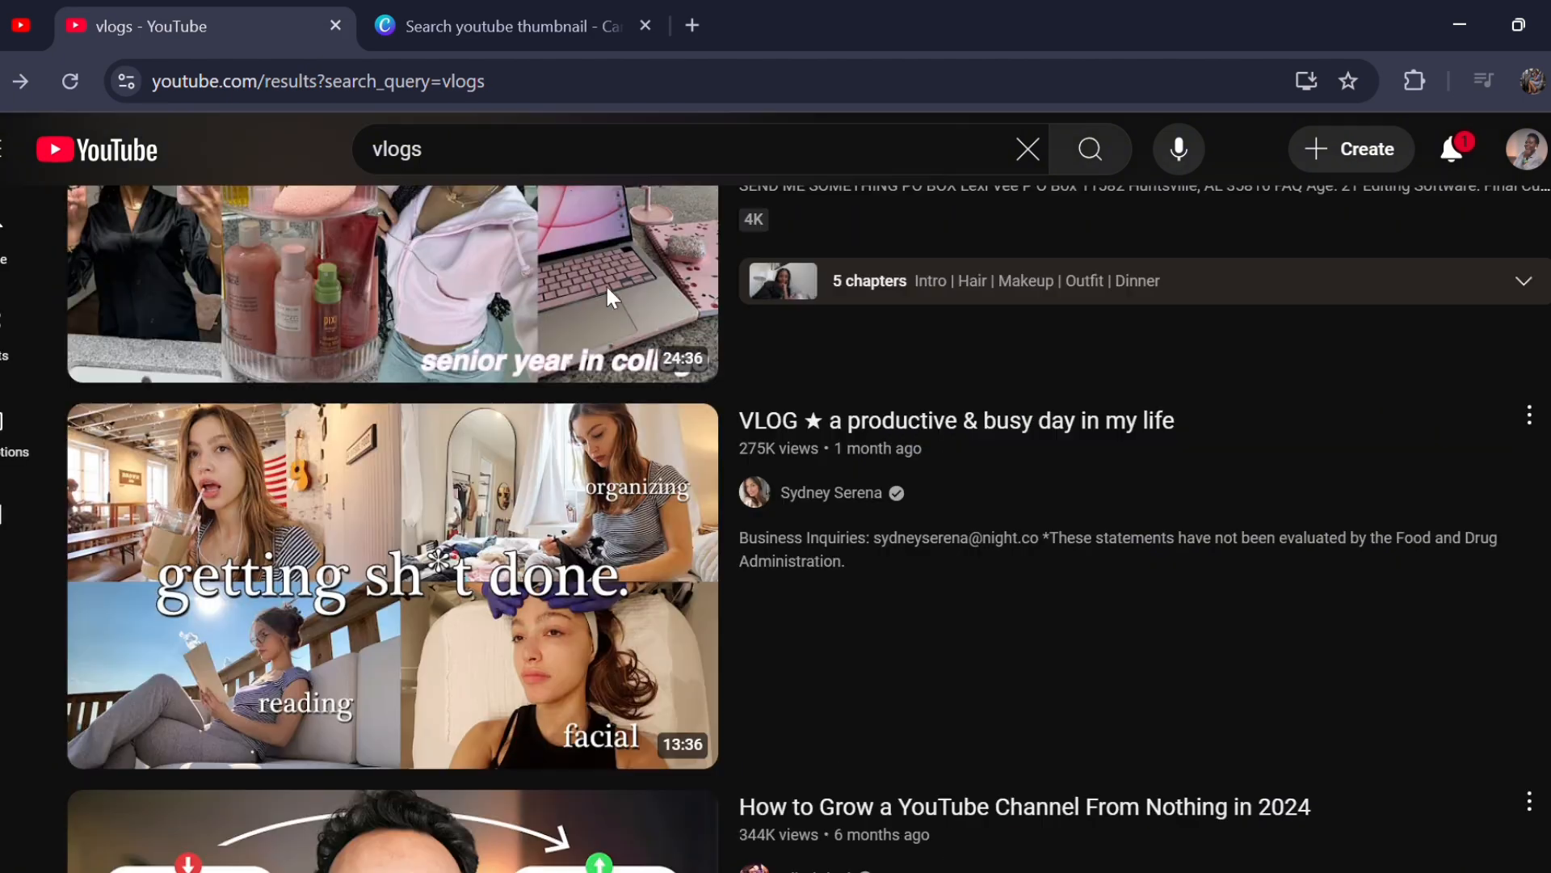
pyautogui.scroll(-1, 659, 387)
pyautogui.scroll(-1, 660, 391)
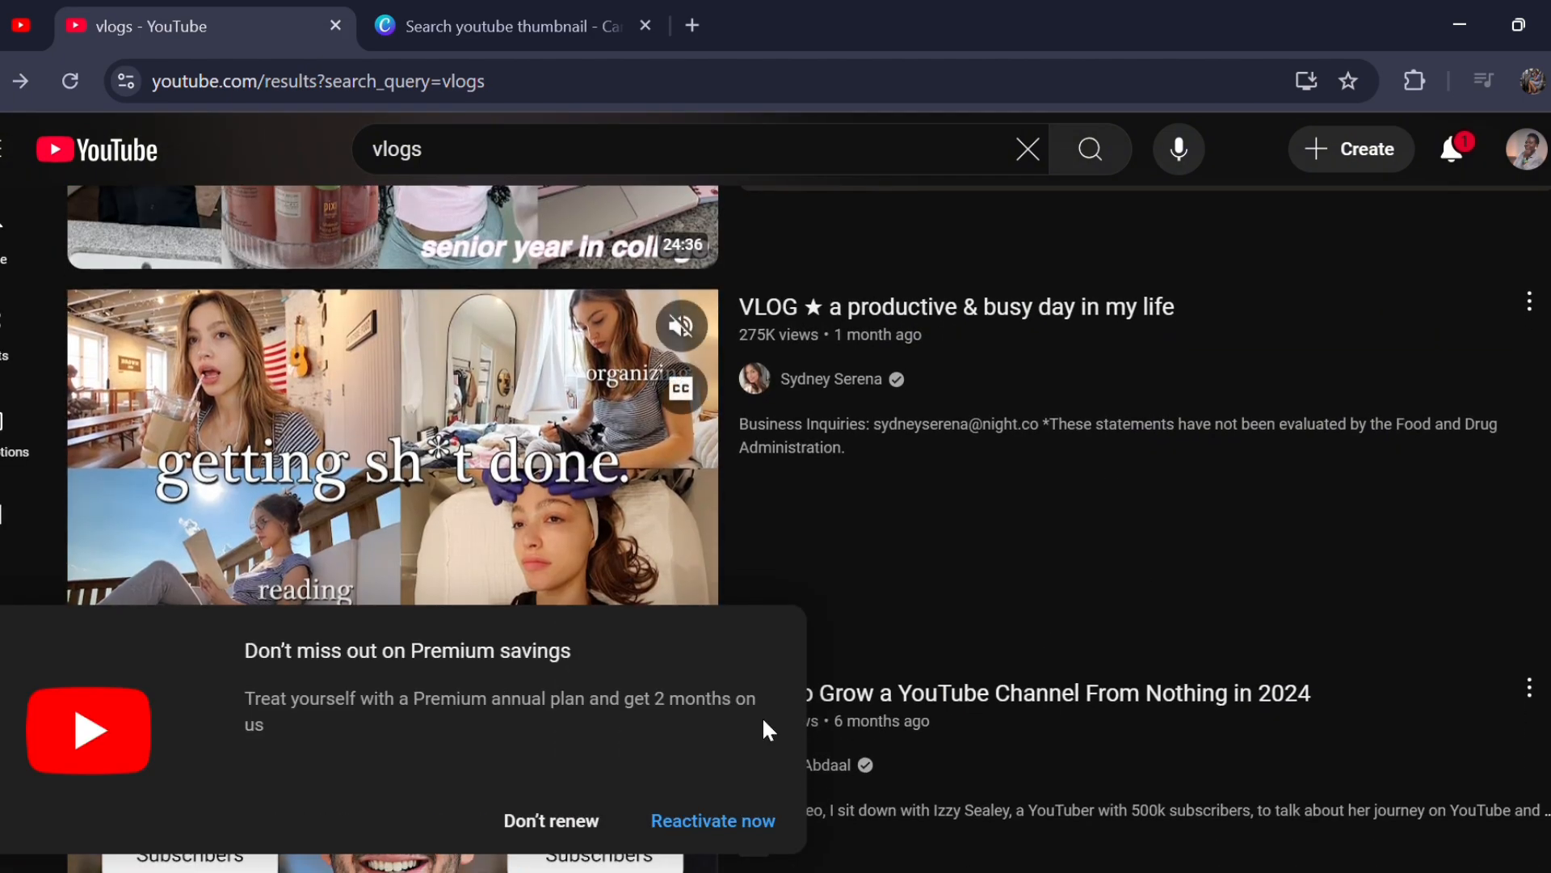
pyautogui.click(551, 820)
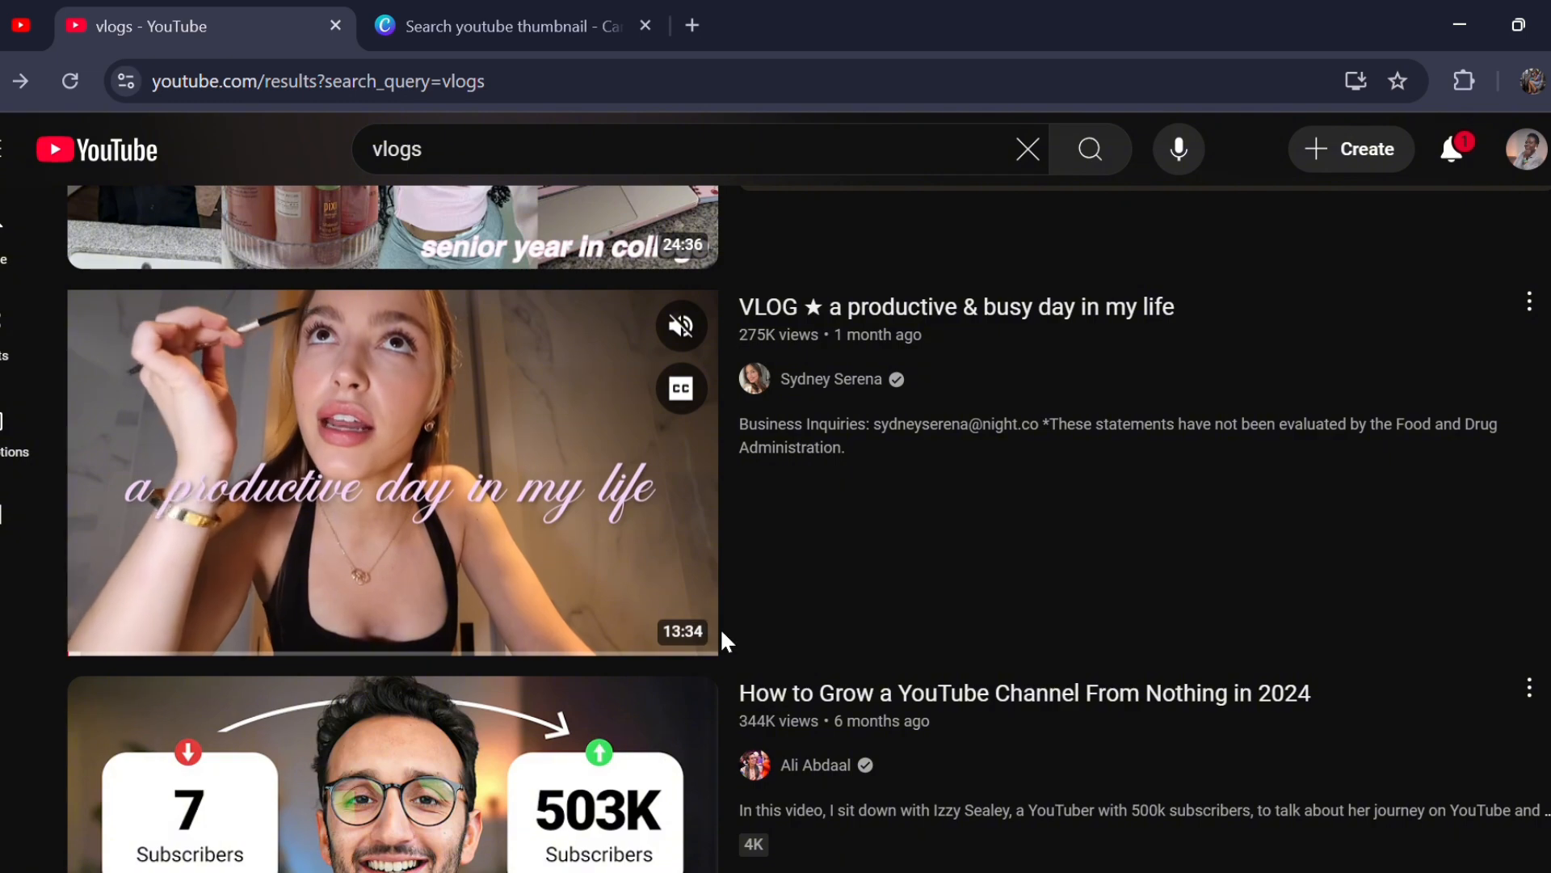
# - Open the video list of the creator of "VLOG ★ a productive & busy day in my life" and examine its thumbnail styles
pyautogui.click(813, 380)
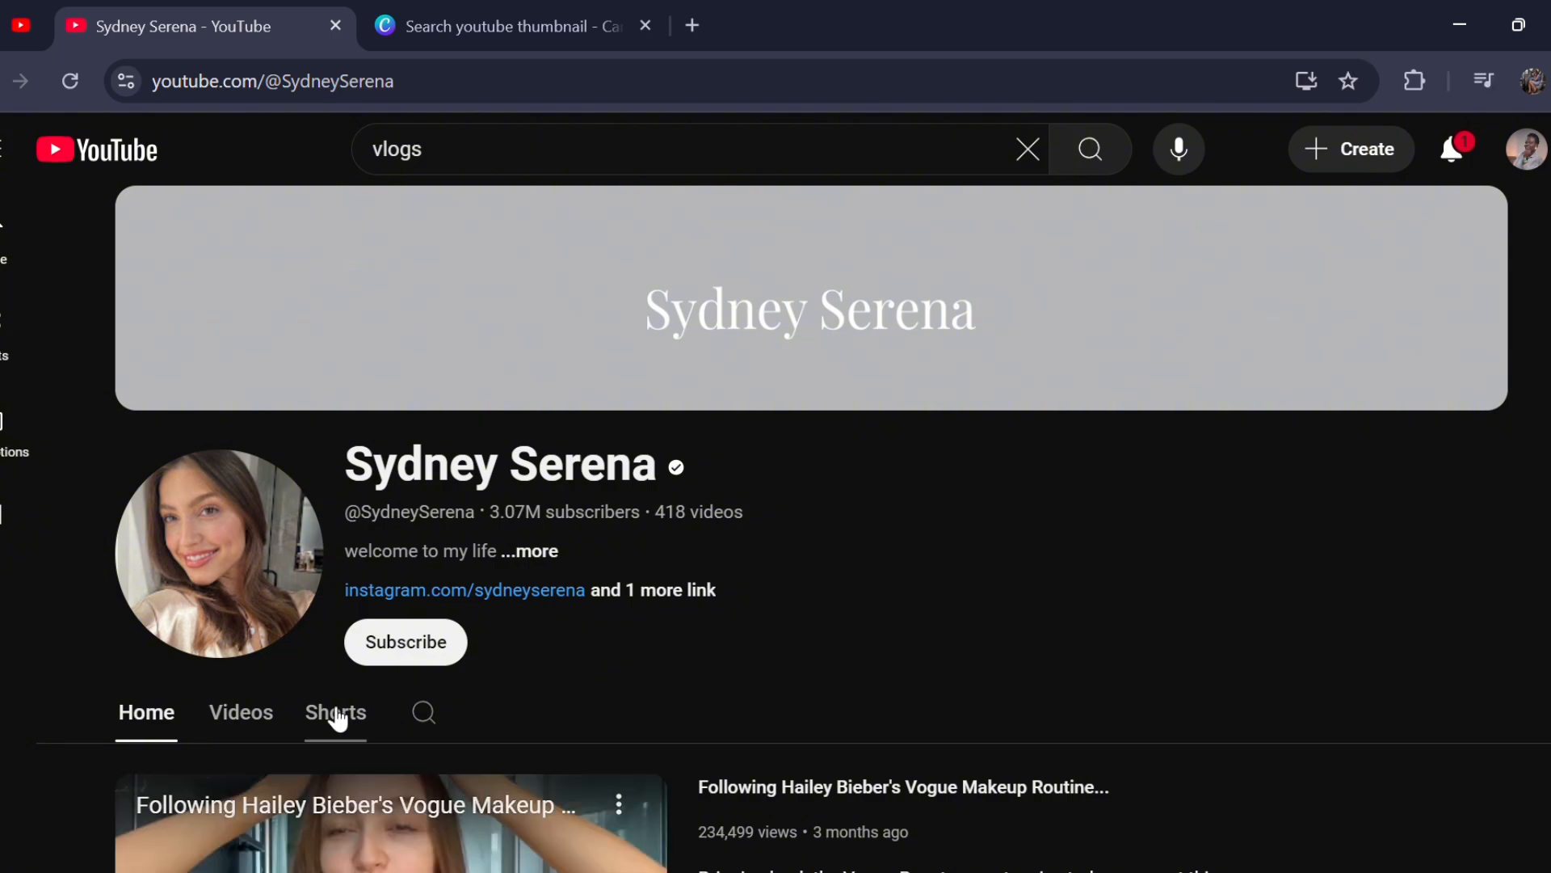
pyautogui.click(232, 740)
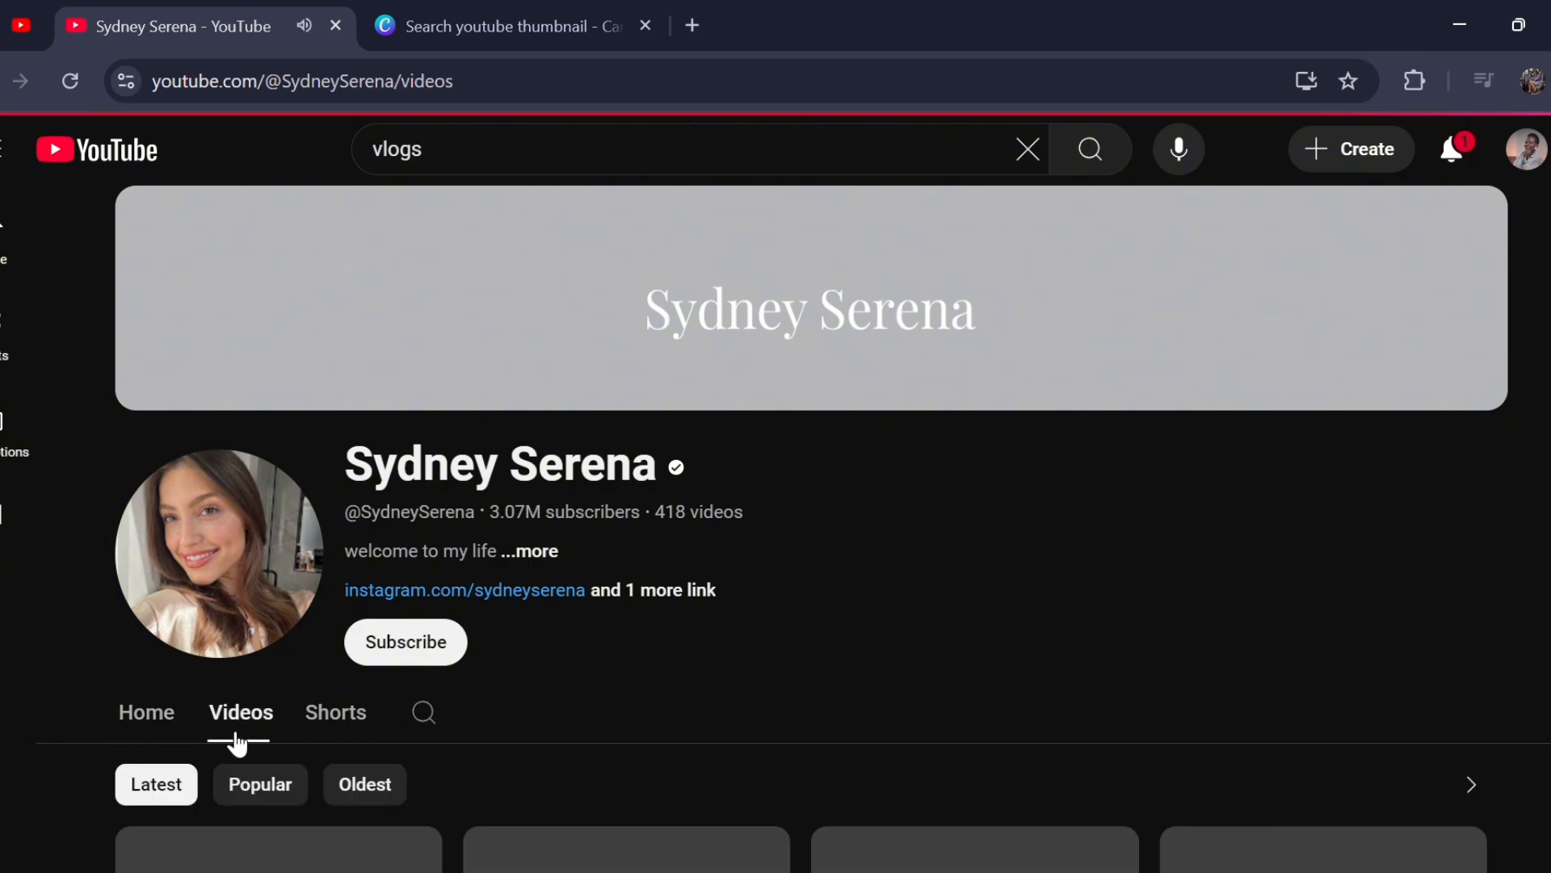
pyautogui.scroll(-4, 751, 732)
pyautogui.scroll(2, 755, 735)
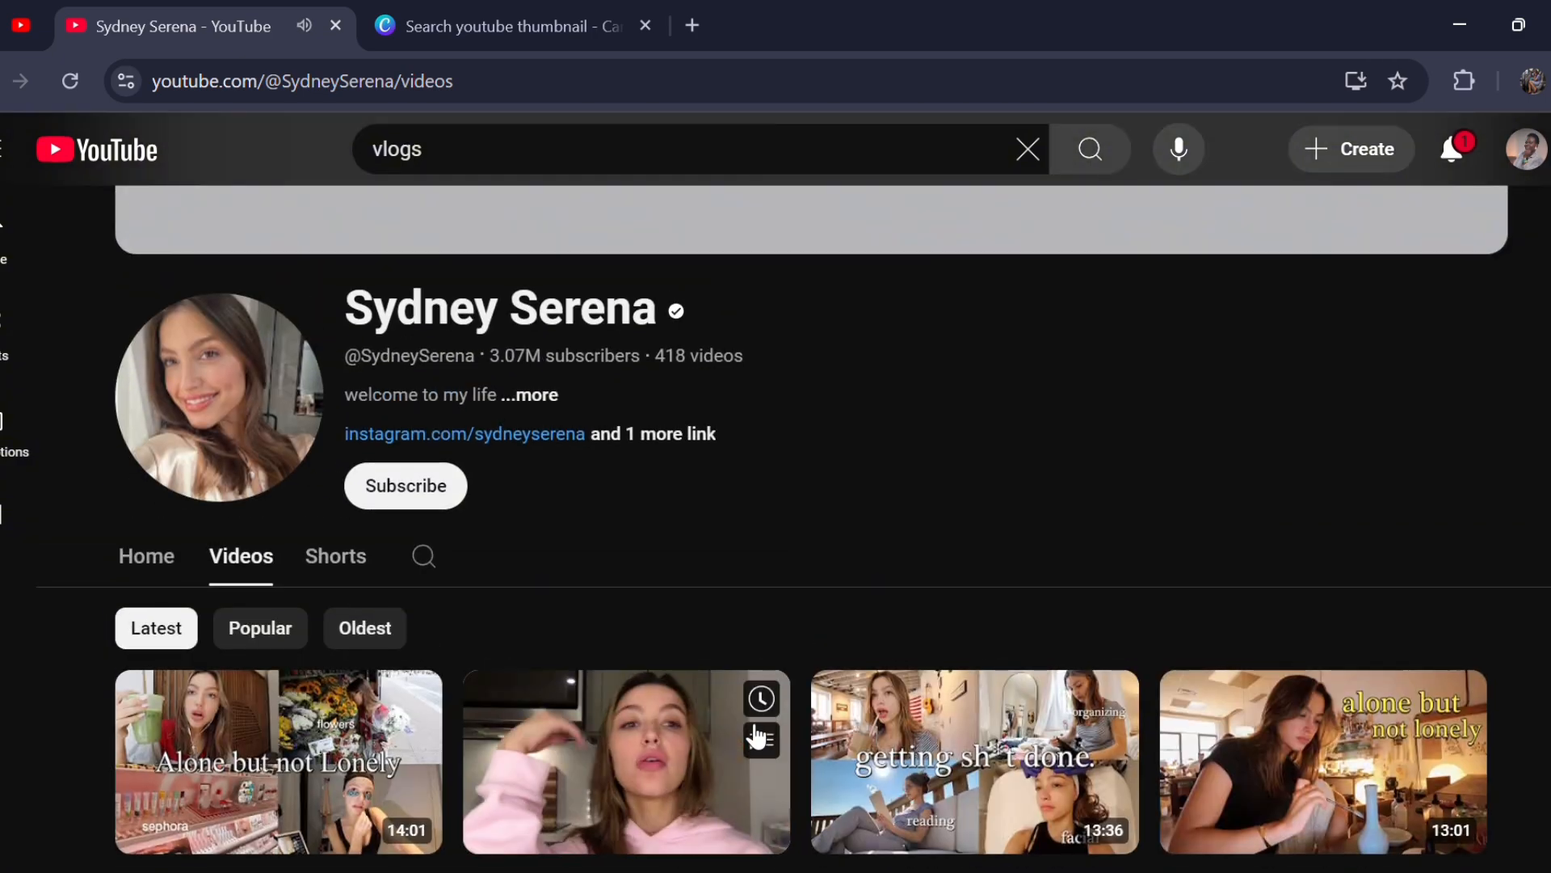
pyautogui.scroll(-3, 756, 735)
pyautogui.scroll(-1, 755, 735)
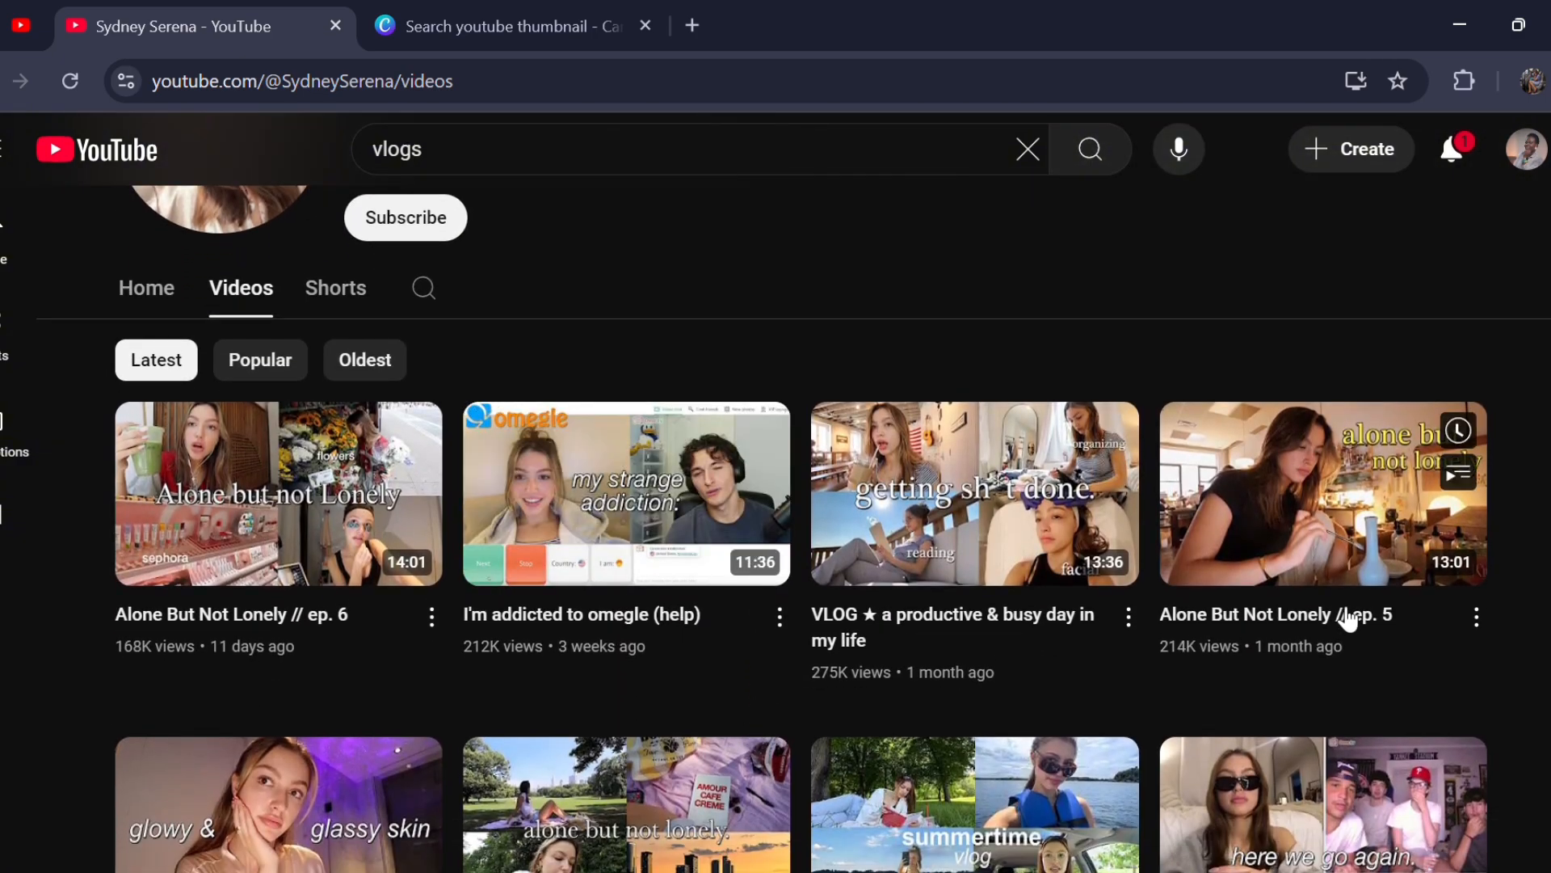
pyautogui.scroll(-5, 1442, 312)
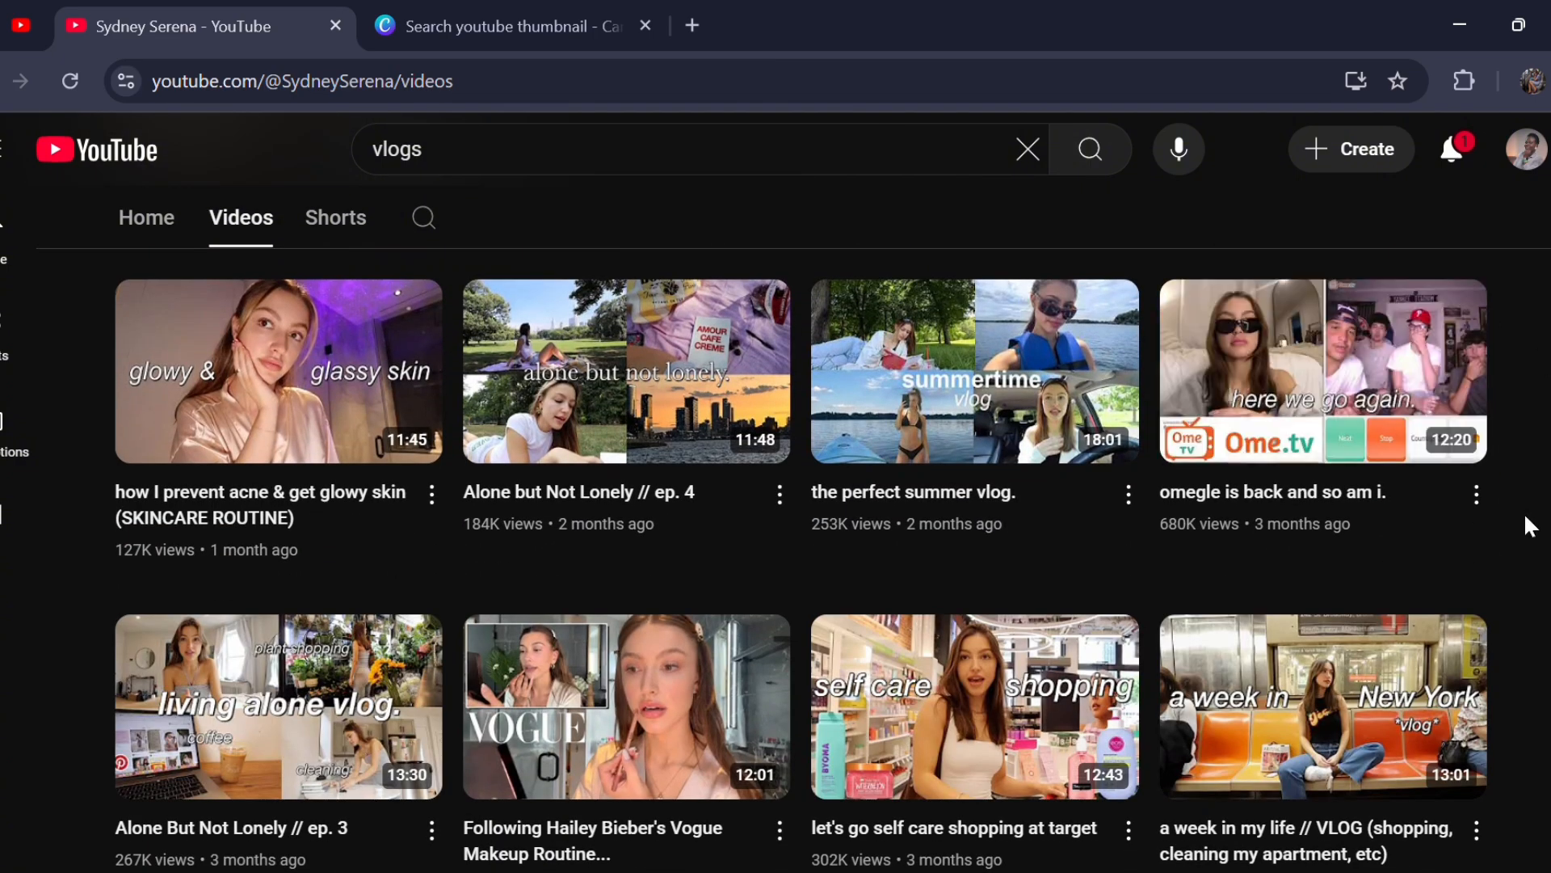
pyautogui.scroll(-1, 1530, 526)
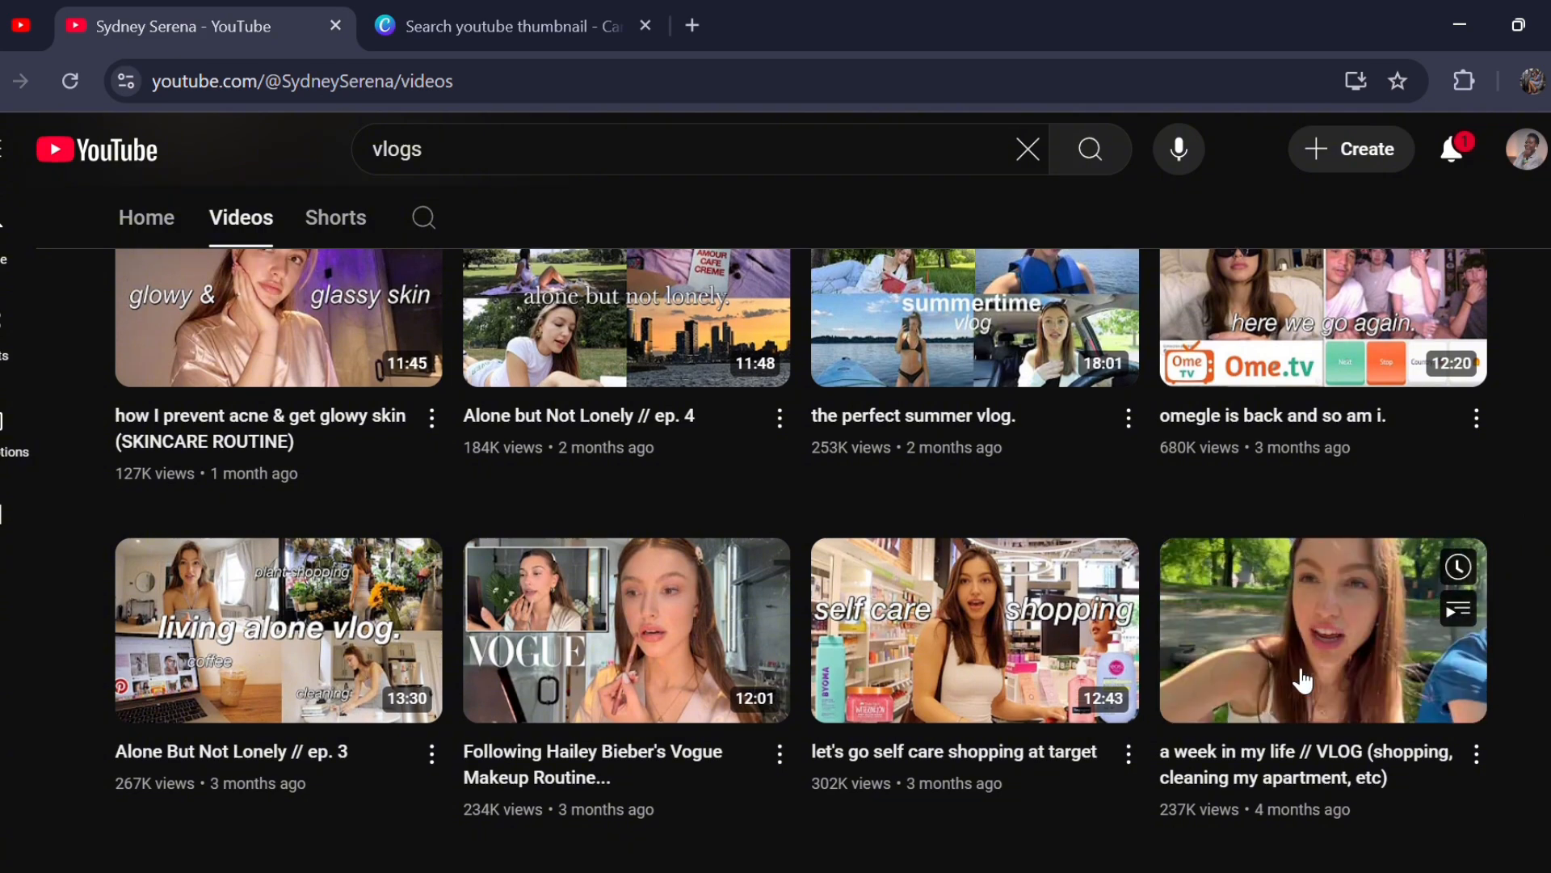
# - Switch back to Canva and refine the template search to "vlog youtube thumbnail"
pyautogui.click(439, 31)
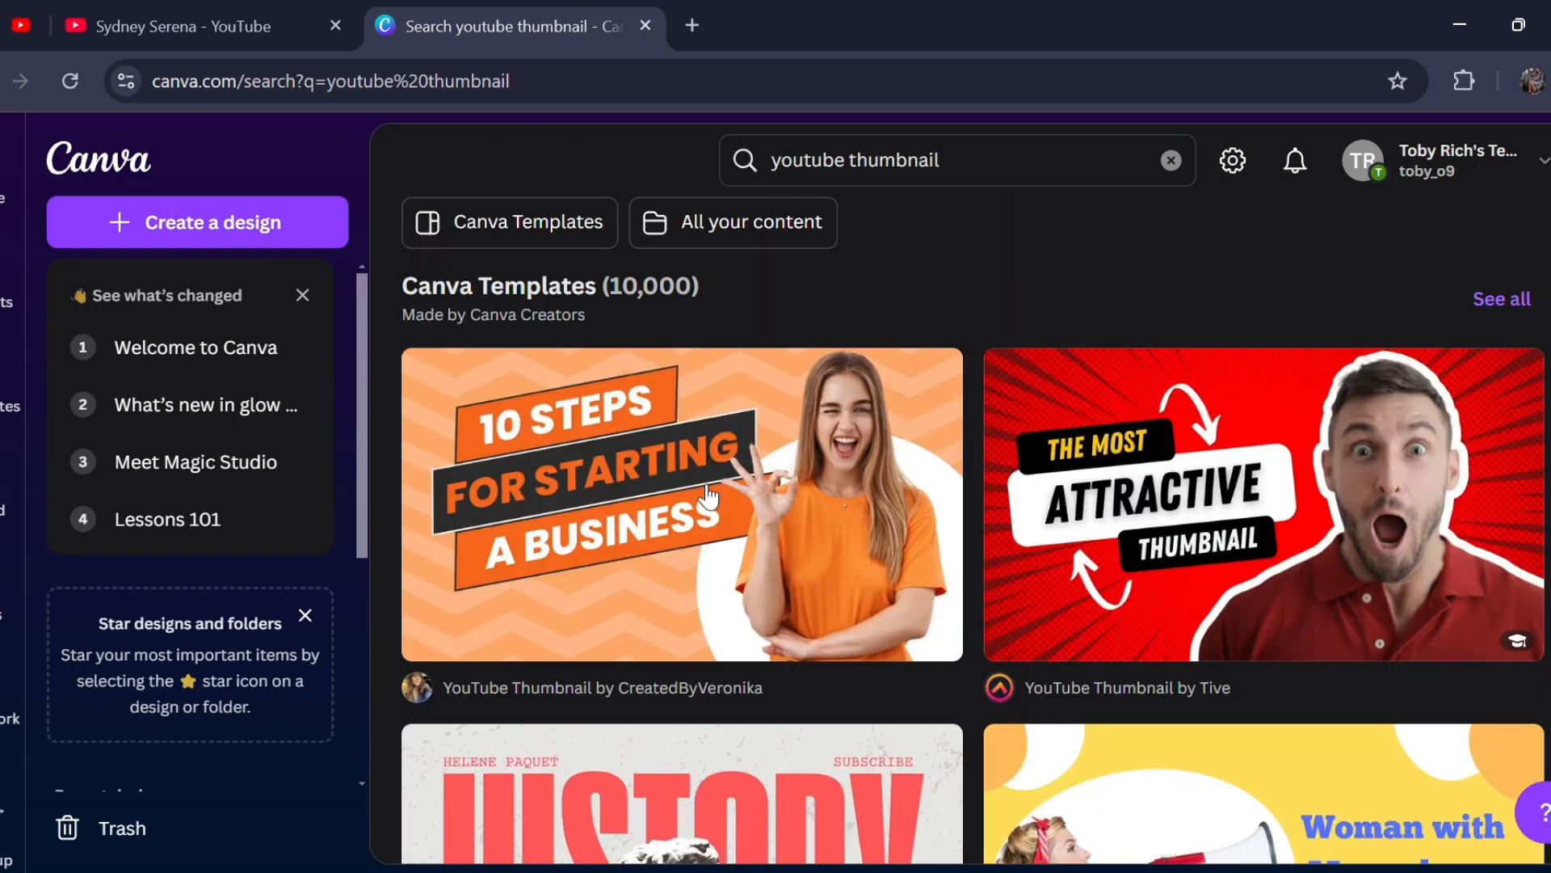
pyautogui.click(785, 171)
pyautogui.write('vlog')
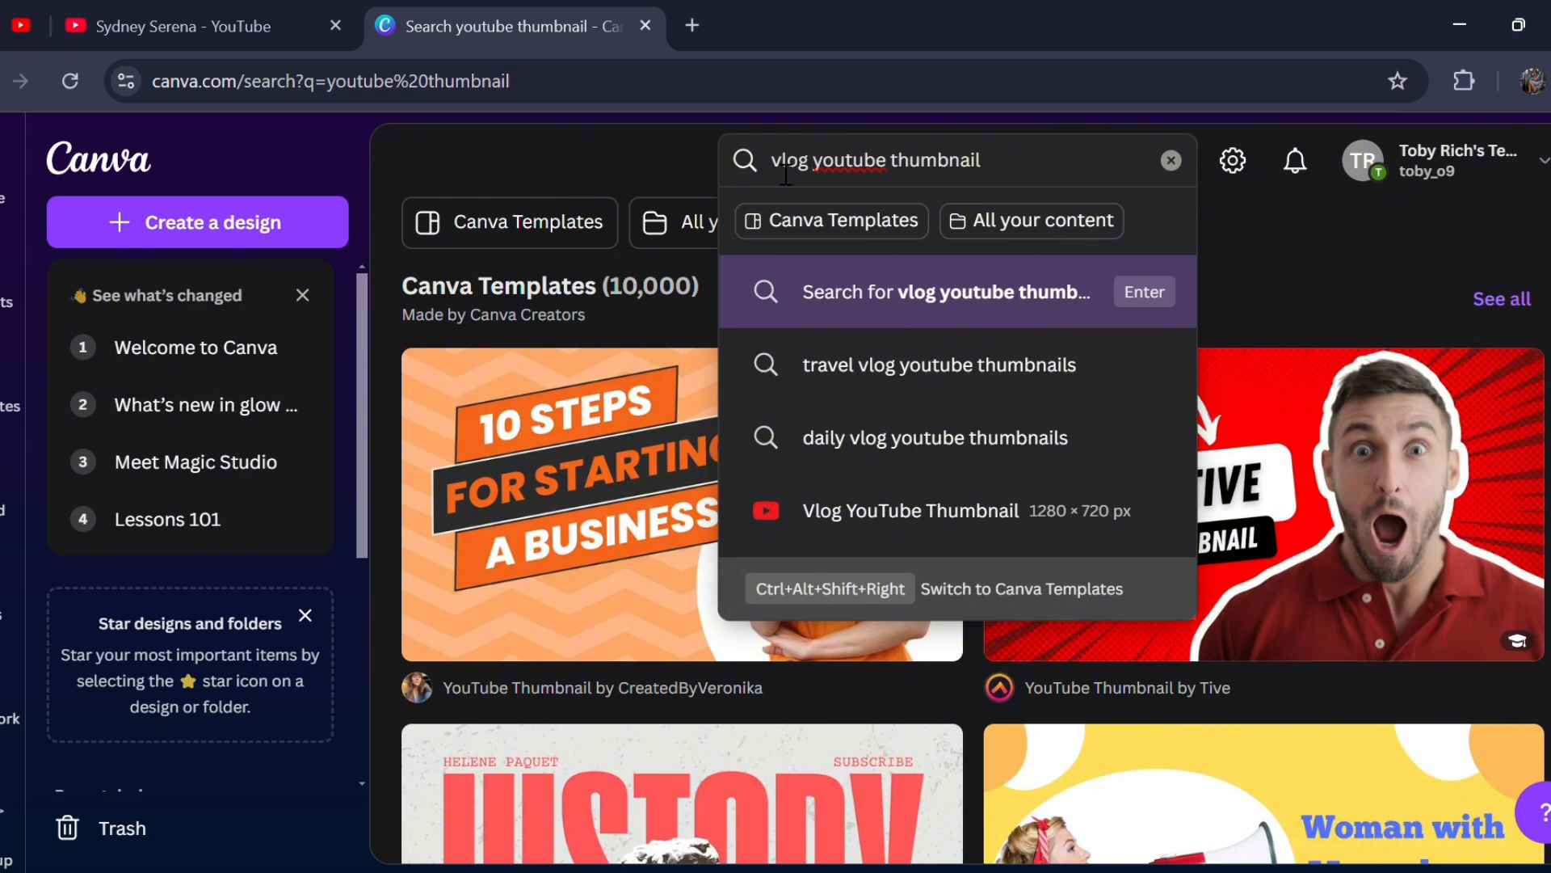
pyautogui.press('Return')
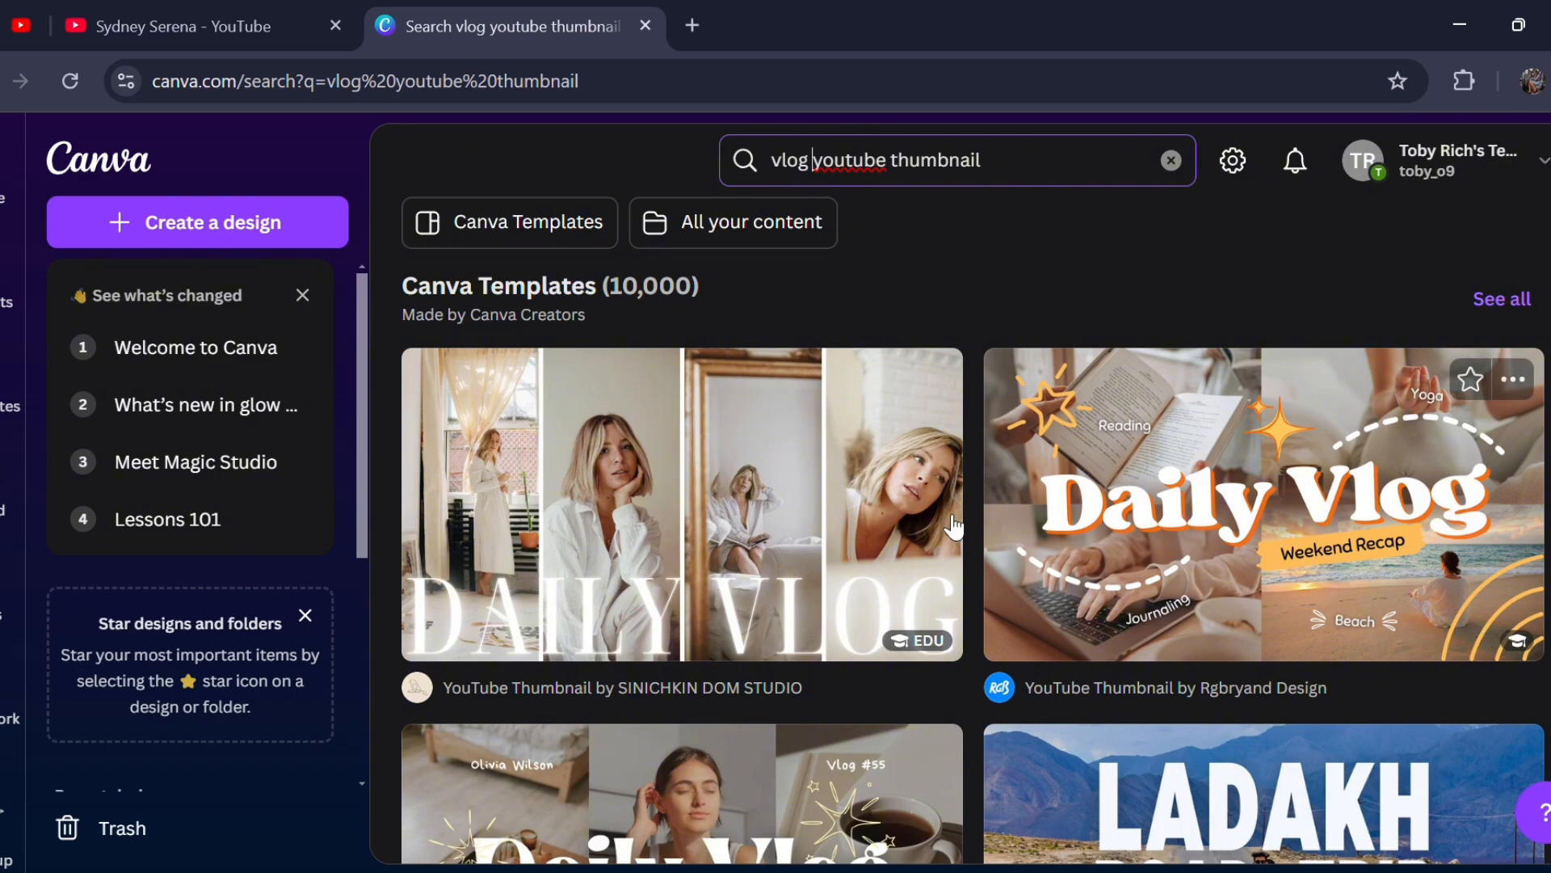
# - Find the "A day in my life" daily vlog thumbnail template by Aelina Design in the search results and open it for customizing
pyautogui.scroll(-3, 794, 634)
pyautogui.scroll(-6, 795, 641)
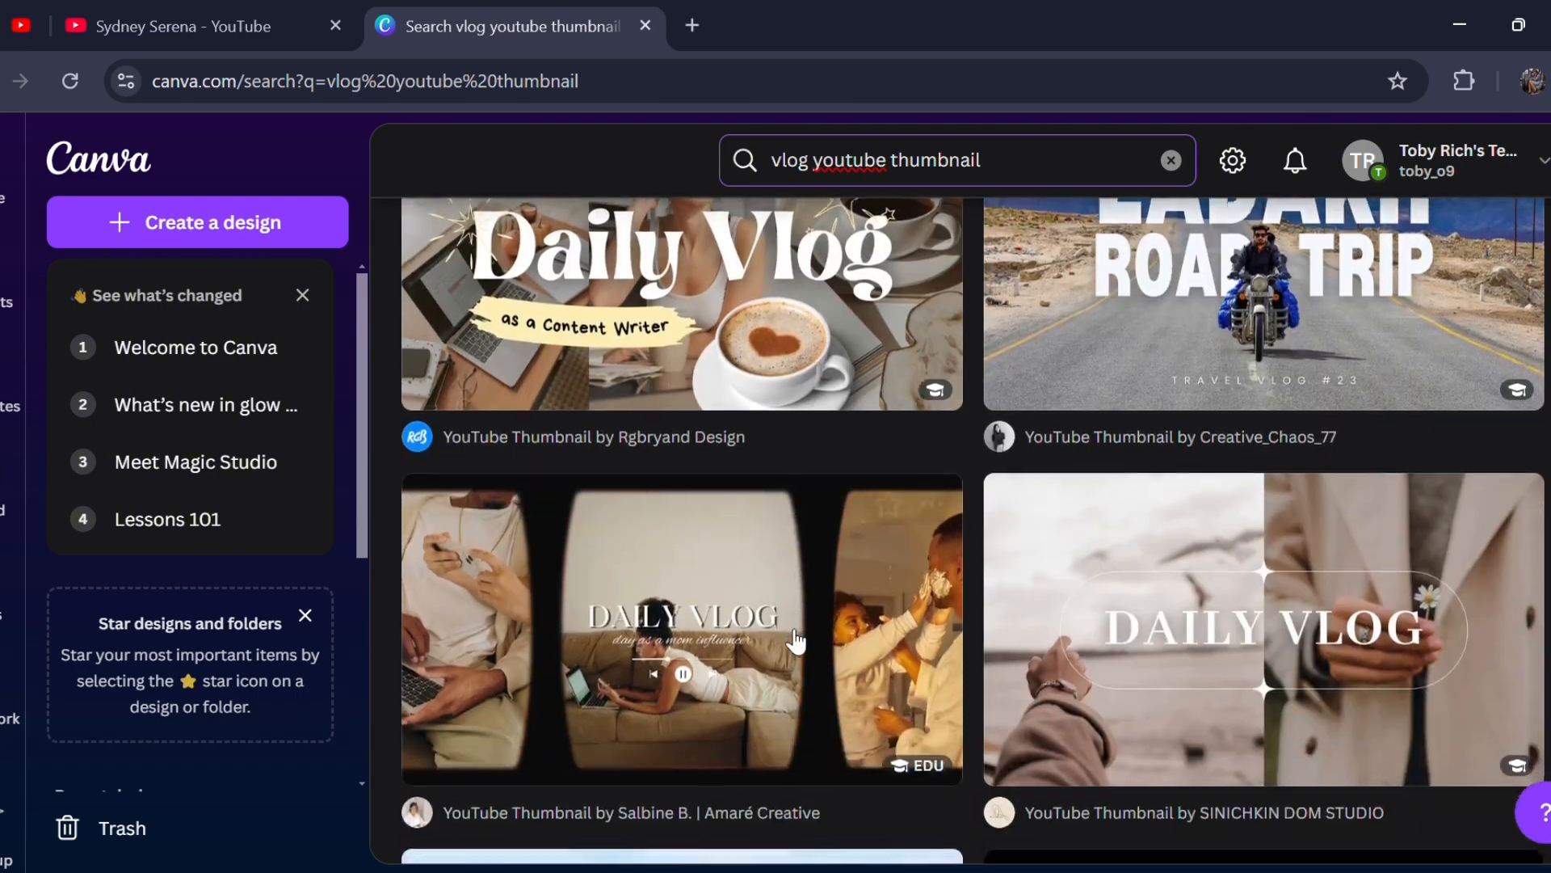
pyautogui.scroll(-3, 796, 640)
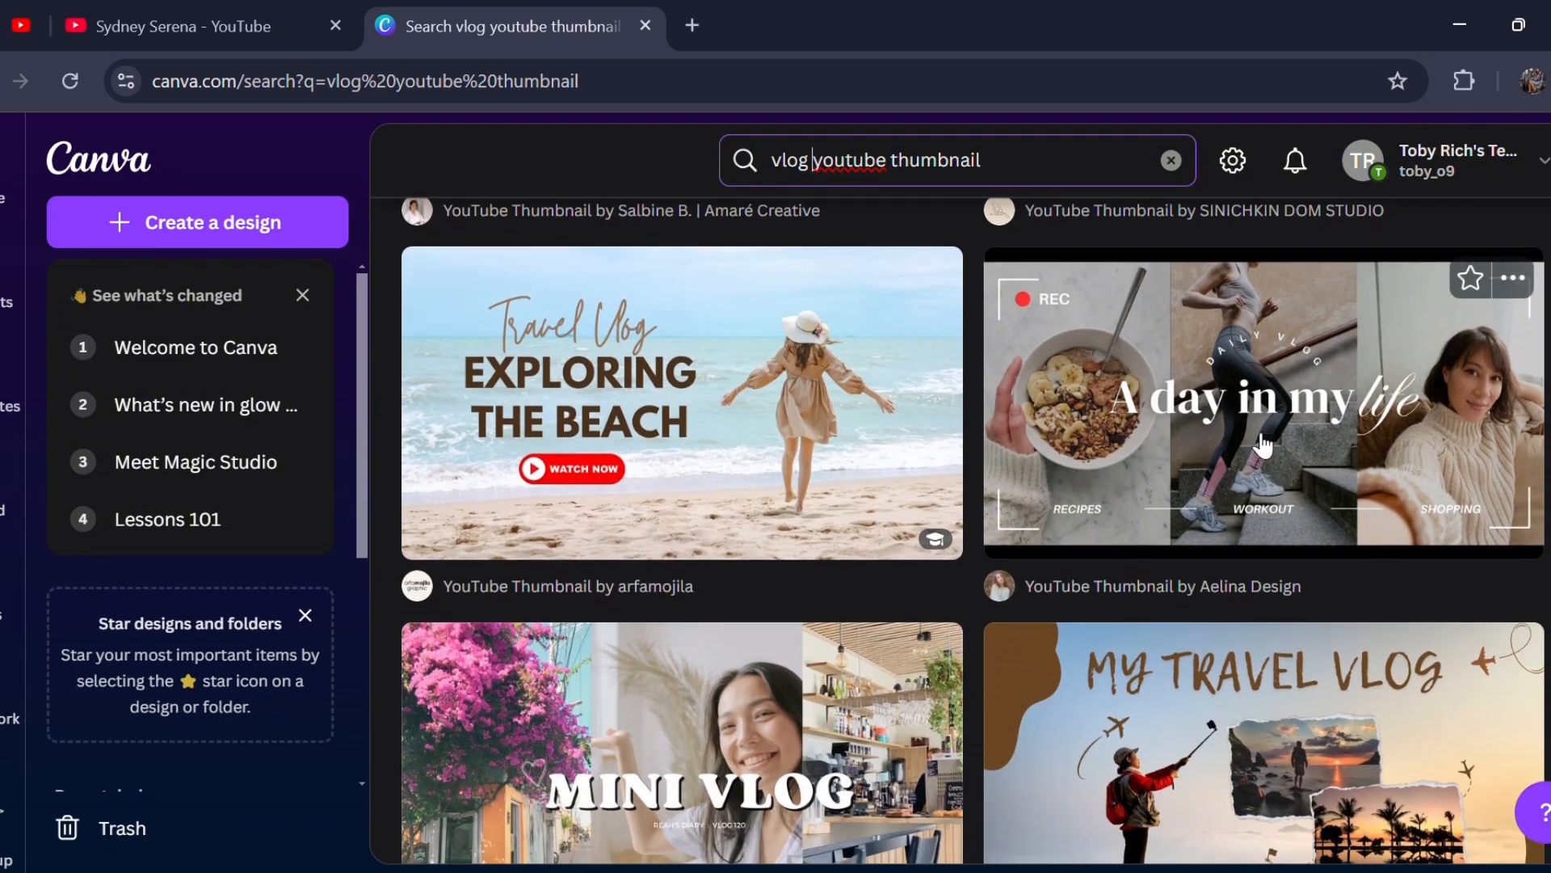
pyautogui.scroll(-4, 1263, 445)
pyautogui.scroll(-5, 1262, 445)
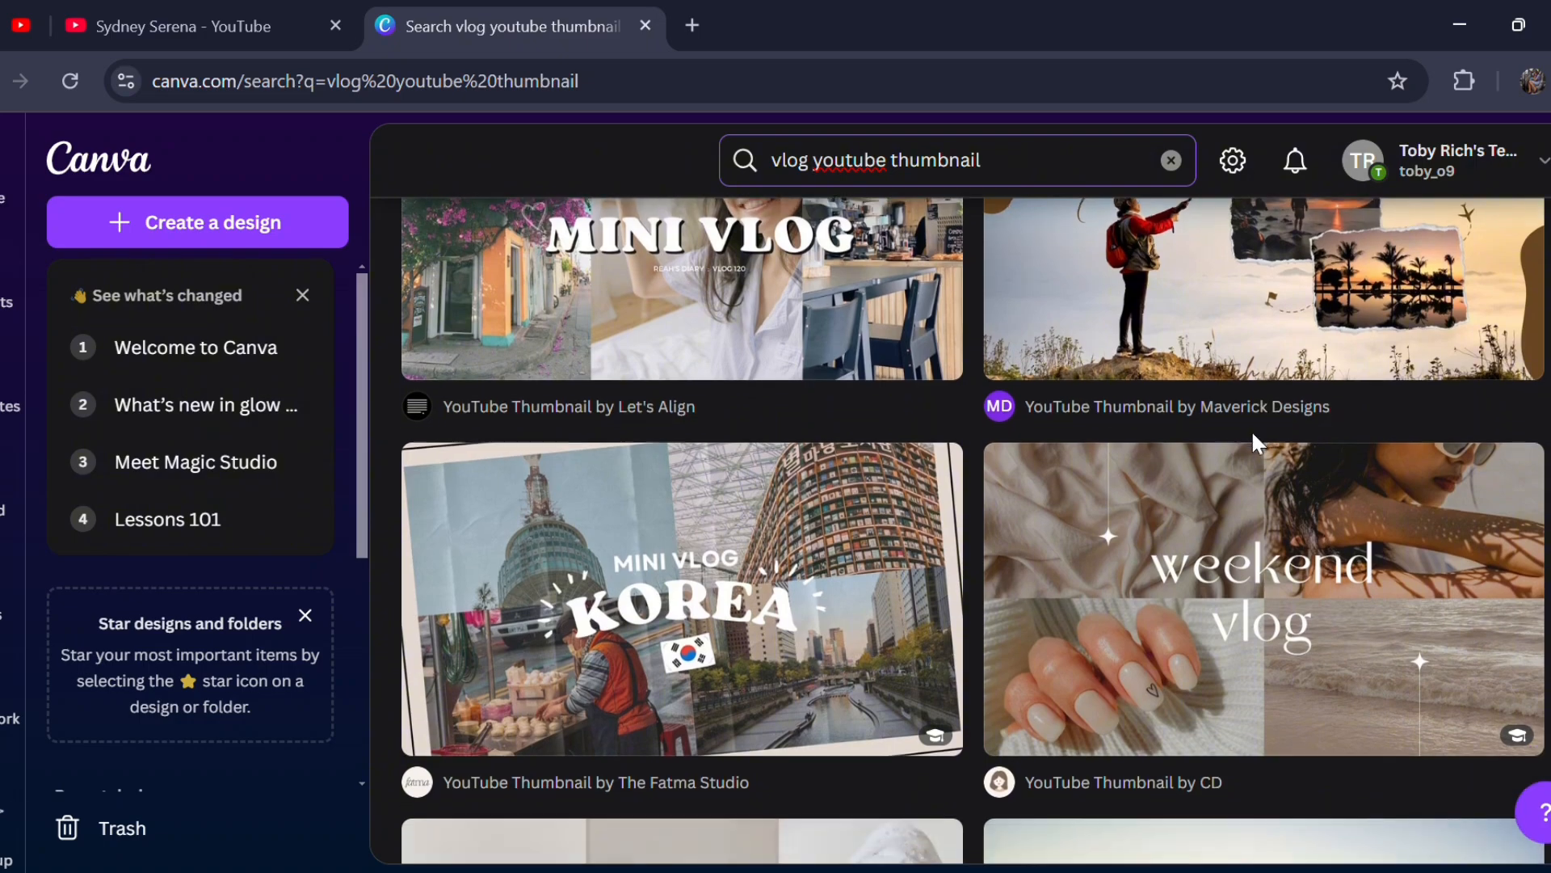
pyautogui.scroll(5, 1252, 433)
pyautogui.scroll(5, 1252, 433)
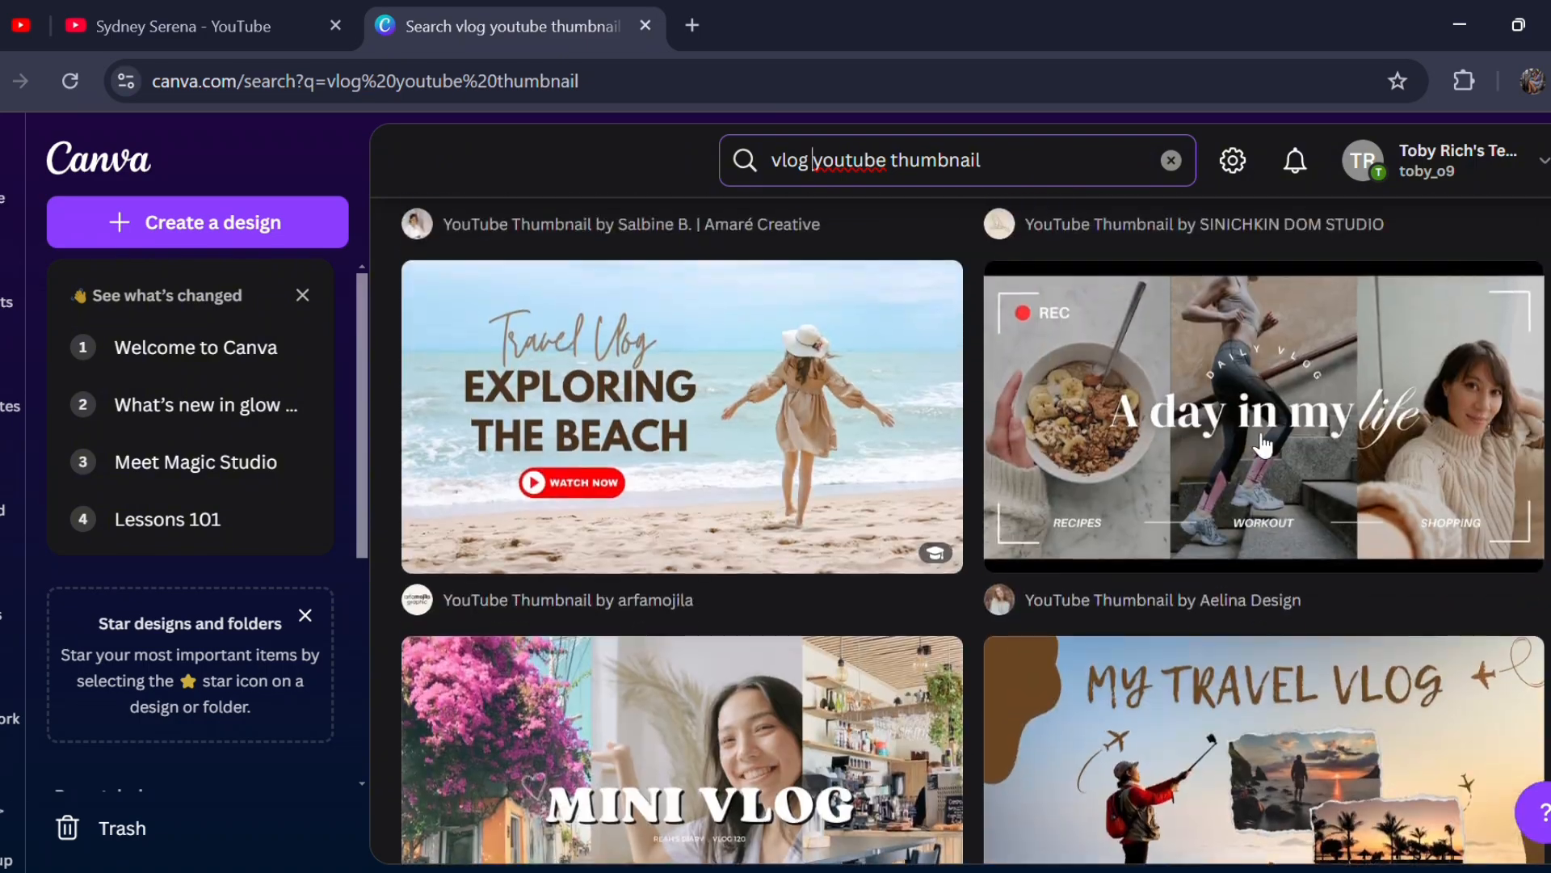
pyautogui.click(1253, 430)
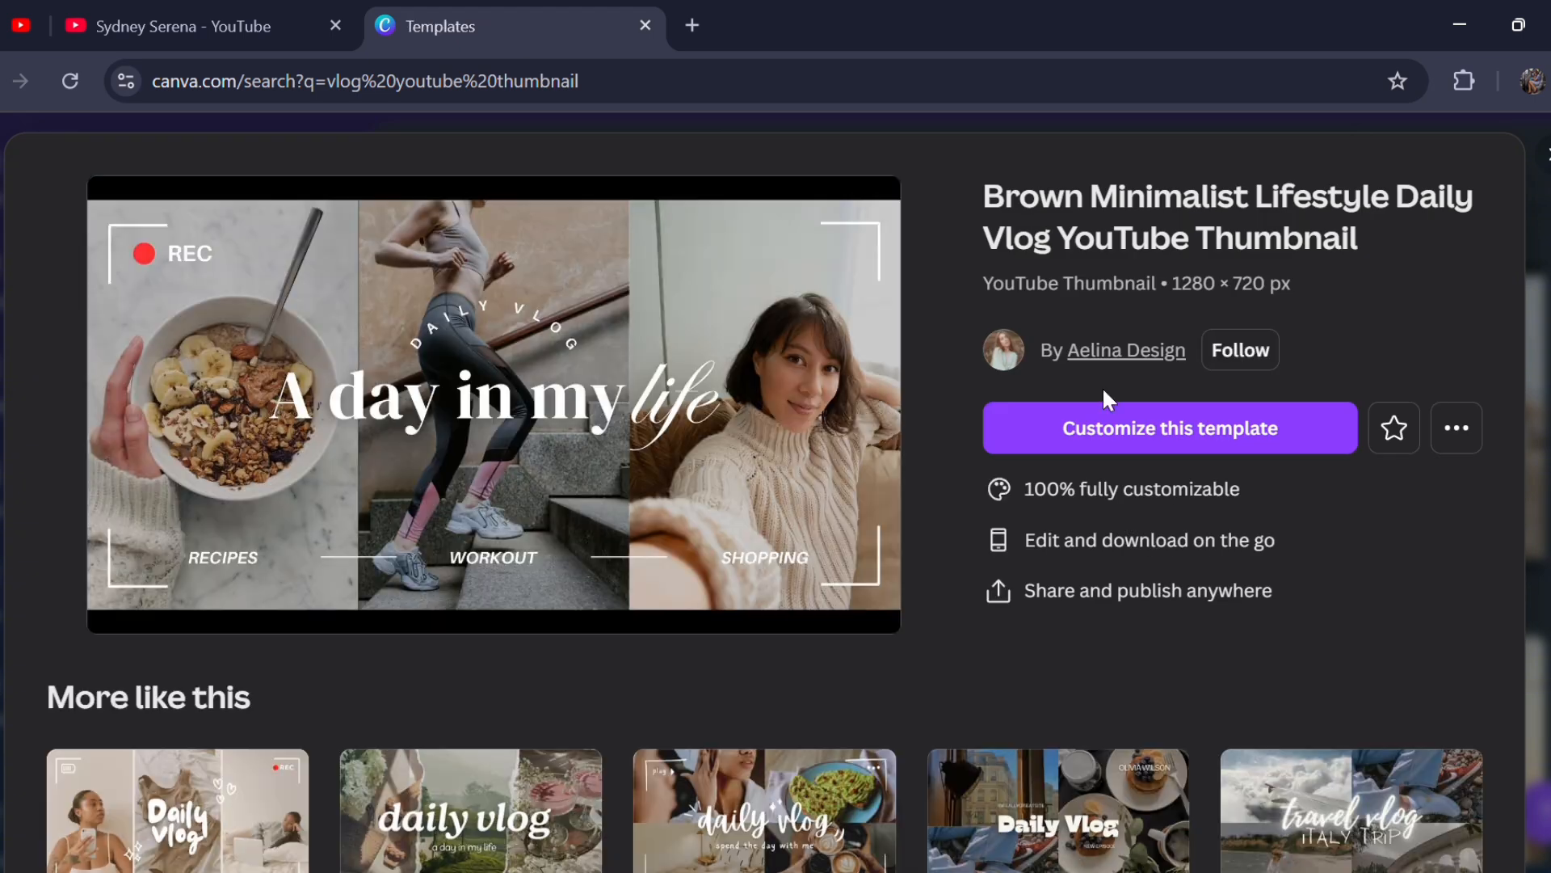
pyautogui.click(1127, 453)
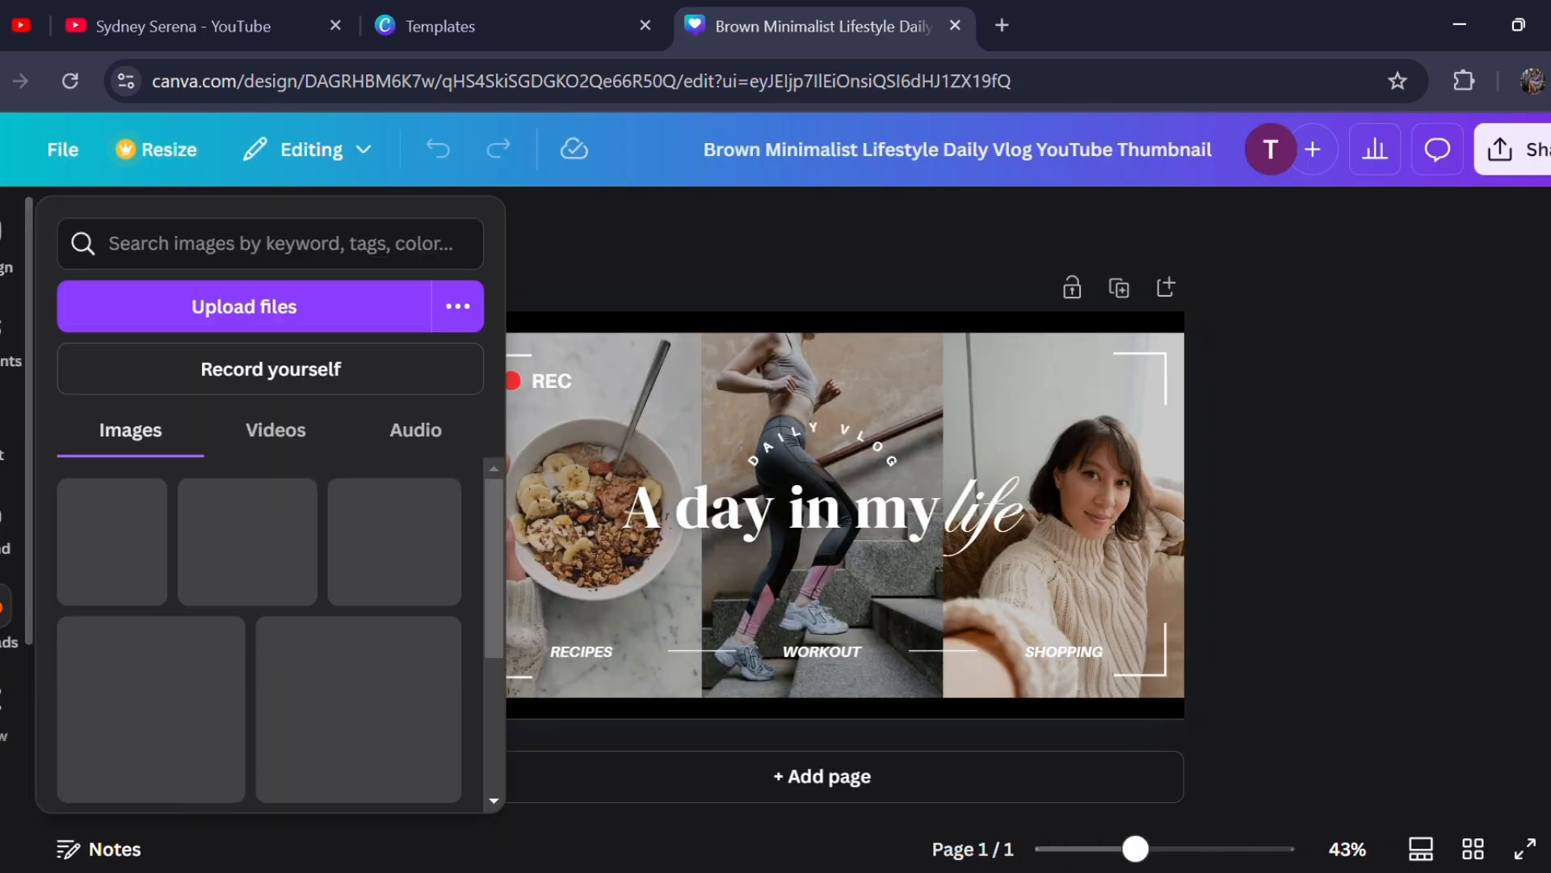
# - Replace the cereal bowl photo in the template's first frame with the uploaded Christmas family picture
pyautogui.click(4, 614)
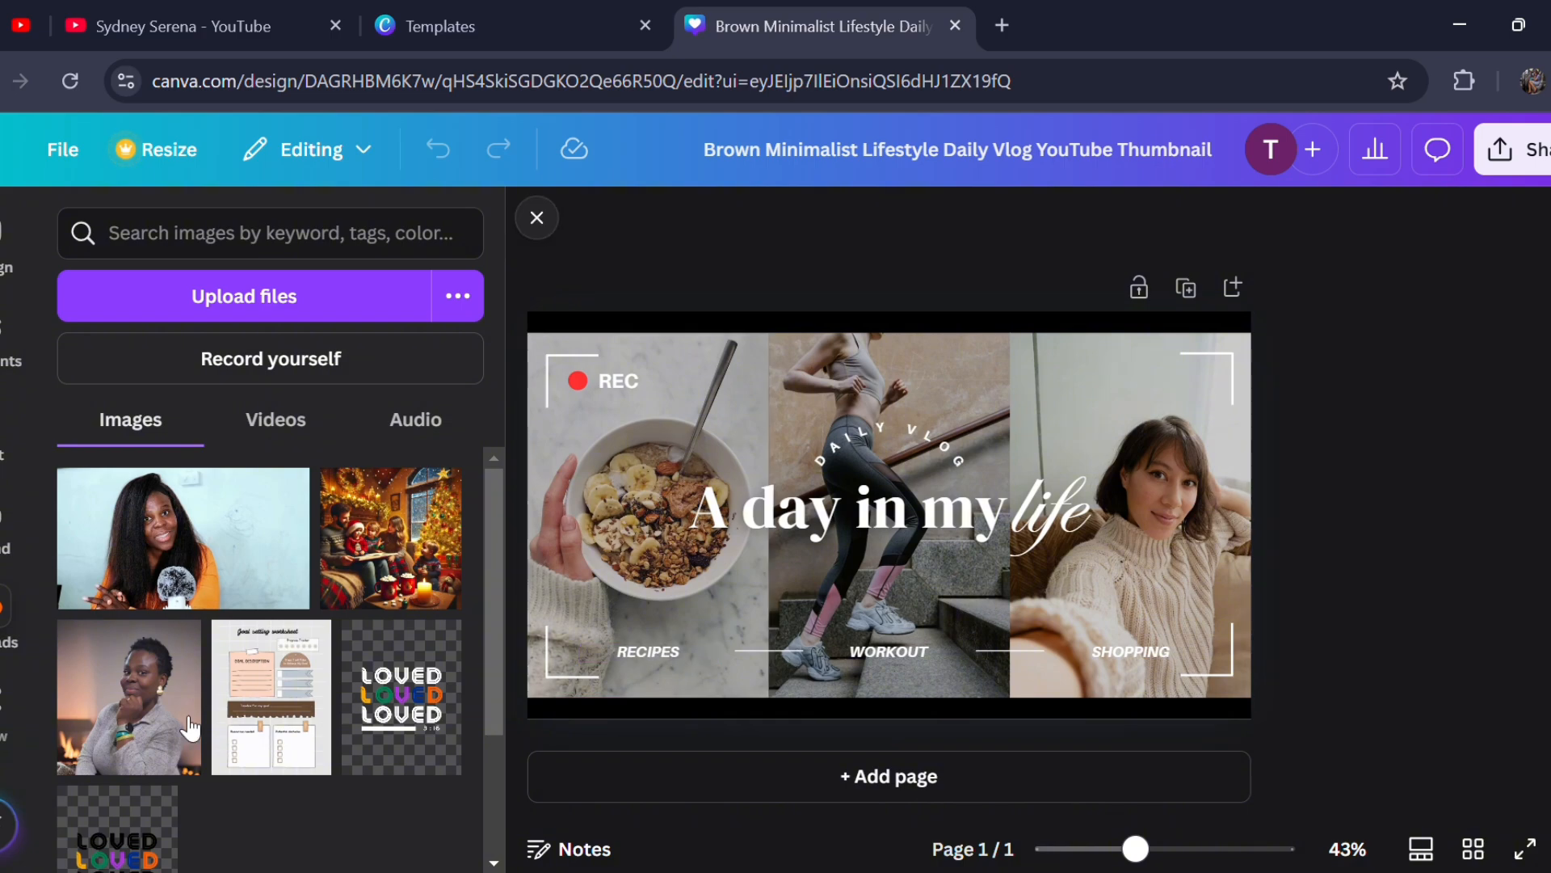
pyautogui.scroll(-2, 166, 738)
pyautogui.scroll(2, 242, 646)
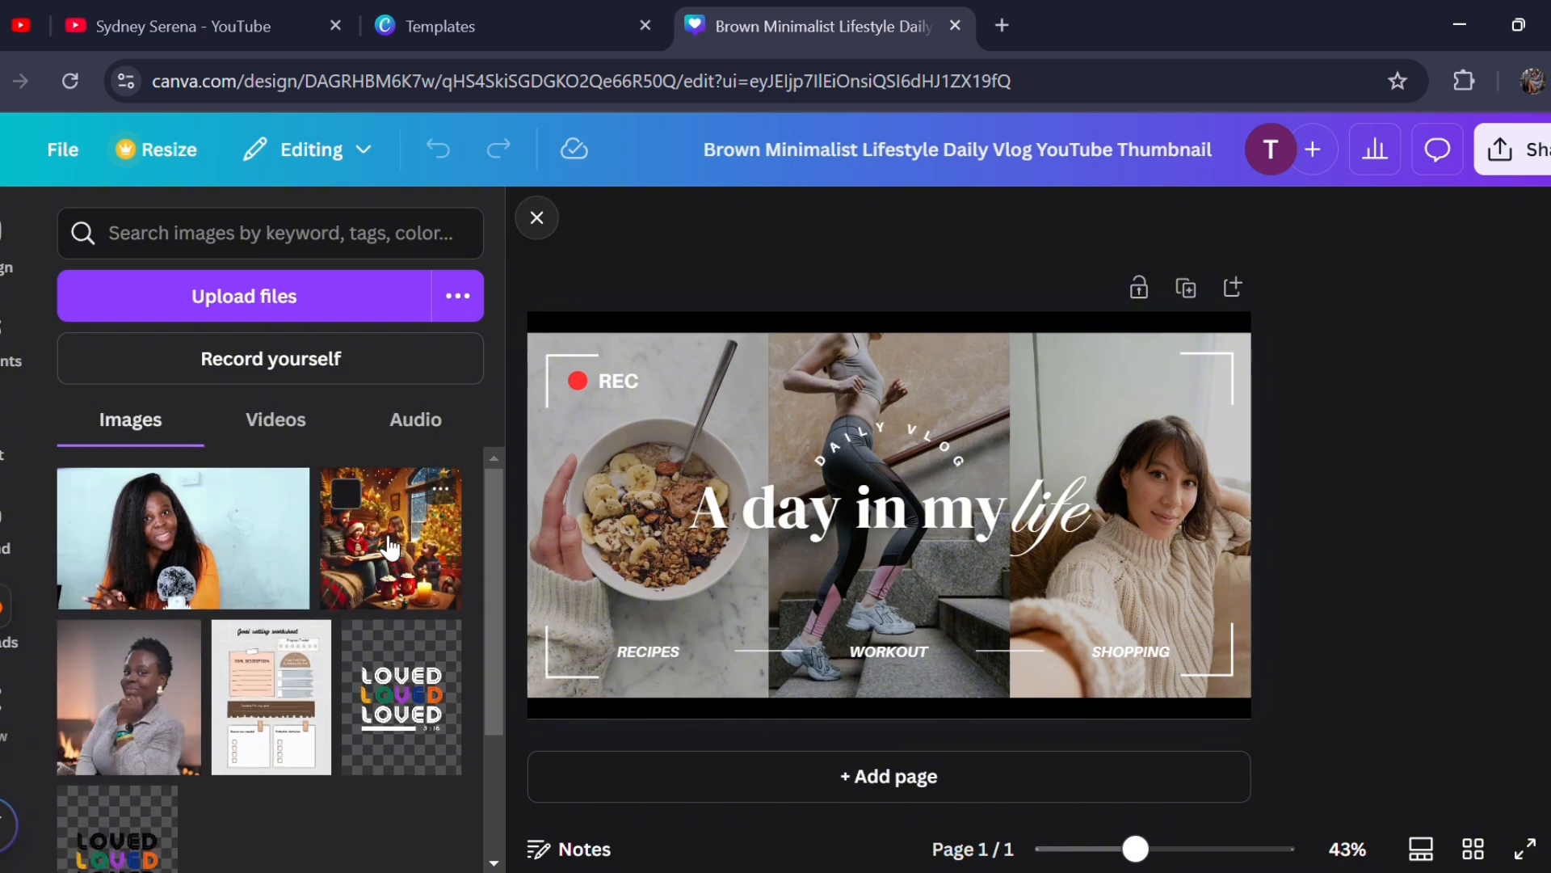
pyautogui.moveTo(390, 548); pyautogui.dragTo(587, 513)
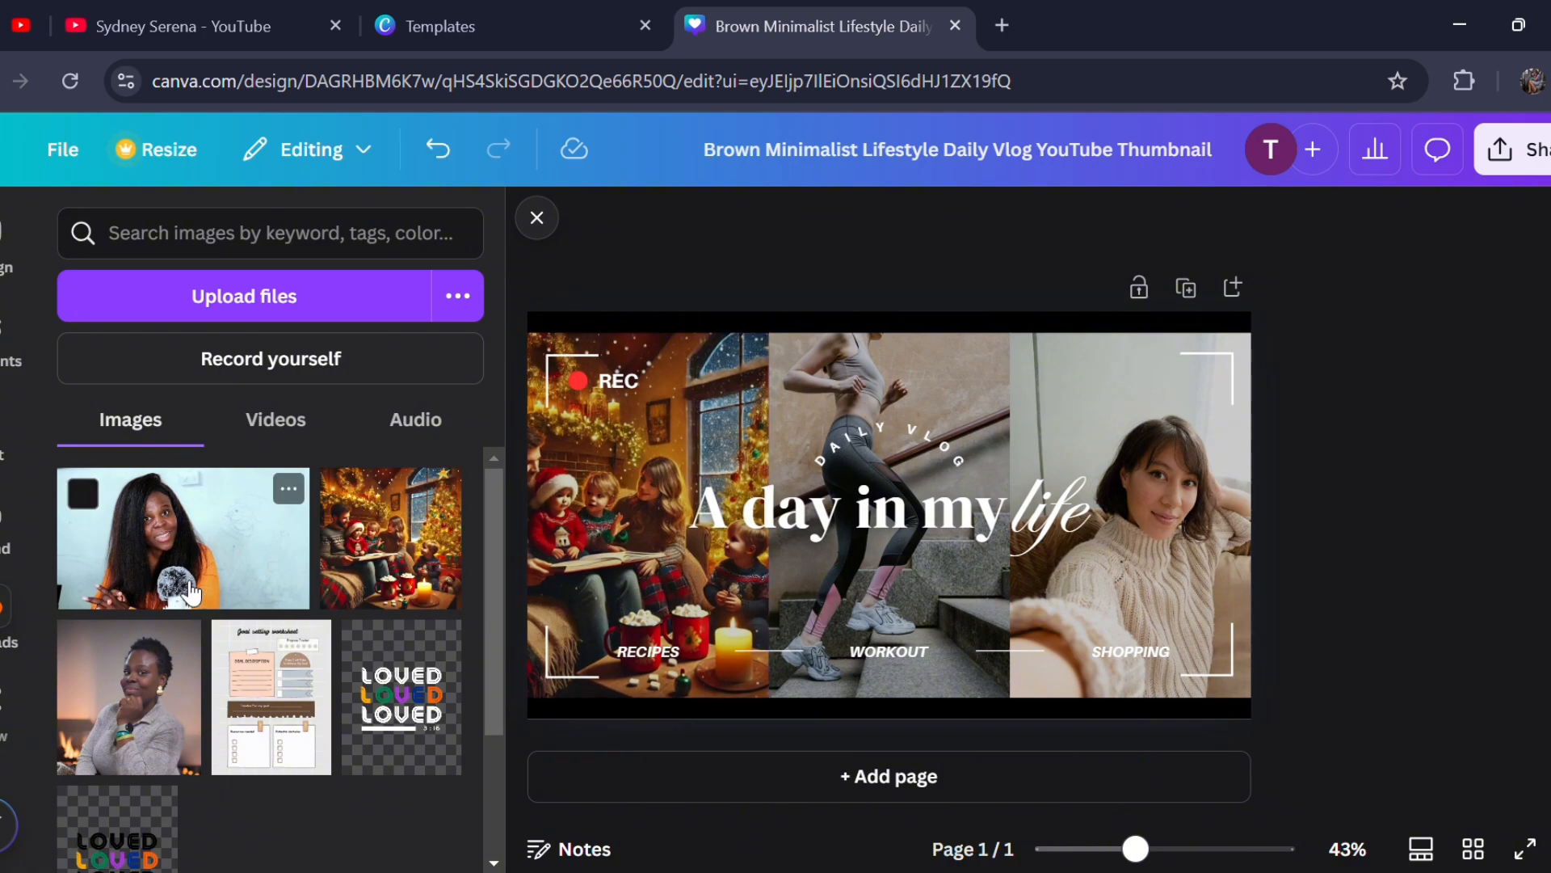
# - Replace the workout photo in the middle frame with the uploaded picture of the woman with the microphone
pyautogui.moveTo(192, 594); pyautogui.dragTo(832, 555)
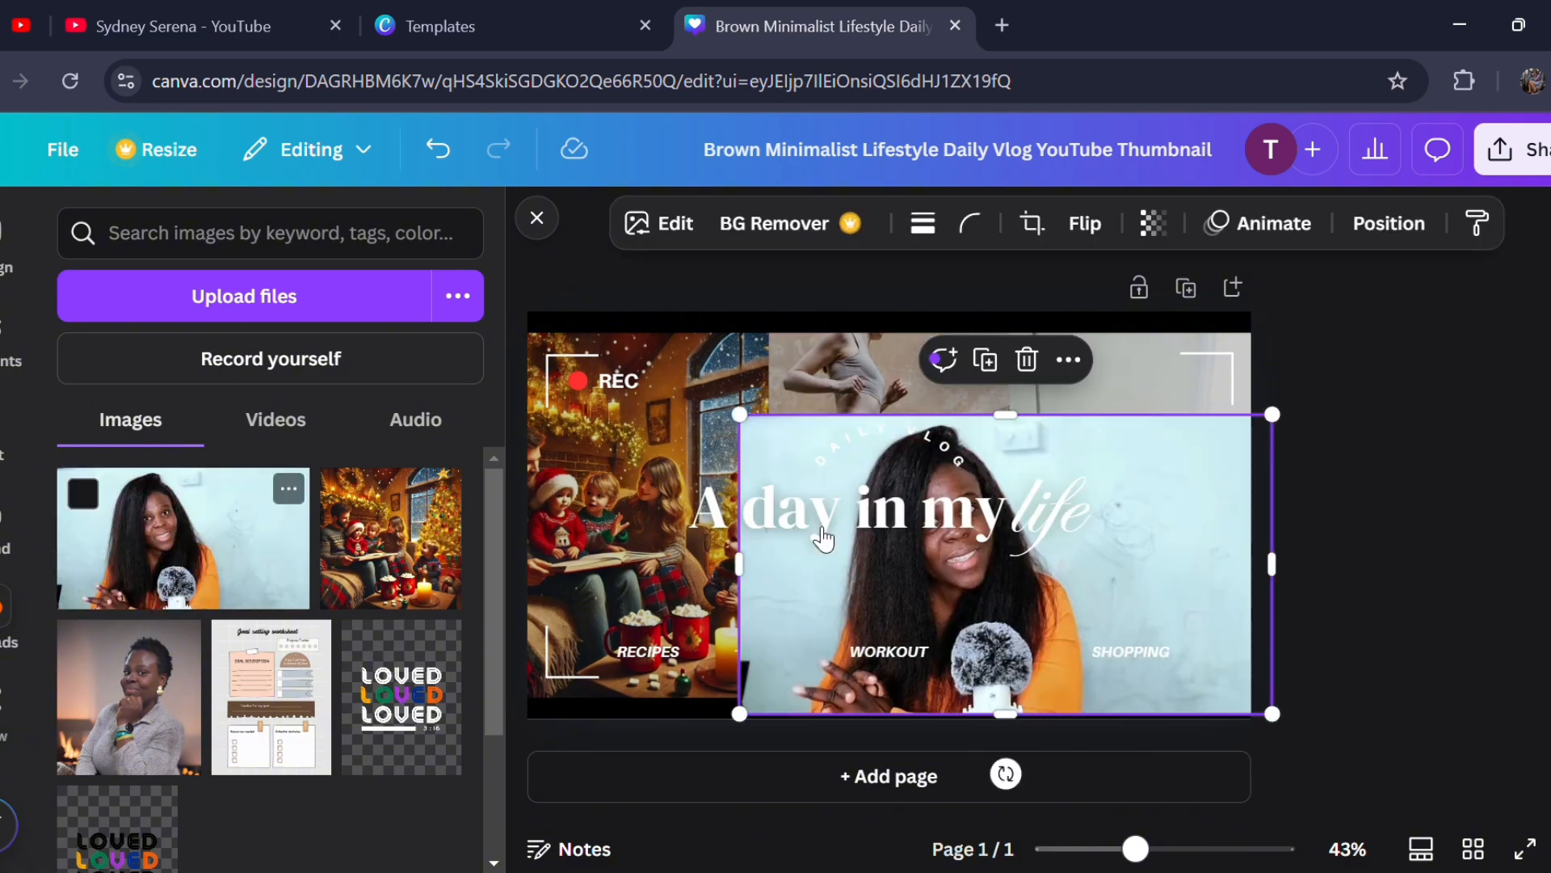
pyautogui.click(1026, 359)
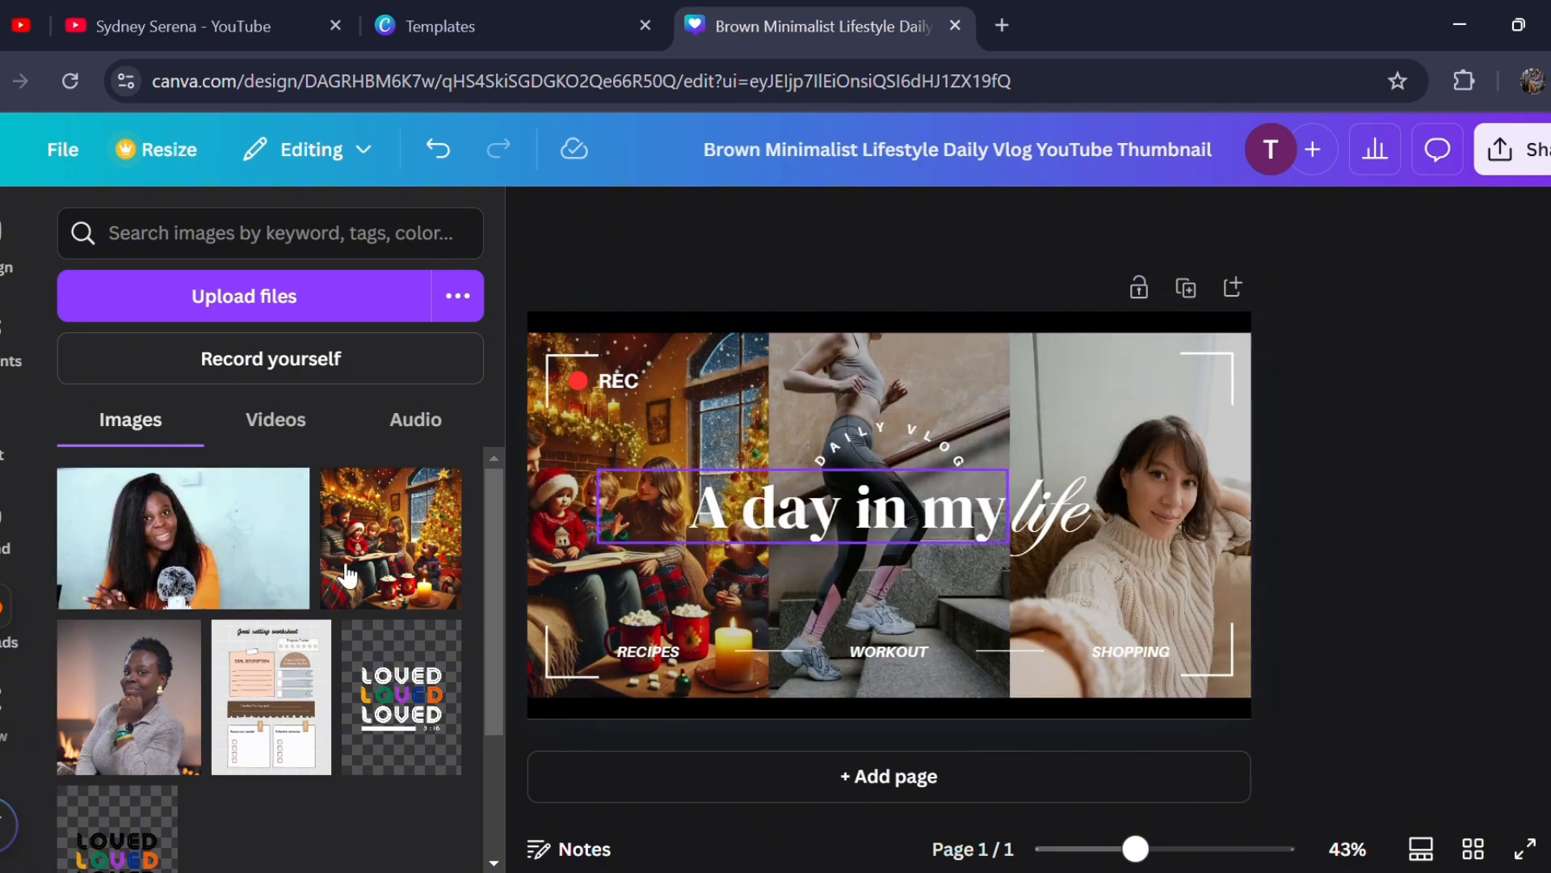
pyautogui.moveTo(185, 595); pyautogui.dragTo(976, 595)
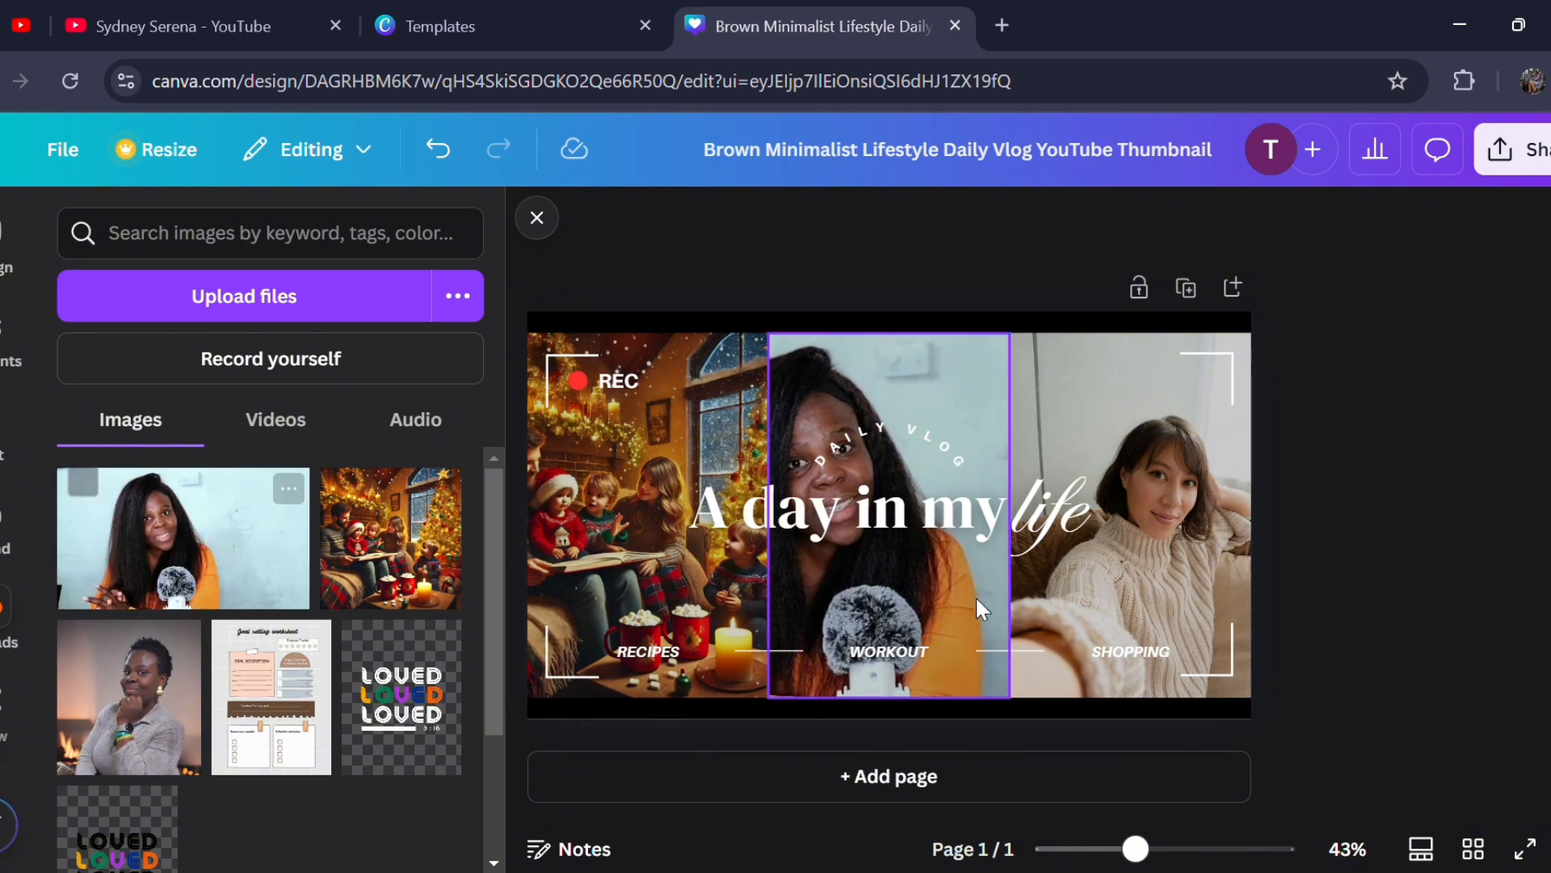
# - Shift the middle photo to the right within its frame and fill the third frame with the uploaded grey-sweater portrait
pyautogui.click(883, 588)
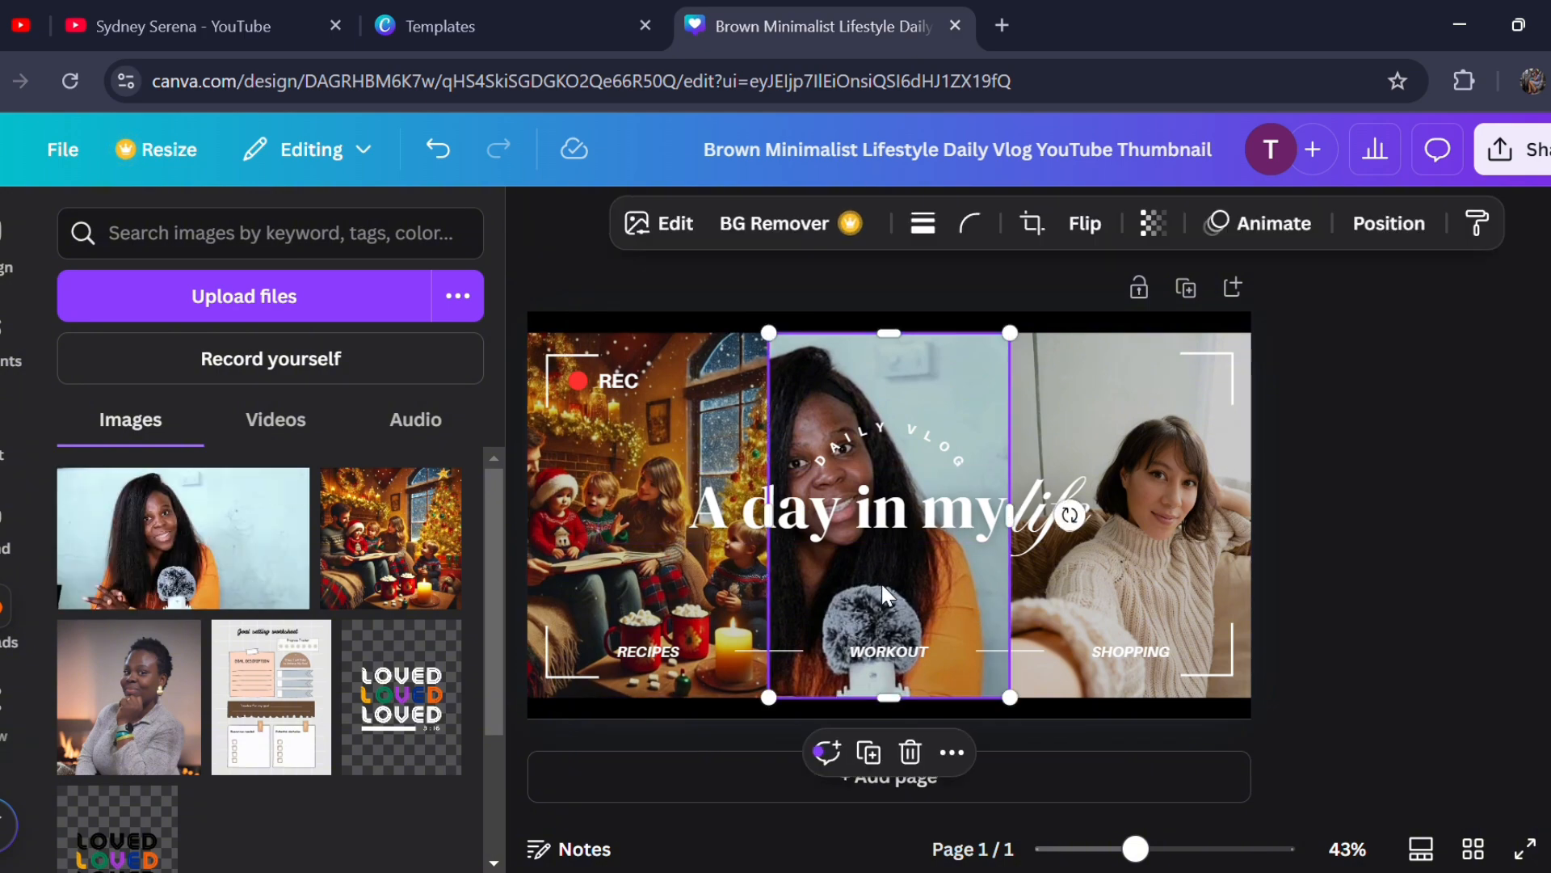
pyautogui.click(1031, 223)
pyautogui.moveTo(876, 547); pyautogui.dragTo(956, 547)
pyautogui.click(982, 291)
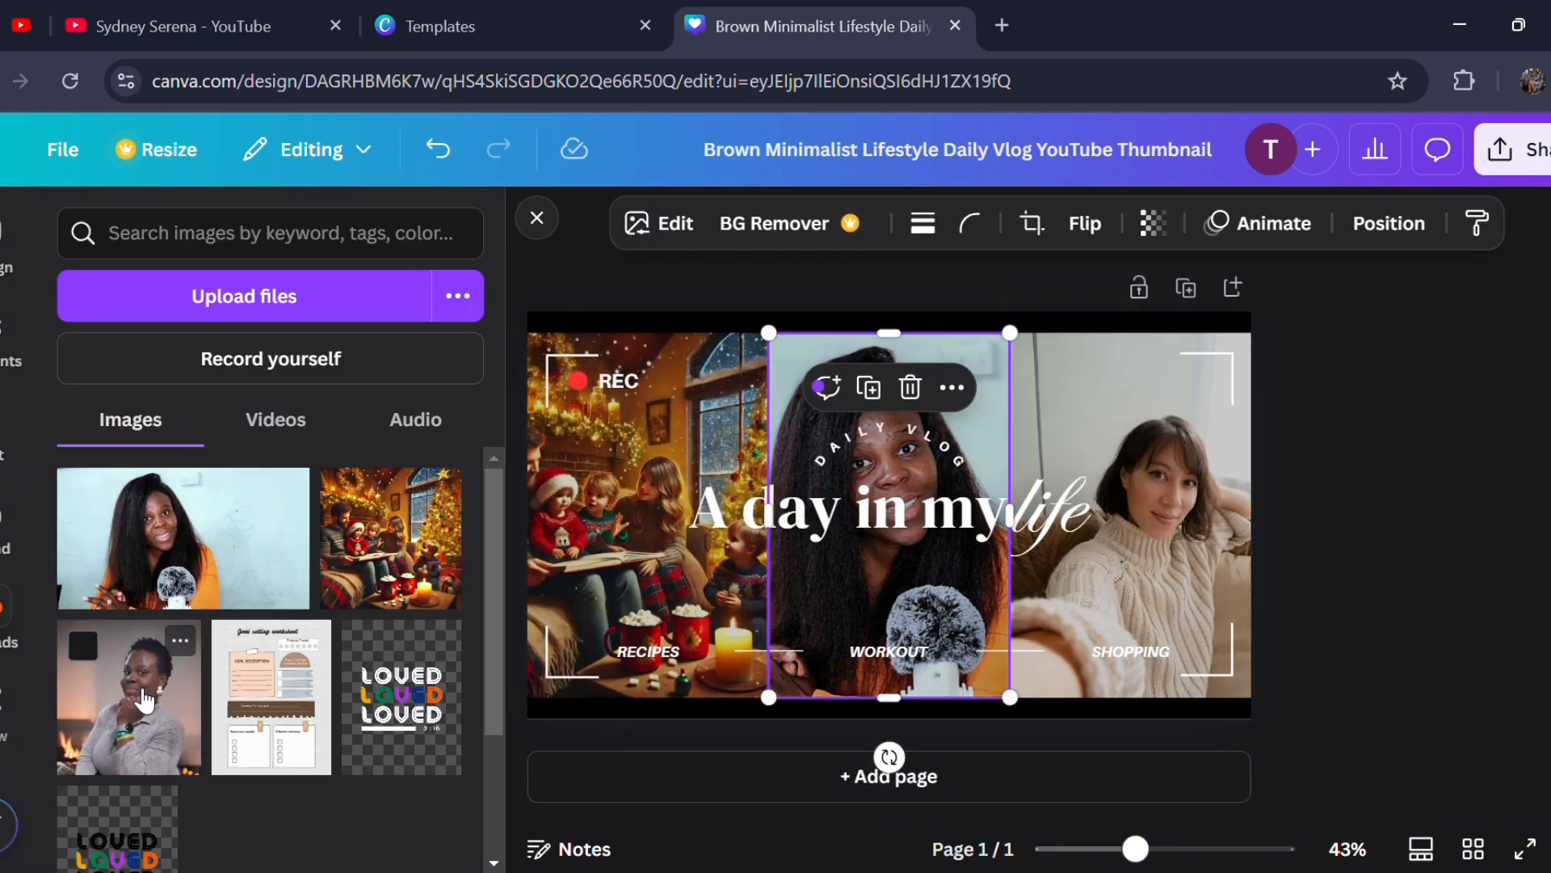
pyautogui.moveTo(145, 702); pyautogui.dragTo(1112, 415)
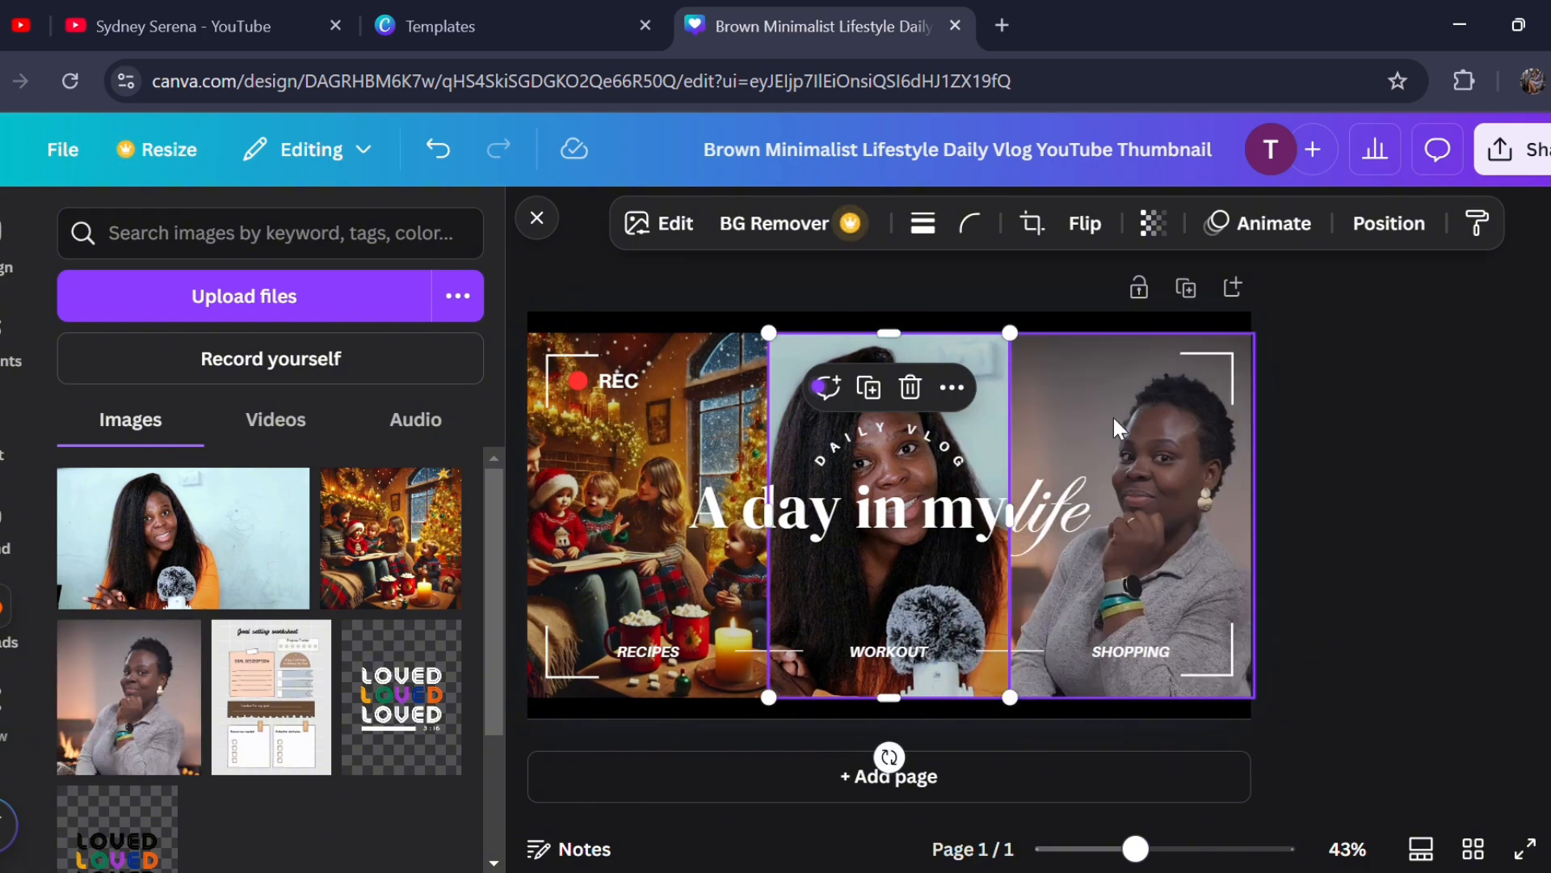
pyautogui.click(1360, 546)
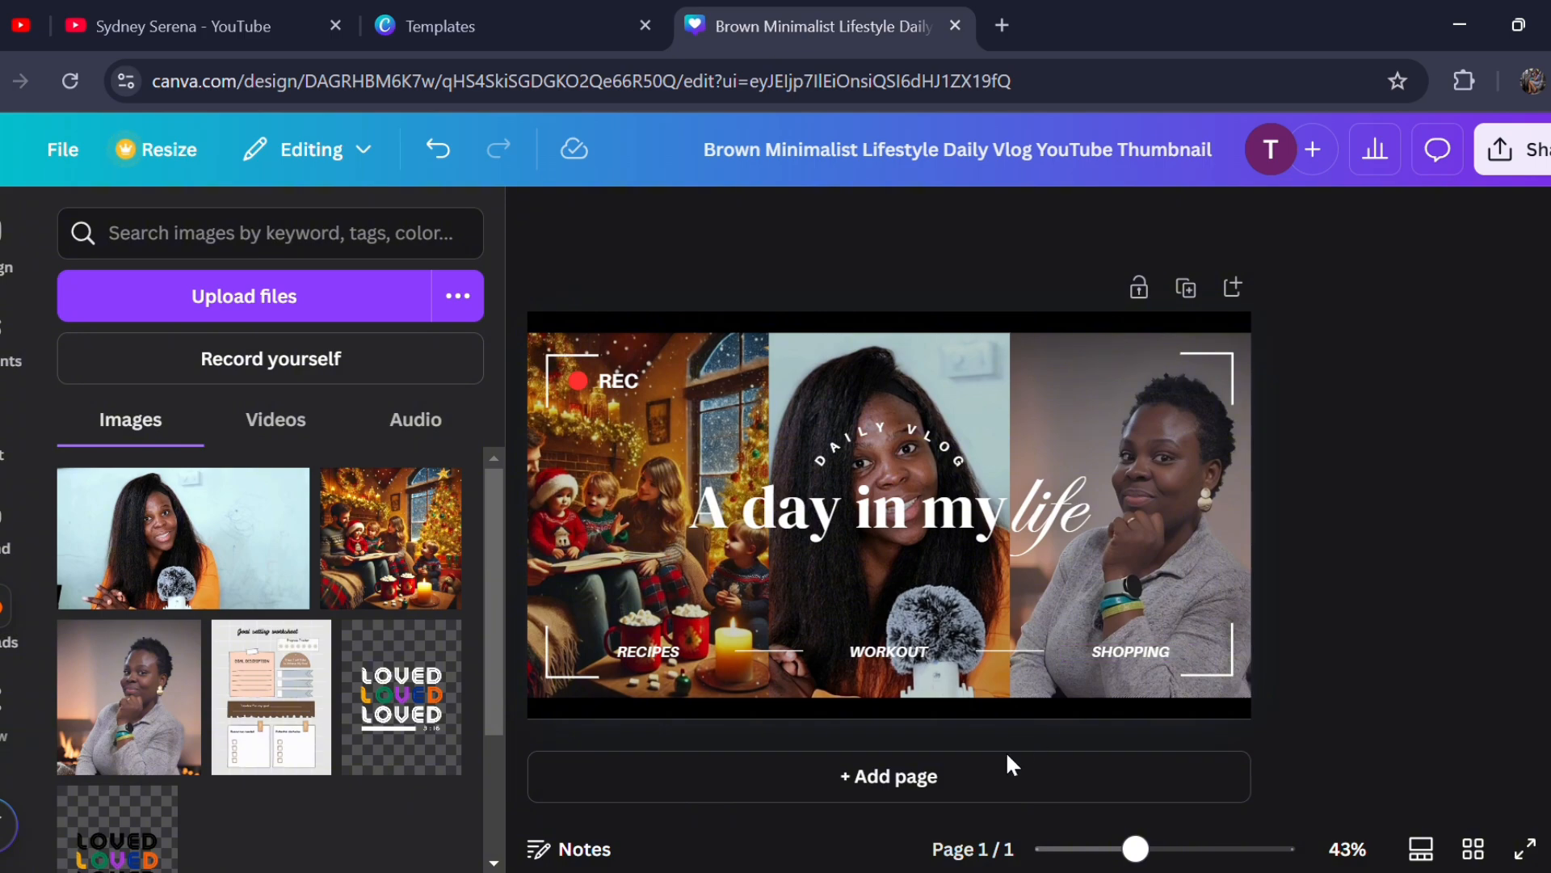
# - Change the headline text "A day in my" to "Movind Day" and the script word "life" to "2"
pyautogui.doubleClick(881, 529)
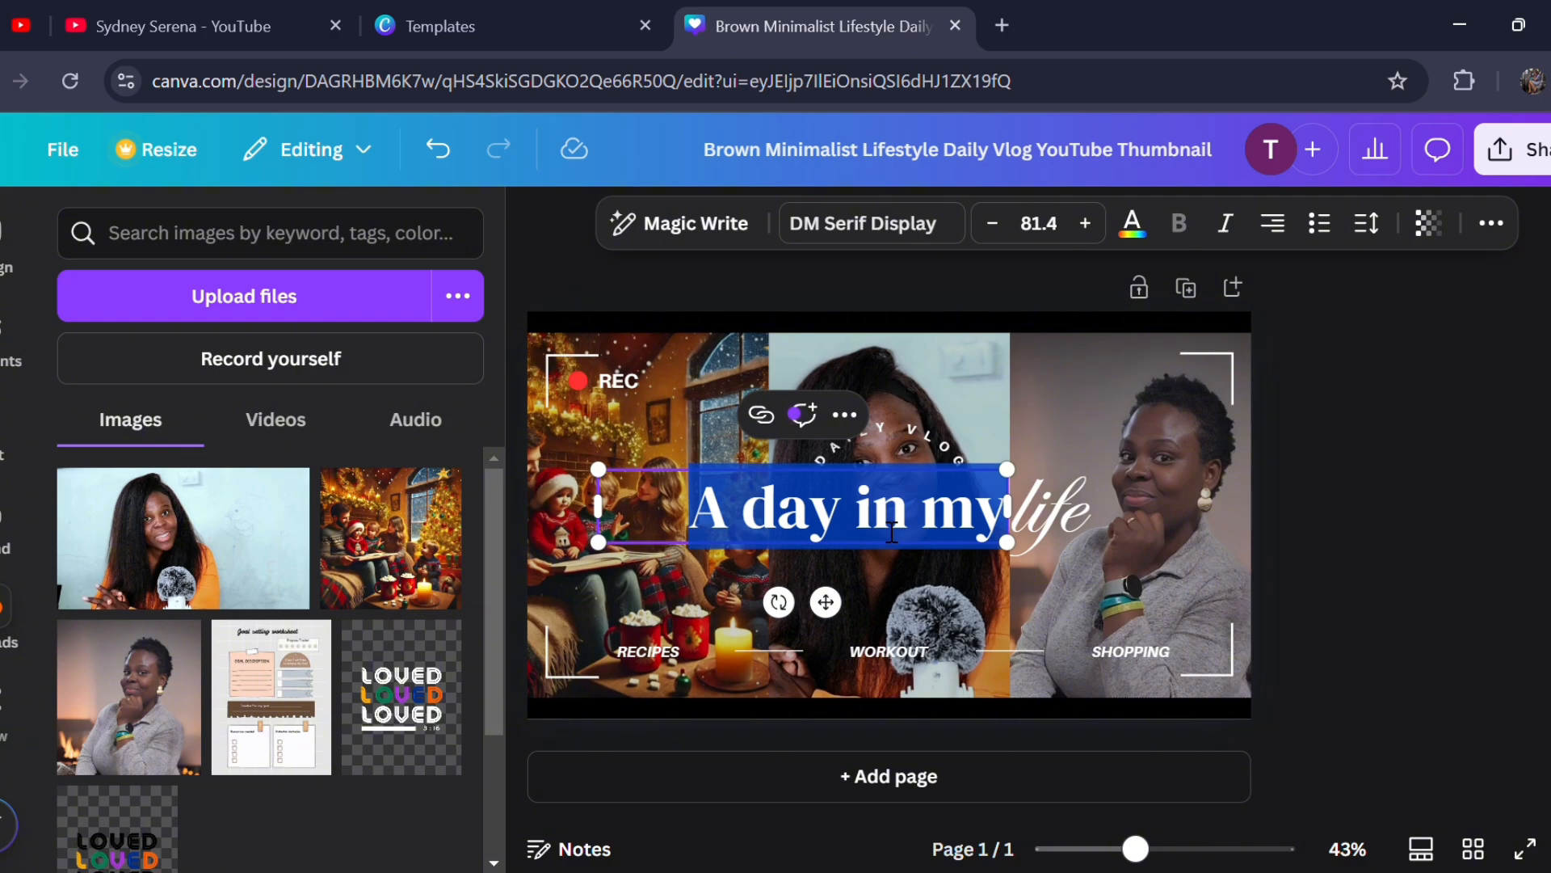
pyautogui.write('Mo')
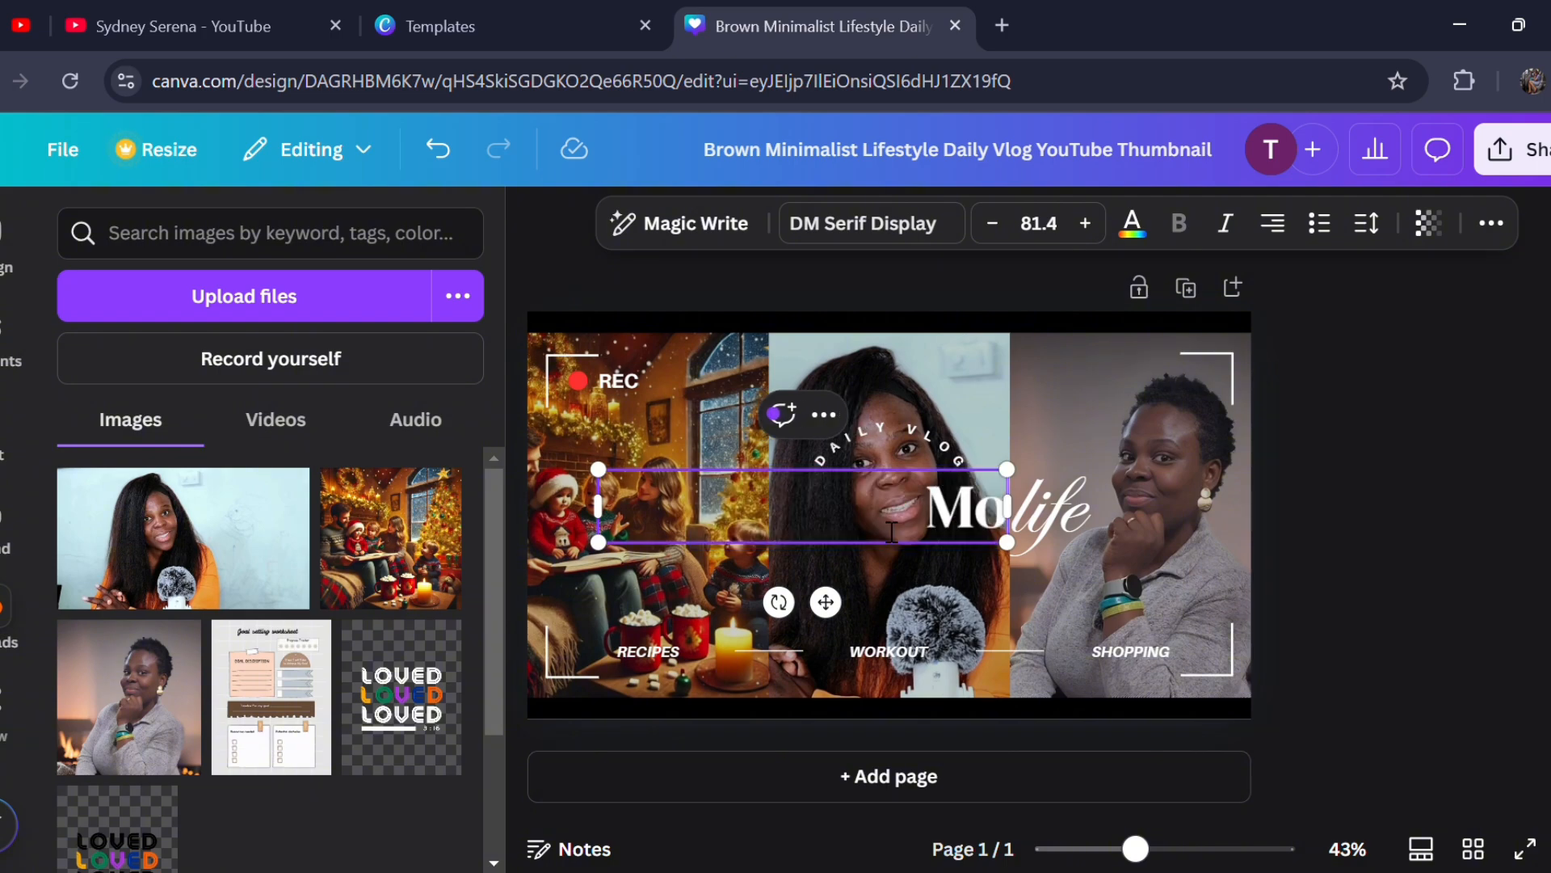
pyautogui.write('vind')
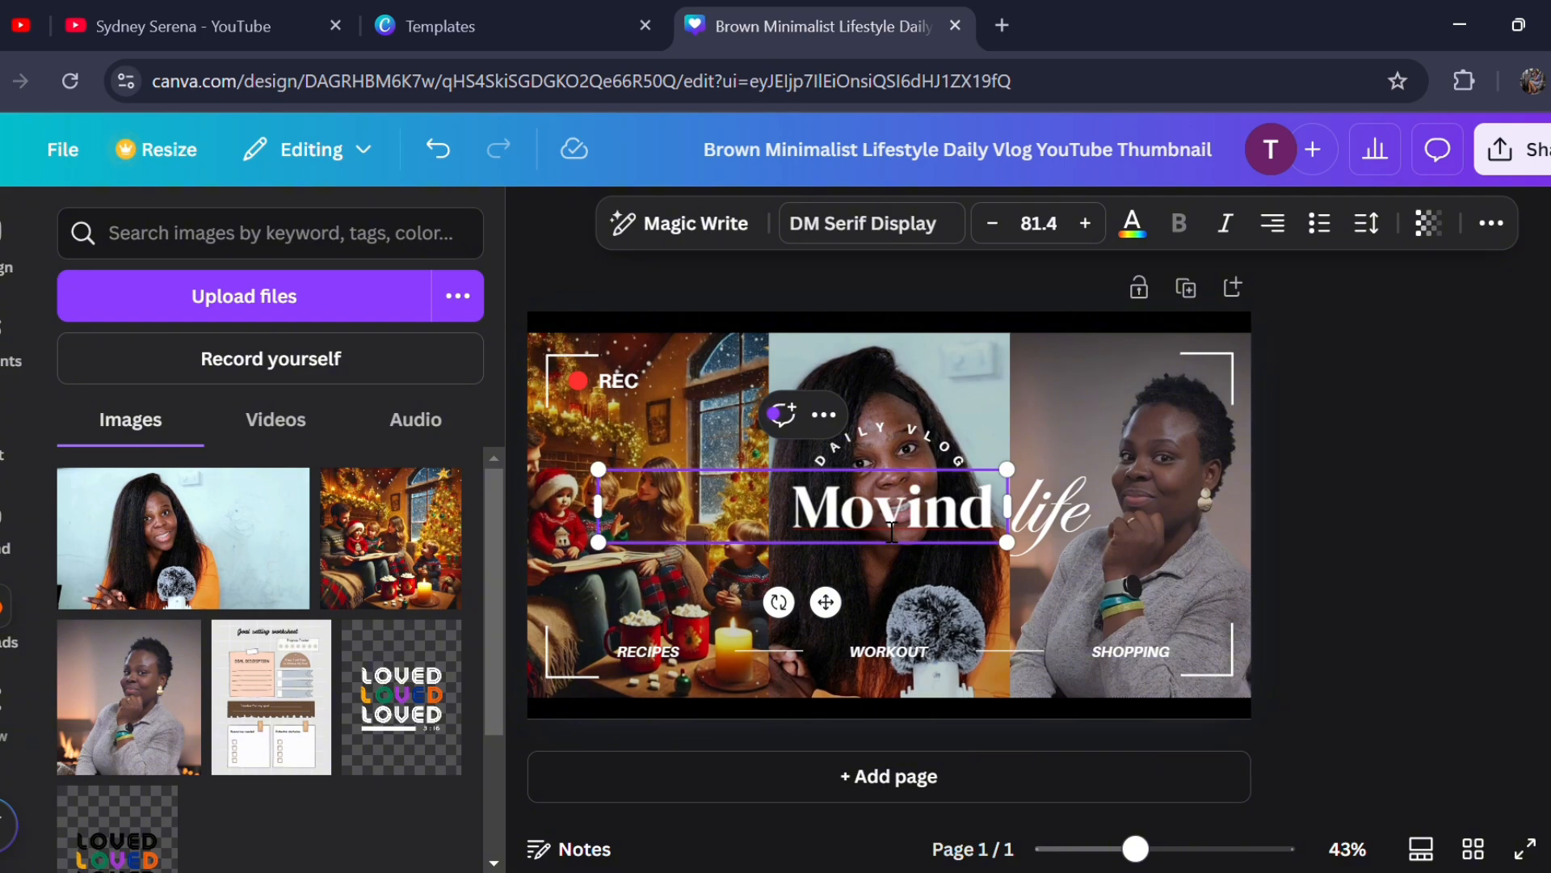
pyautogui.write(' Day')
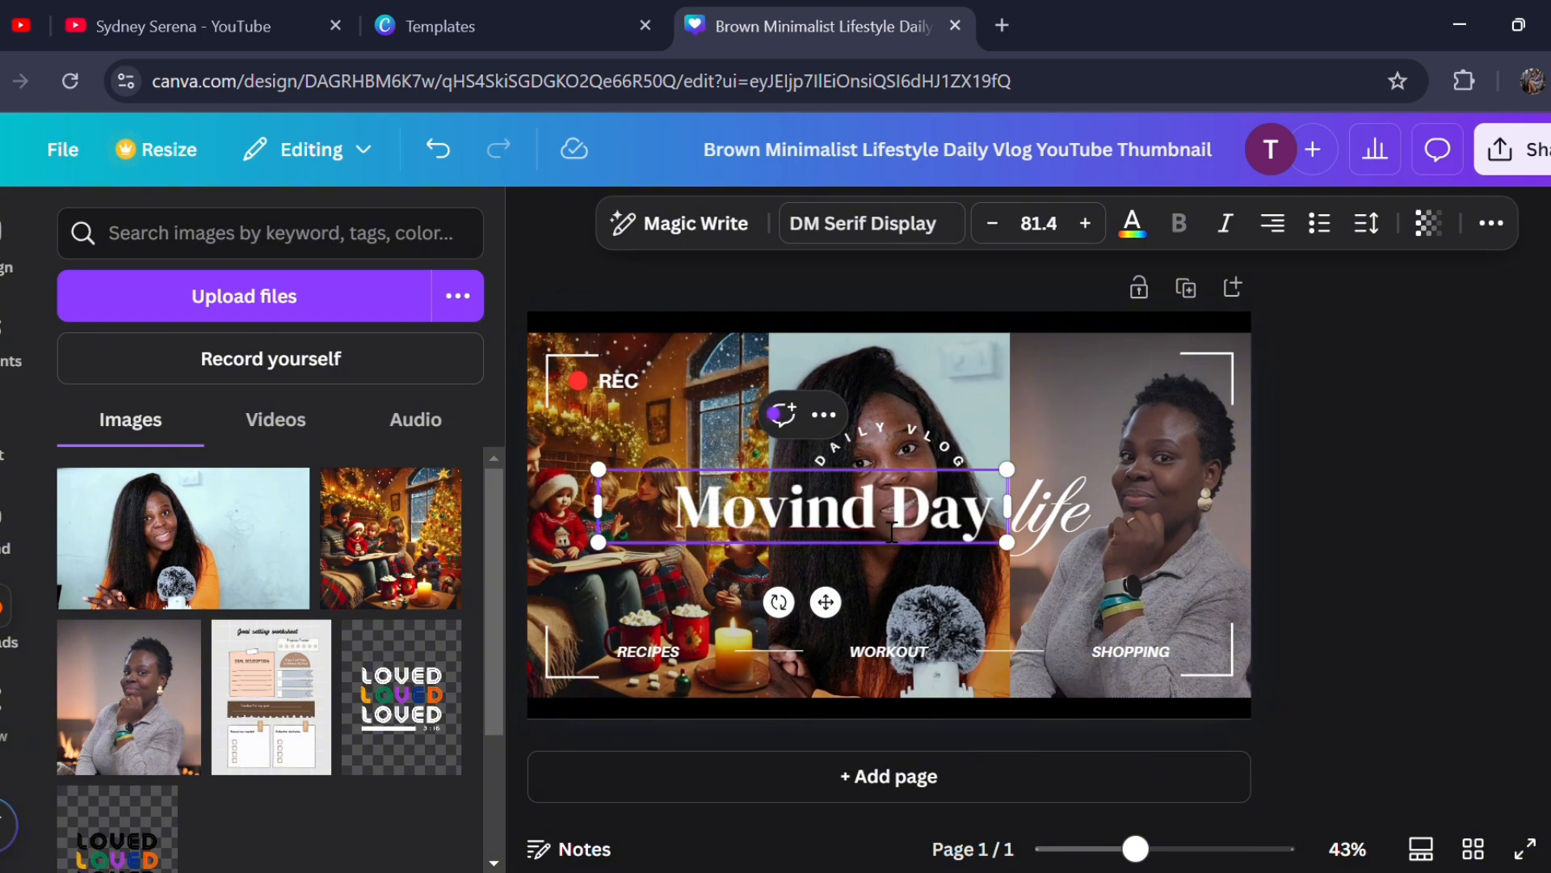
pyautogui.doubleClick(1075, 518)
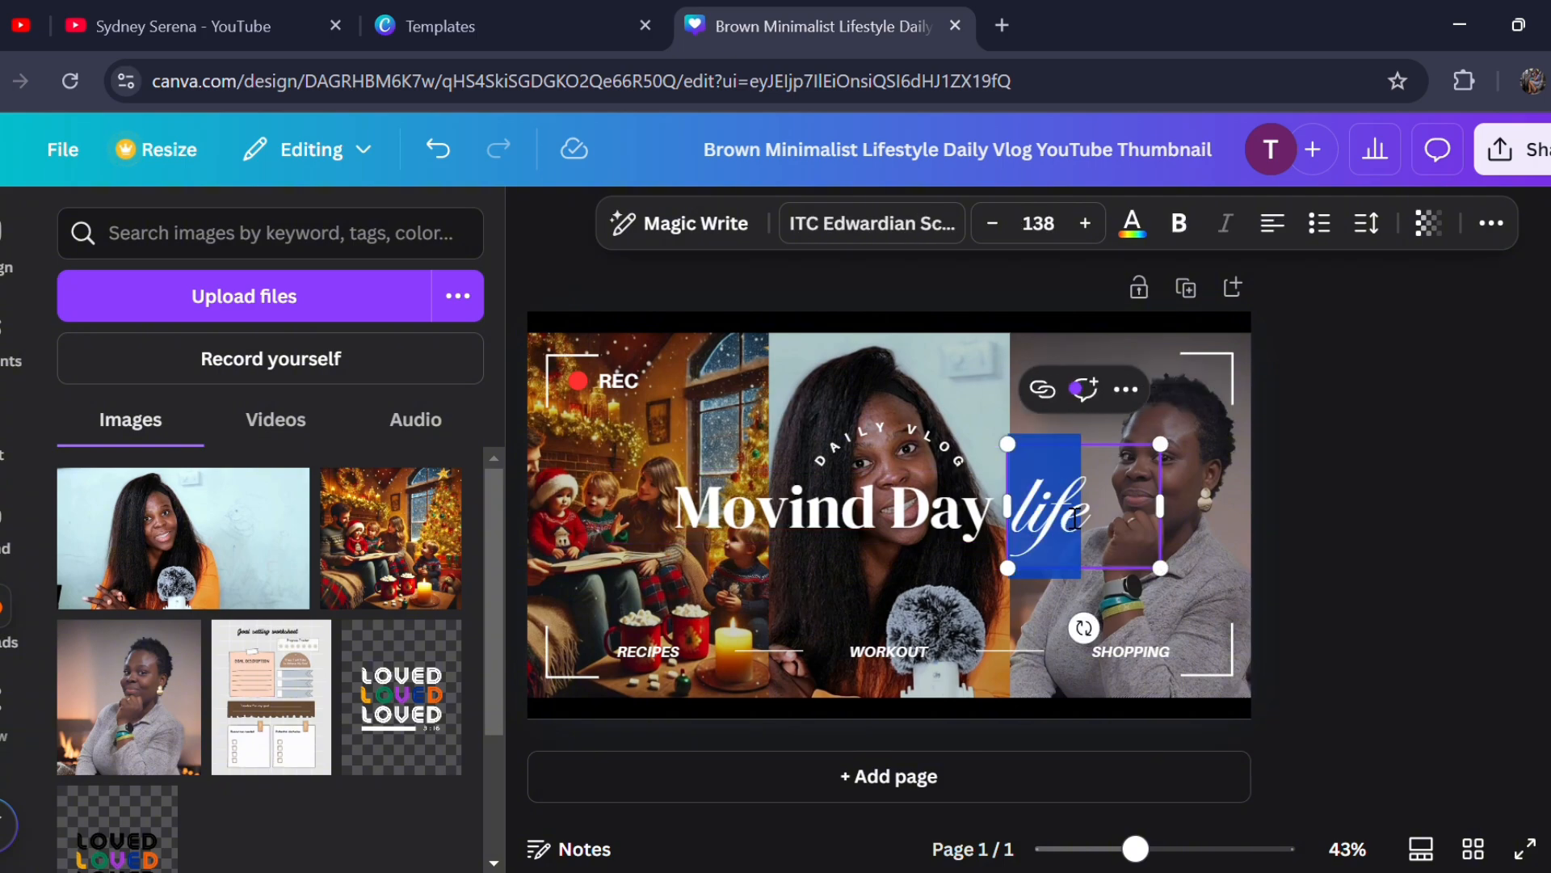
pyautogui.write('2')
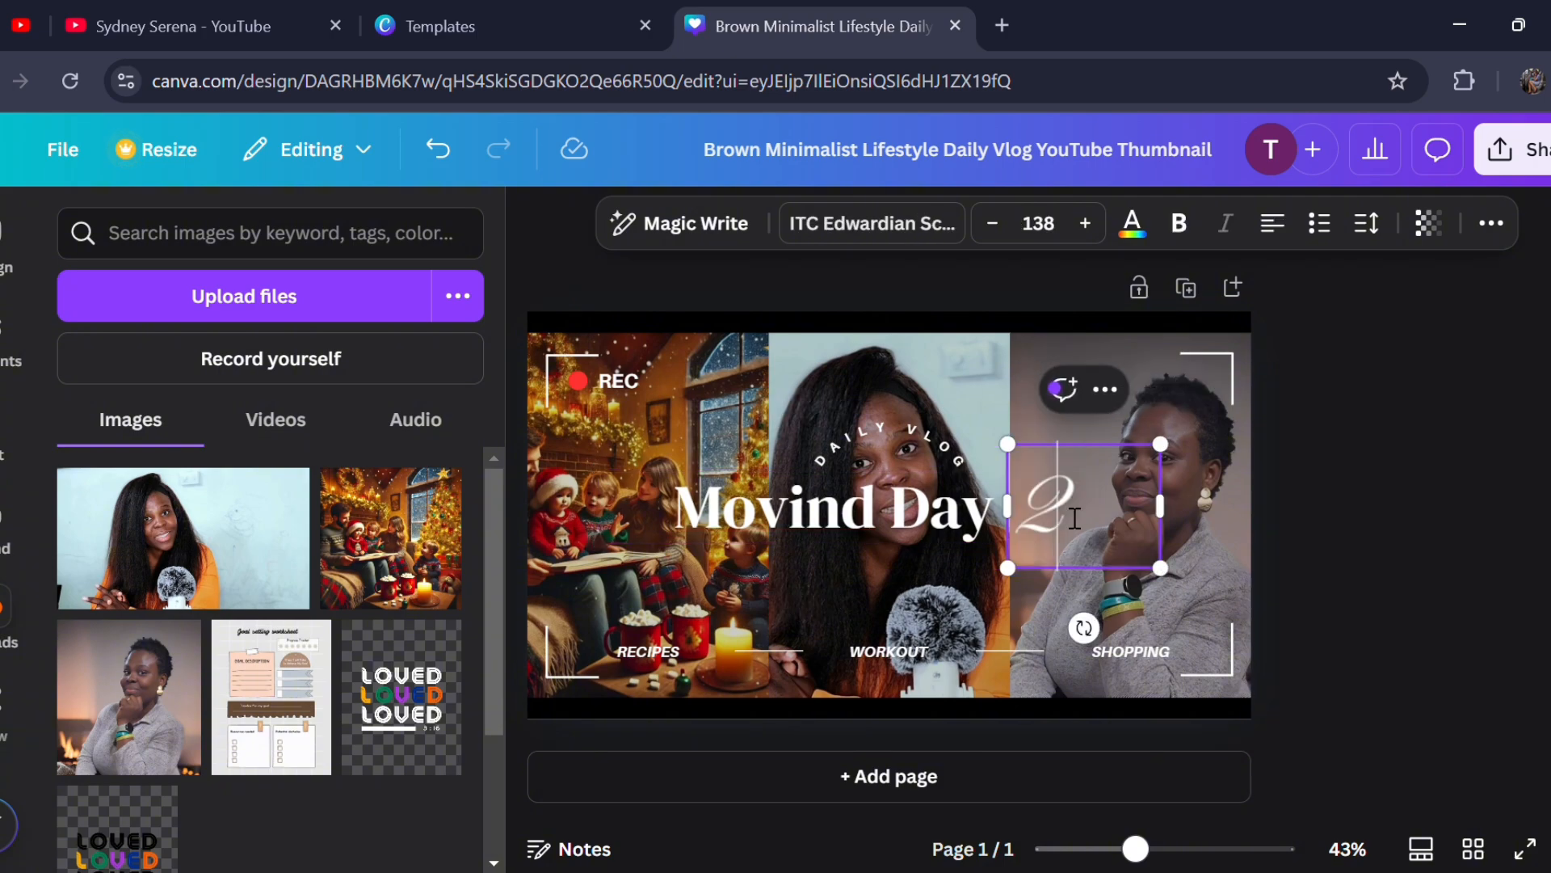
pyautogui.click(1342, 578)
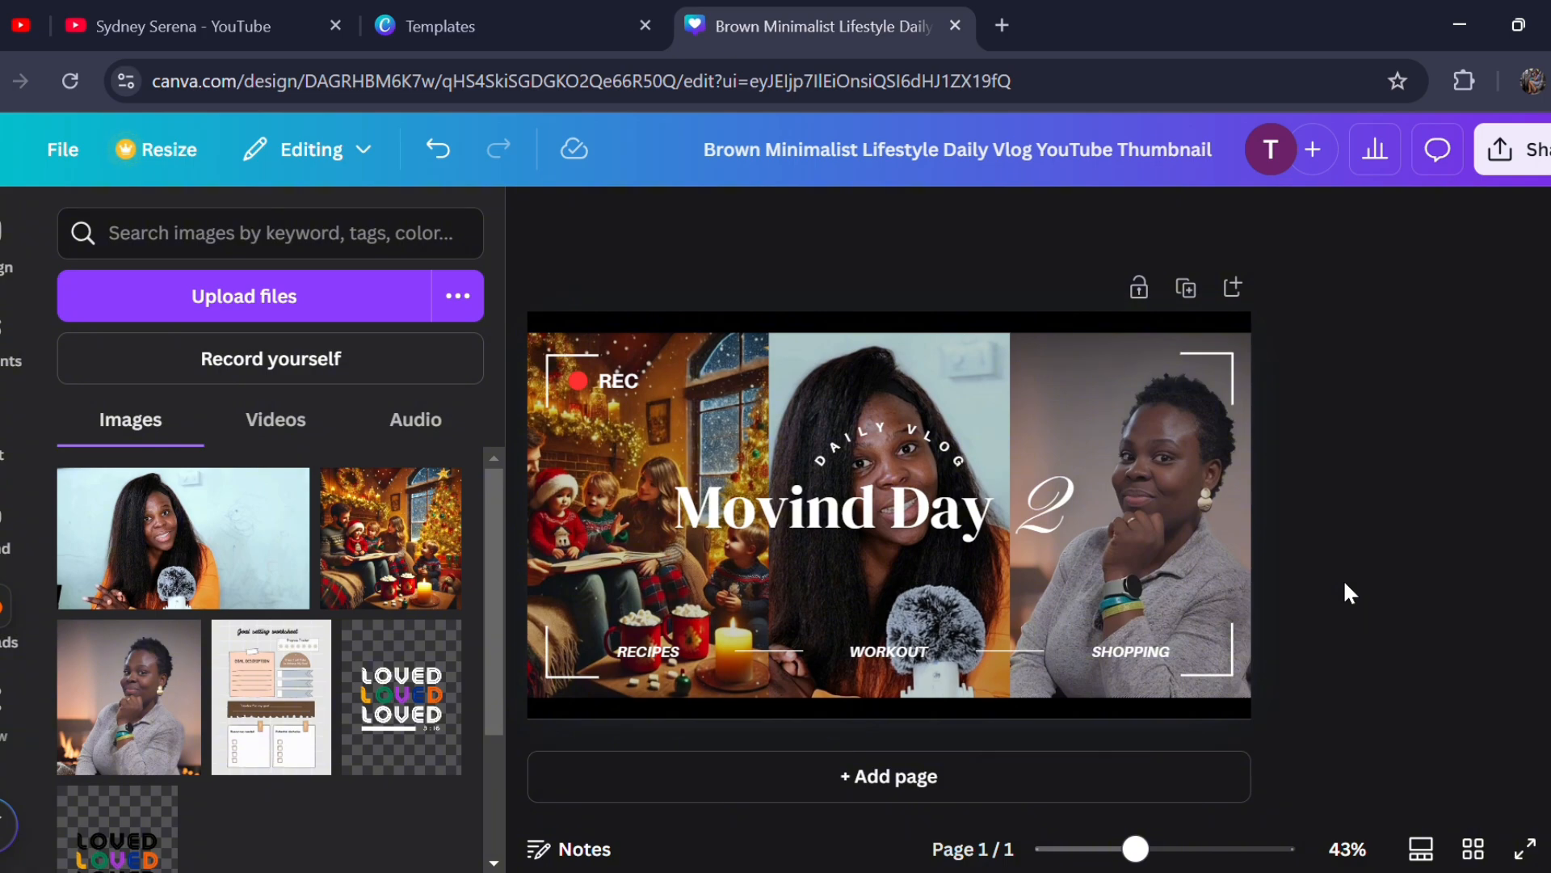
# - Correct the spelling of the headline to "Moving Day"
pyautogui.doubleClick(883, 517)
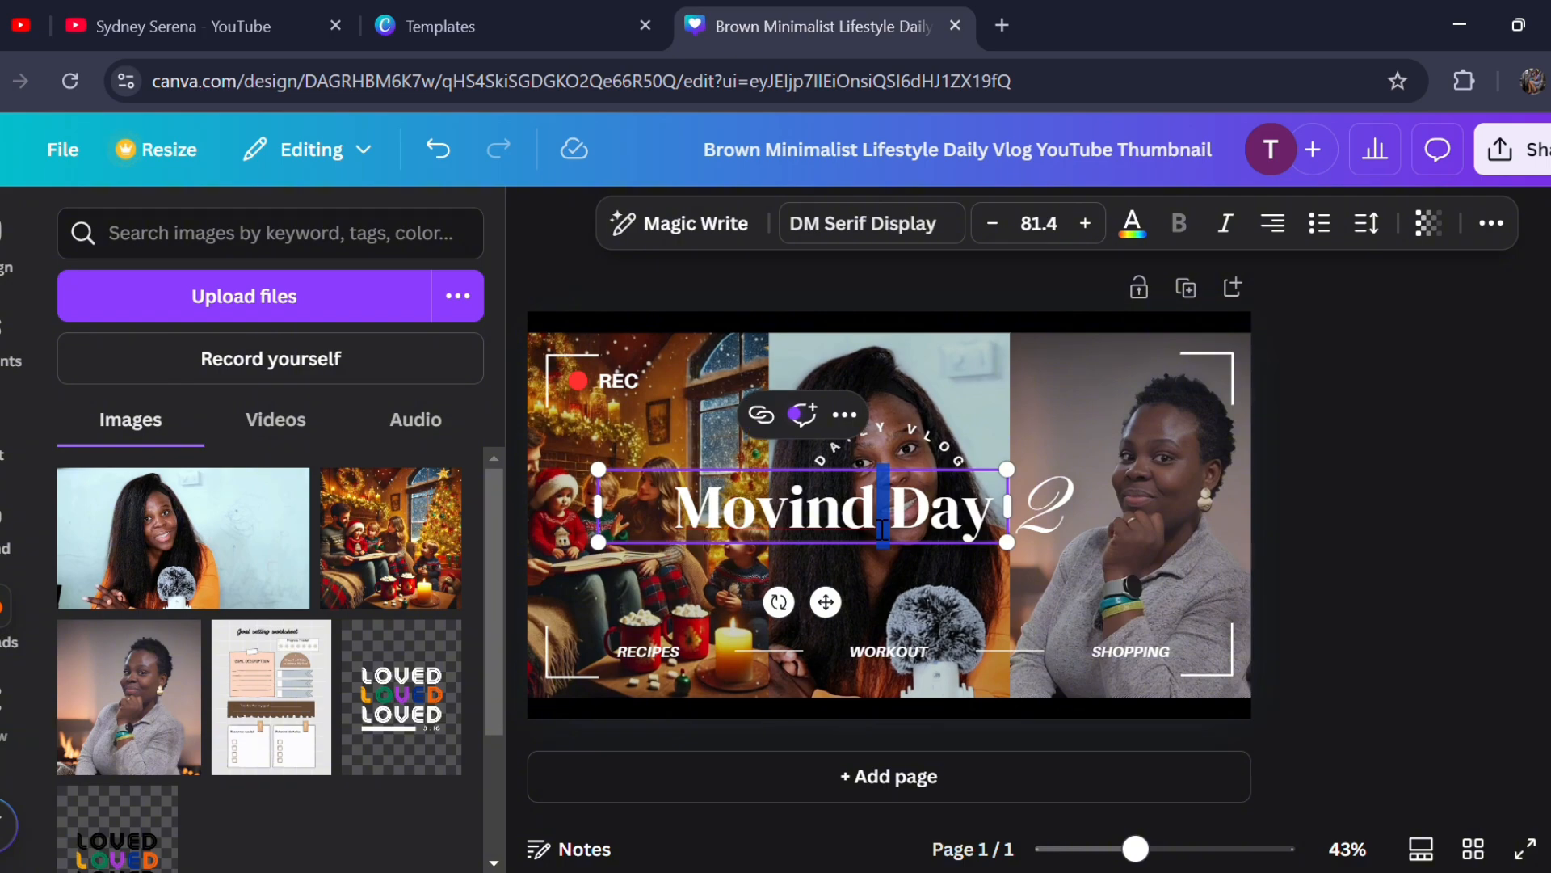
pyautogui.click(883, 530)
pyautogui.press('BackSpace')
pyautogui.write('g')
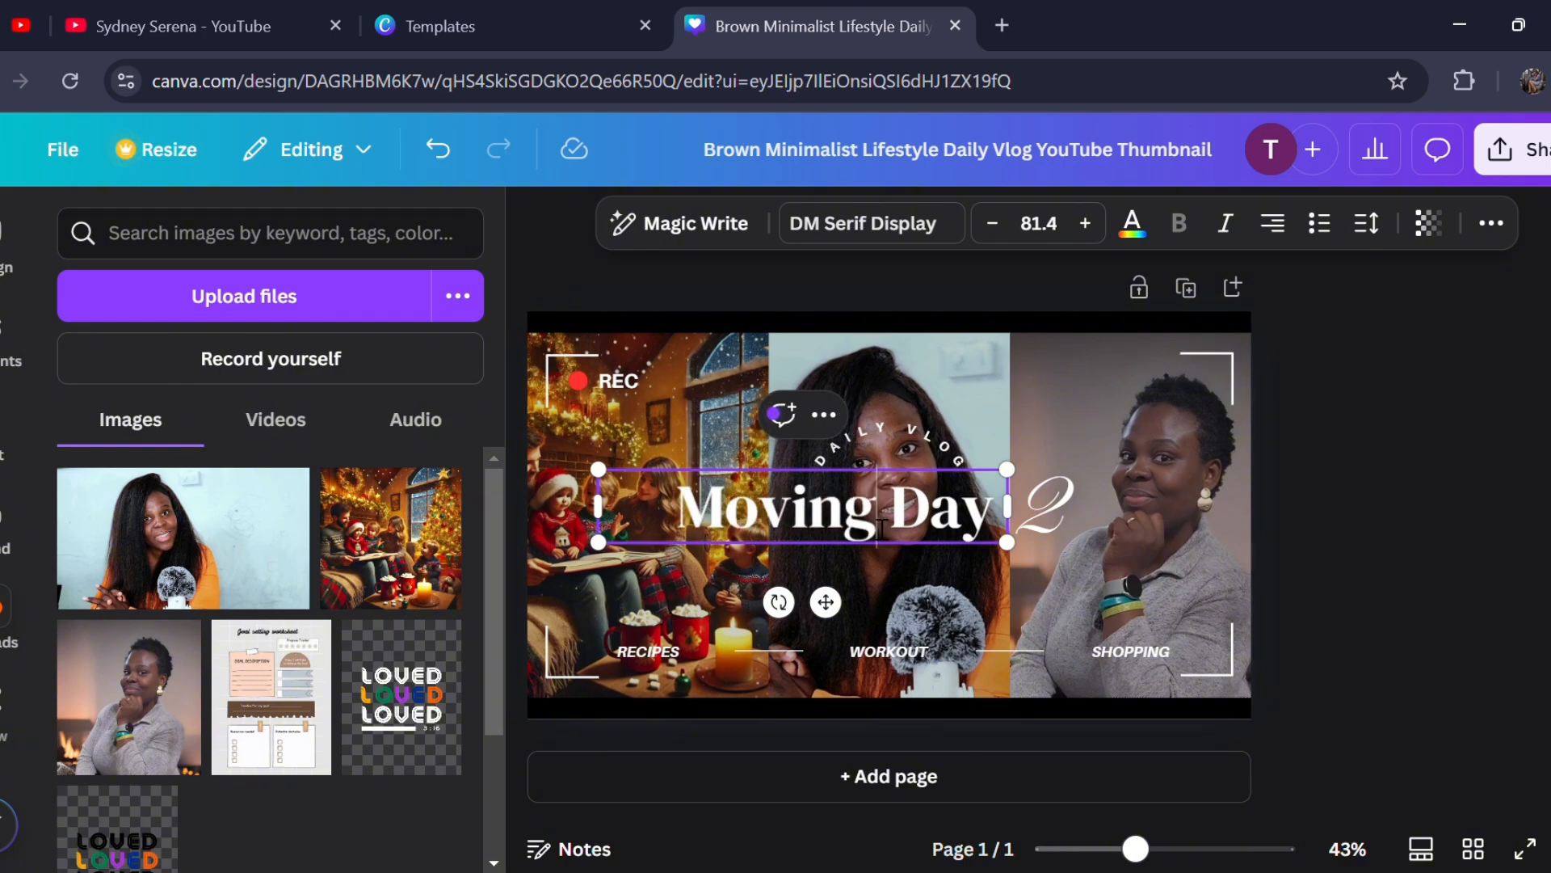
pyautogui.click(1380, 685)
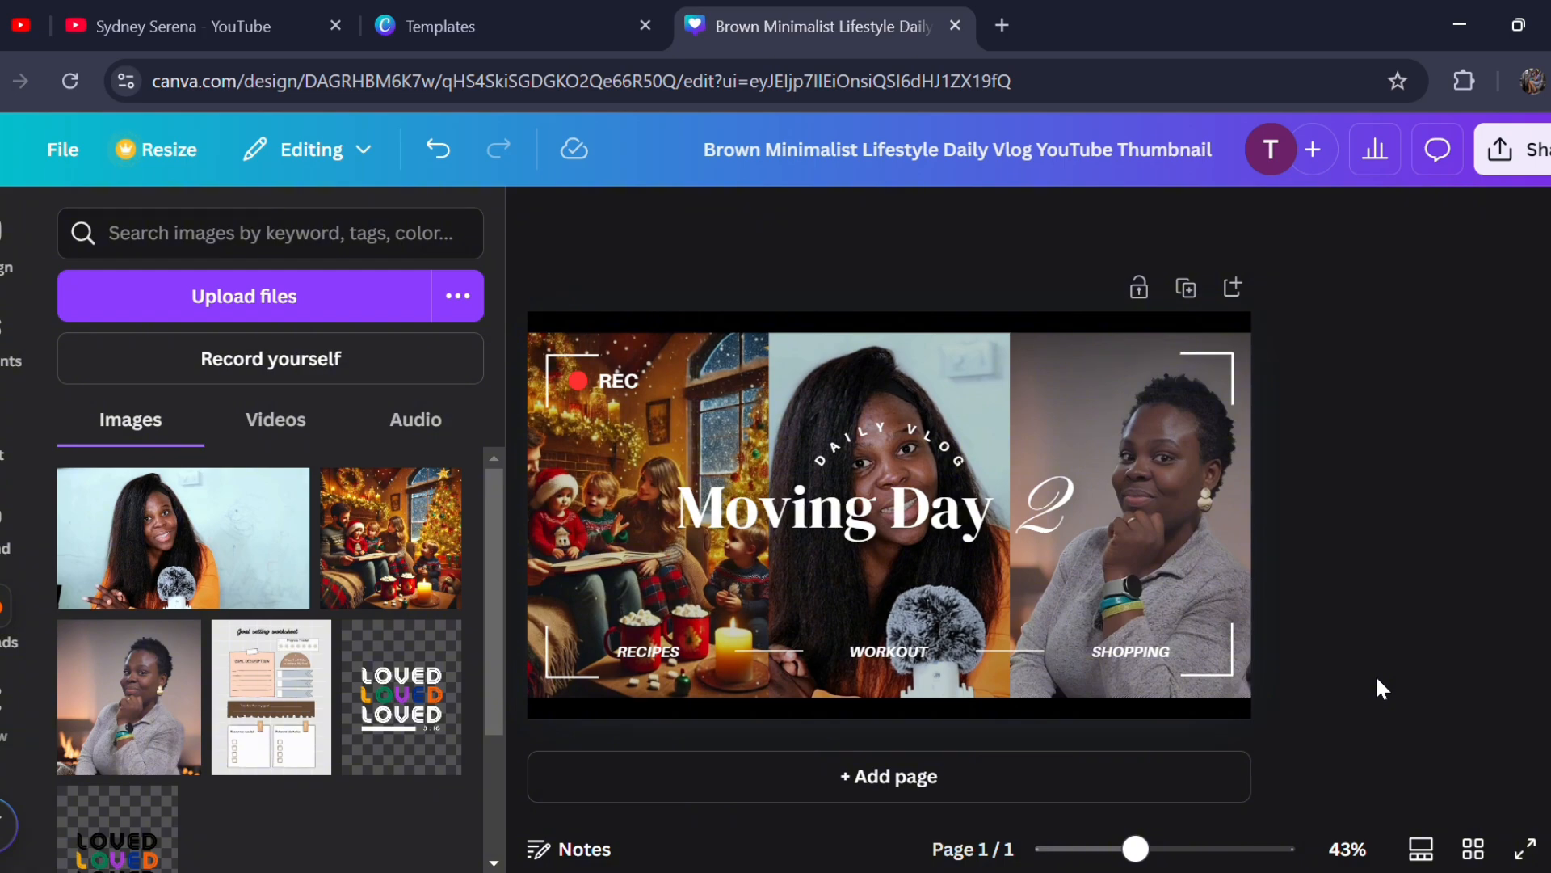
# - Change the "SHOPPING" label under the third photo to "BOXES"
pyautogui.click(1135, 652)
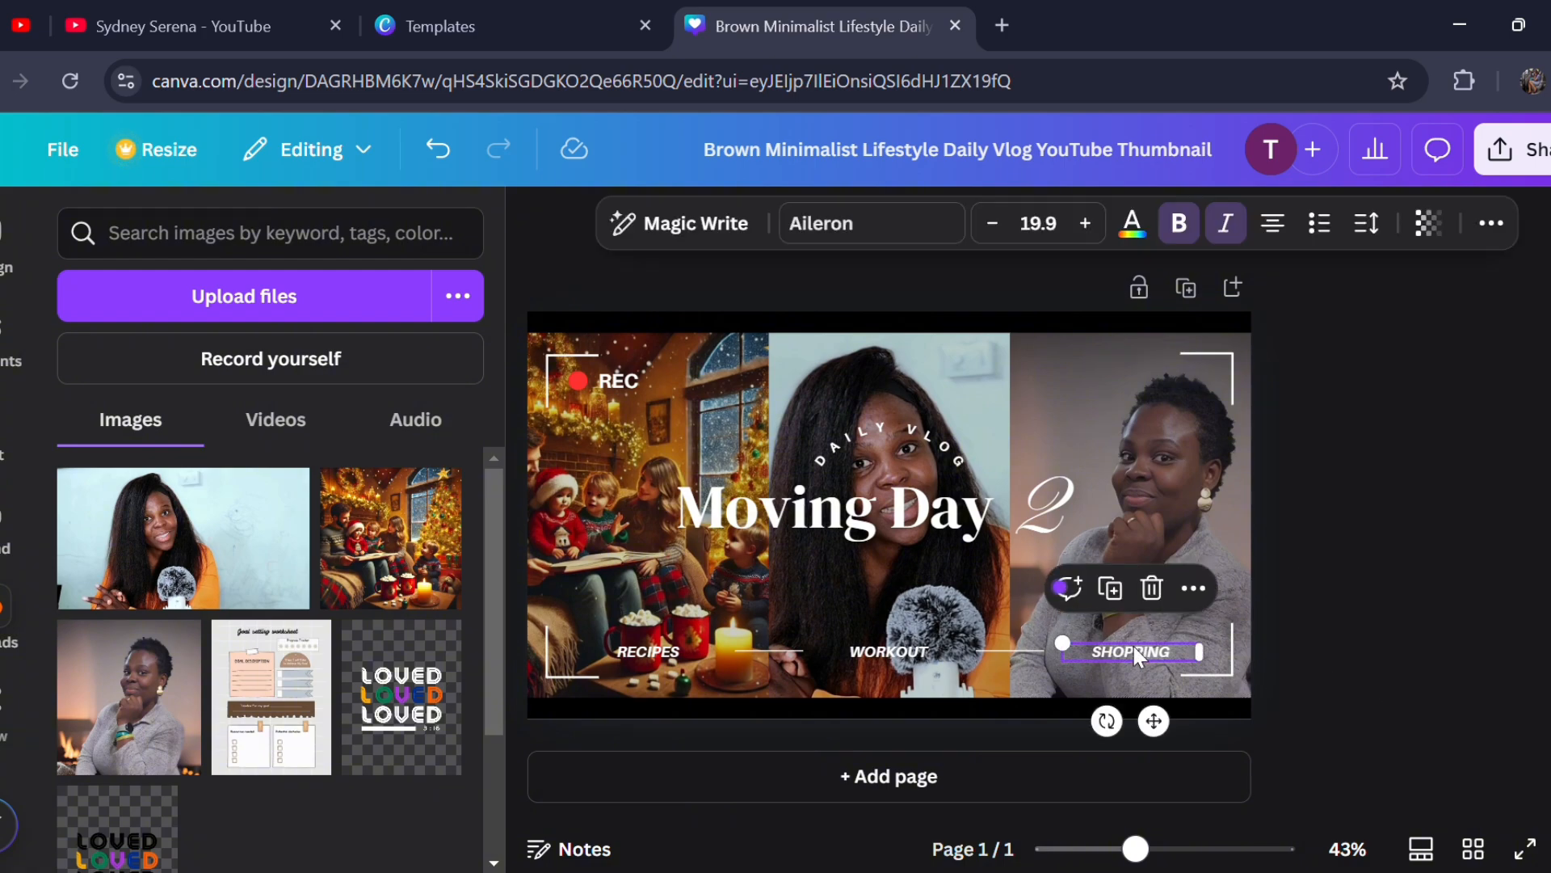
pyautogui.doubleClick(1136, 656)
pyautogui.write('B')
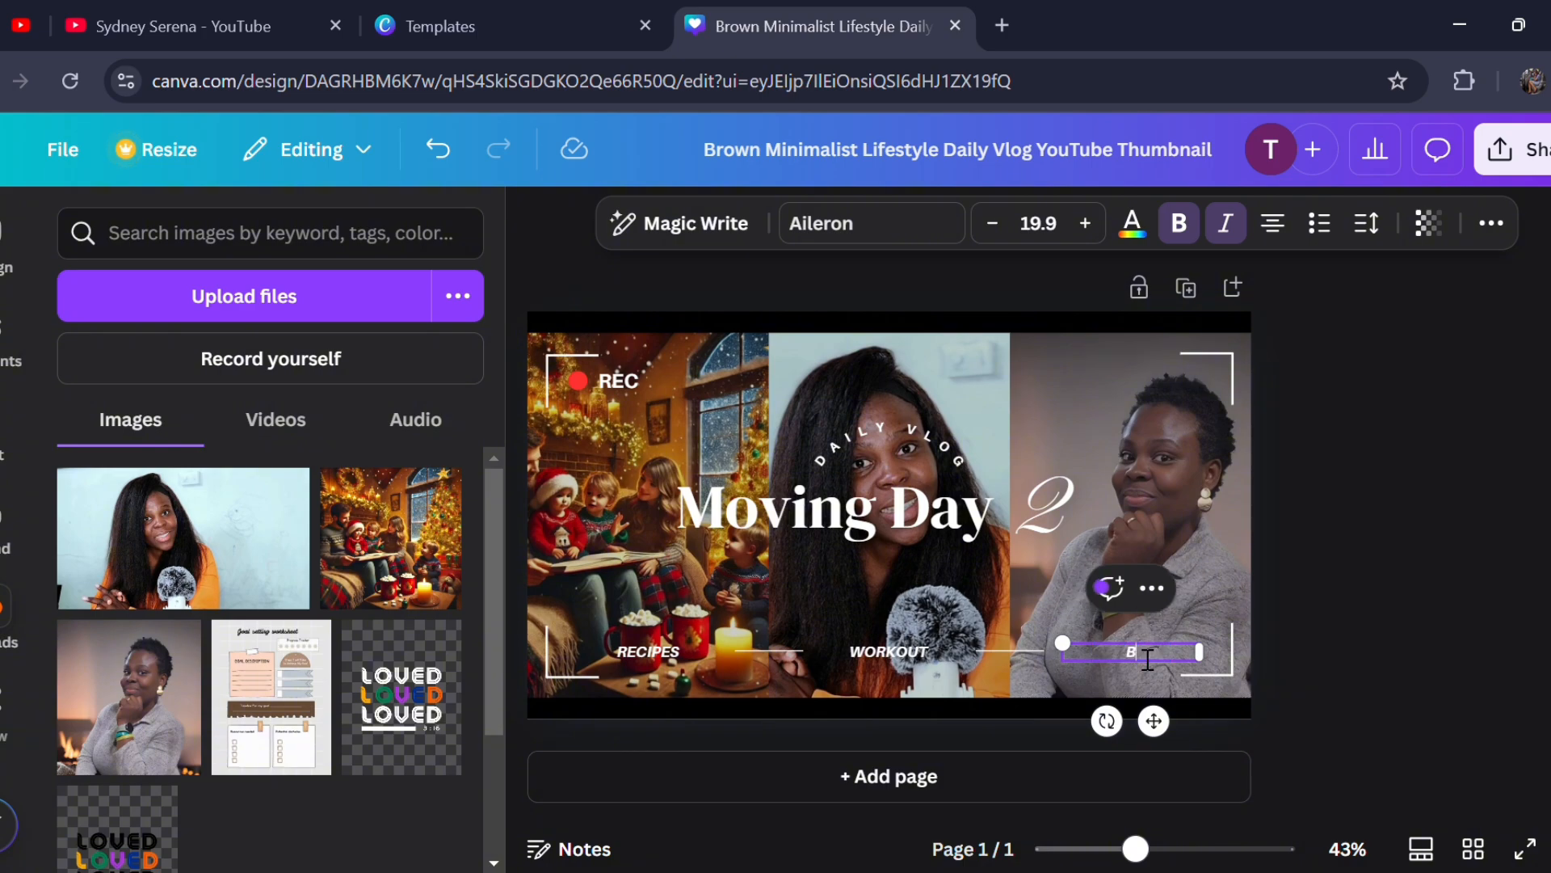
pyautogui.write('OXES')
pyautogui.click(1335, 675)
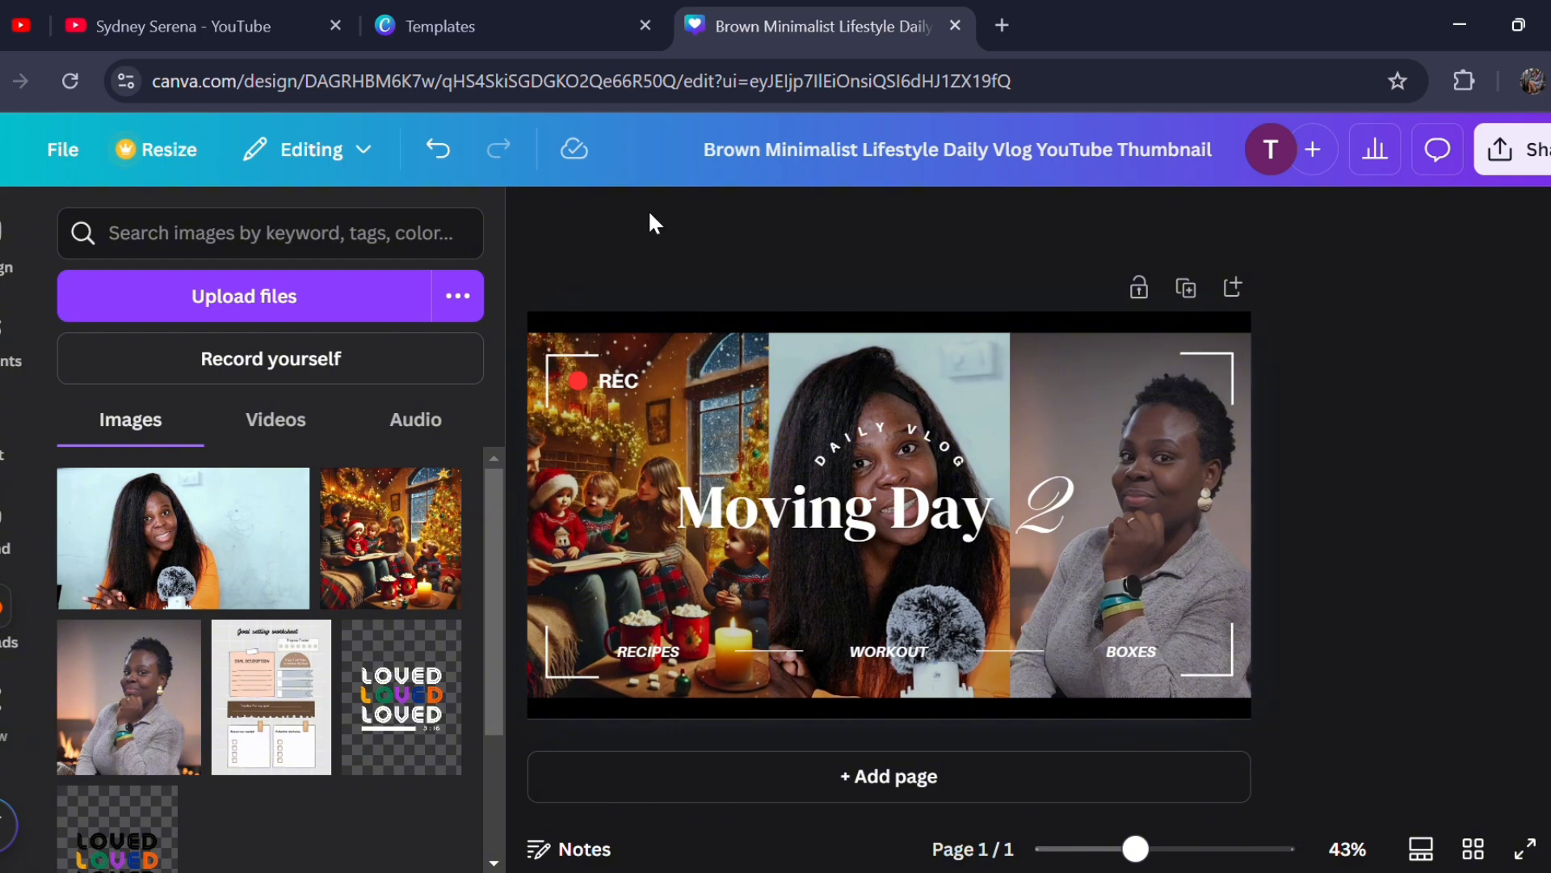
# - Return to the Canva home page, search for "youtube thumbnails" and limit the results to Canva Templates
pyautogui.click(0, 158)
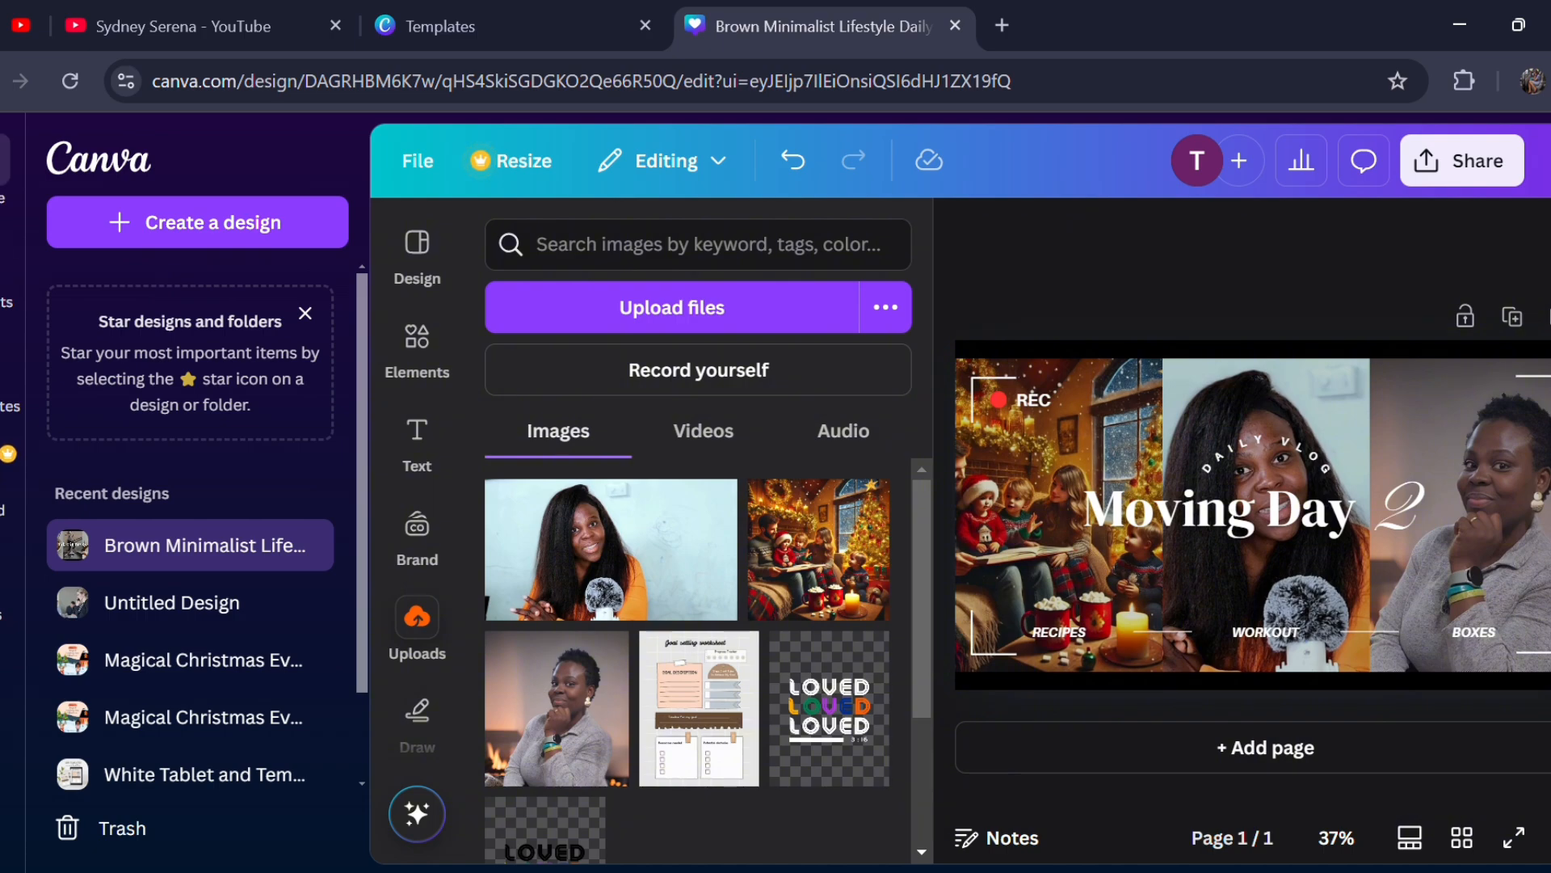
pyautogui.click(2, 161)
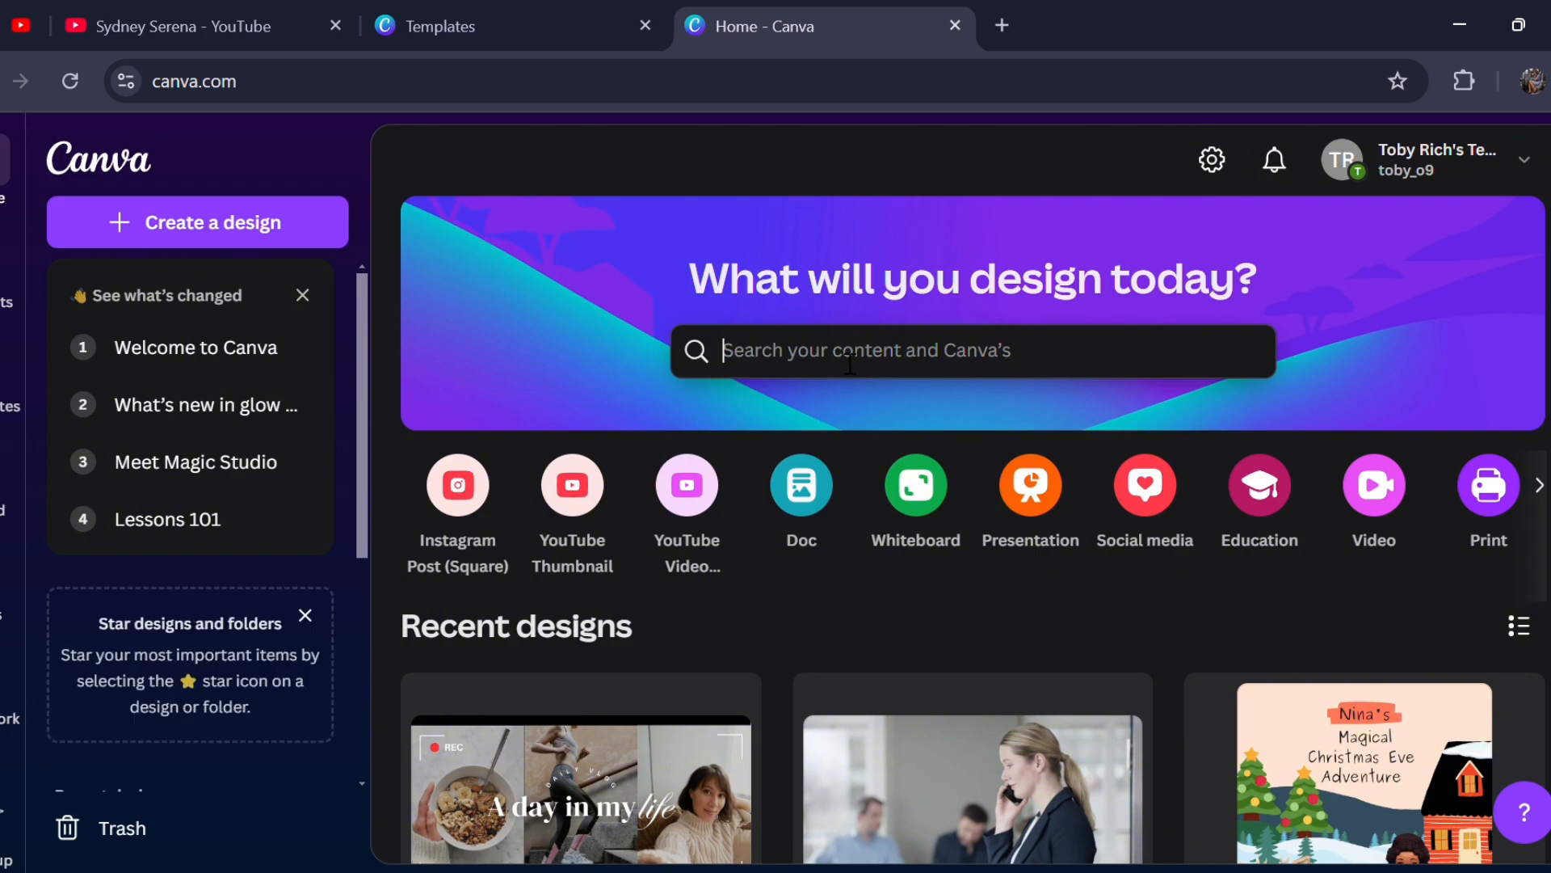
pyautogui.click(850, 363)
pyautogui.write('youtu')
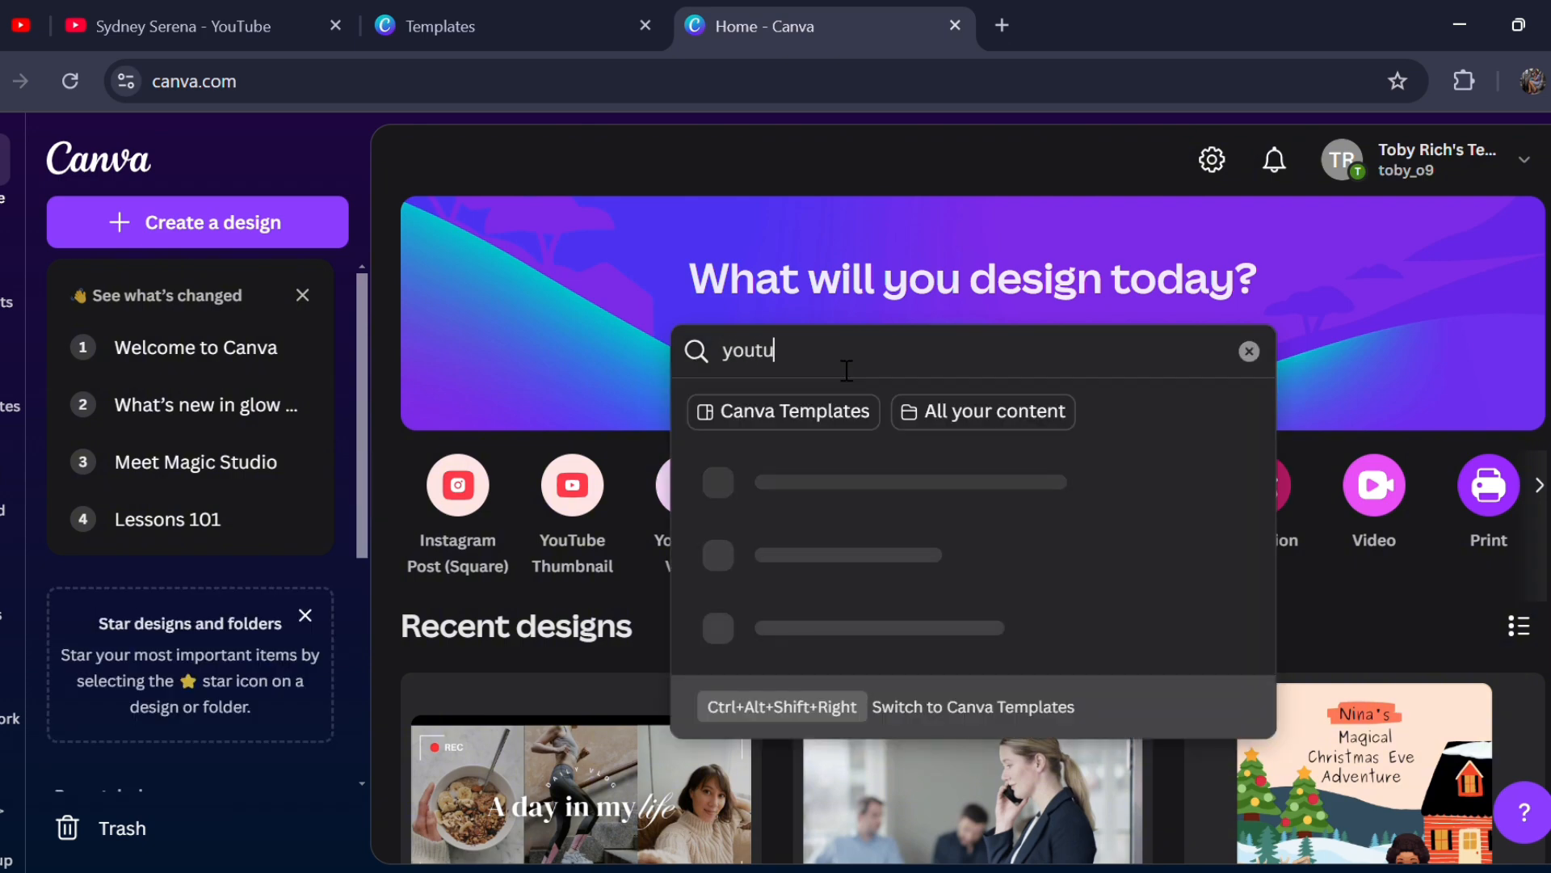
pyautogui.write('be thumbnai')
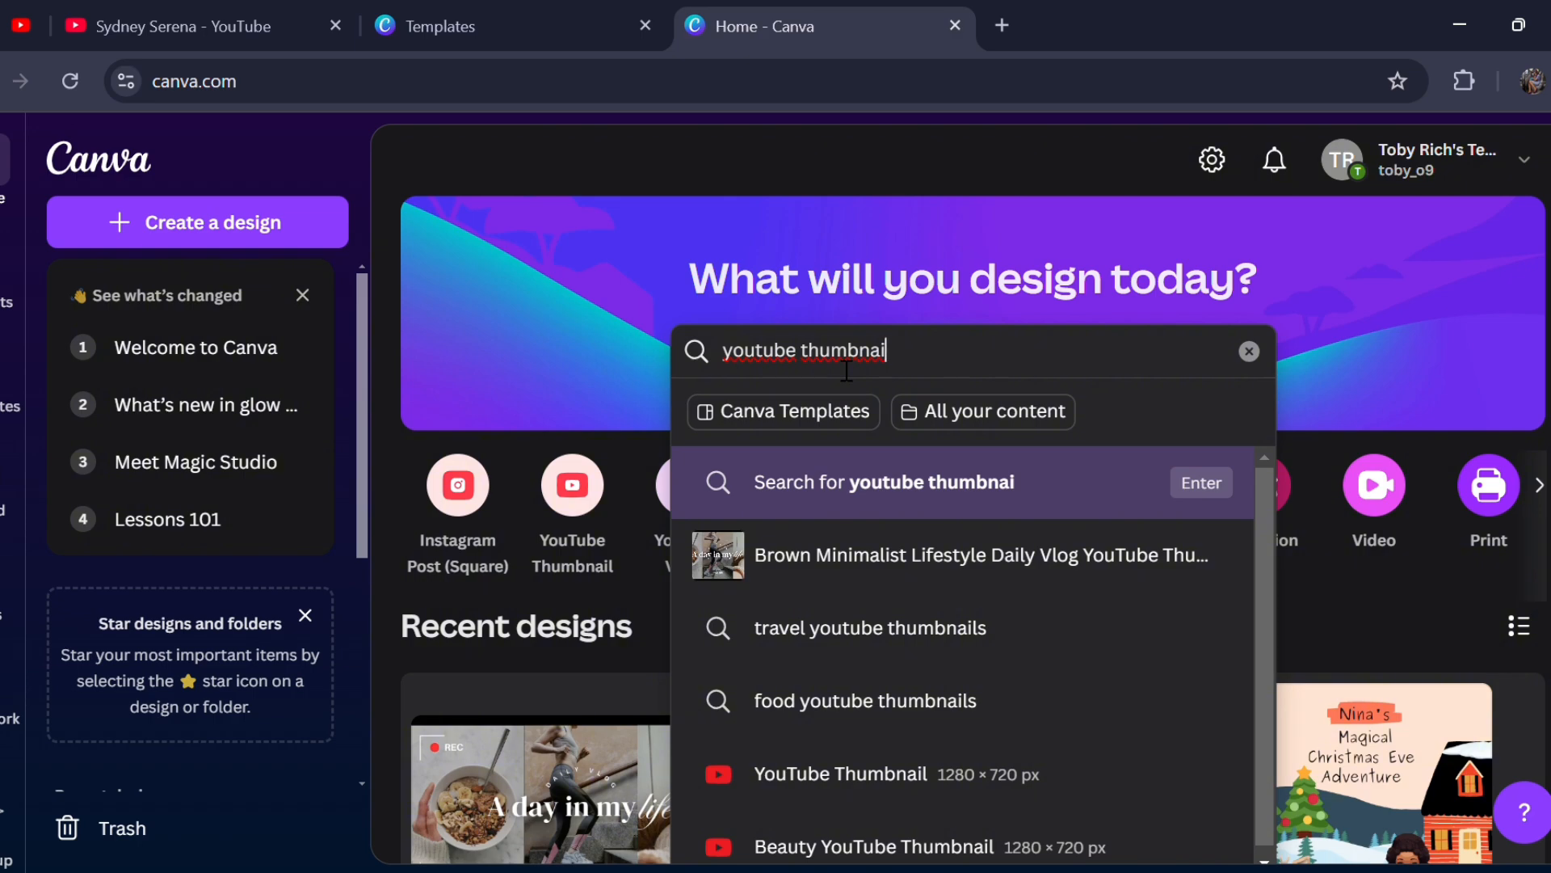
pyautogui.write('ls')
pyautogui.press('Return')
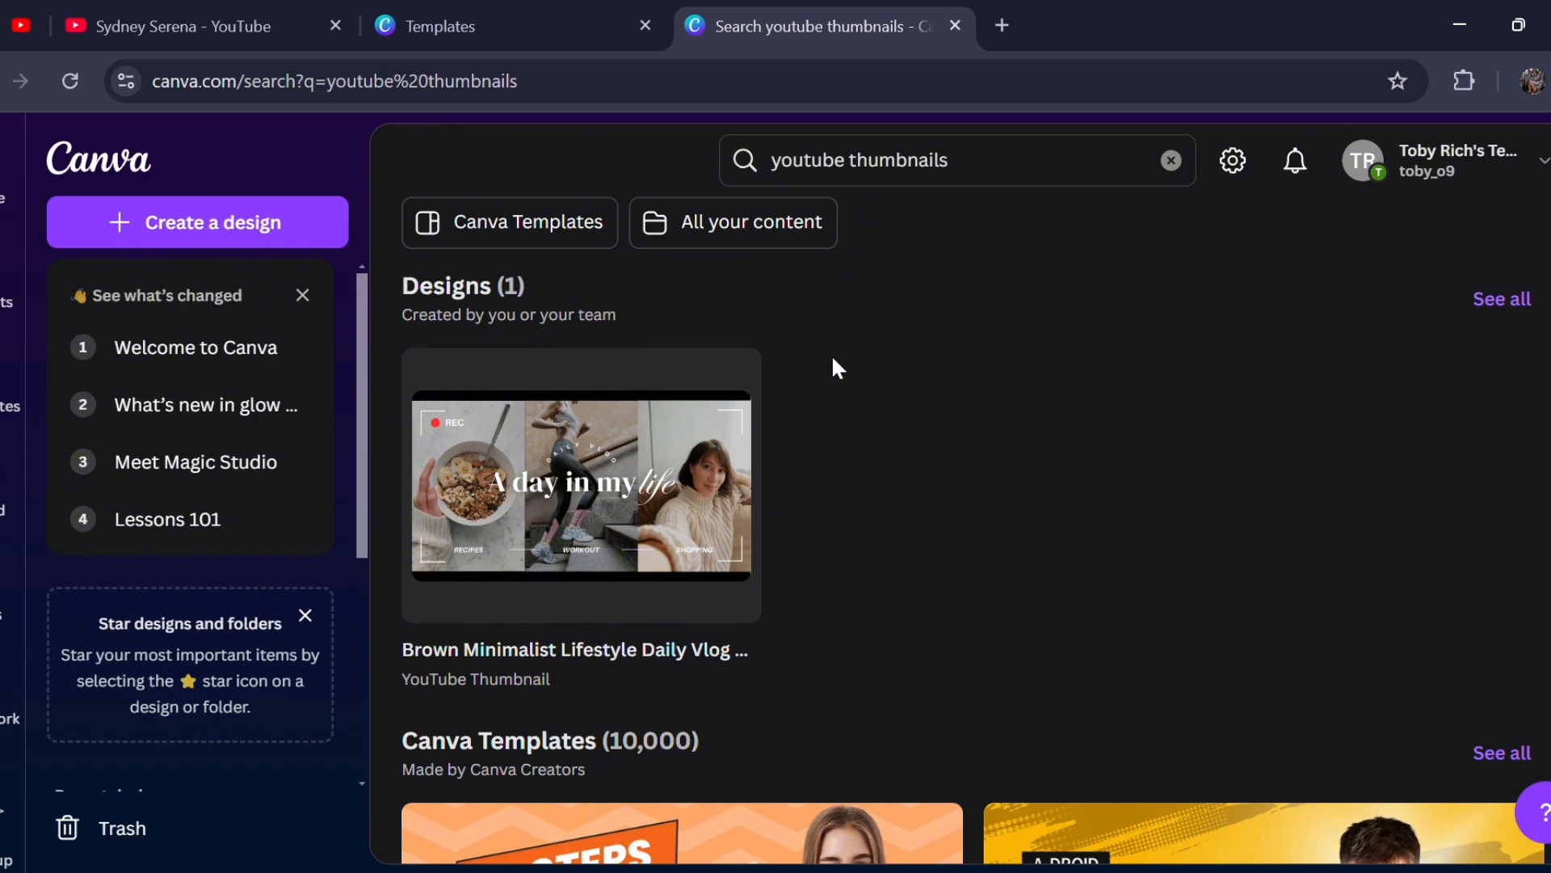
pyautogui.click(563, 218)
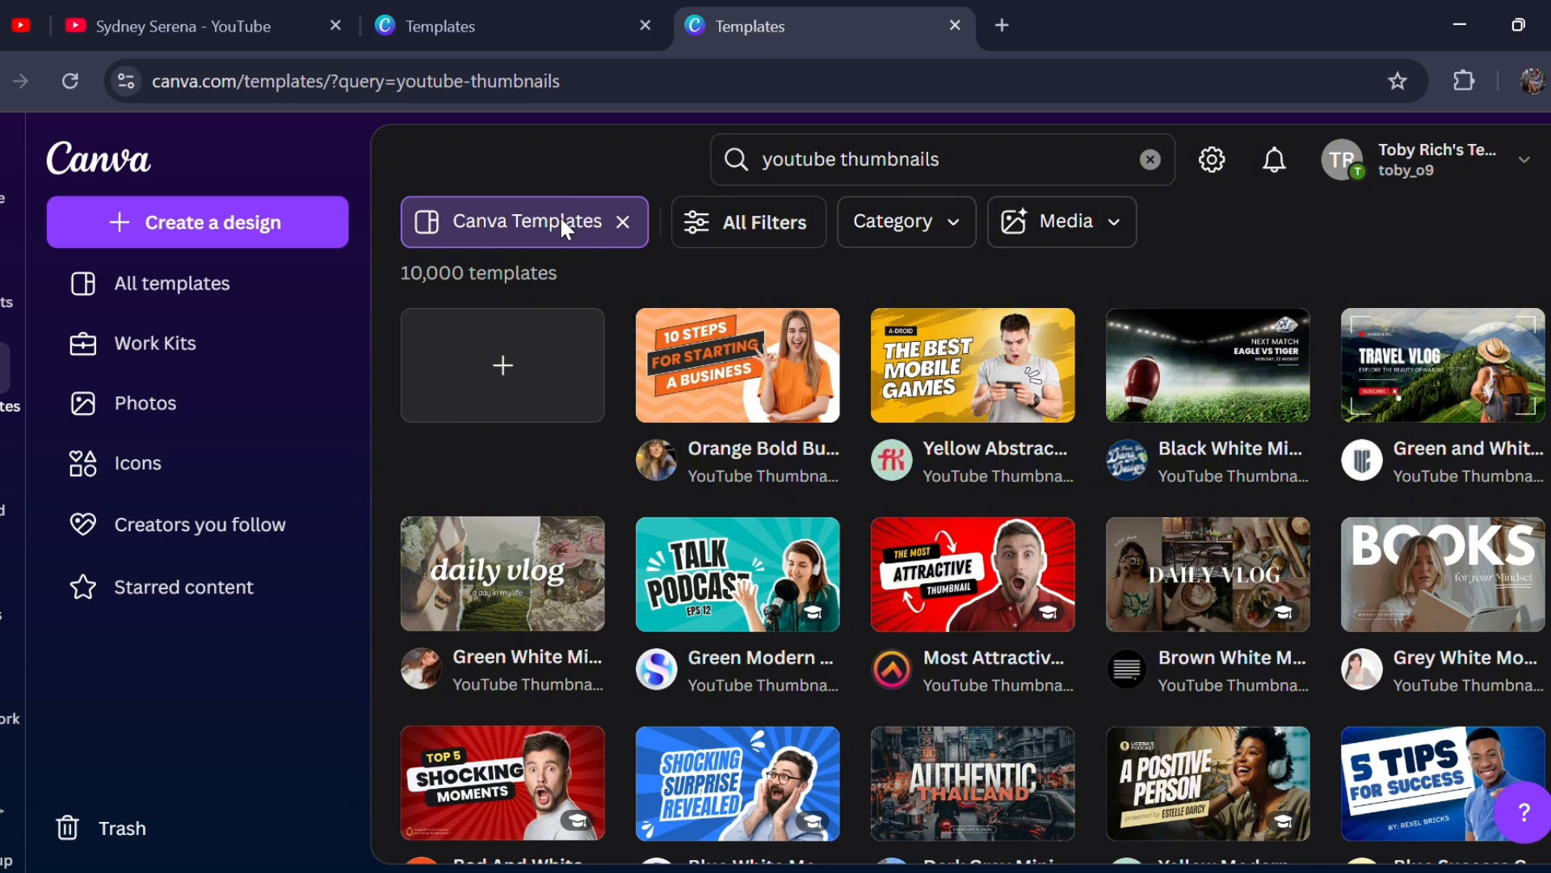
# - Open the details of the "Most Attractive Youtube Thumbnail" template
pyautogui.click(951, 576)
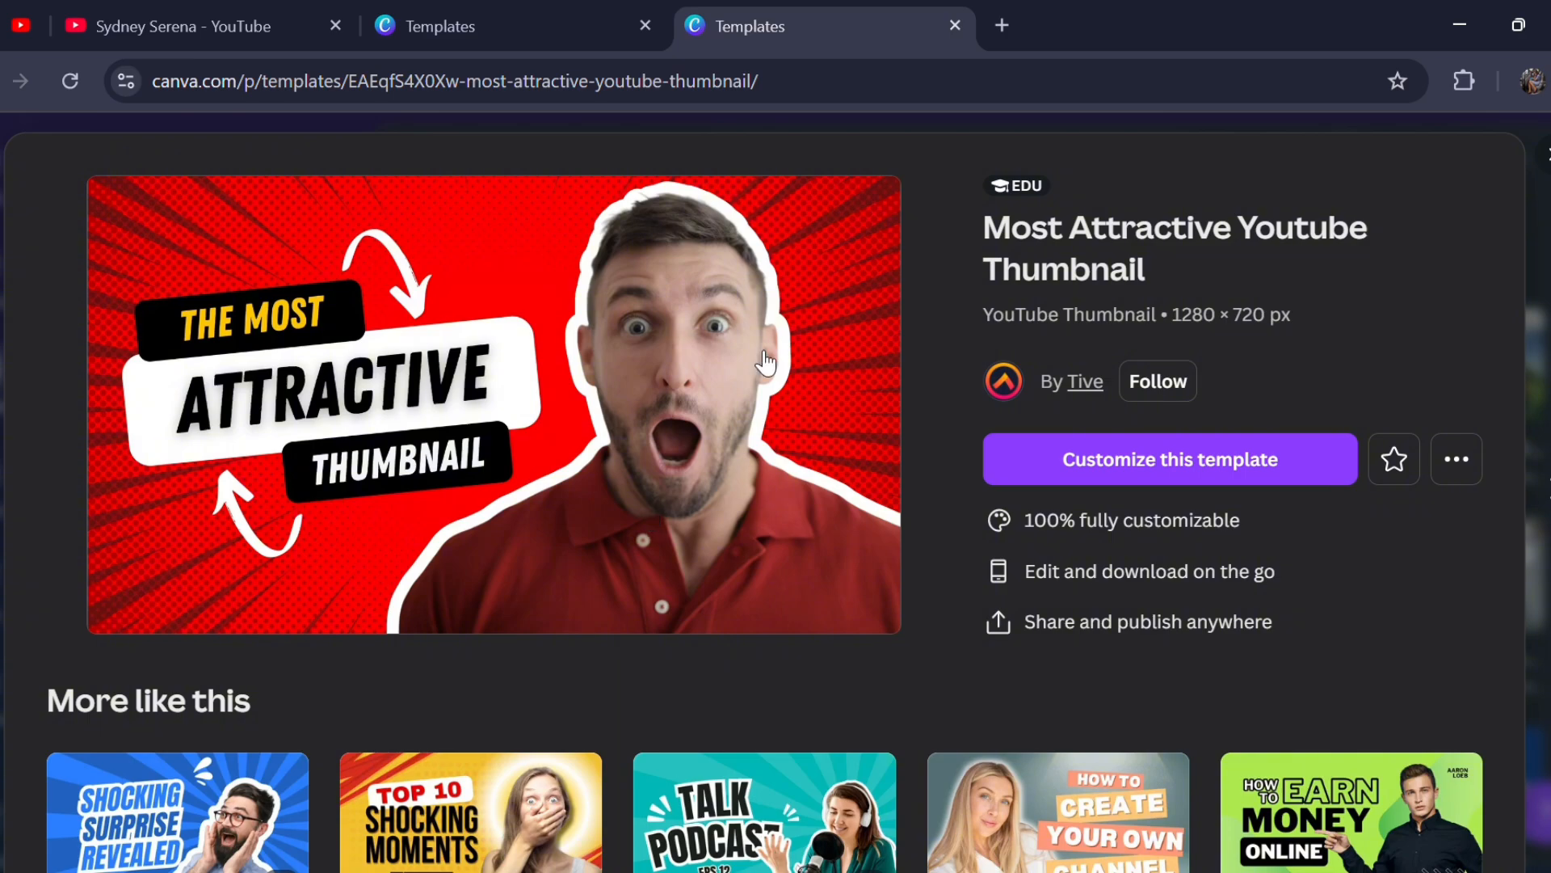
# - Switch to YouTube and open the list of videos on your own channel, The Side Hustle Mom
pyautogui.click(218, 21)
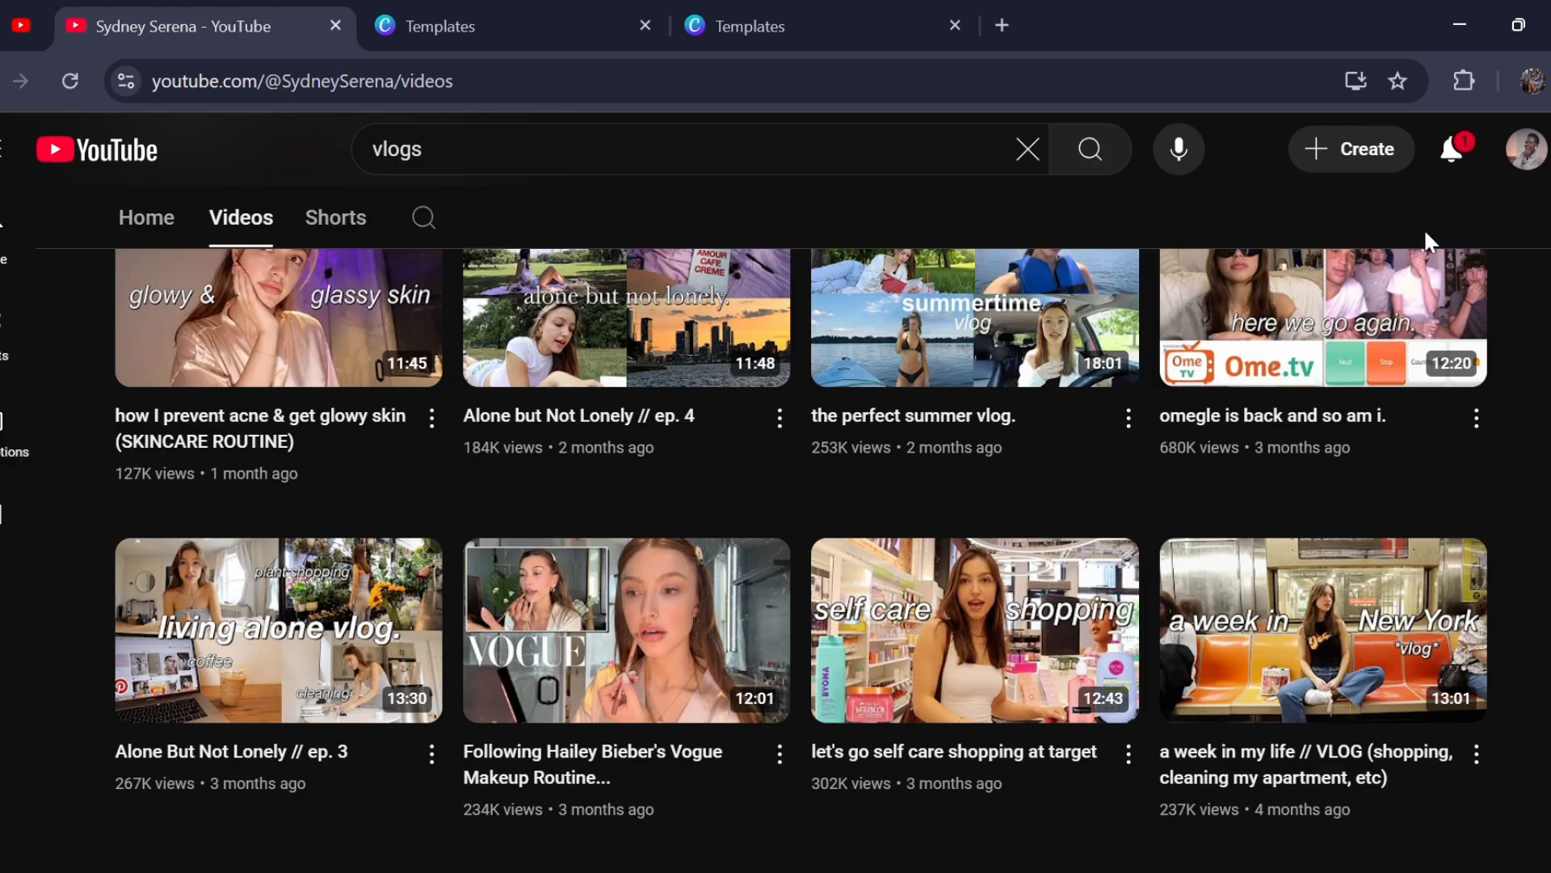
pyautogui.click(1540, 157)
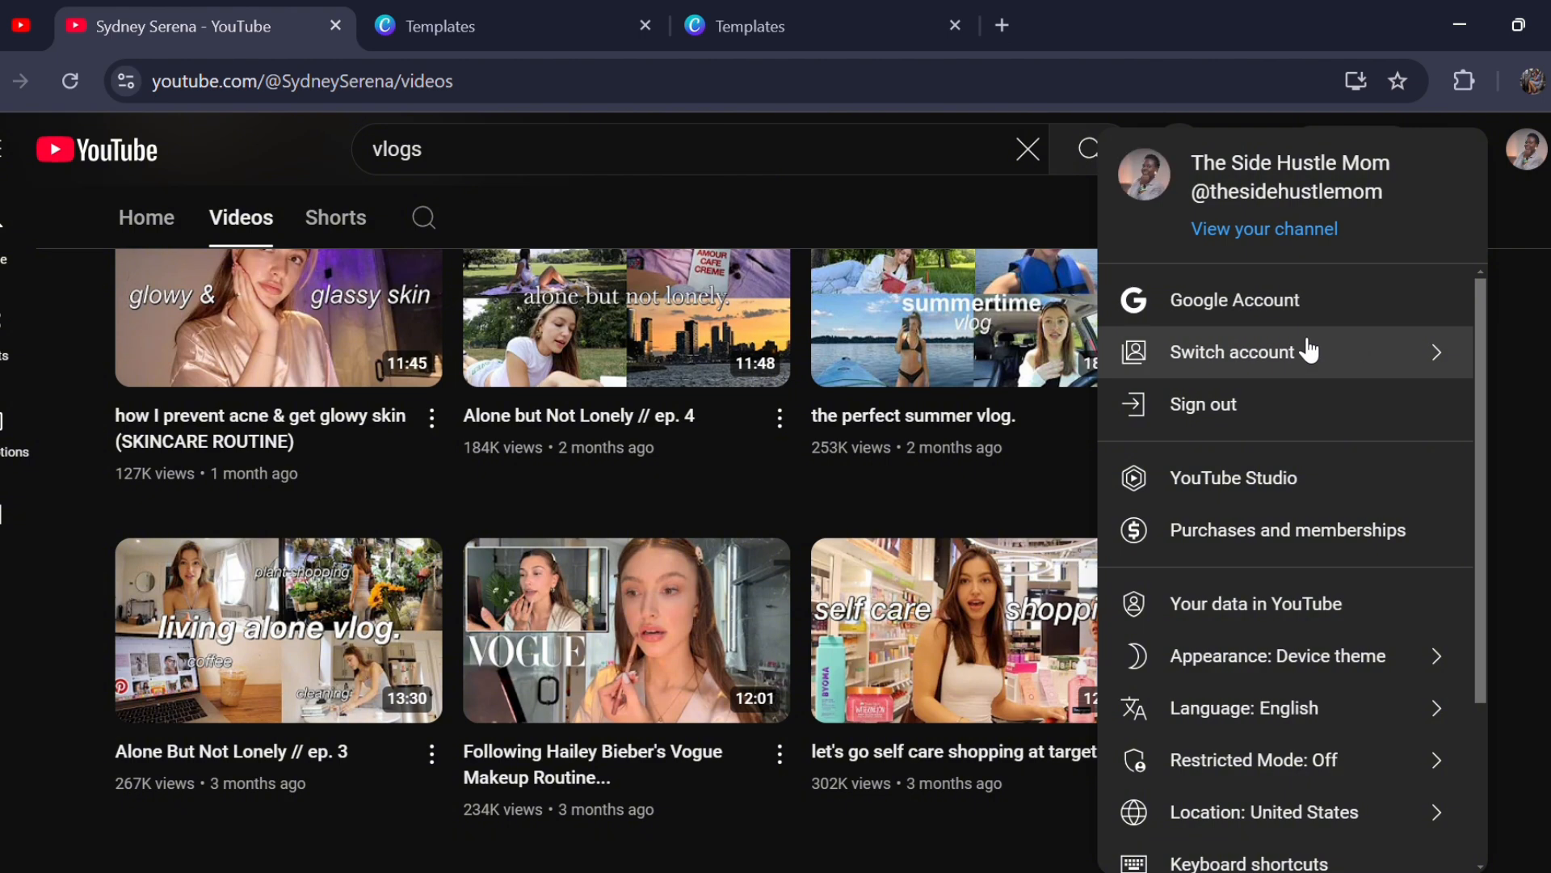
pyautogui.click(1296, 232)
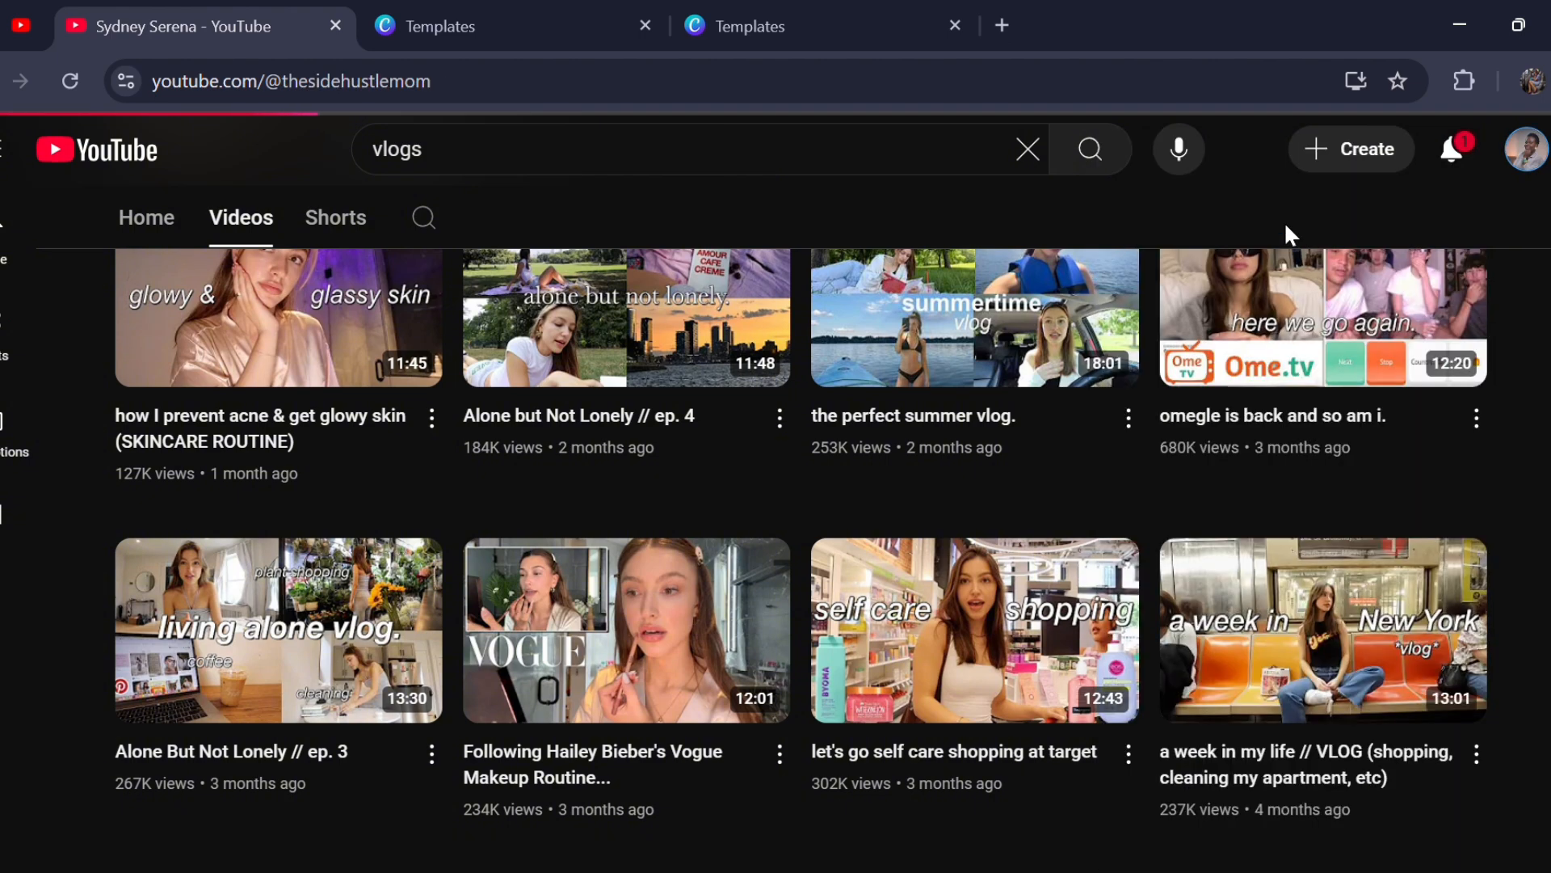
pyautogui.scroll(-1, 242, 639)
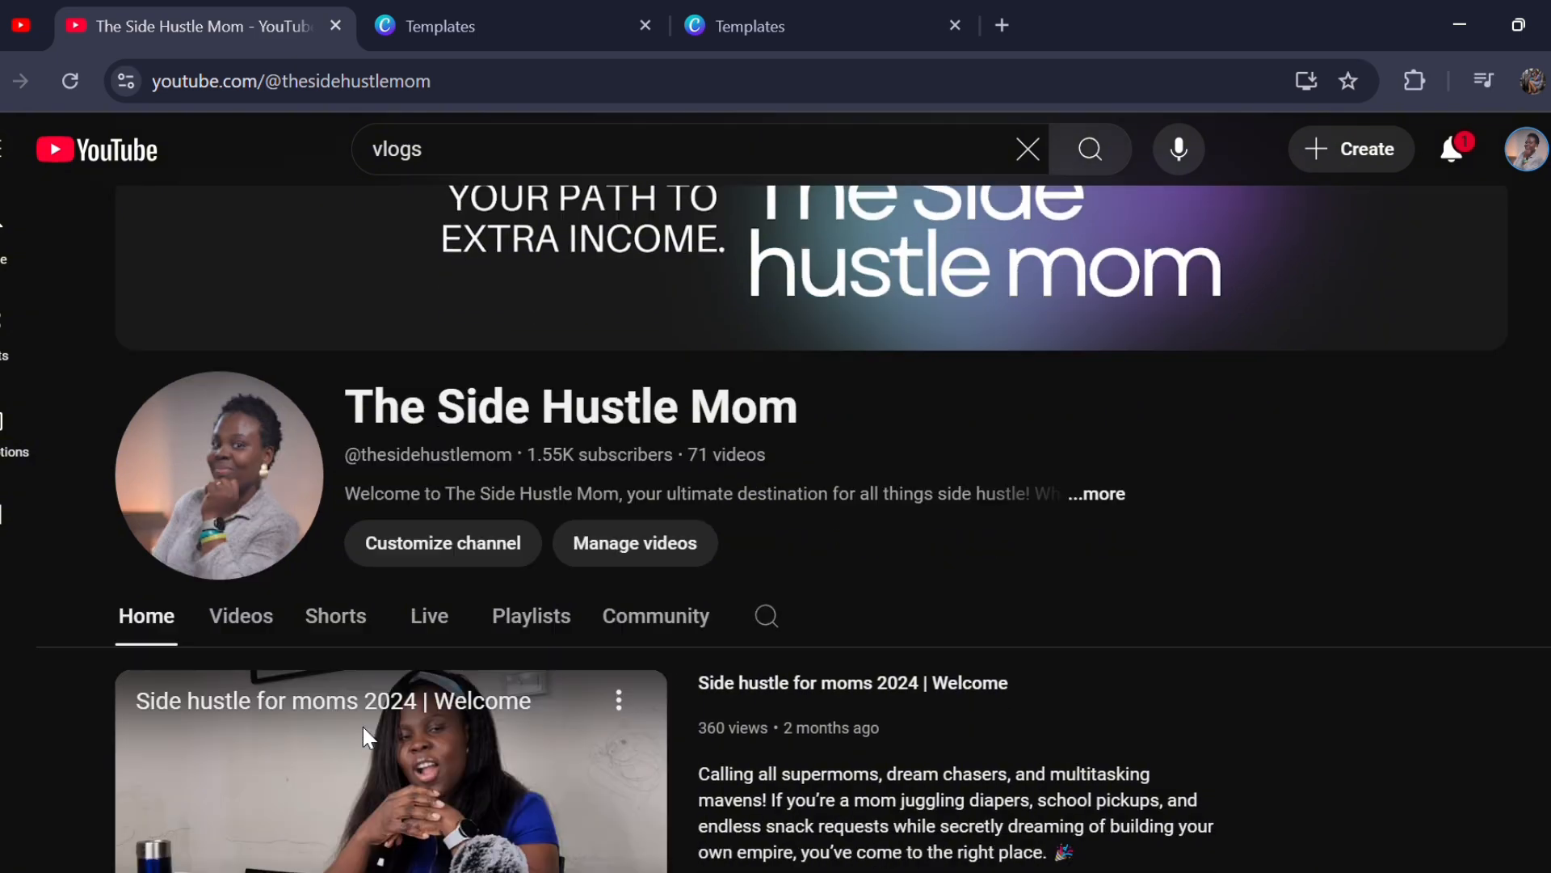
pyautogui.click(245, 628)
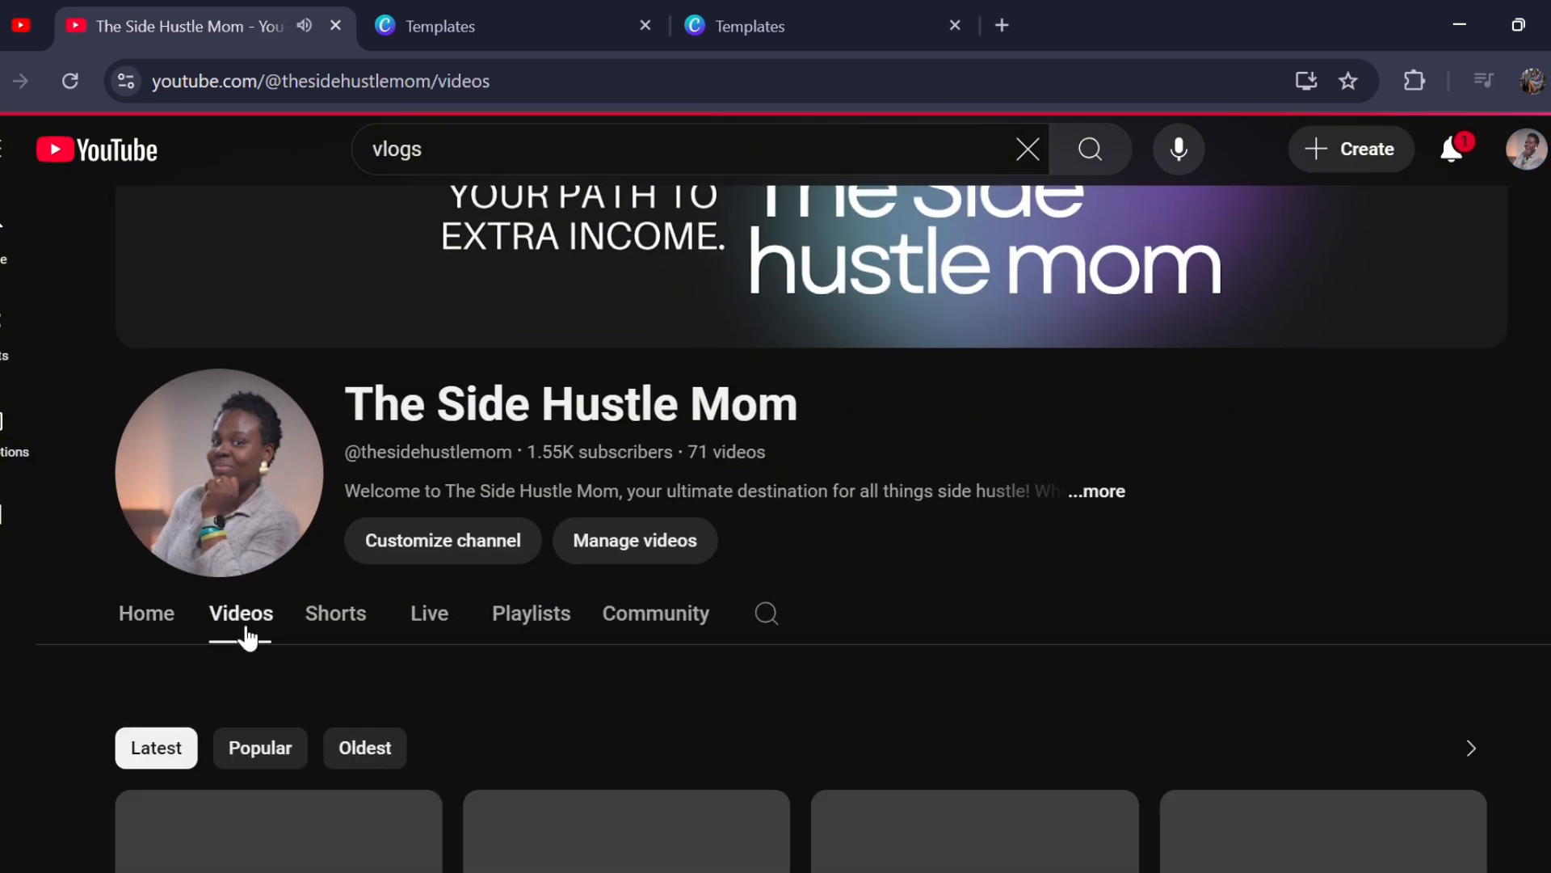
# - Examine the thumbnails of the channel's uploaded videos for their use of cut-out portraits, bold text and backgrounds
pyautogui.scroll(-3, 517, 641)
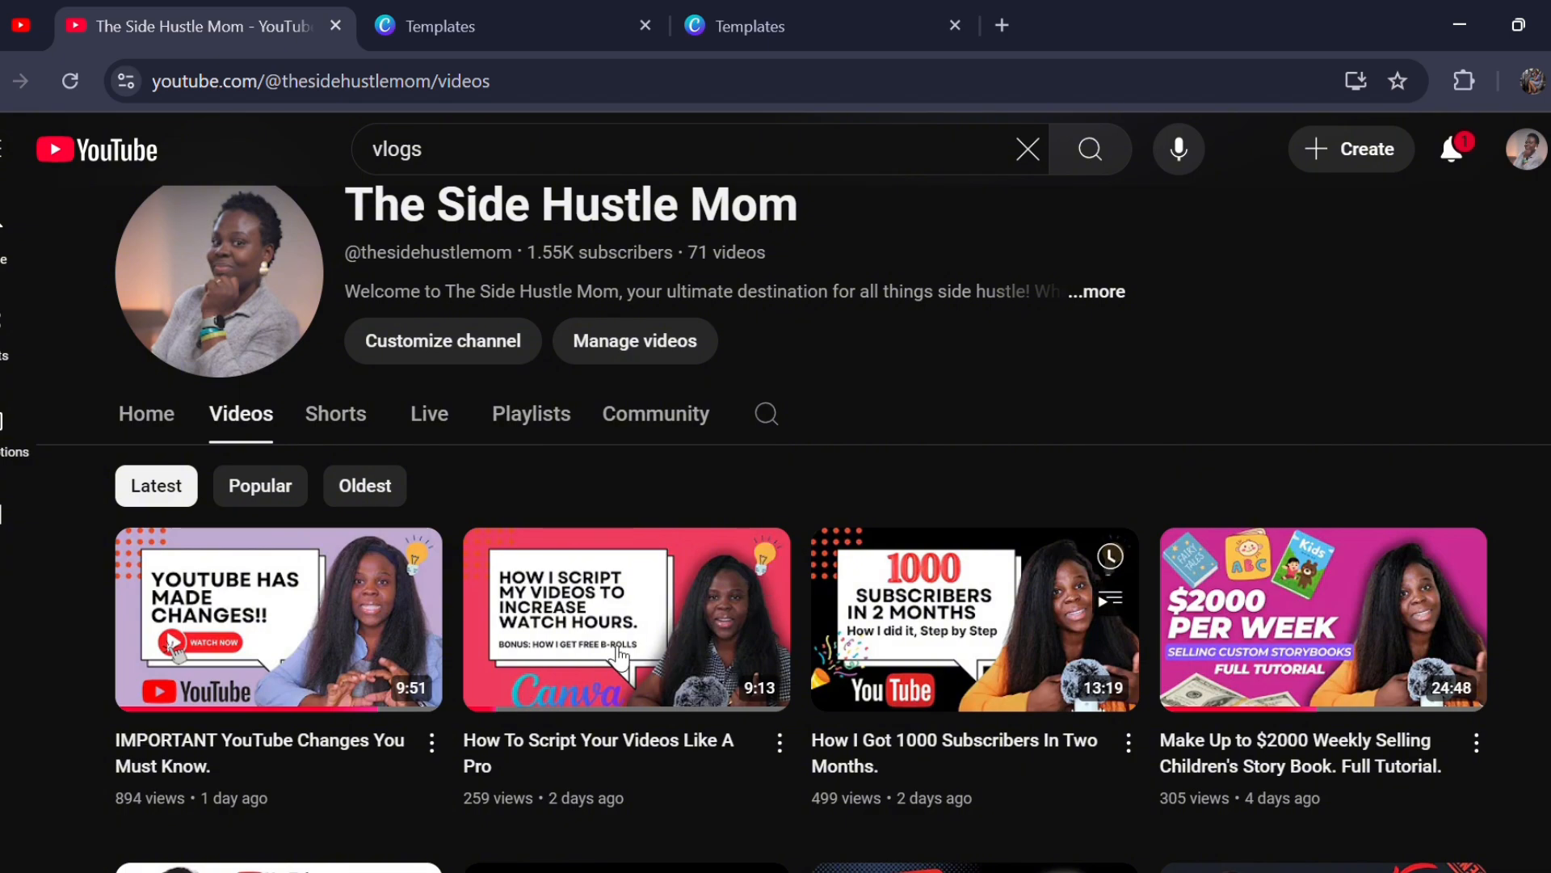
pyautogui.scroll(-3, 650, 669)
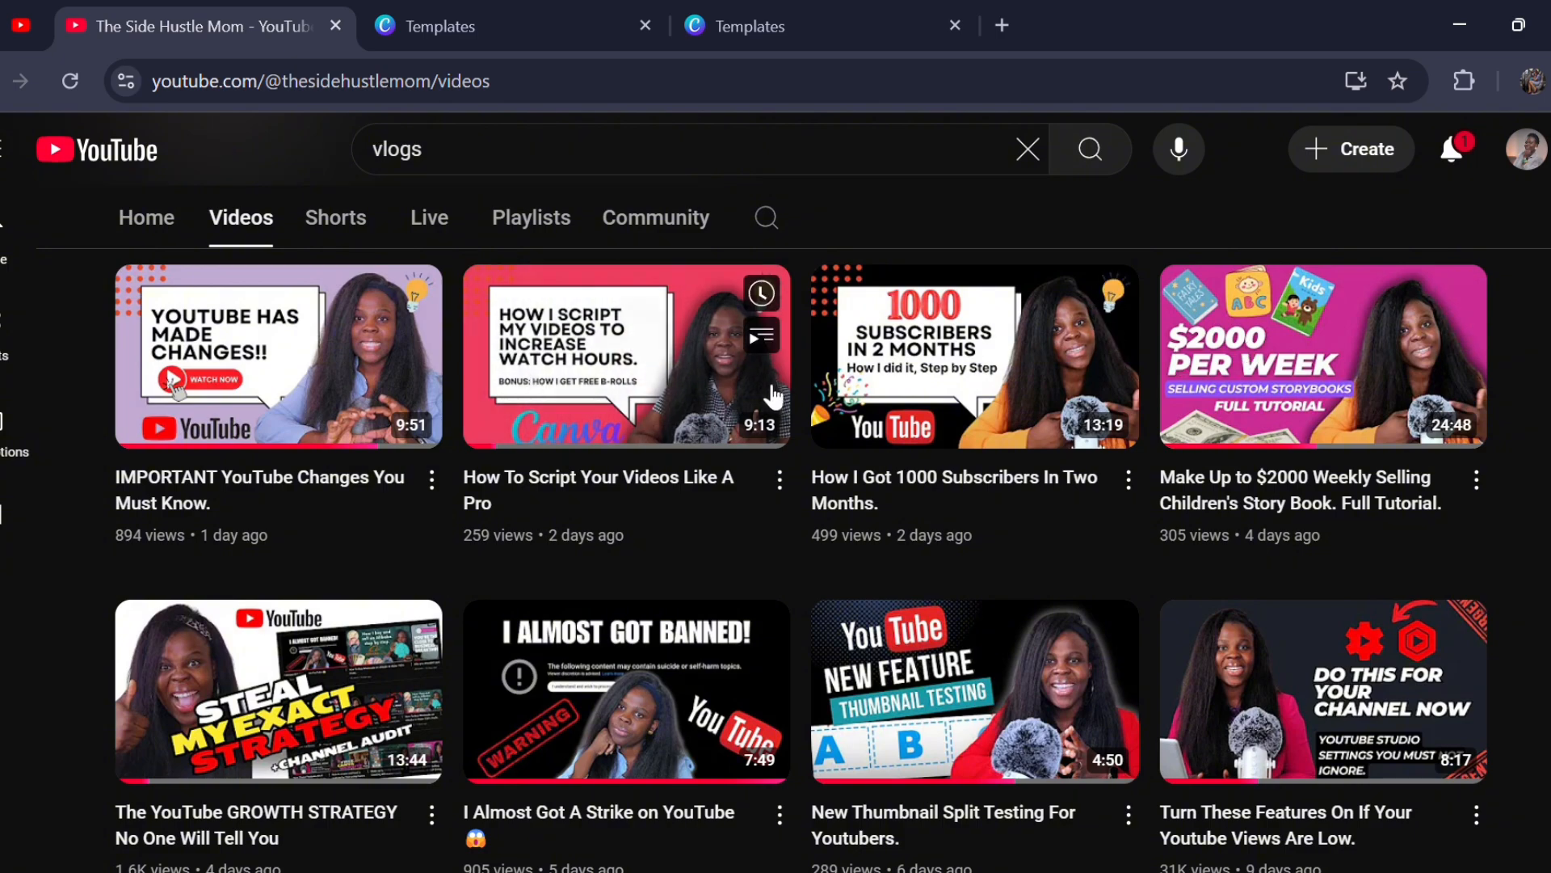
pyautogui.scroll(-4, 789, 510)
pyautogui.scroll(4, 789, 521)
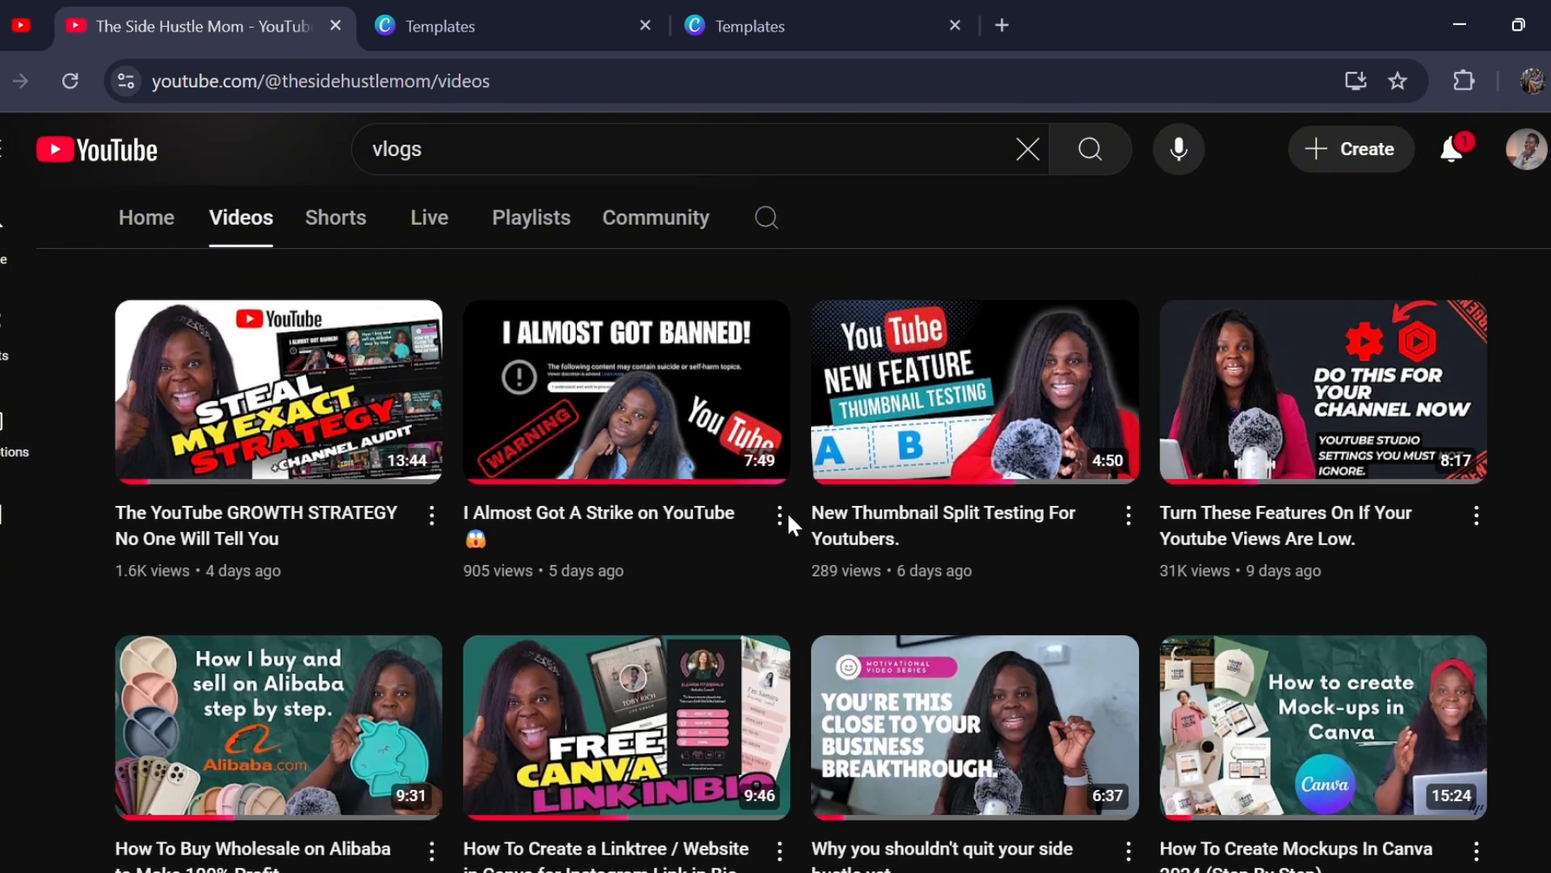
pyautogui.scroll(1, 788, 516)
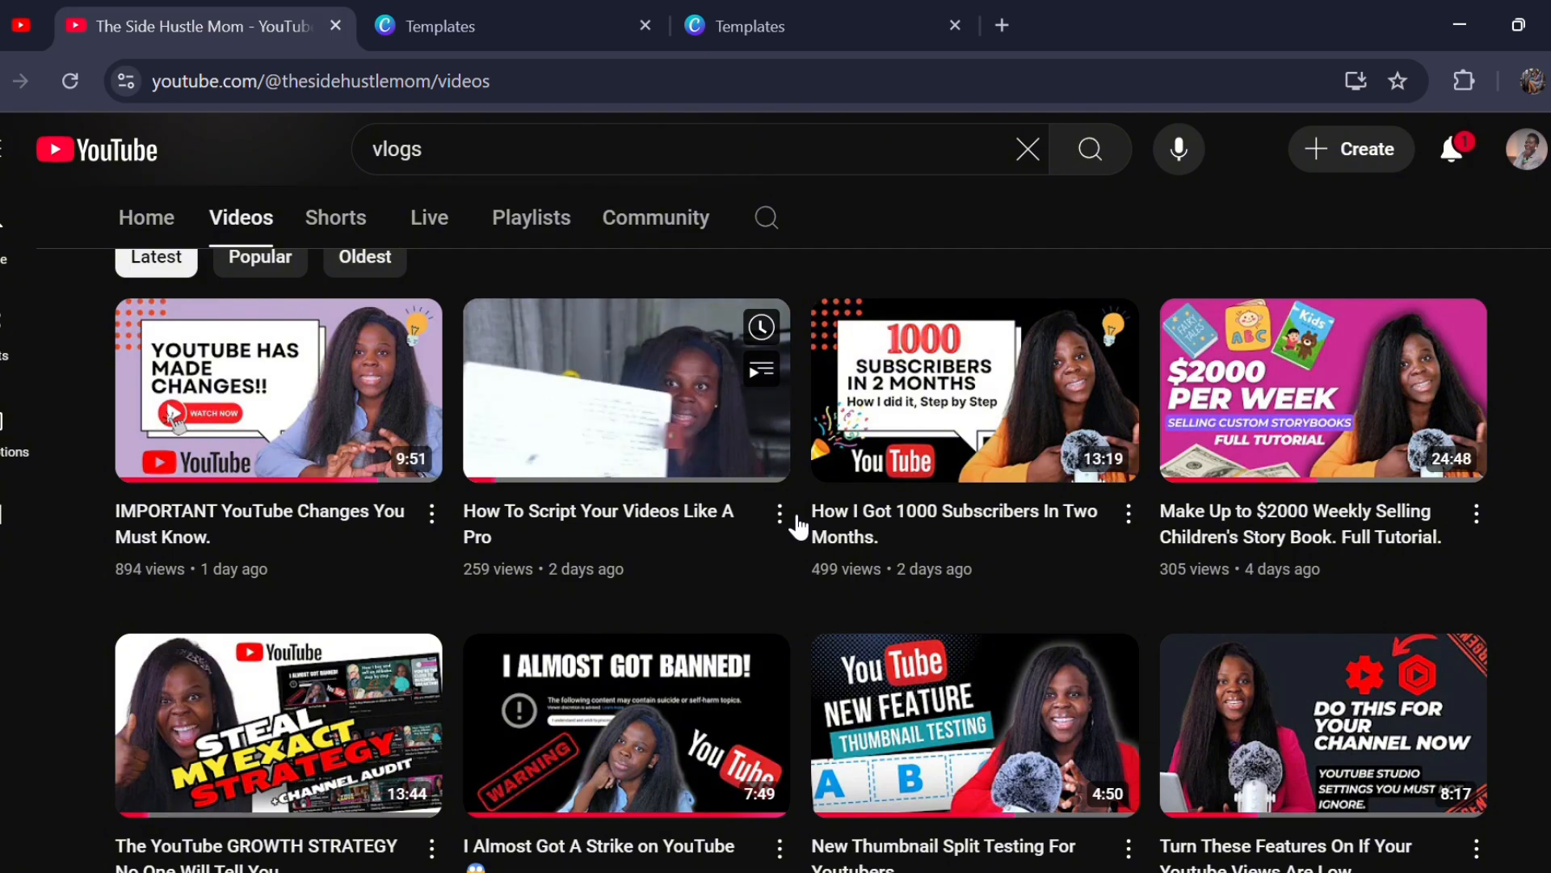
pyautogui.scroll(-5, 796, 530)
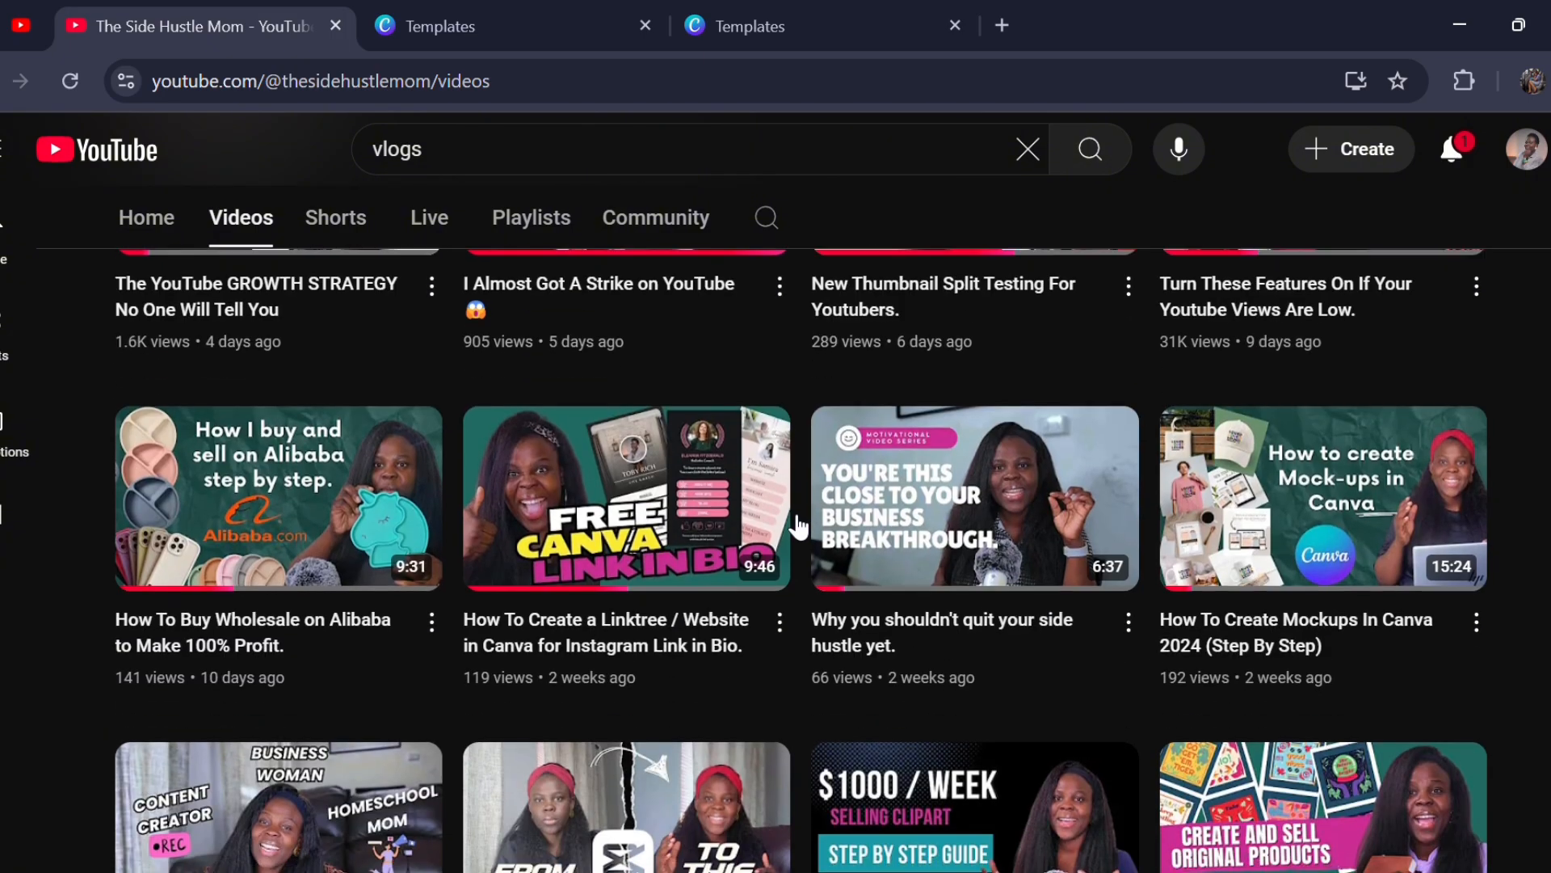
pyautogui.scroll(-1, 1017, 521)
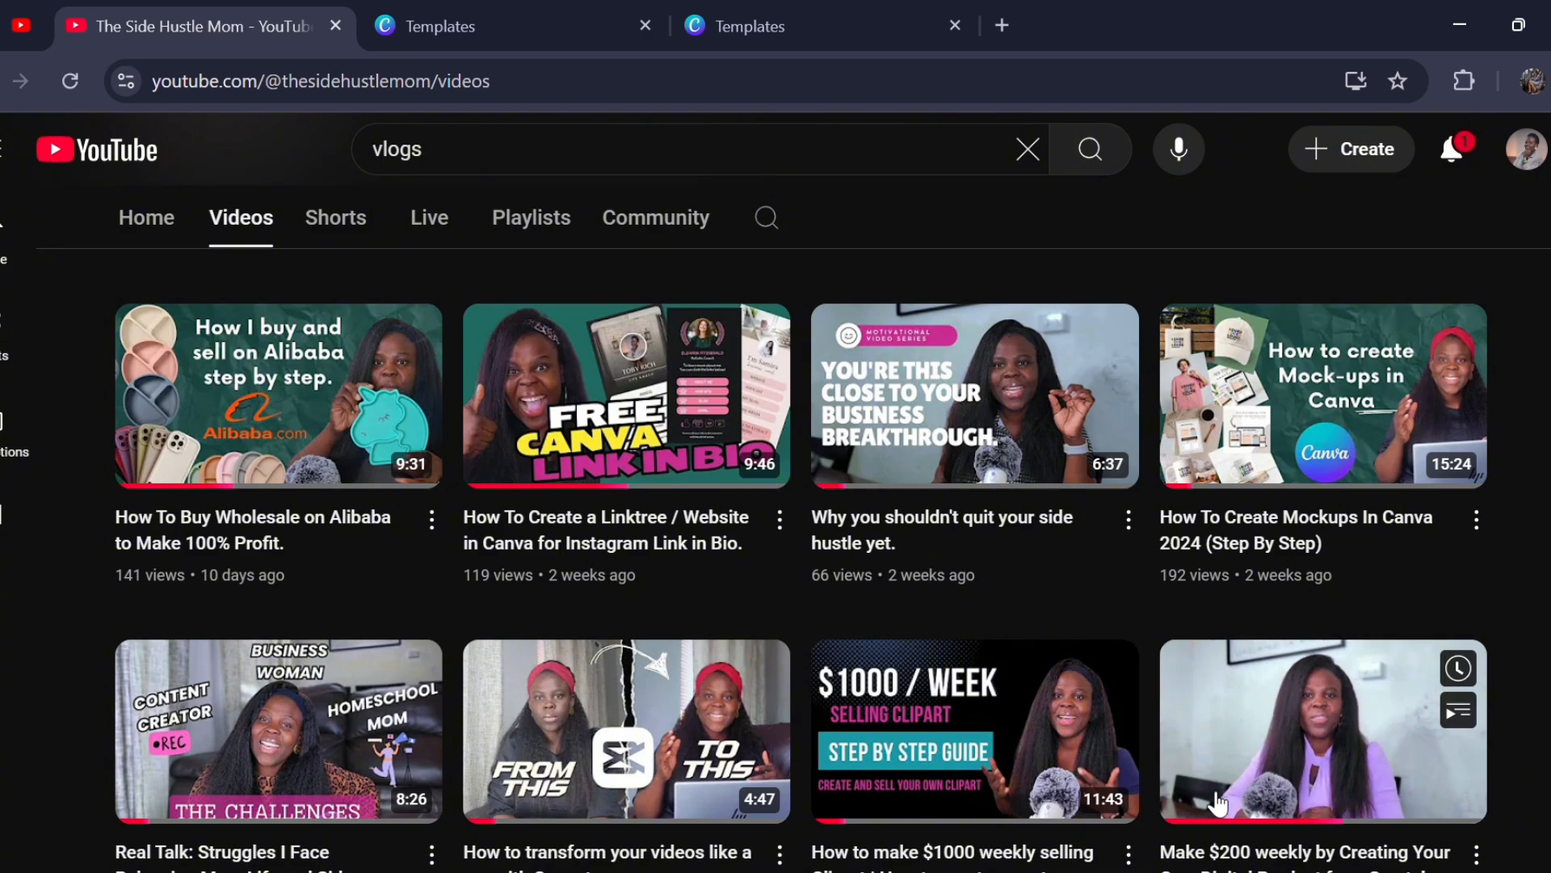
pyautogui.scroll(-2, 964, 757)
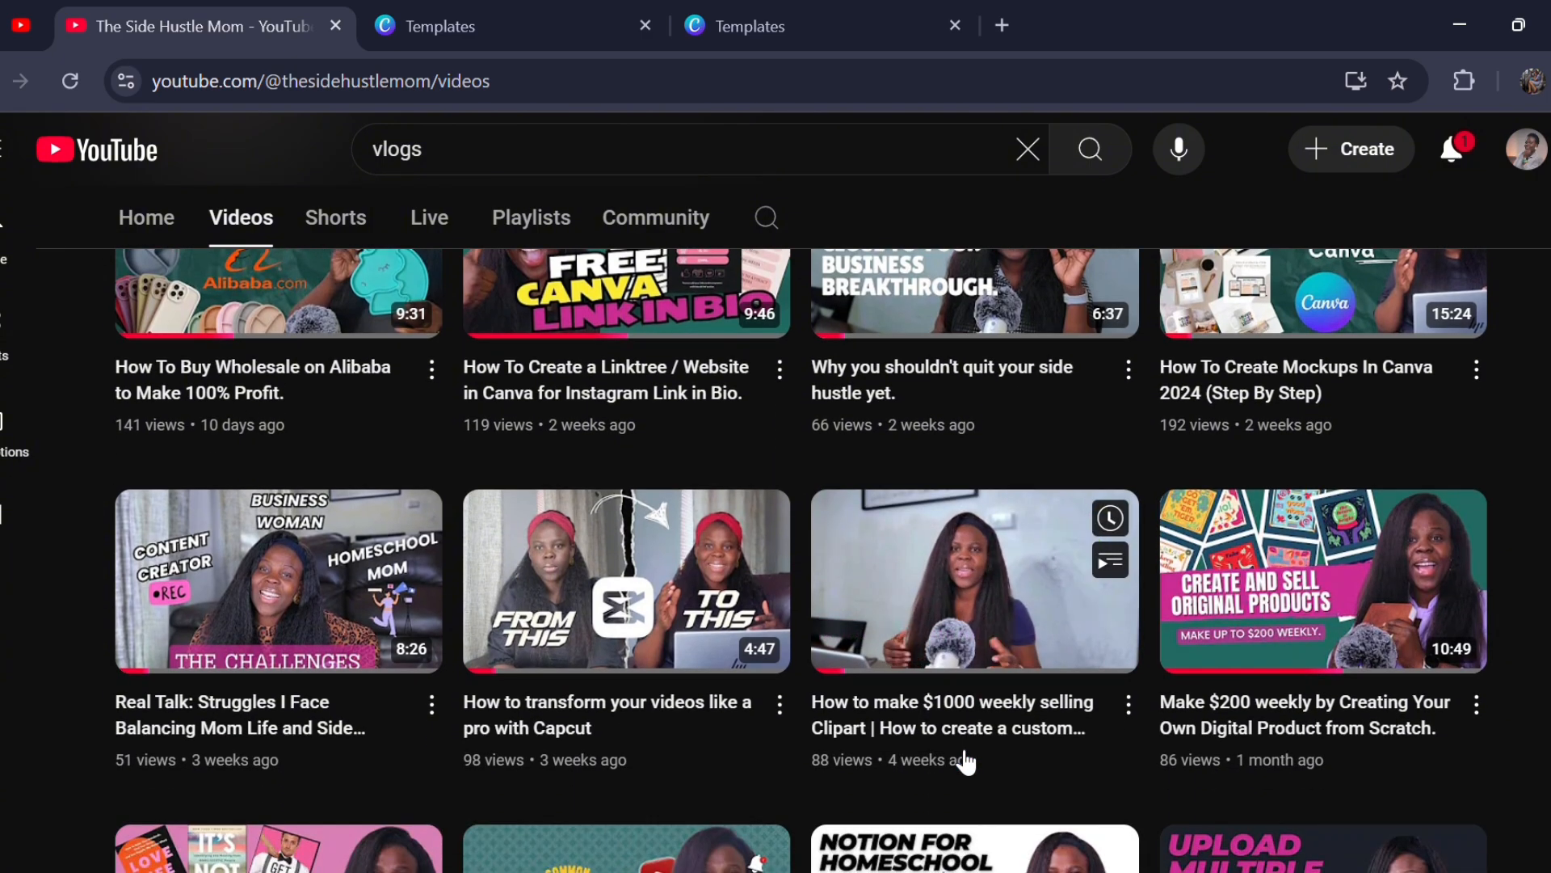
pyautogui.scroll(-3, 962, 758)
pyautogui.scroll(-3, 957, 750)
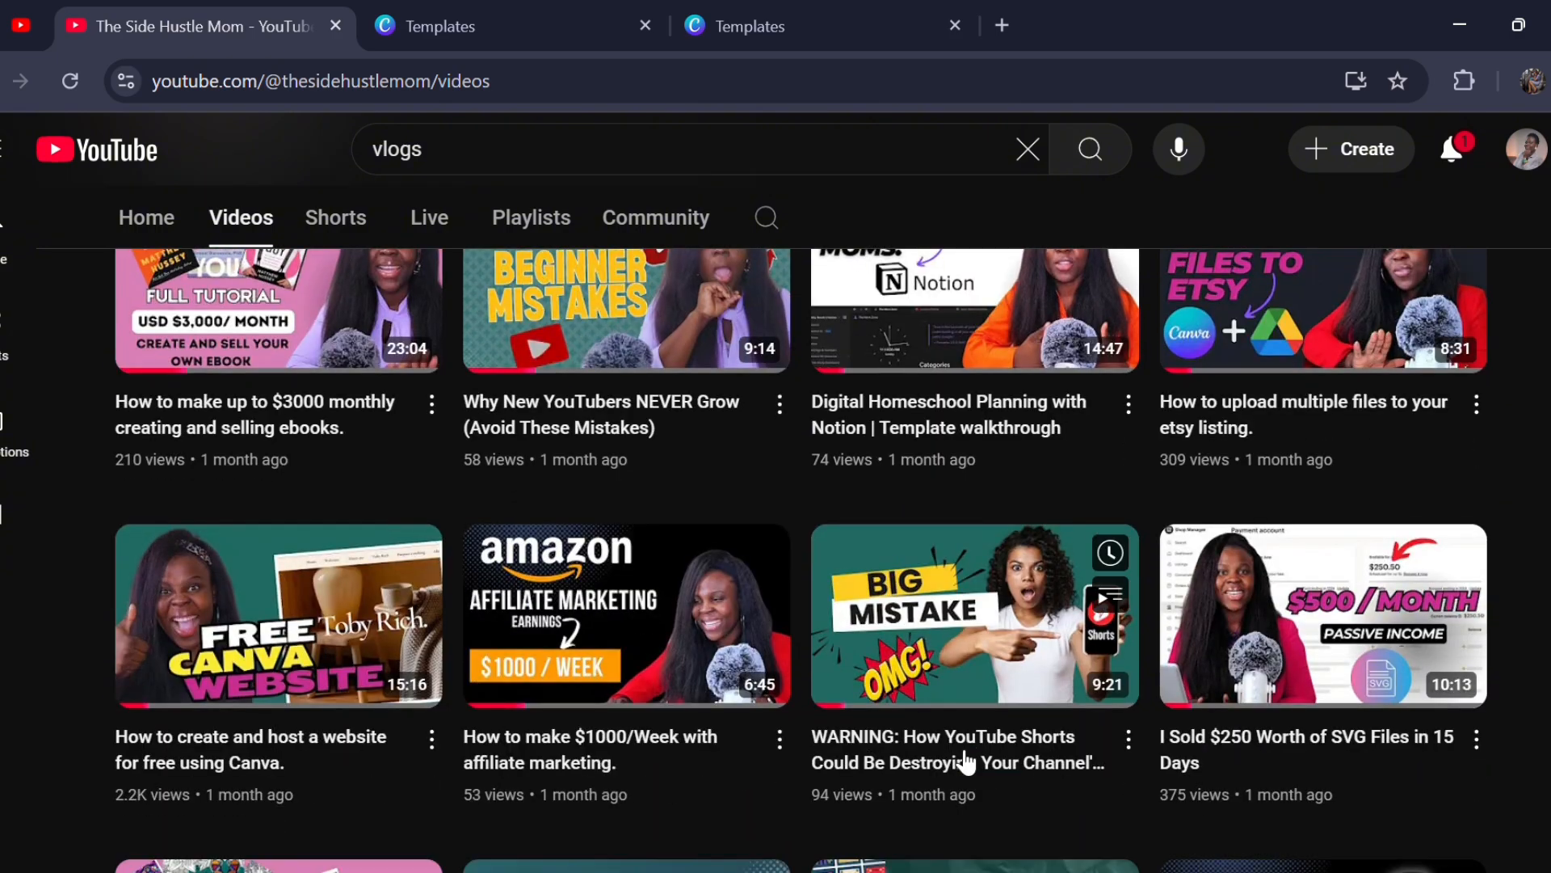
pyautogui.scroll(-3, 963, 760)
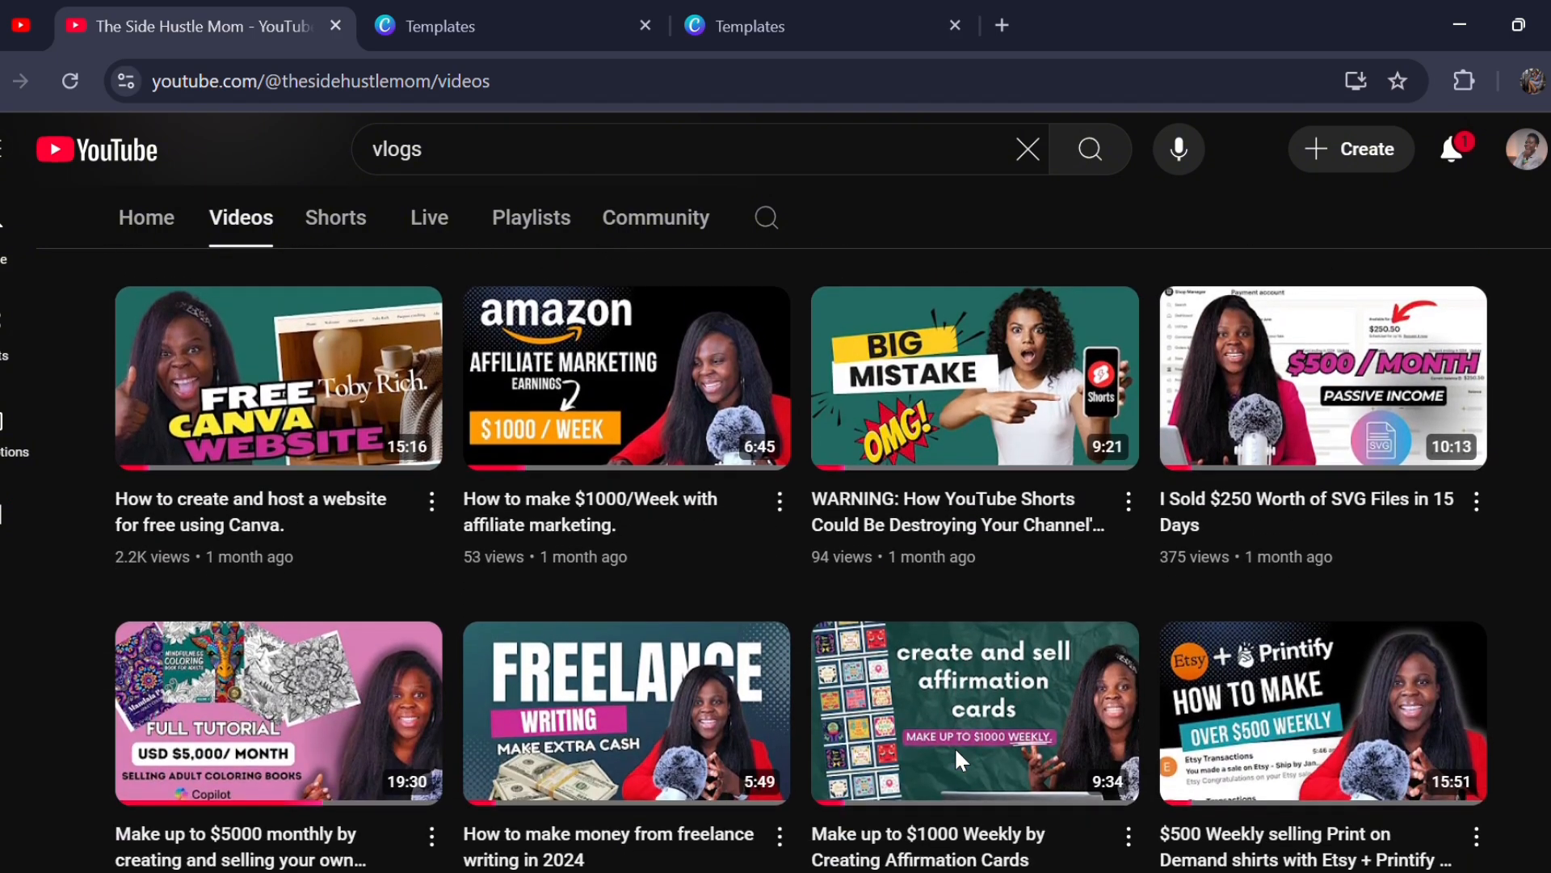
pyautogui.moveTo(960, 755)
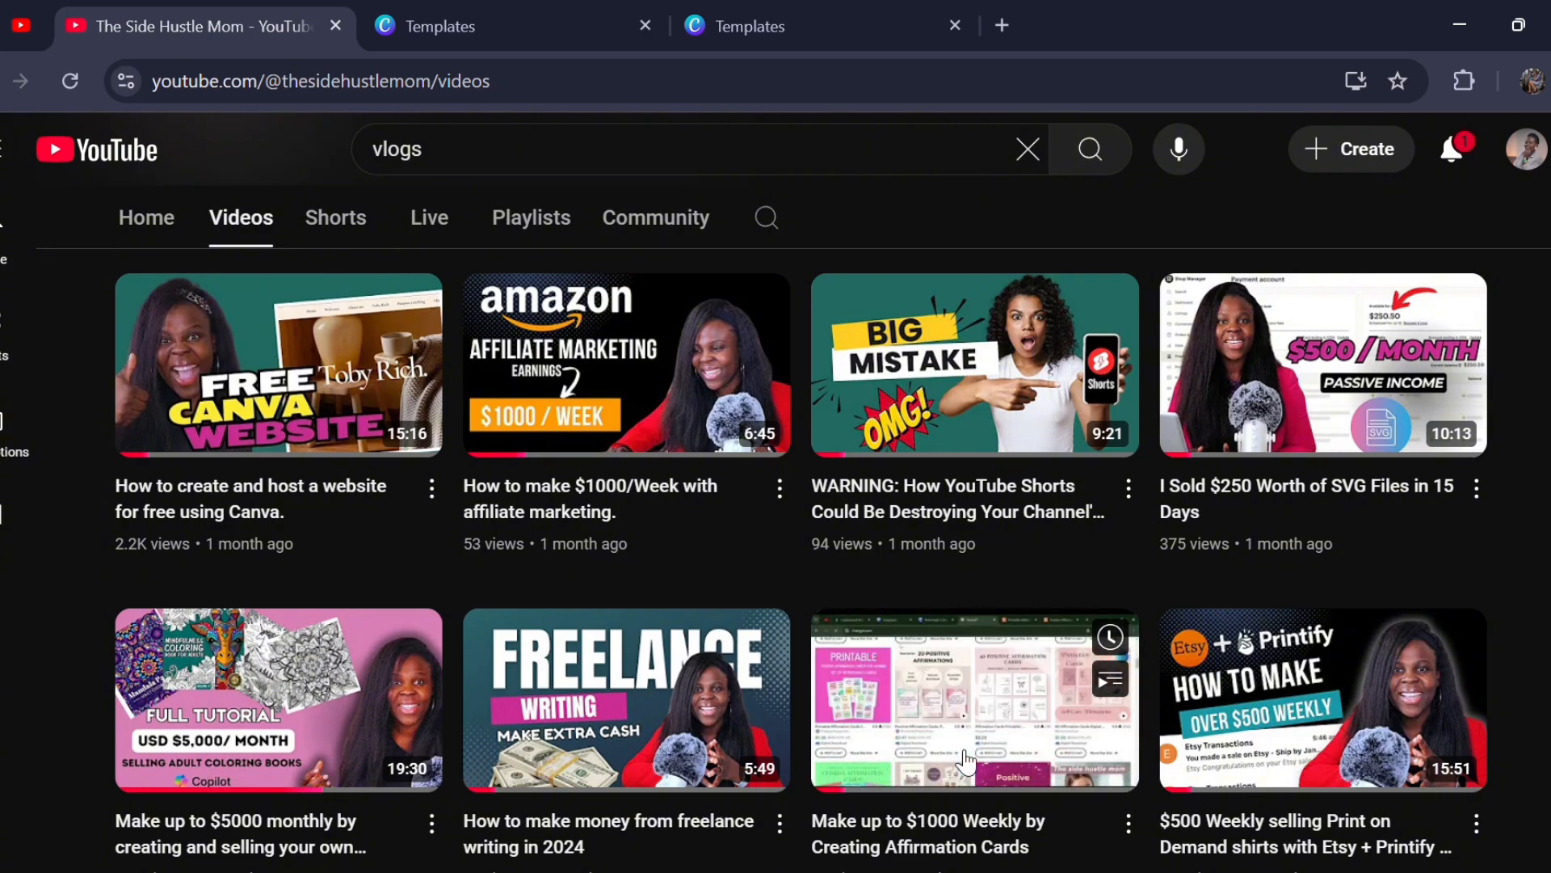
pyautogui.scroll(2, 966, 760)
pyautogui.scroll(3, 966, 761)
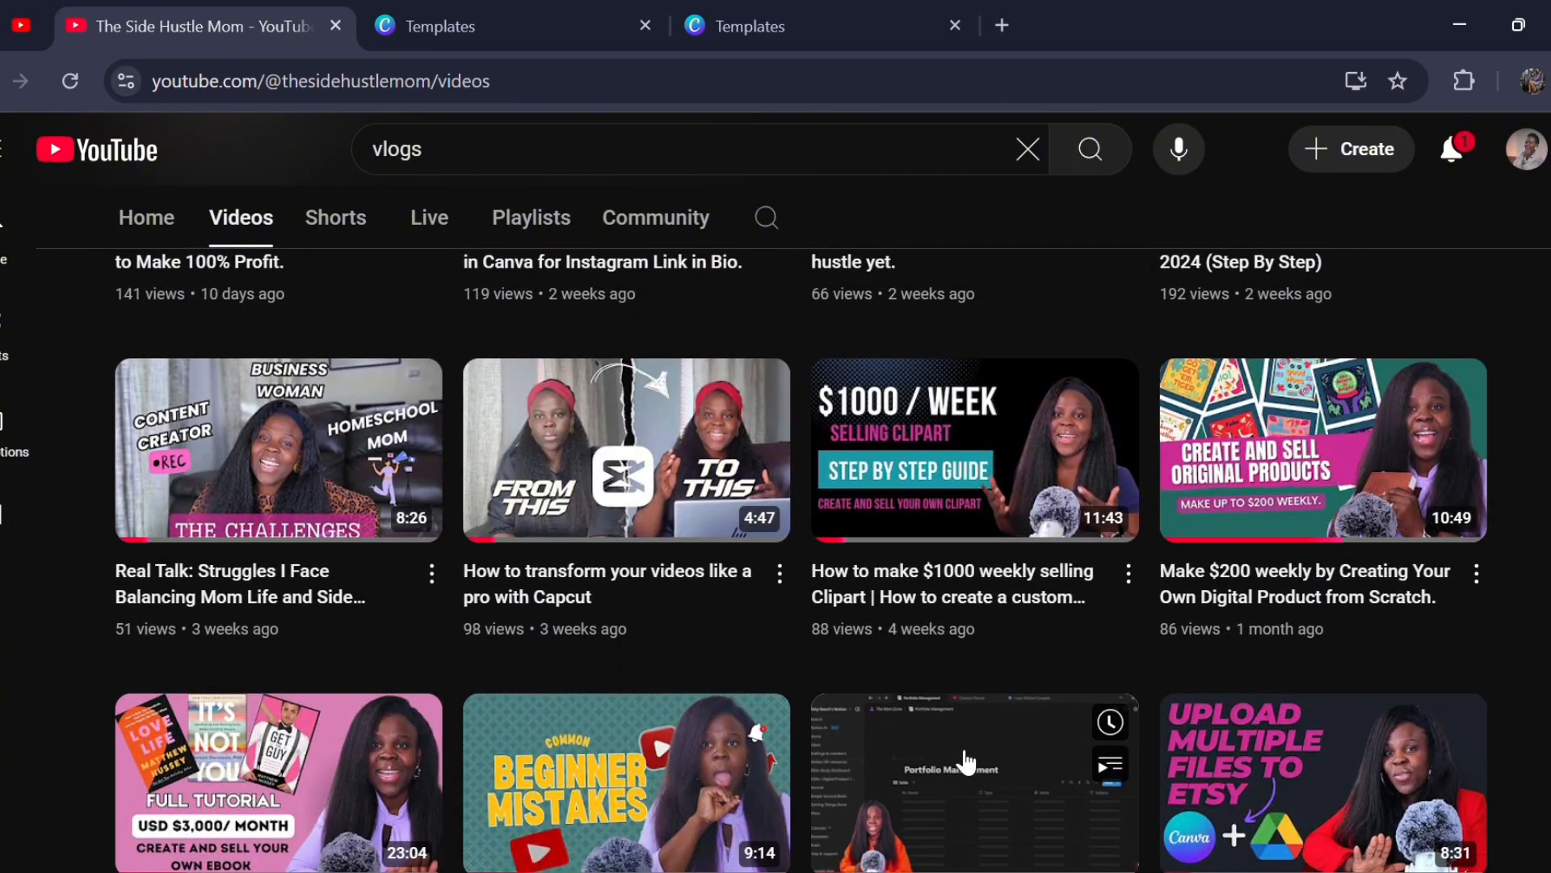
pyautogui.scroll(5, 1327, 579)
pyautogui.scroll(5, 1327, 578)
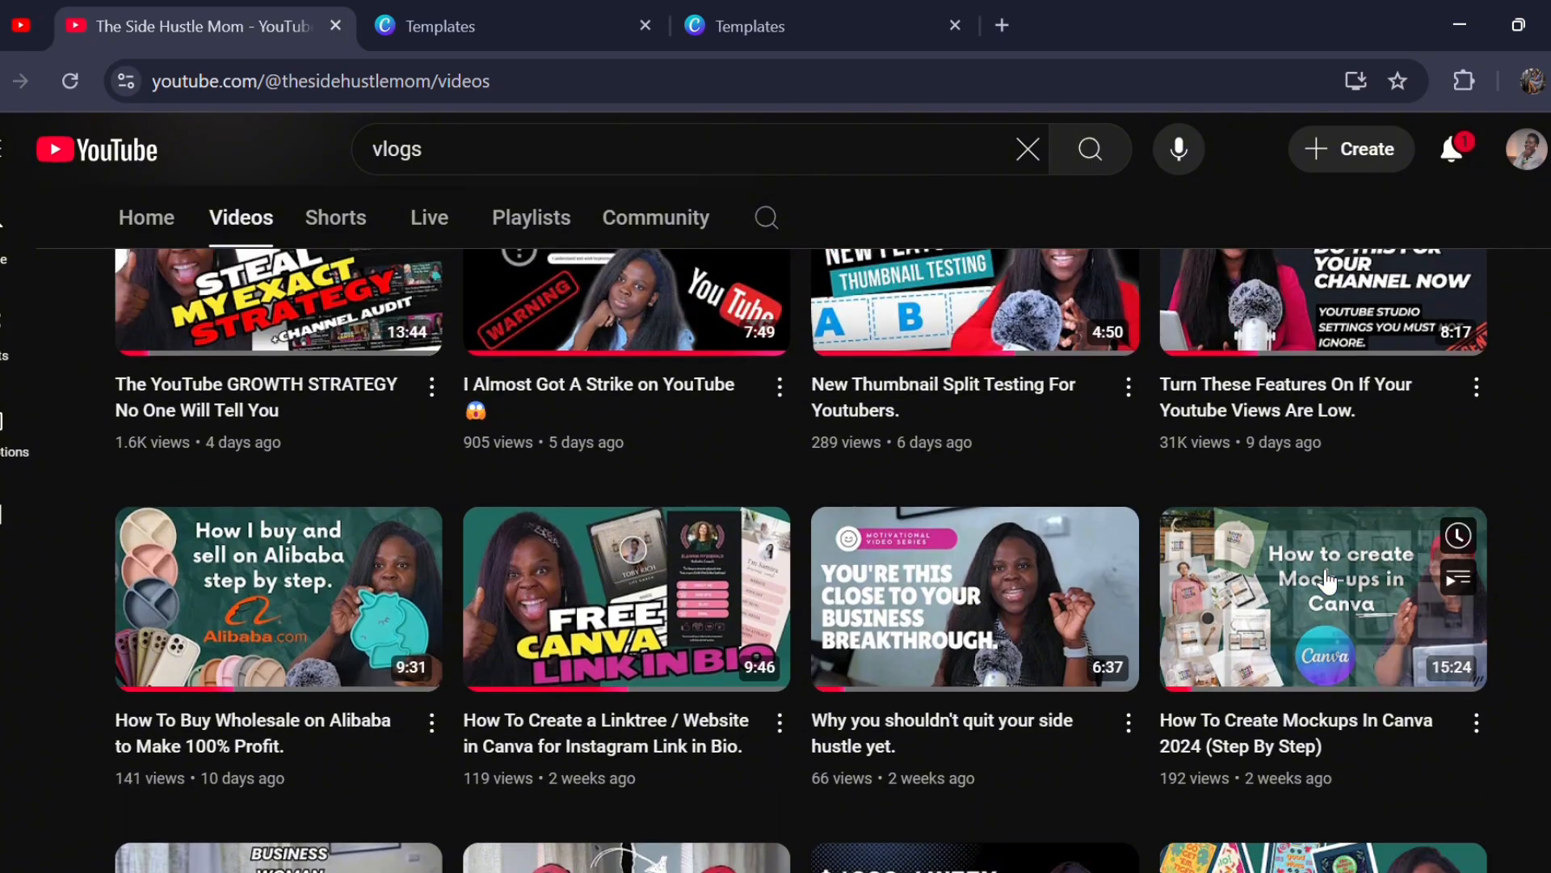
pyautogui.scroll(4, 1328, 578)
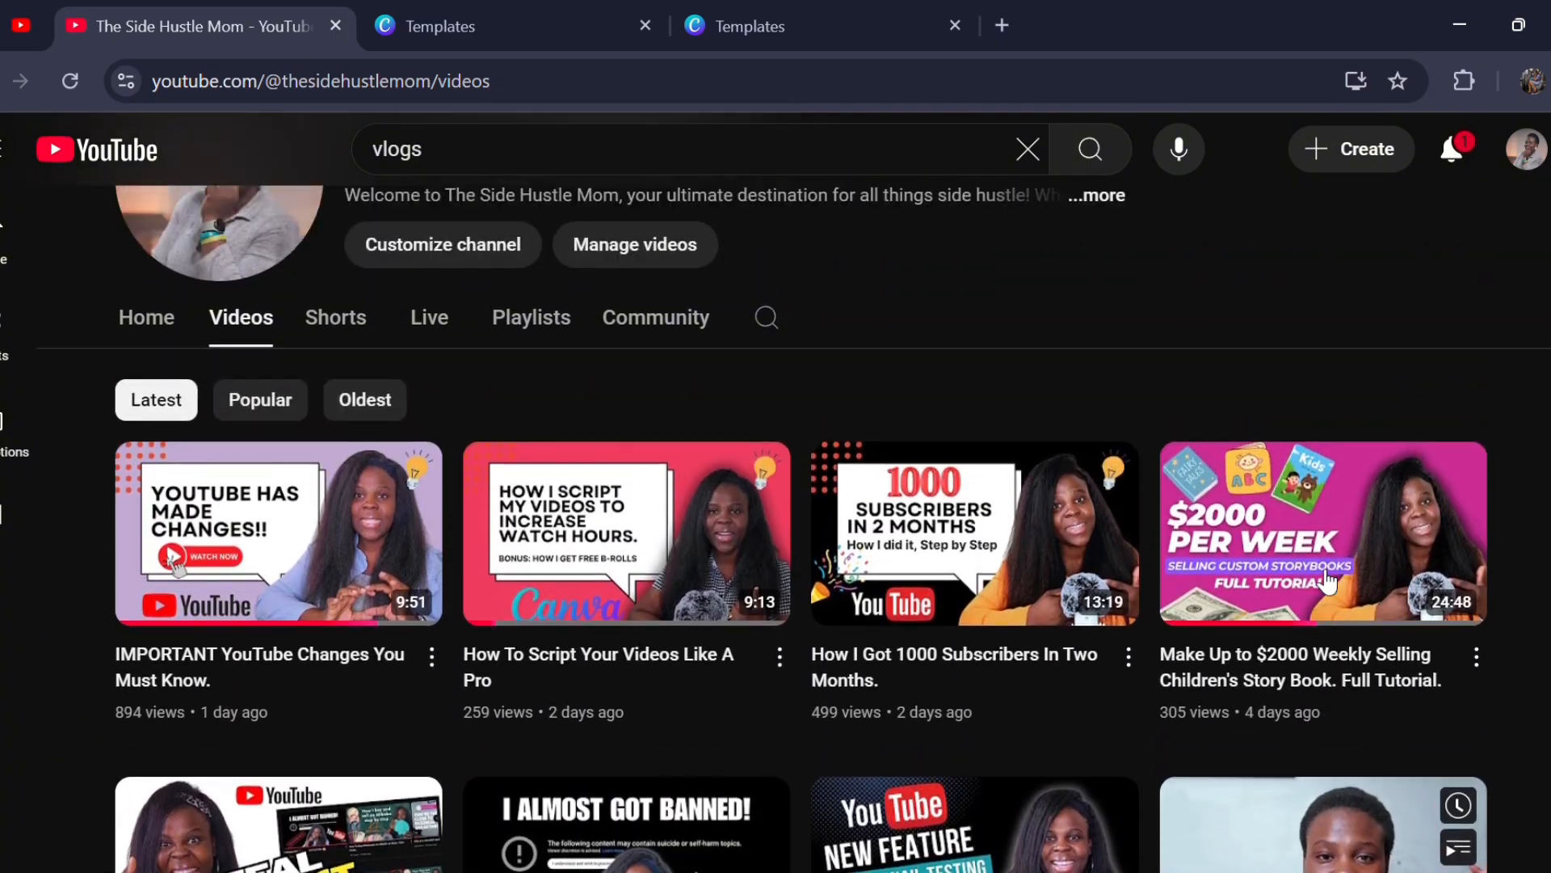
pyautogui.scroll(3, 1322, 579)
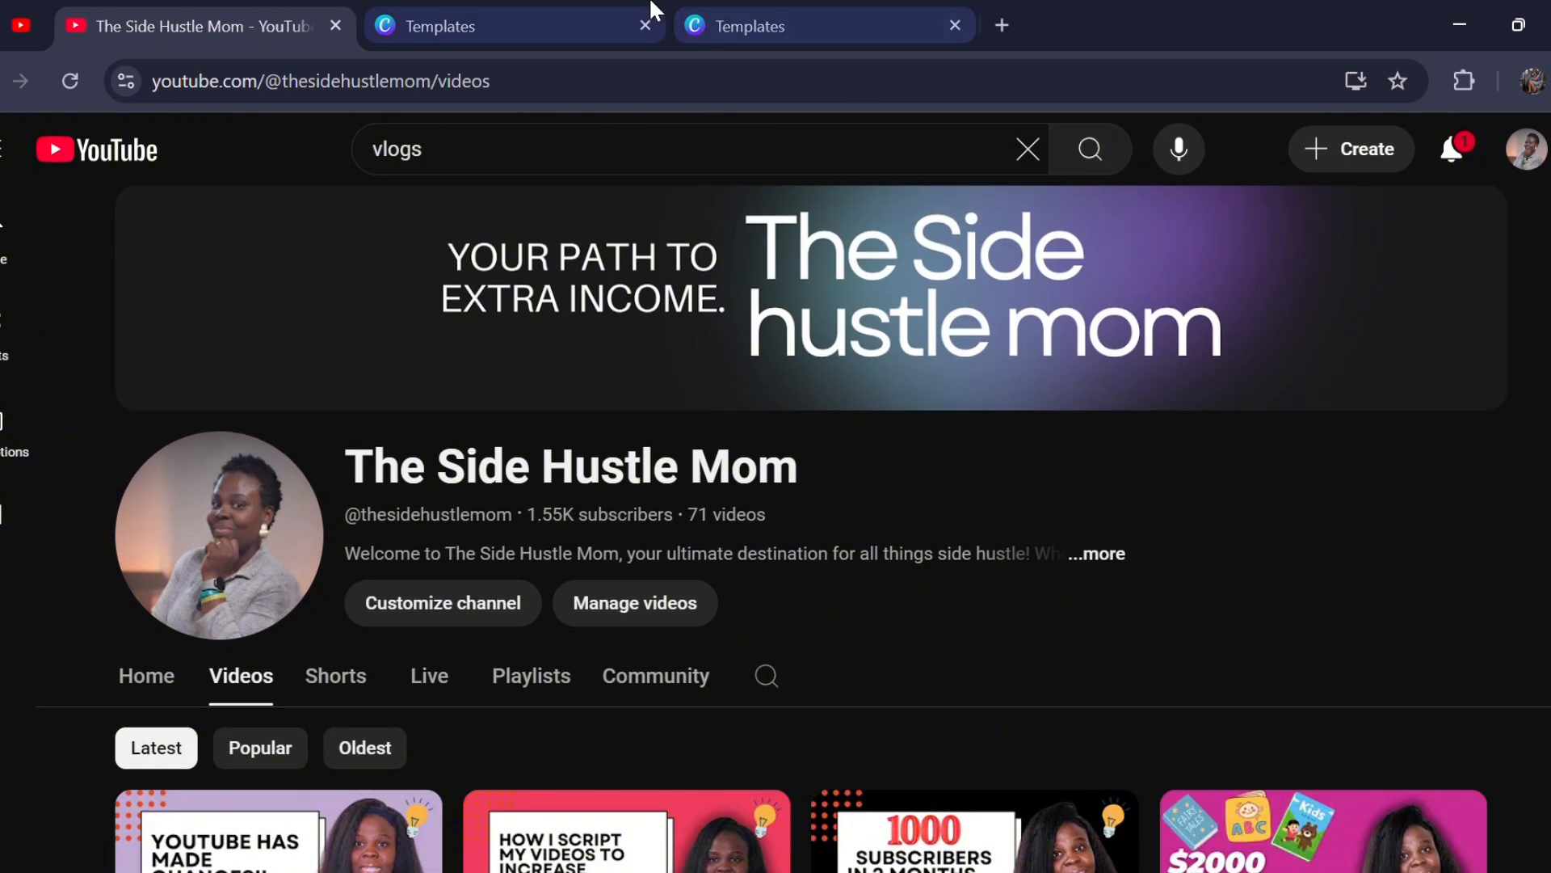
# - Switch back to Canva, start customizing the "Most Attractive Youtube Thumbnail" template and show the uploaded images
pyautogui.click(757, 17)
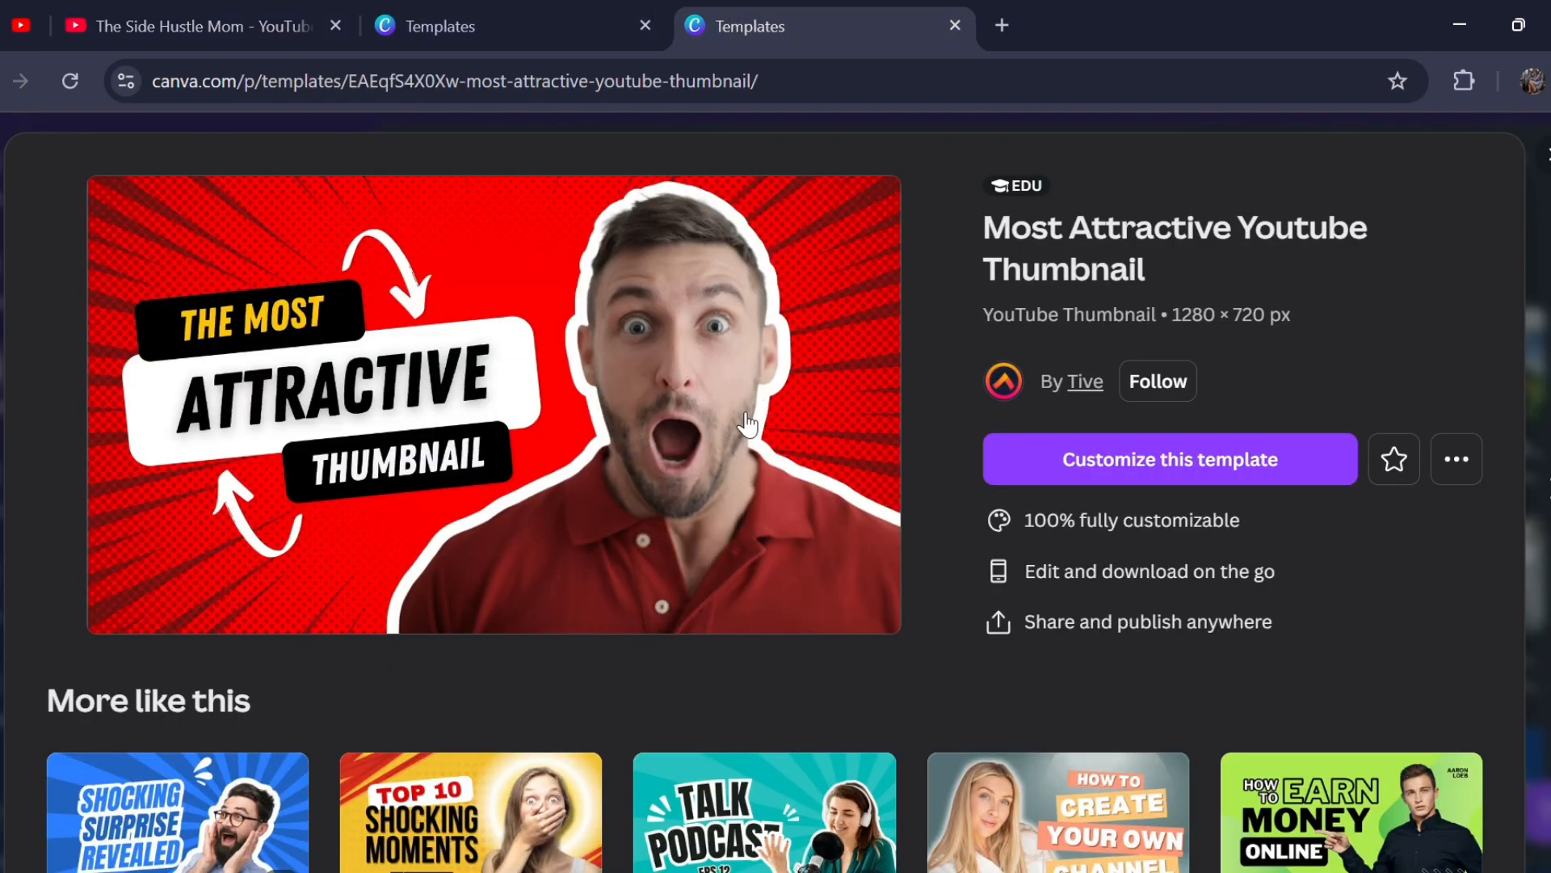
pyautogui.click(1084, 461)
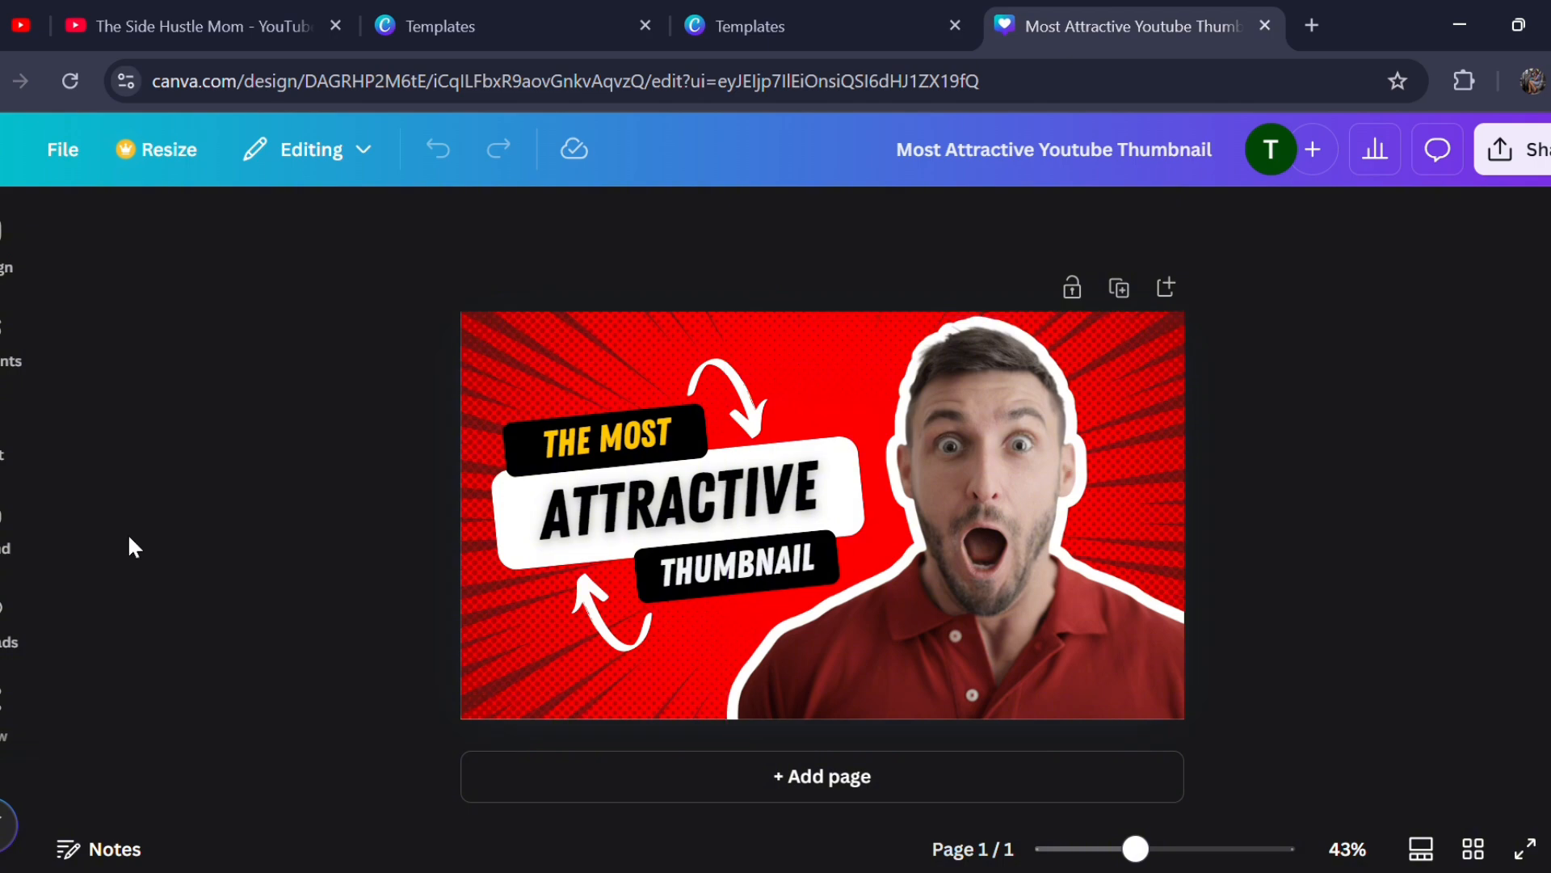
pyautogui.click(7, 626)
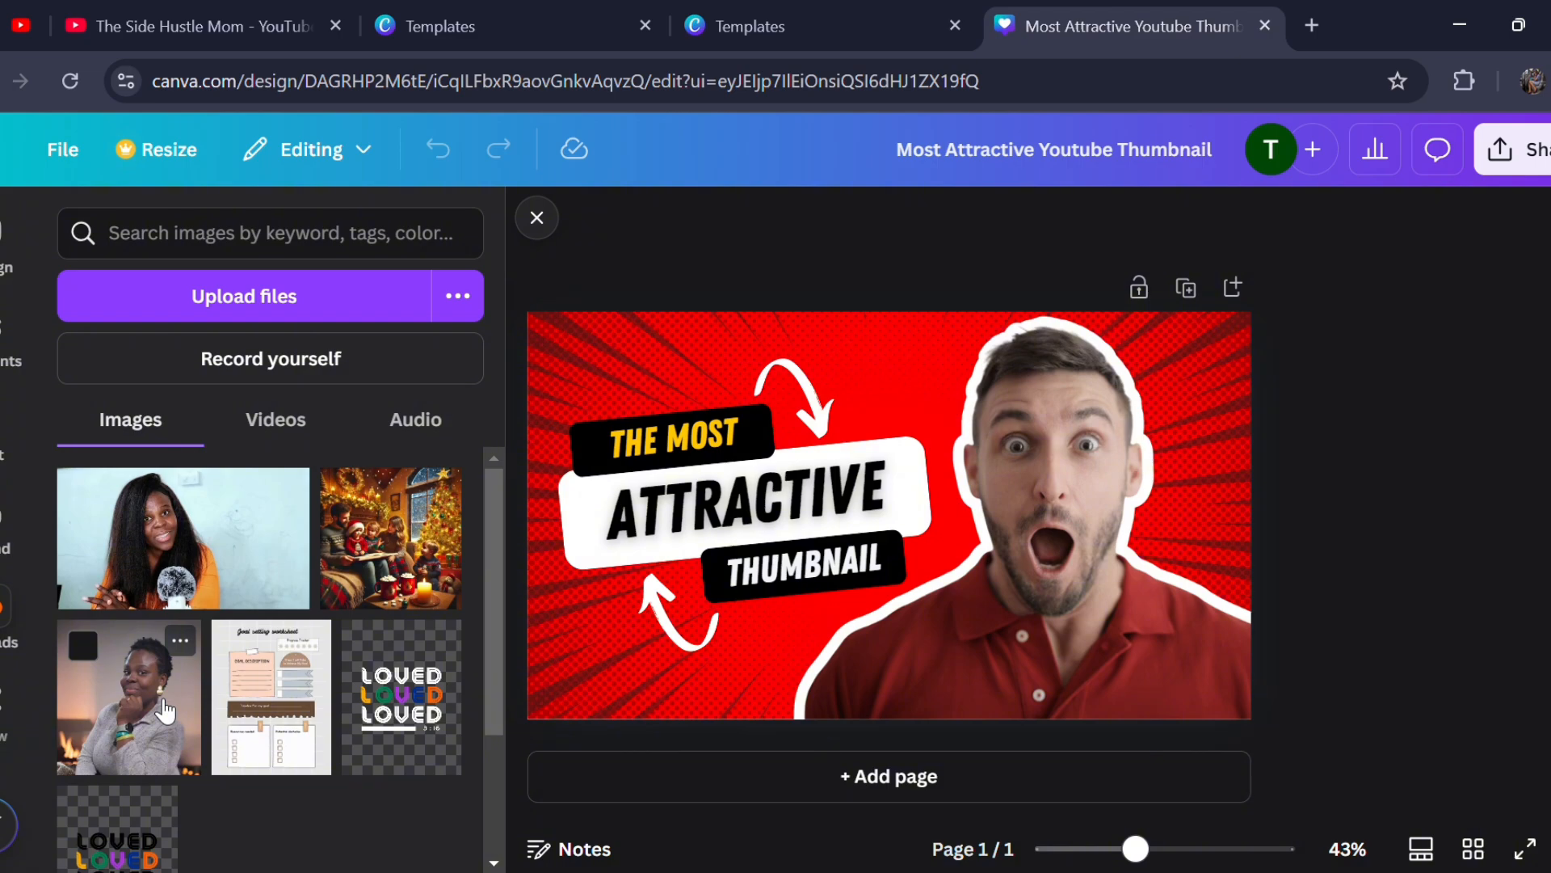
# - Delete the cut-out photo of the shocked man from the thumbnail
pyautogui.moveTo(164, 711); pyautogui.dragTo(501, 648)
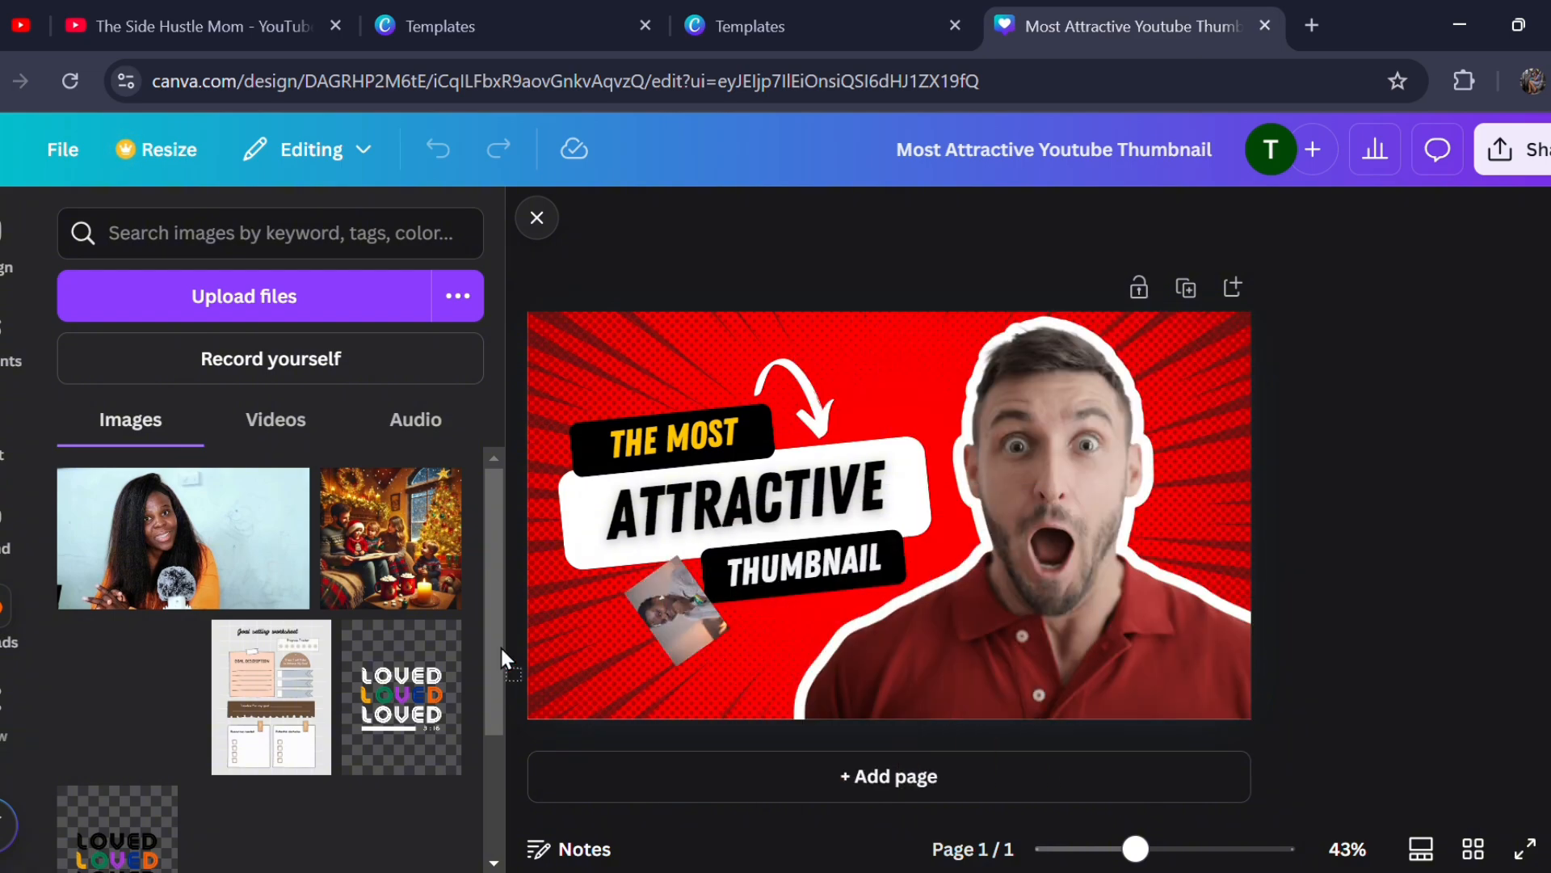
pyautogui.click(1019, 556)
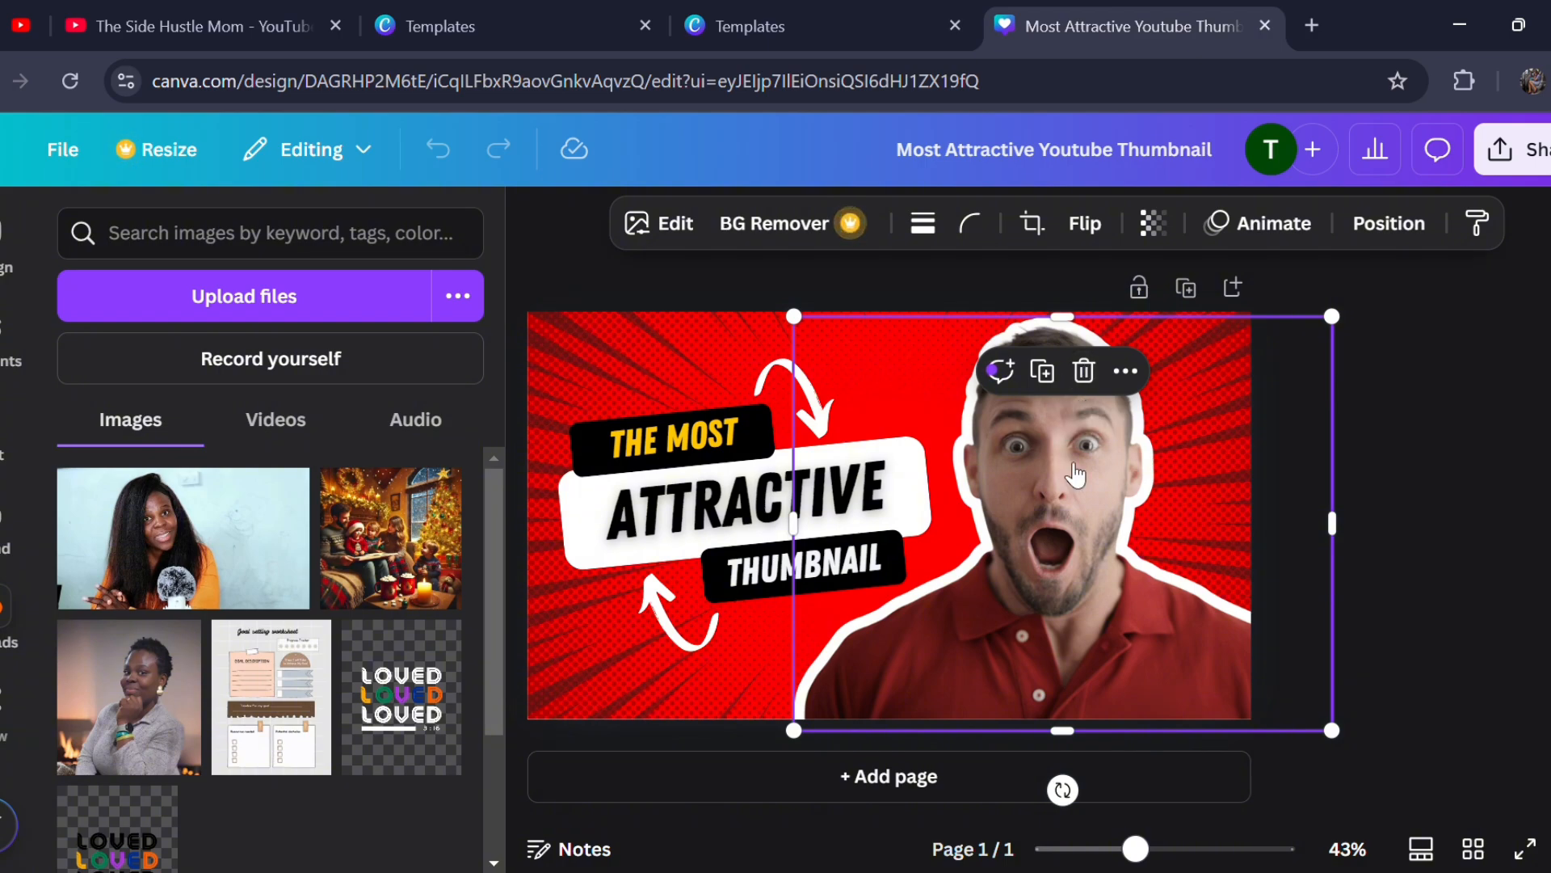
pyautogui.rightClick(1073, 476)
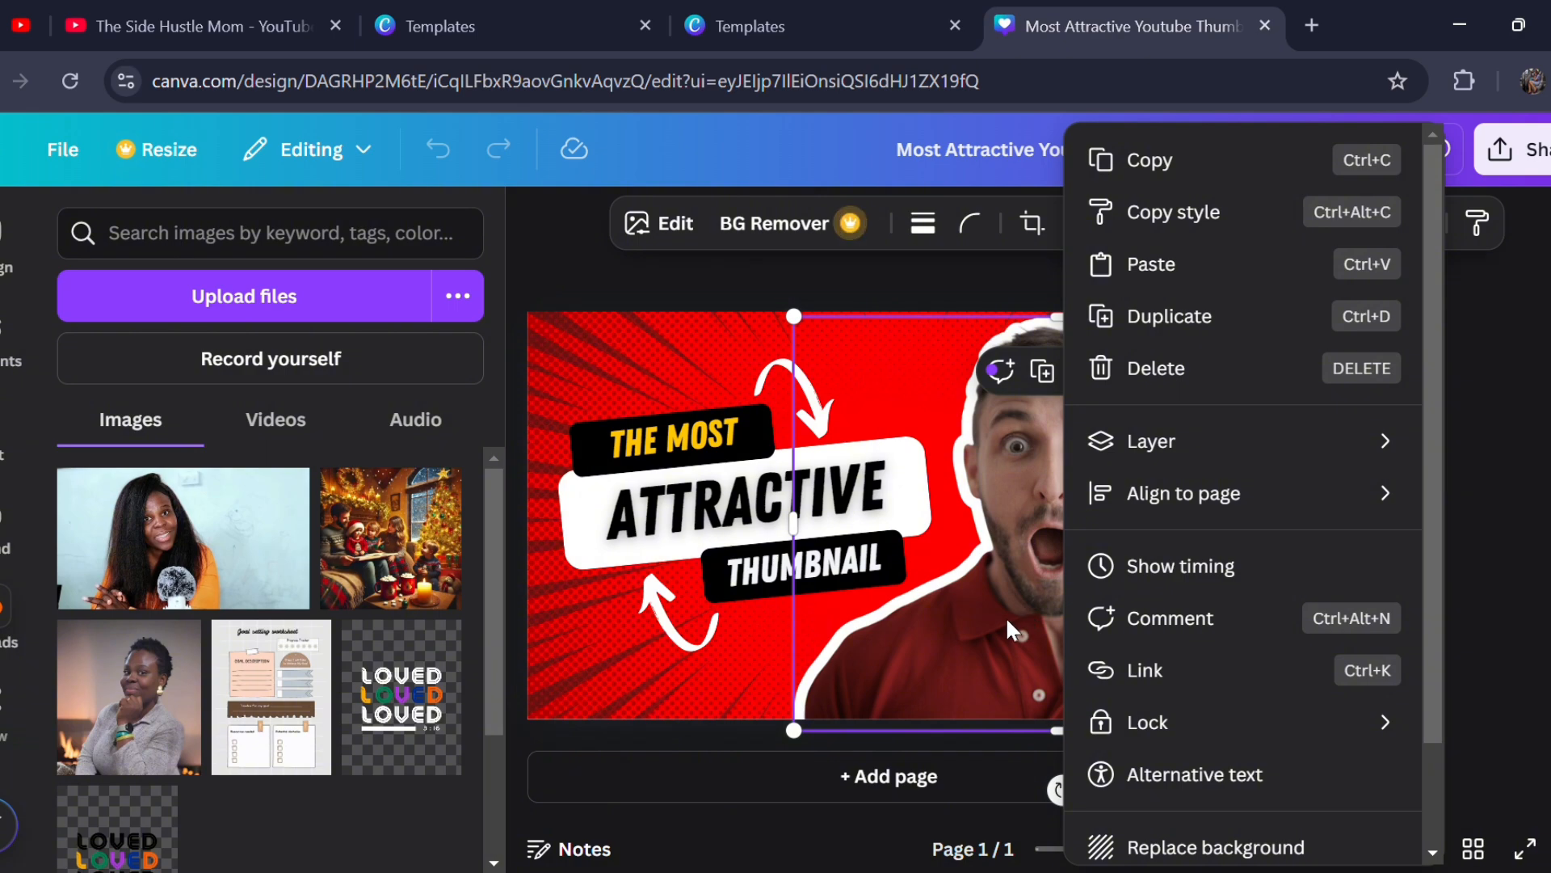
pyautogui.scroll(-2, 1247, 617)
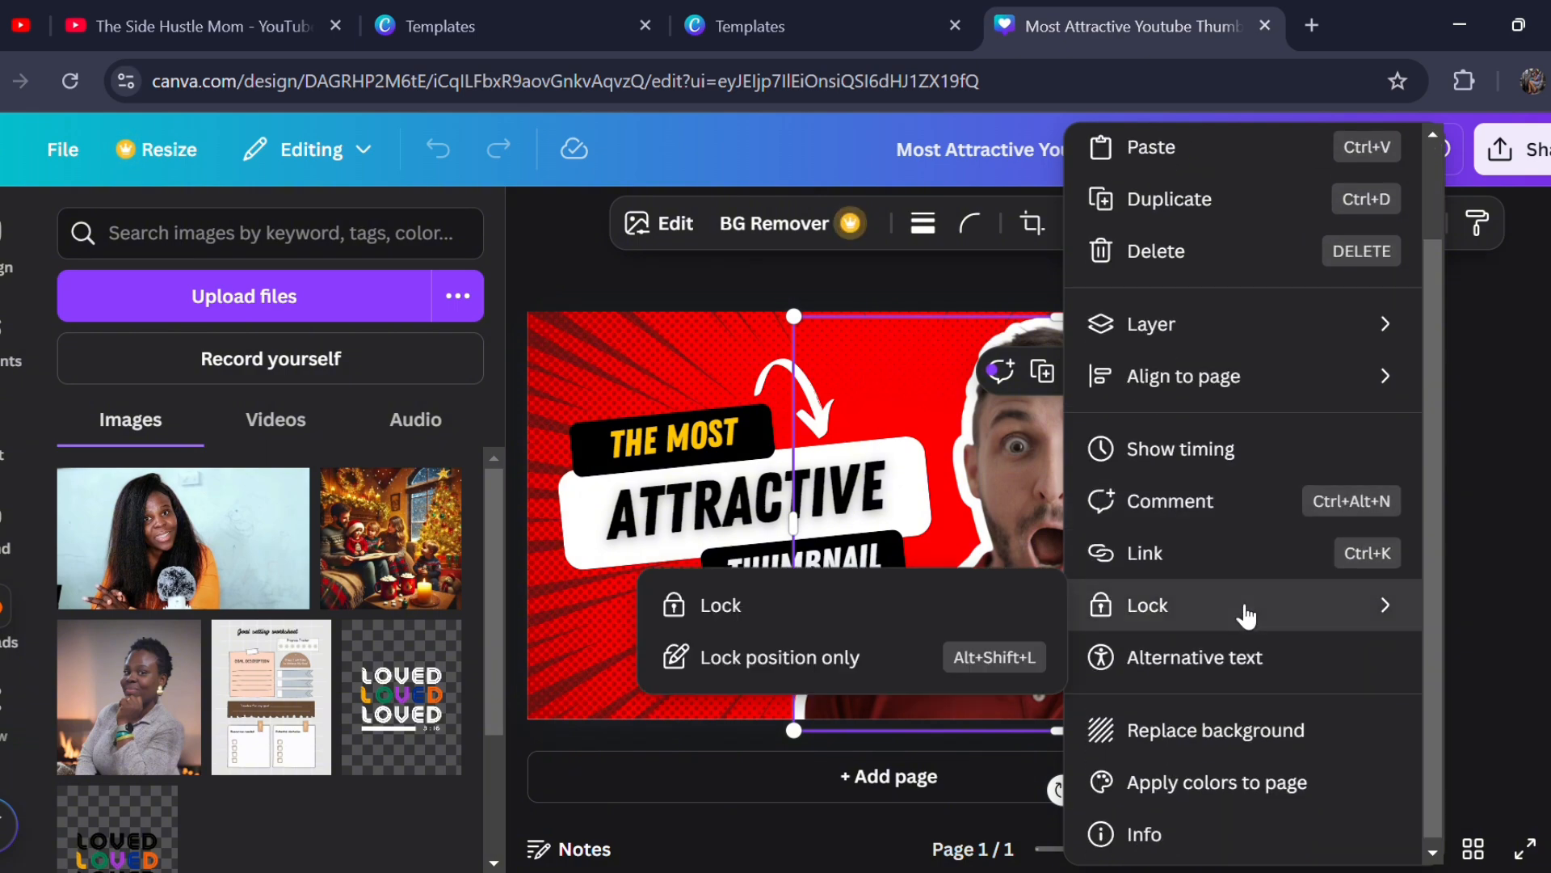
pyautogui.click(1004, 524)
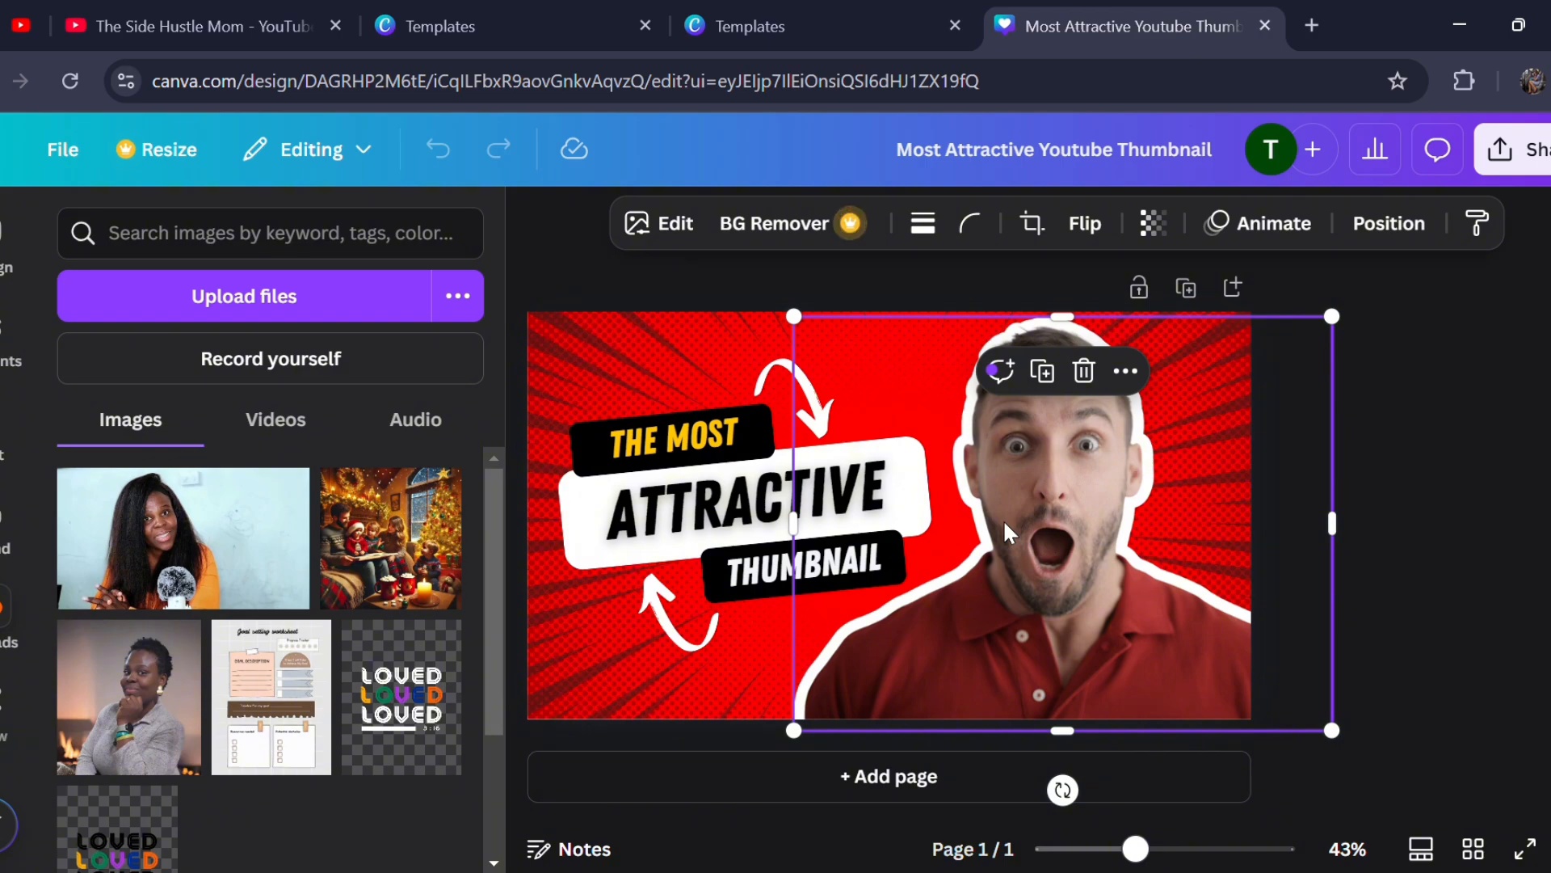
pyautogui.click(1084, 375)
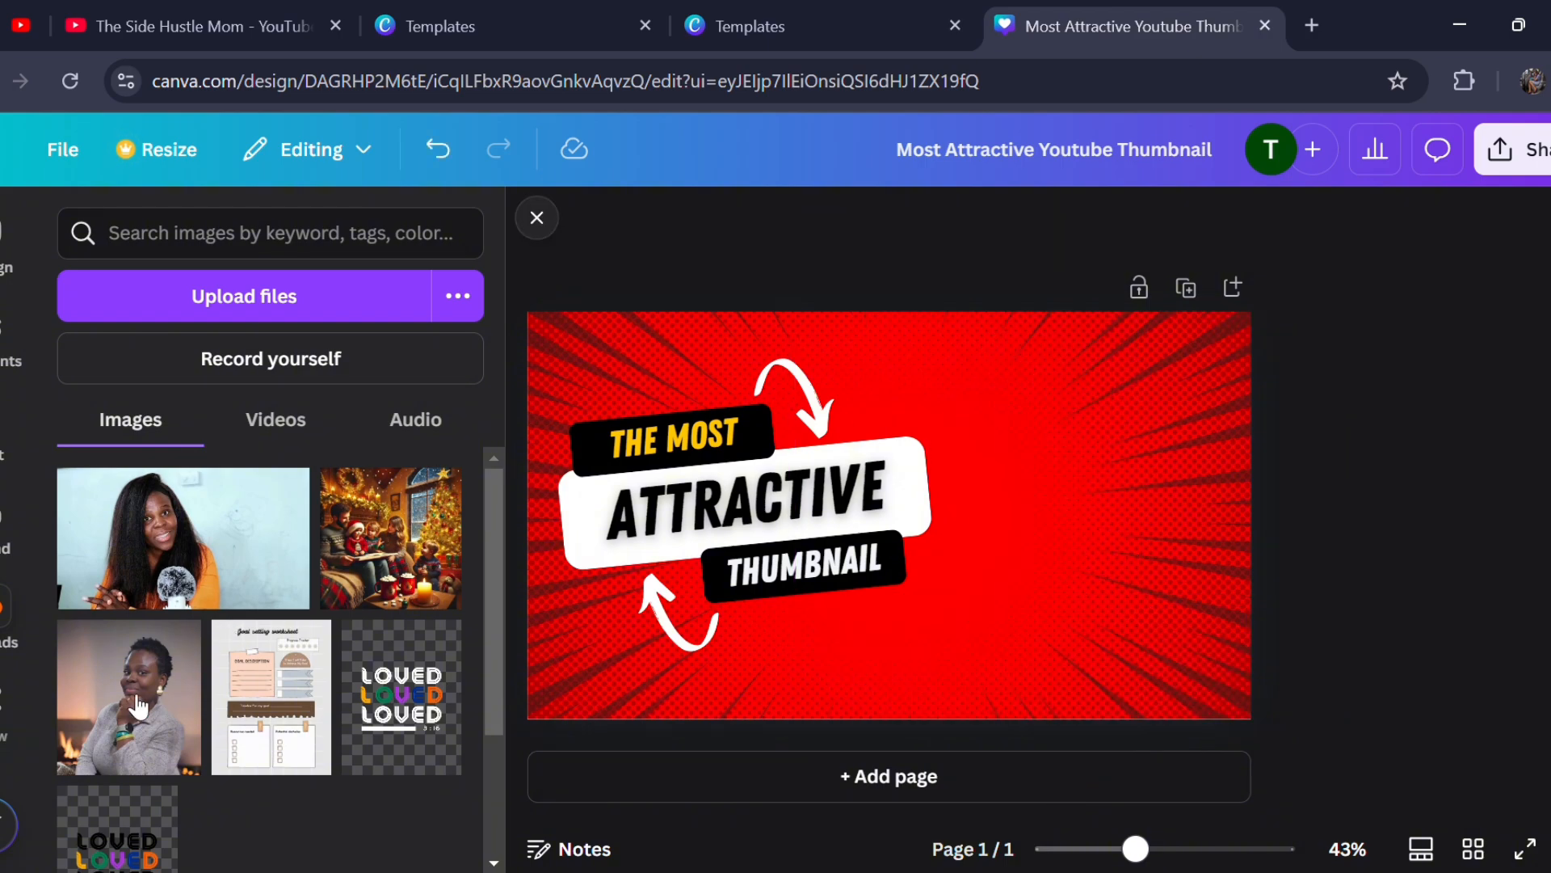
# - Add the uploaded portrait in the grey sweater to the design and place it on the empty area beside the headline
pyautogui.click(113, 720)
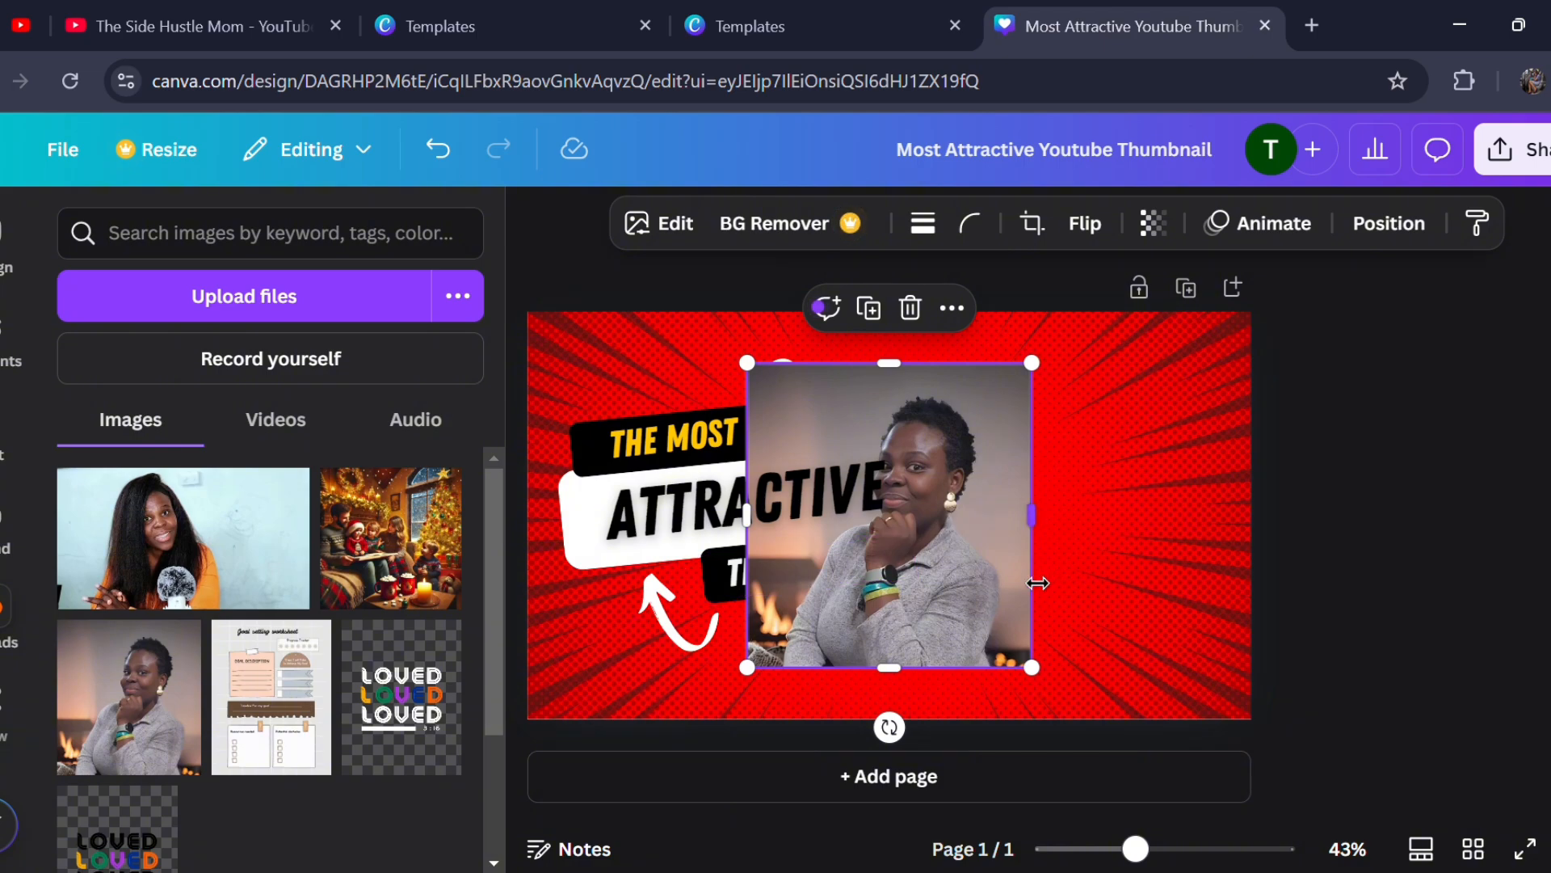
pyautogui.moveTo(1025, 575); pyautogui.dragTo(1165, 560)
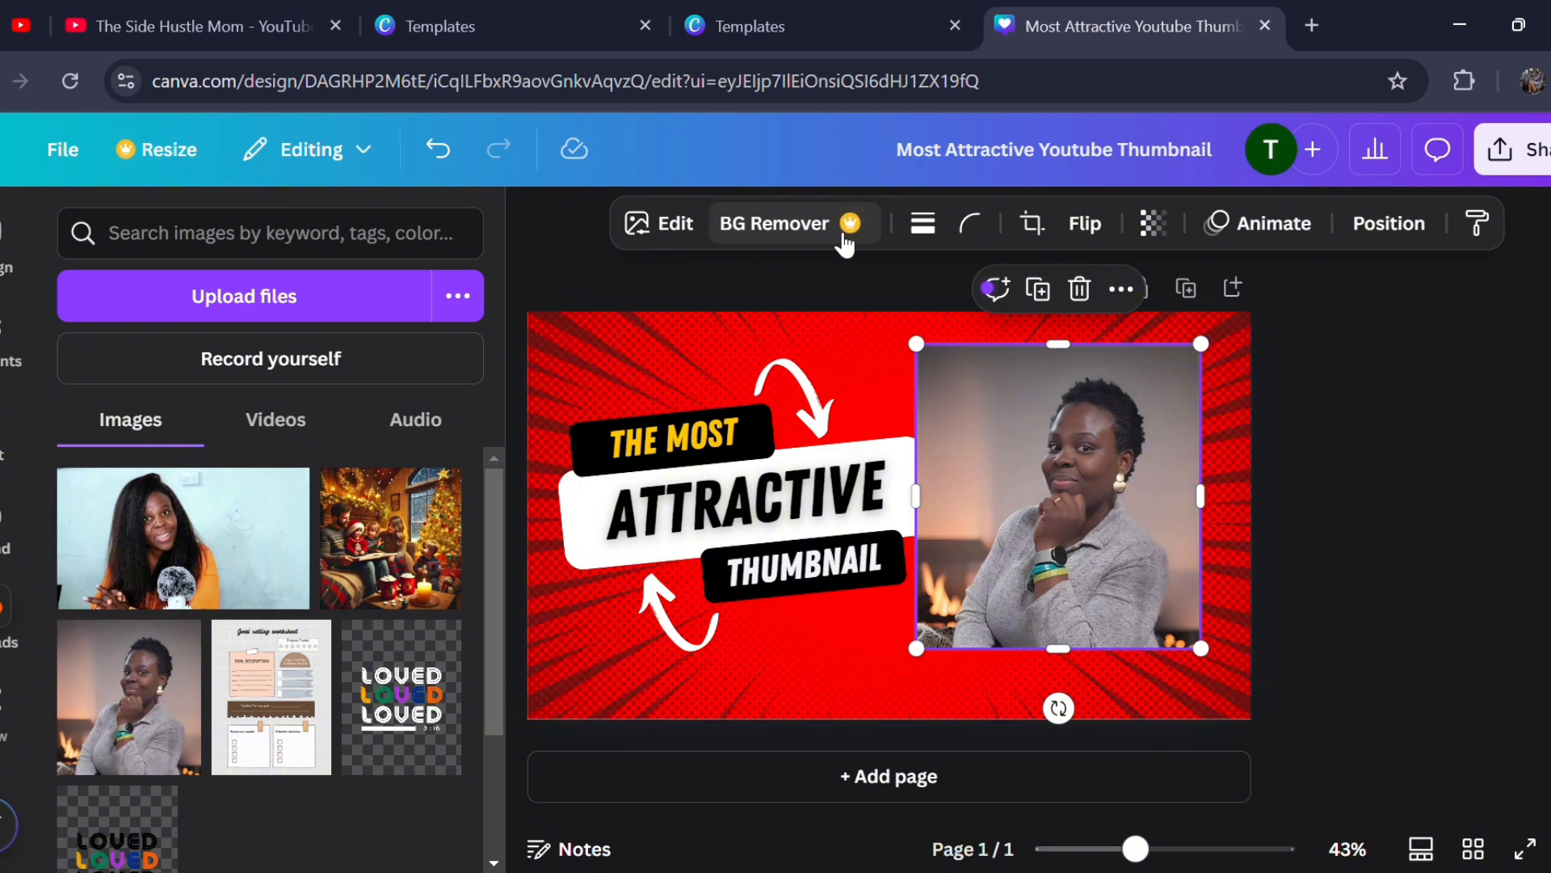
# - Remove the portrait's background and enlarge the cutout until it fills the thumbnail's height beside the headline
pyautogui.click(844, 238)
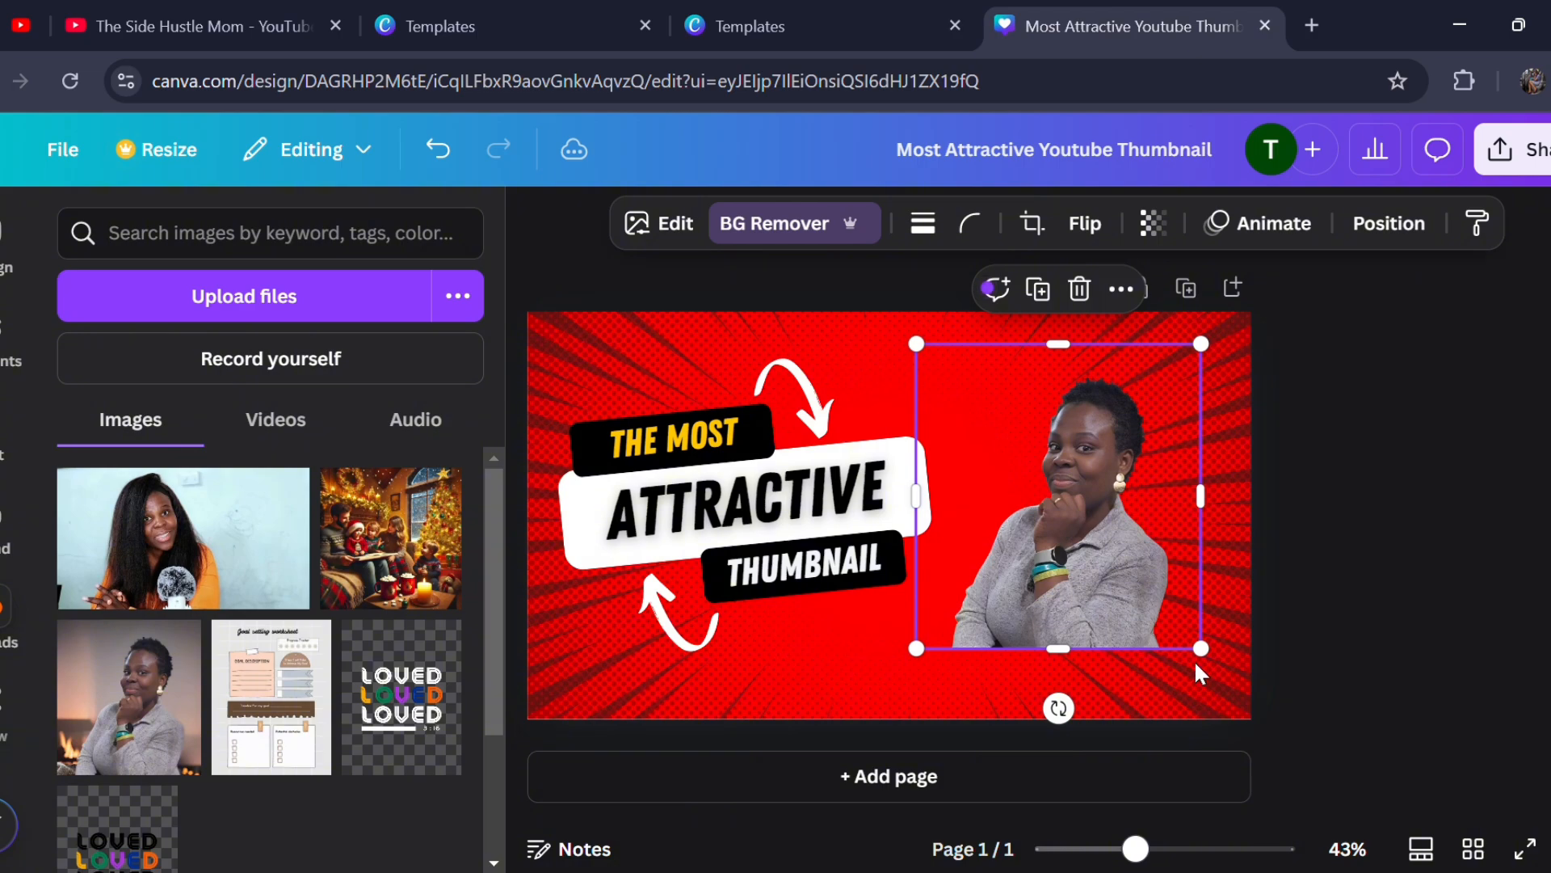
pyautogui.moveTo(1210, 665); pyautogui.dragTo(1262, 757)
pyautogui.moveTo(917, 344); pyautogui.dragTo(817, 333)
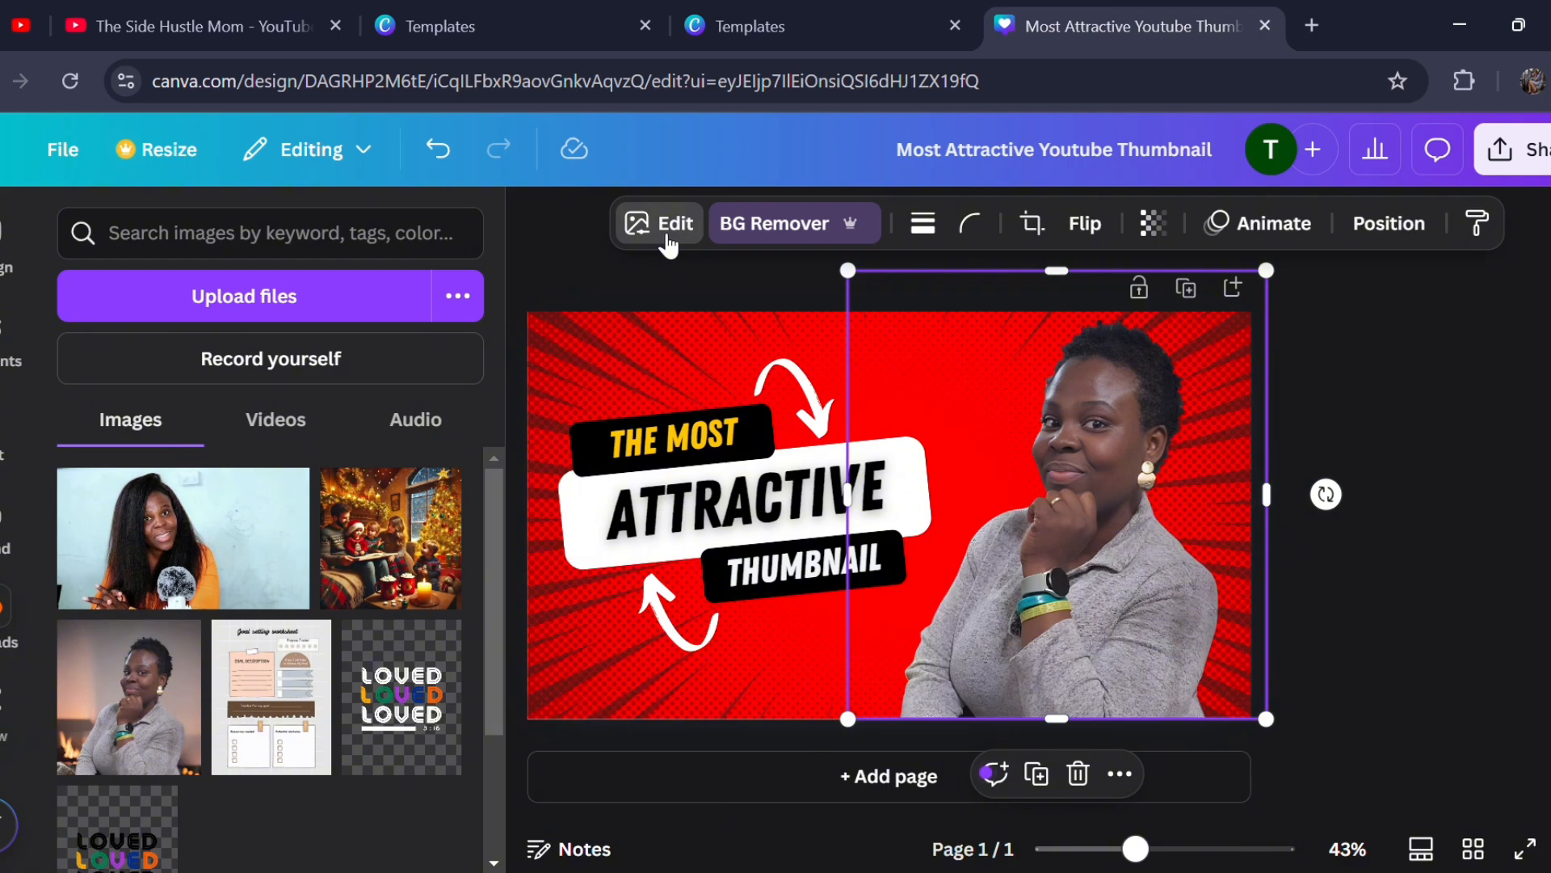
# - Open the Shadows effects for the portrait cutout, leaving the Background Remover brushes unused
pyautogui.click(668, 226)
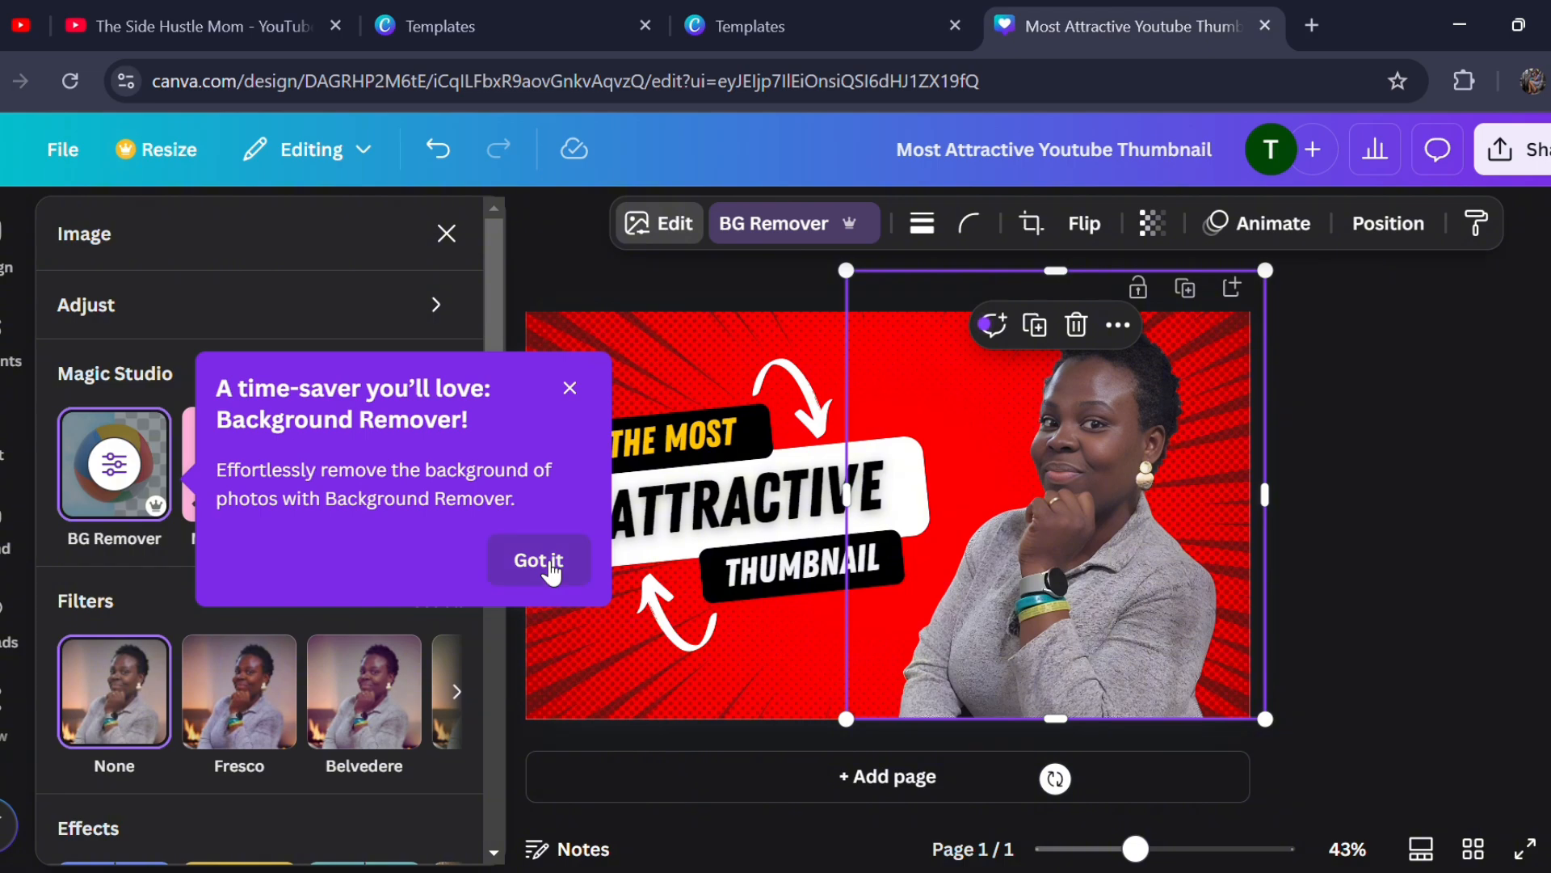
pyautogui.click(536, 563)
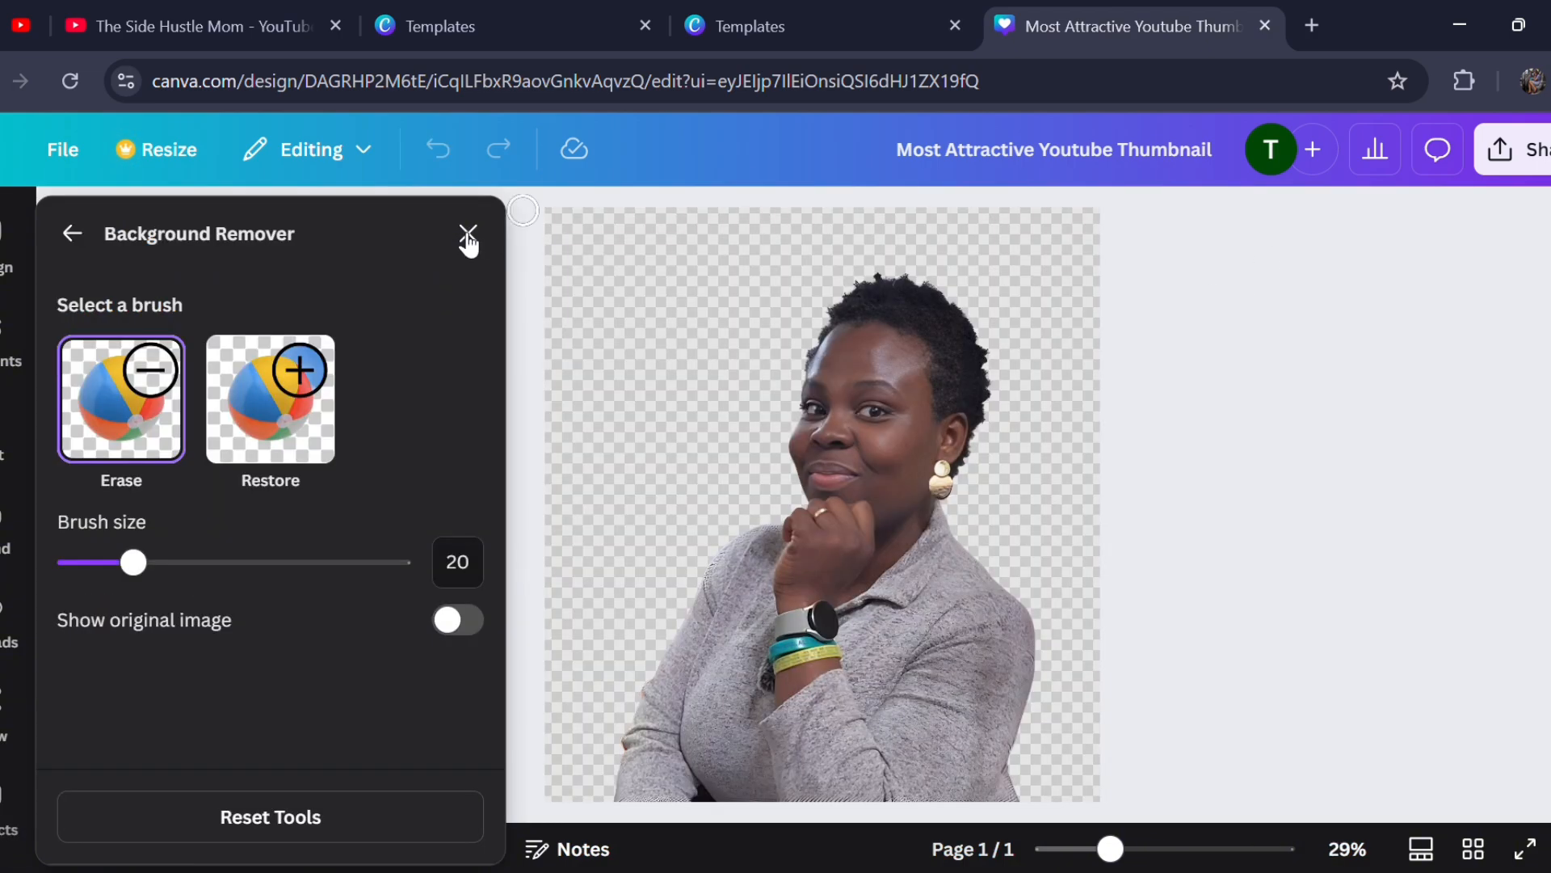
pyautogui.click(80, 233)
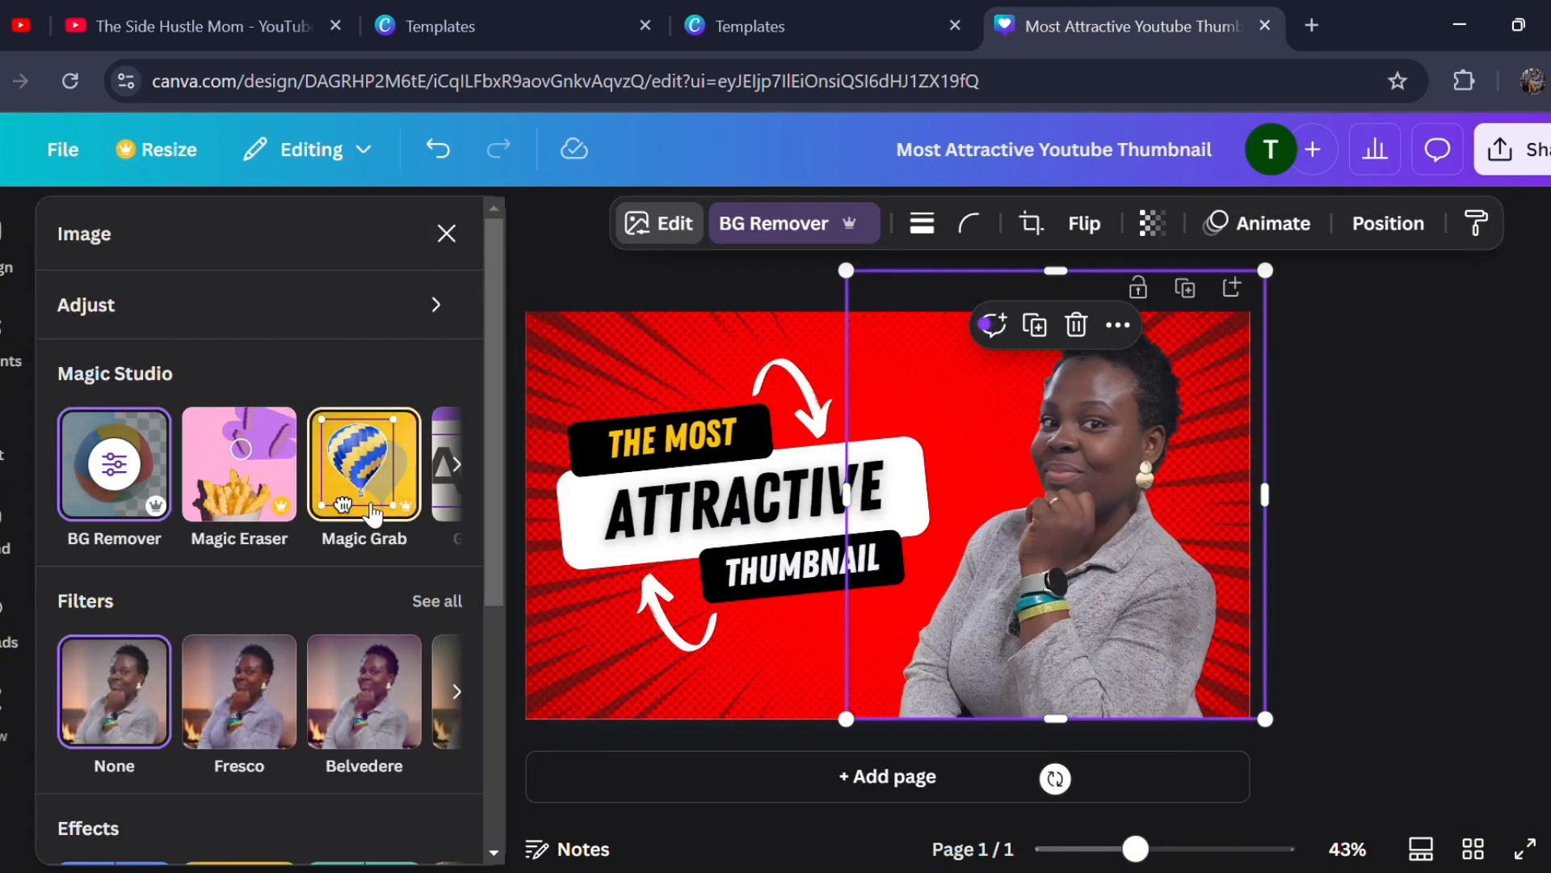
pyautogui.hscroll(5, 365, 503)
pyautogui.scroll(-3, 372, 513)
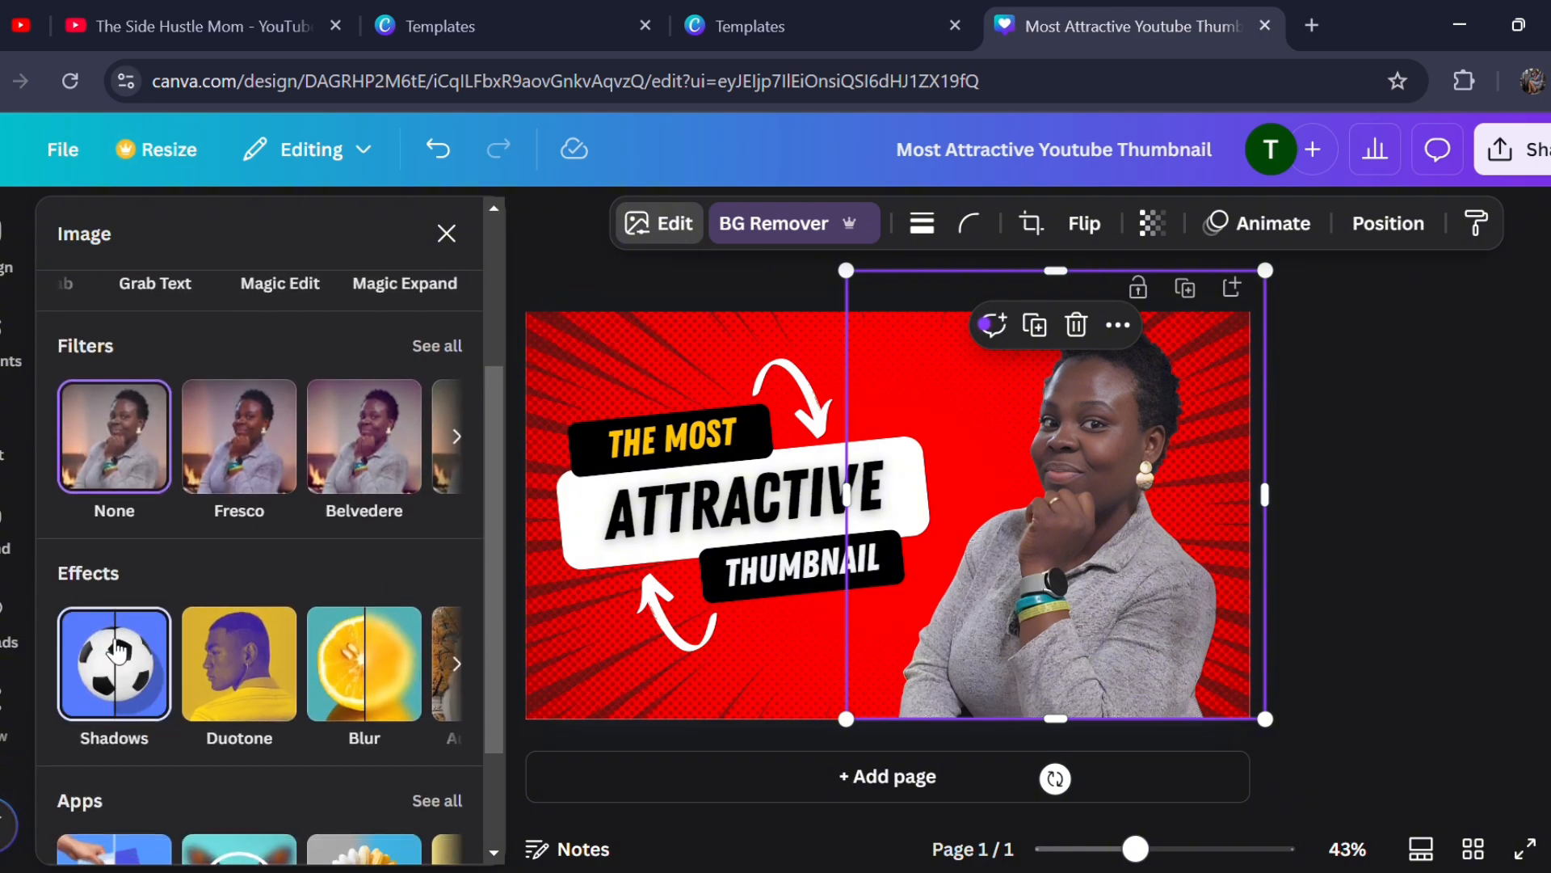
pyautogui.click(134, 693)
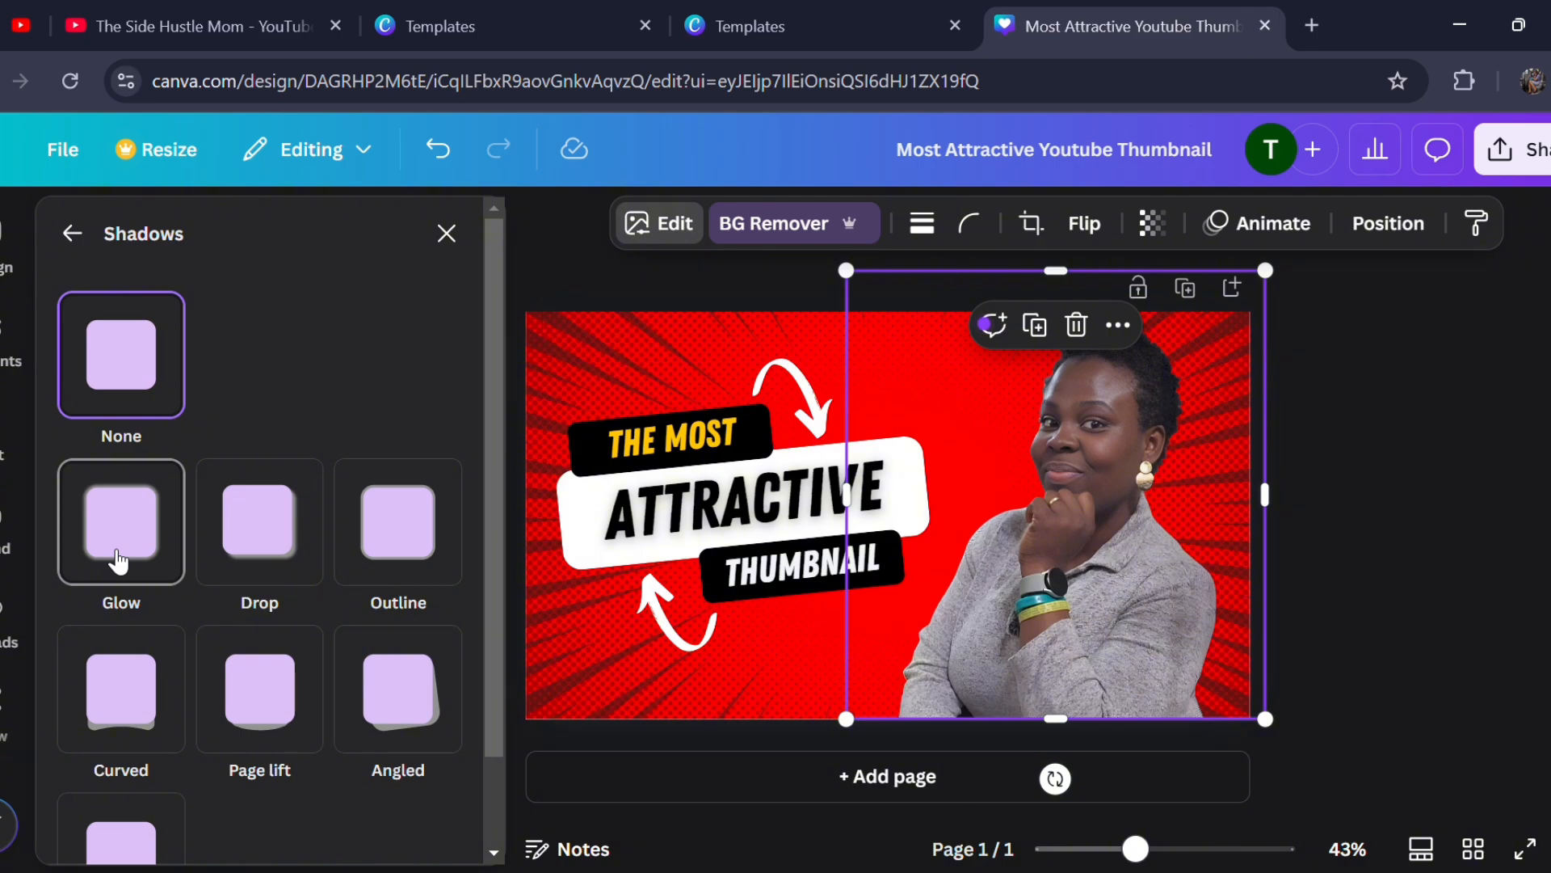
# - Try a Glow shadow on the portrait cutout with its size raised to 41
pyautogui.click(119, 560)
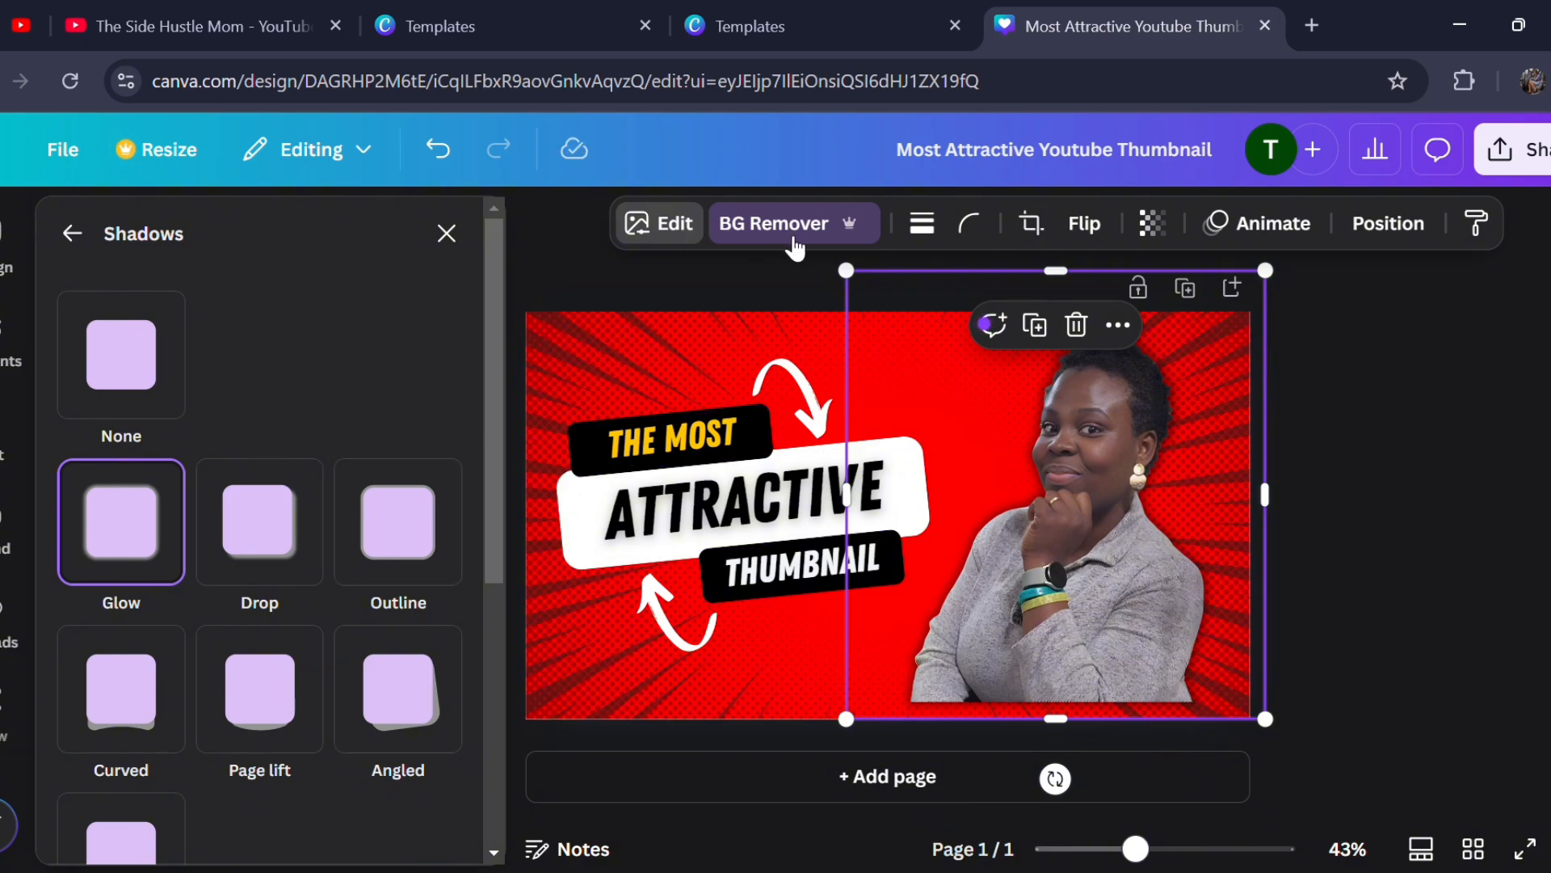
pyautogui.scroll(-3, 320, 731)
pyautogui.scroll(-2, 316, 731)
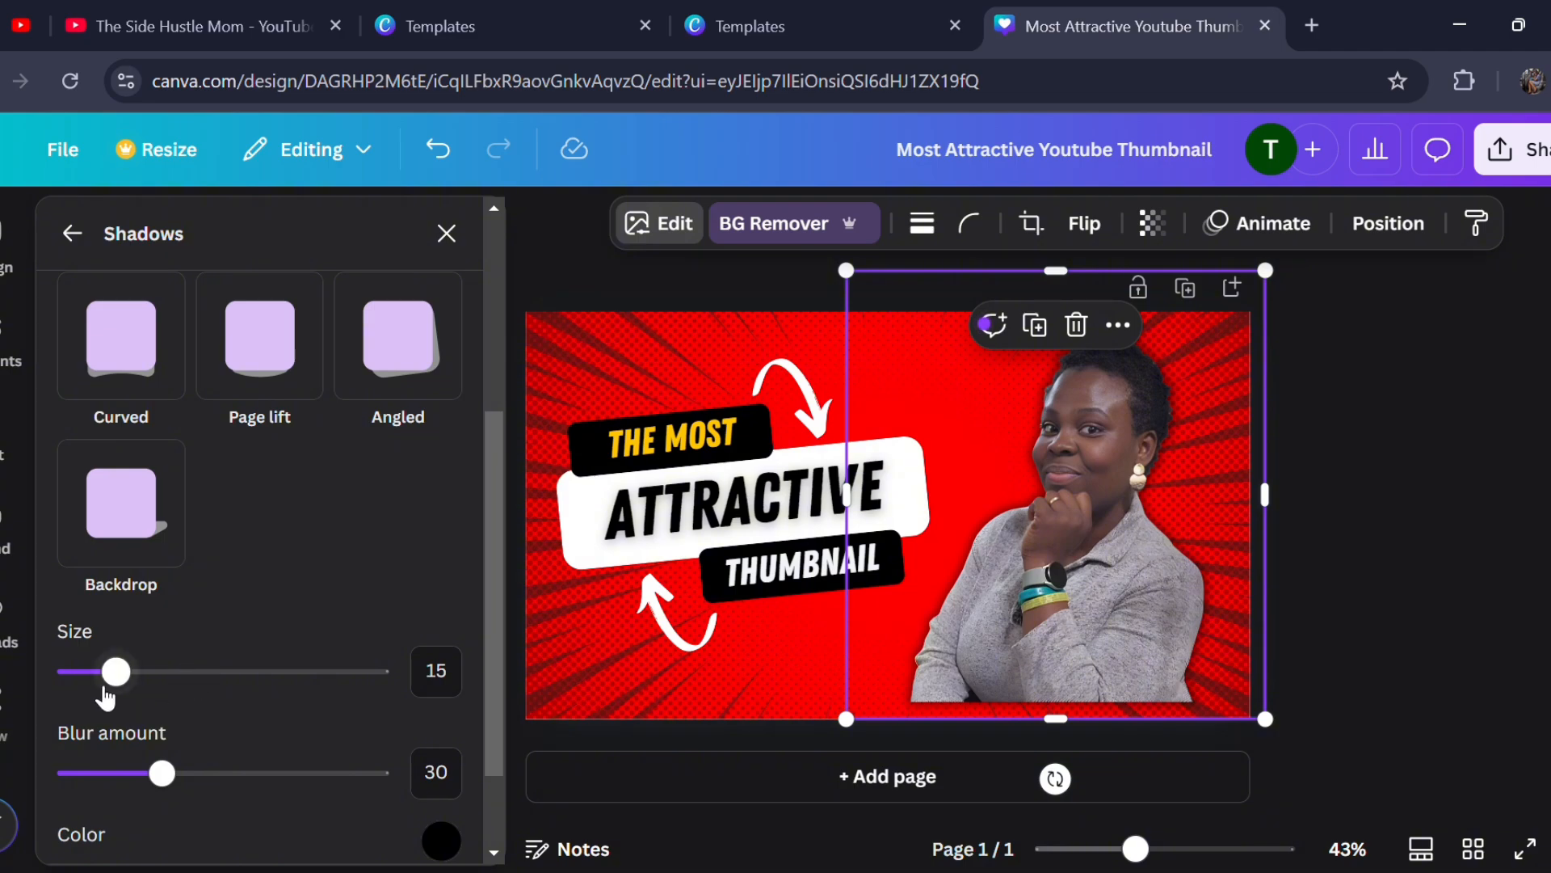
pyautogui.moveTo(118, 686); pyautogui.dragTo(207, 743)
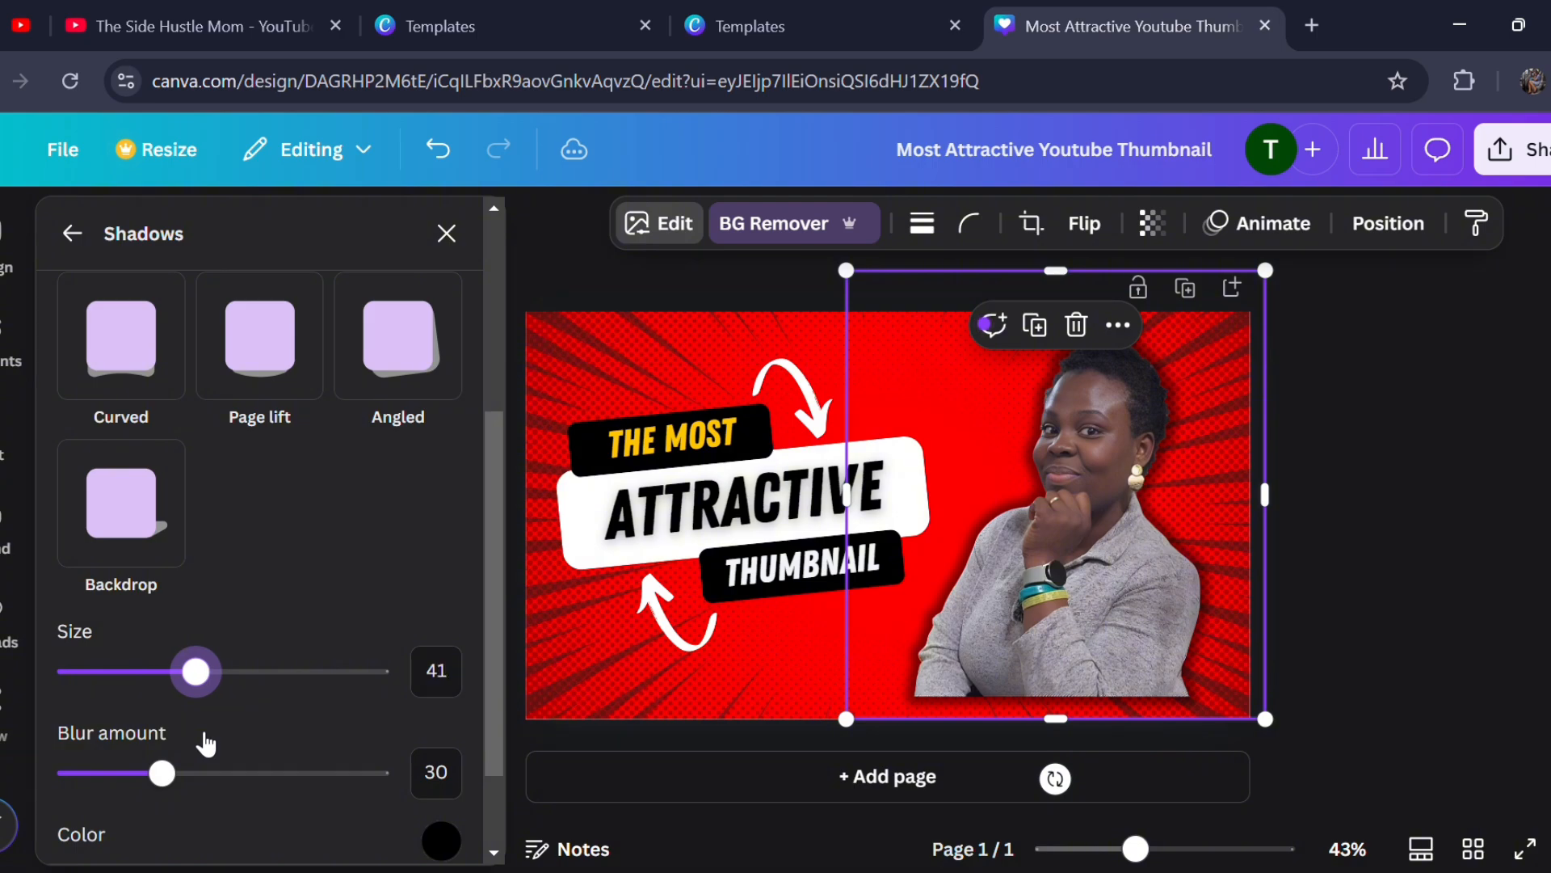
# - Switch the portrait's shadow to Drop and nudge the cutout slightly upward
pyautogui.scroll(4, 259, 646)
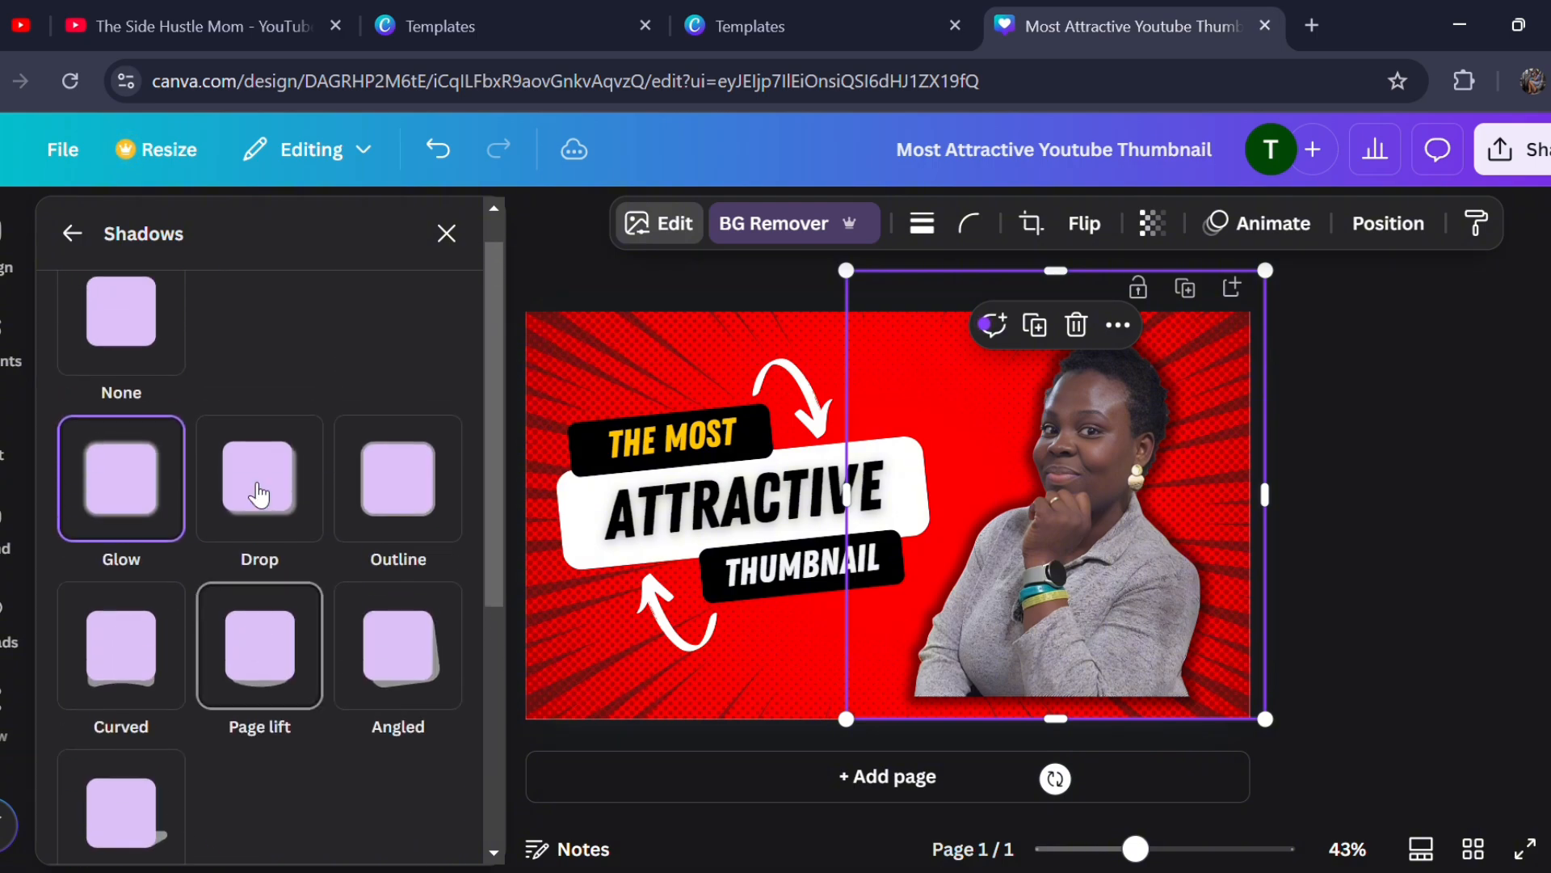
pyautogui.click(259, 476)
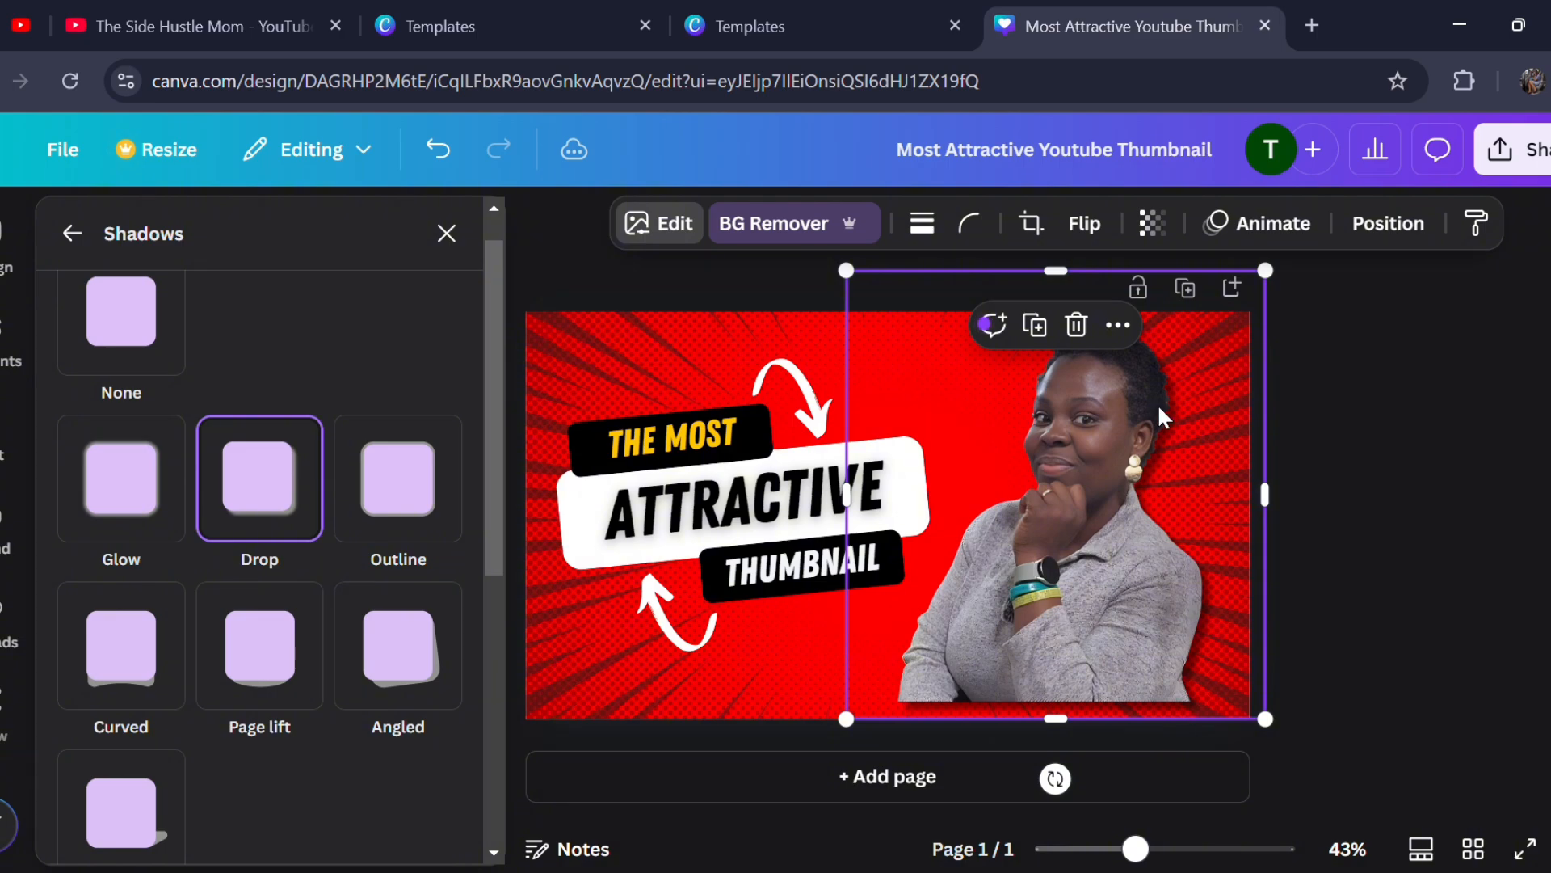
pyautogui.moveTo(1090, 585)
pyautogui.mouseDown()
pyautogui.moveTo(1126, 614)
pyautogui.moveTo(1114, 560)
pyautogui.moveTo(1115, 609)
pyautogui.moveTo(1100, 579)
pyautogui.mouseUp()
# - Try an Outline shadow around the portrait with size 18 and the light grey colour #B5AFAF
pyautogui.click(419, 529)
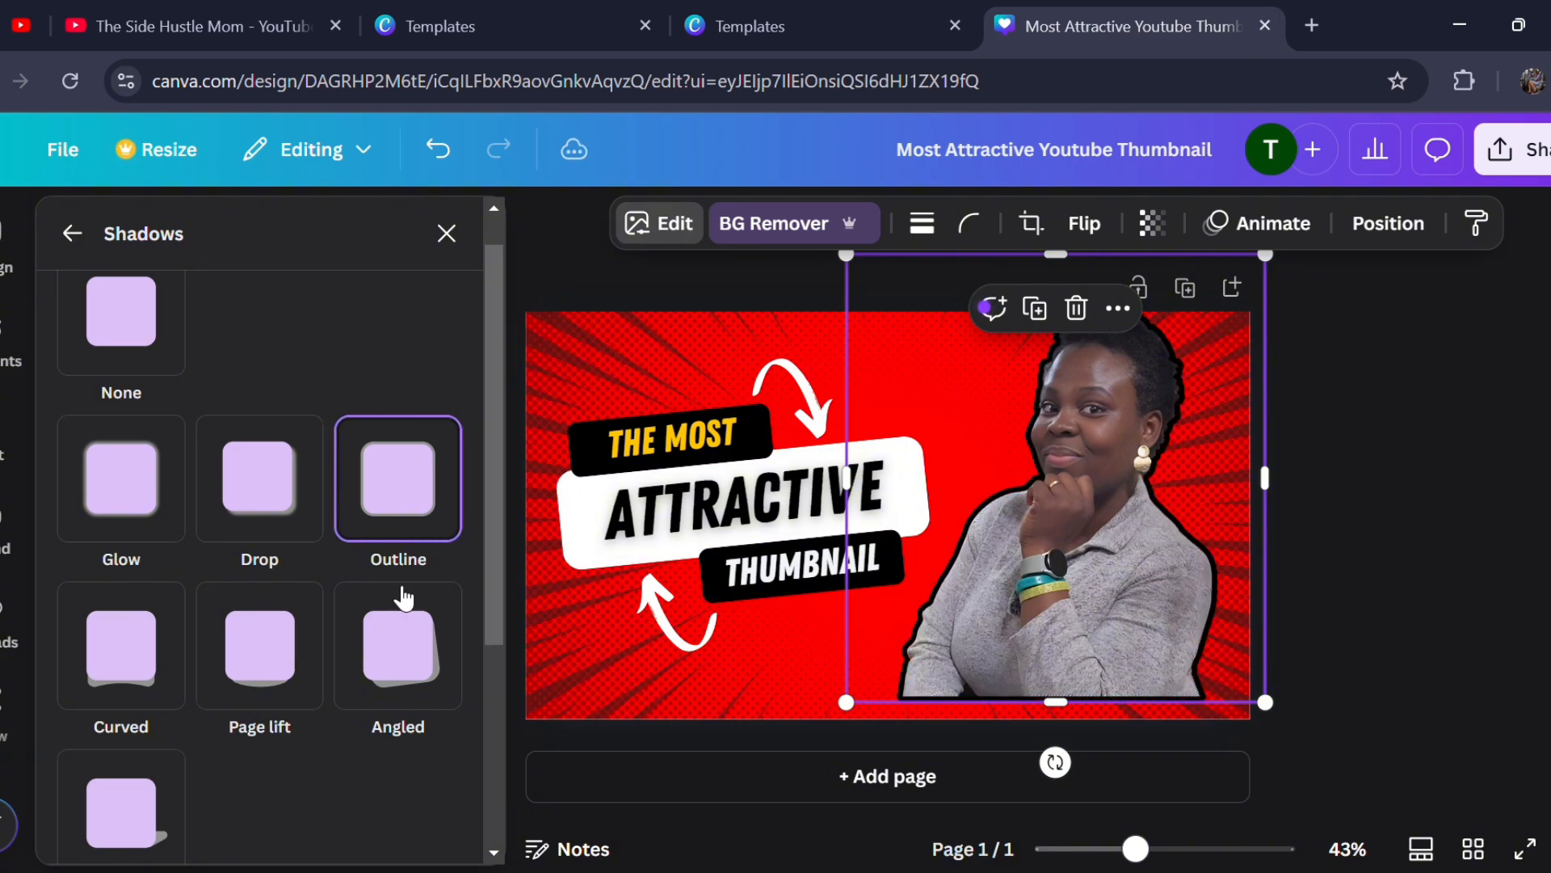
pyautogui.scroll(-3, 410, 640)
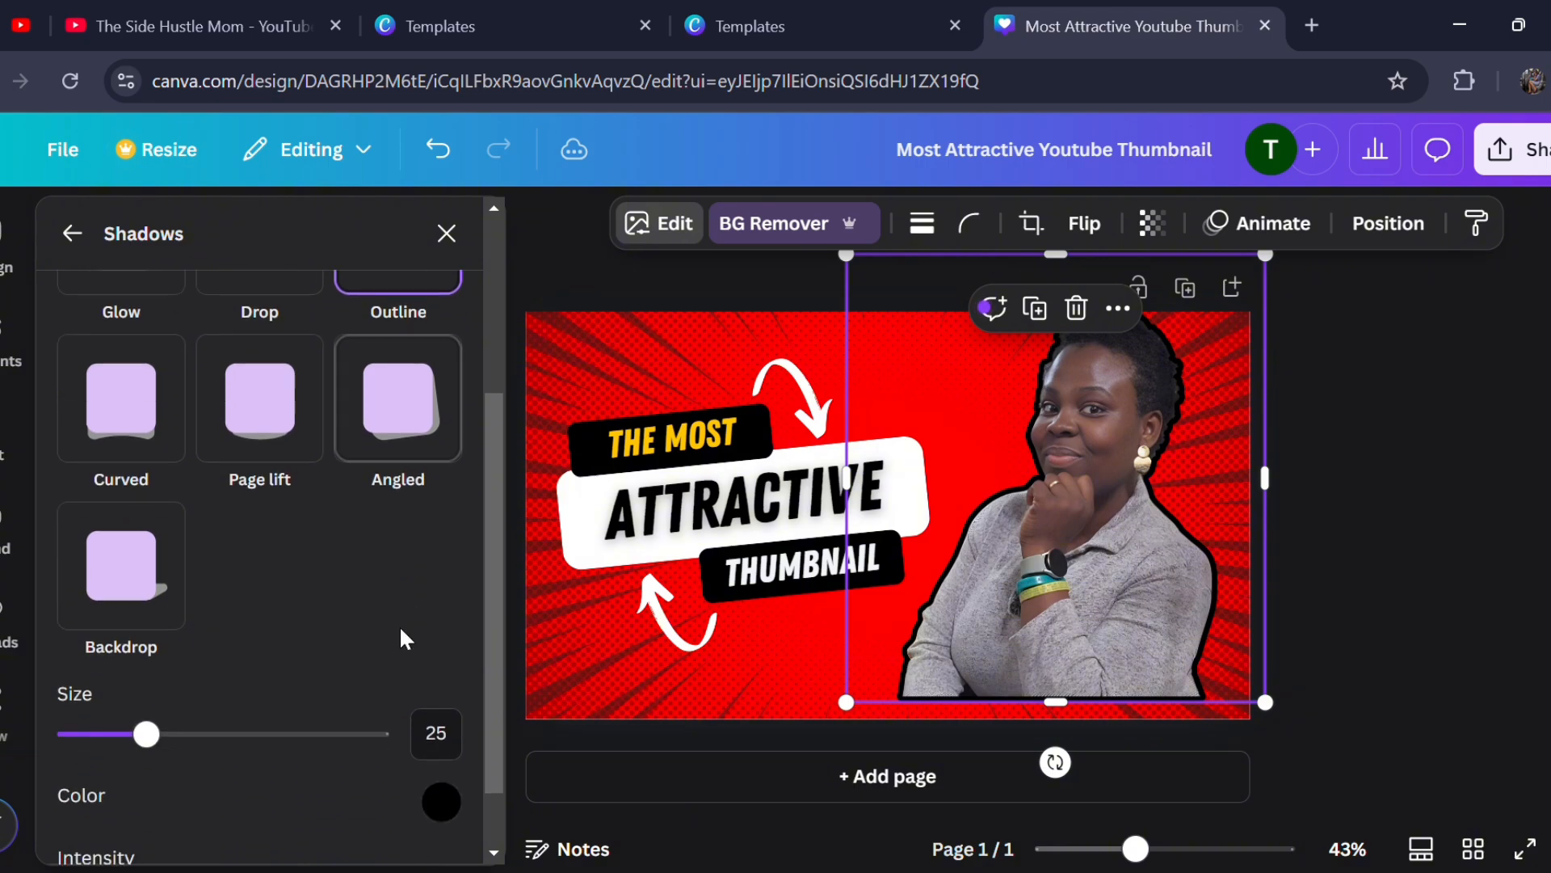
pyautogui.moveTo(164, 752); pyautogui.dragTo(135, 784)
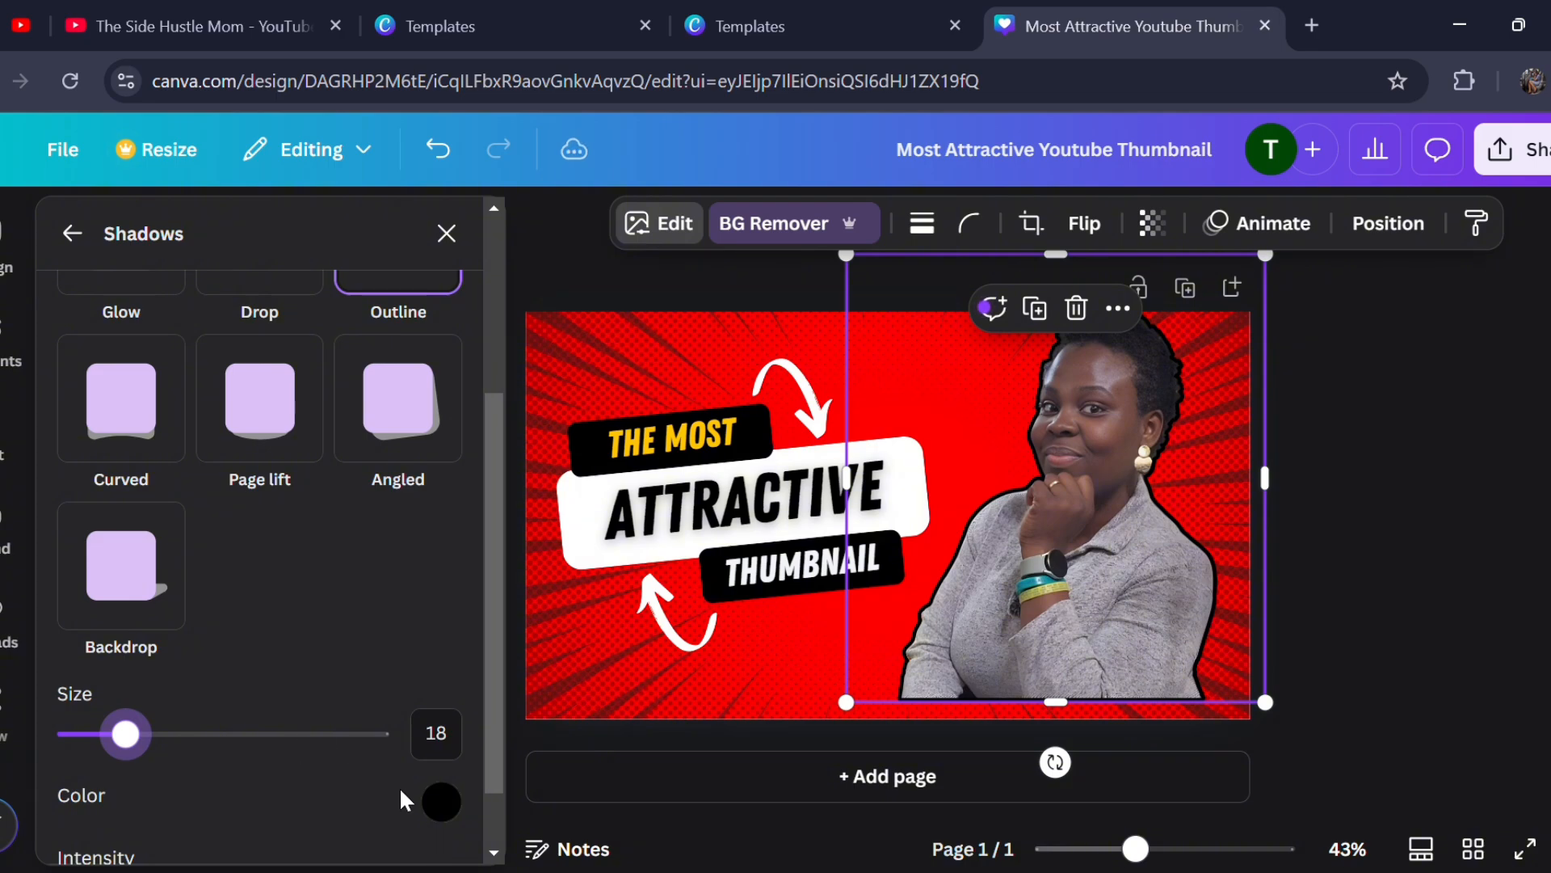
pyautogui.click(441, 804)
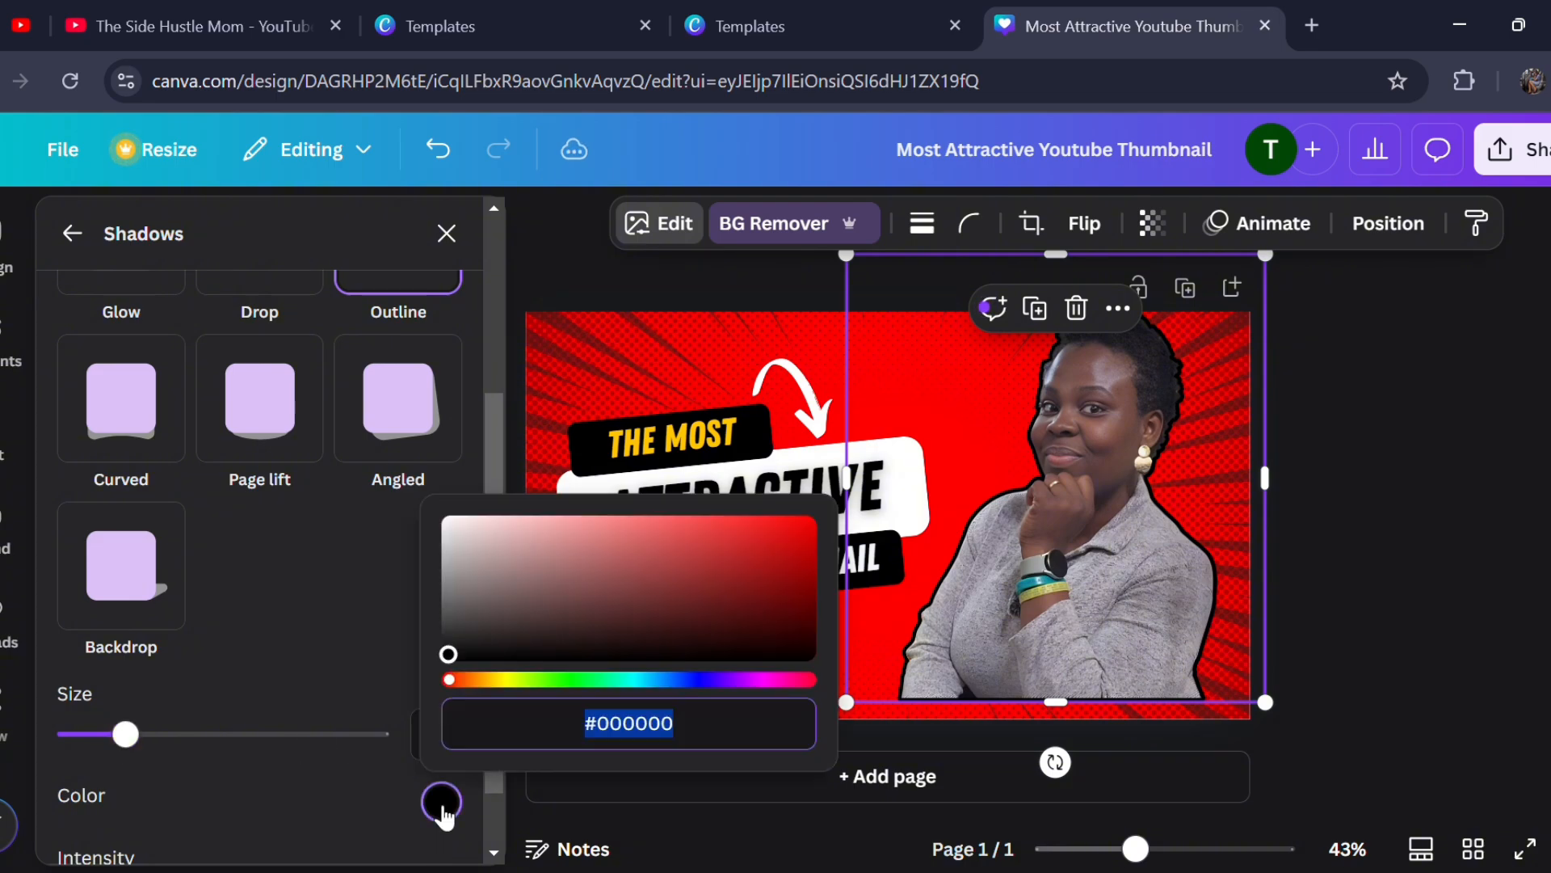
pyautogui.click(455, 557)
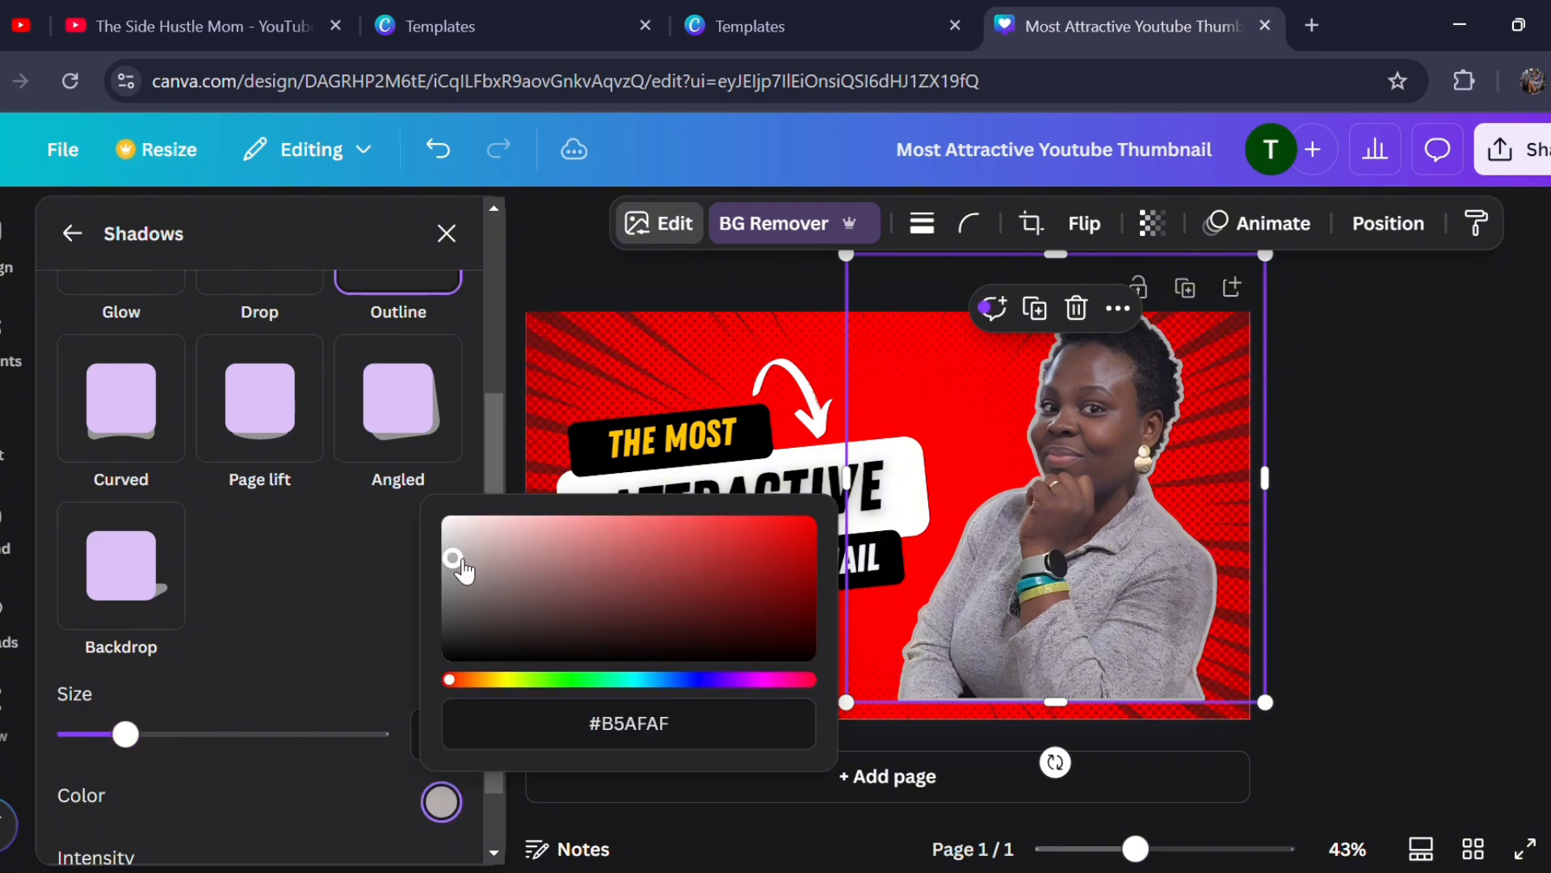
pyautogui.click(315, 573)
# - Try the Curved, Page lift, Angled and Backdrop shadows on the portrait one after another
pyautogui.click(113, 400)
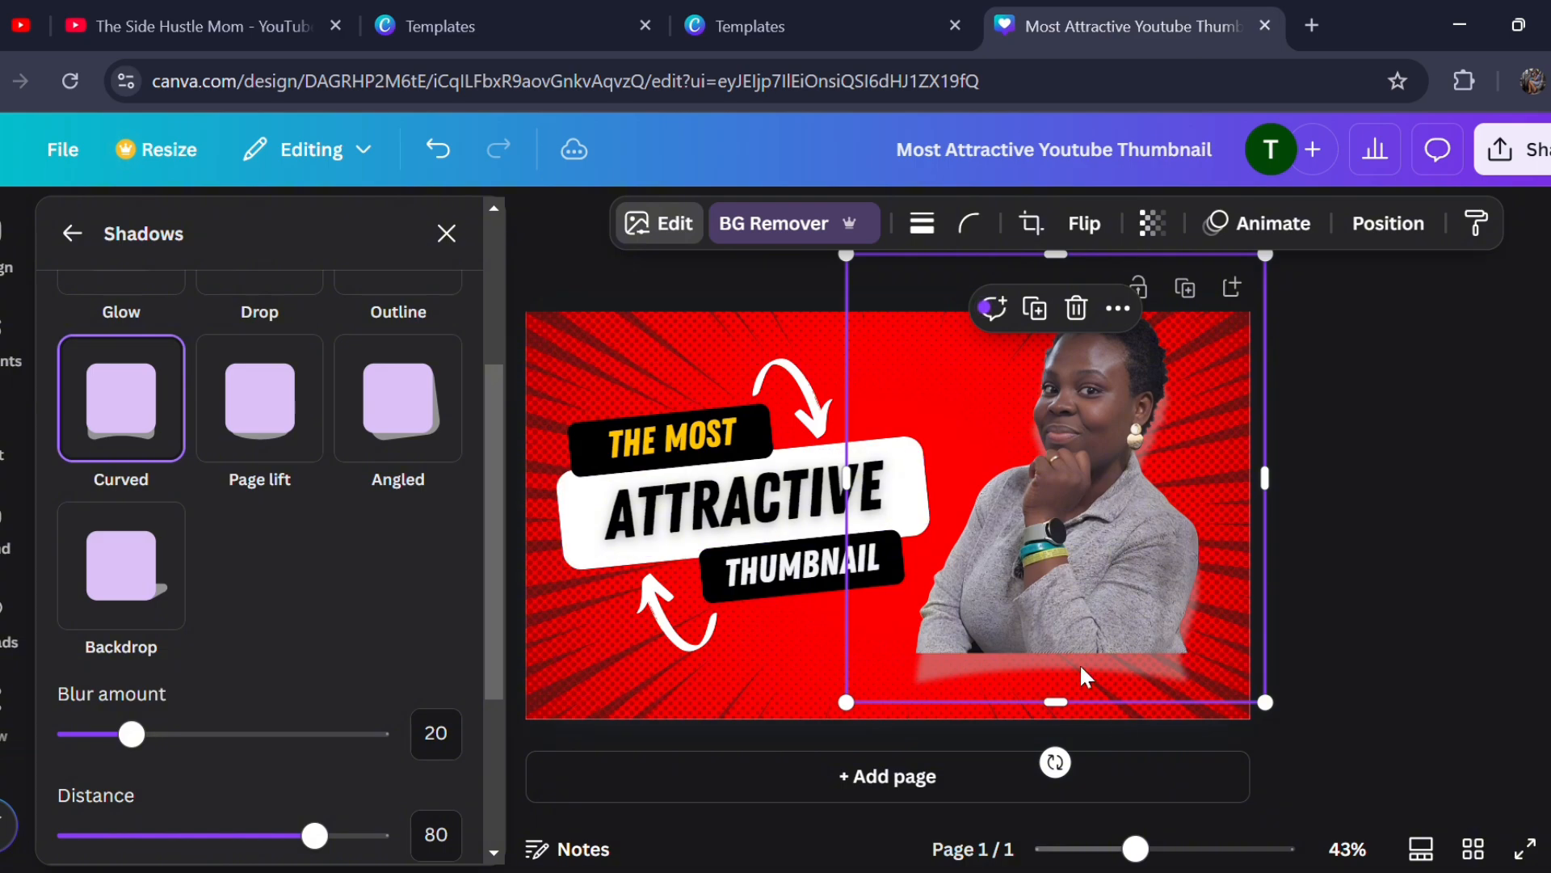
pyautogui.click(299, 441)
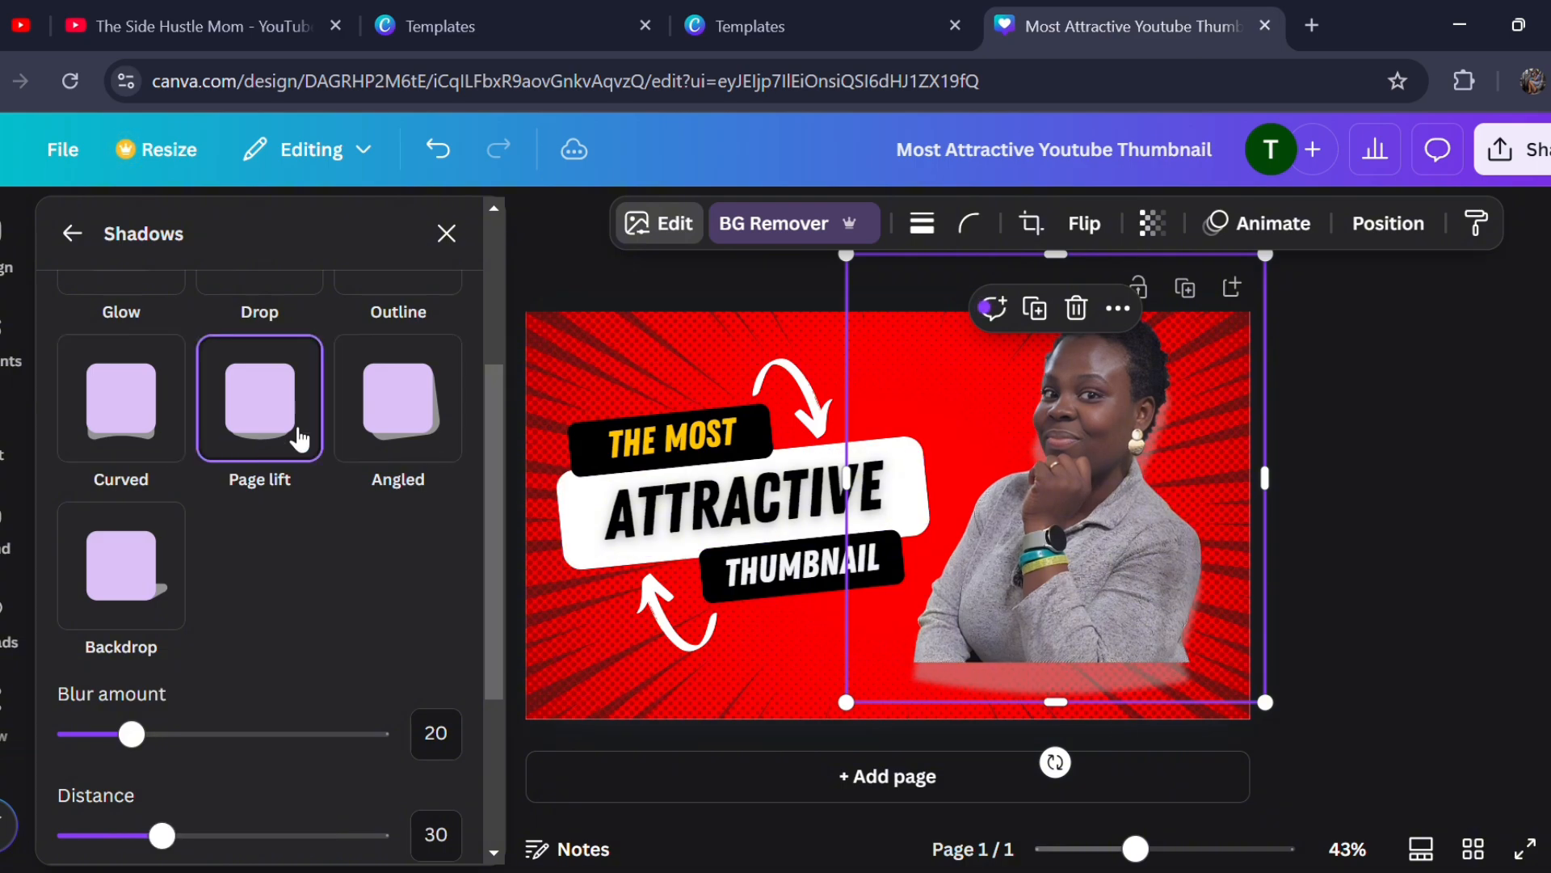
pyautogui.click(399, 475)
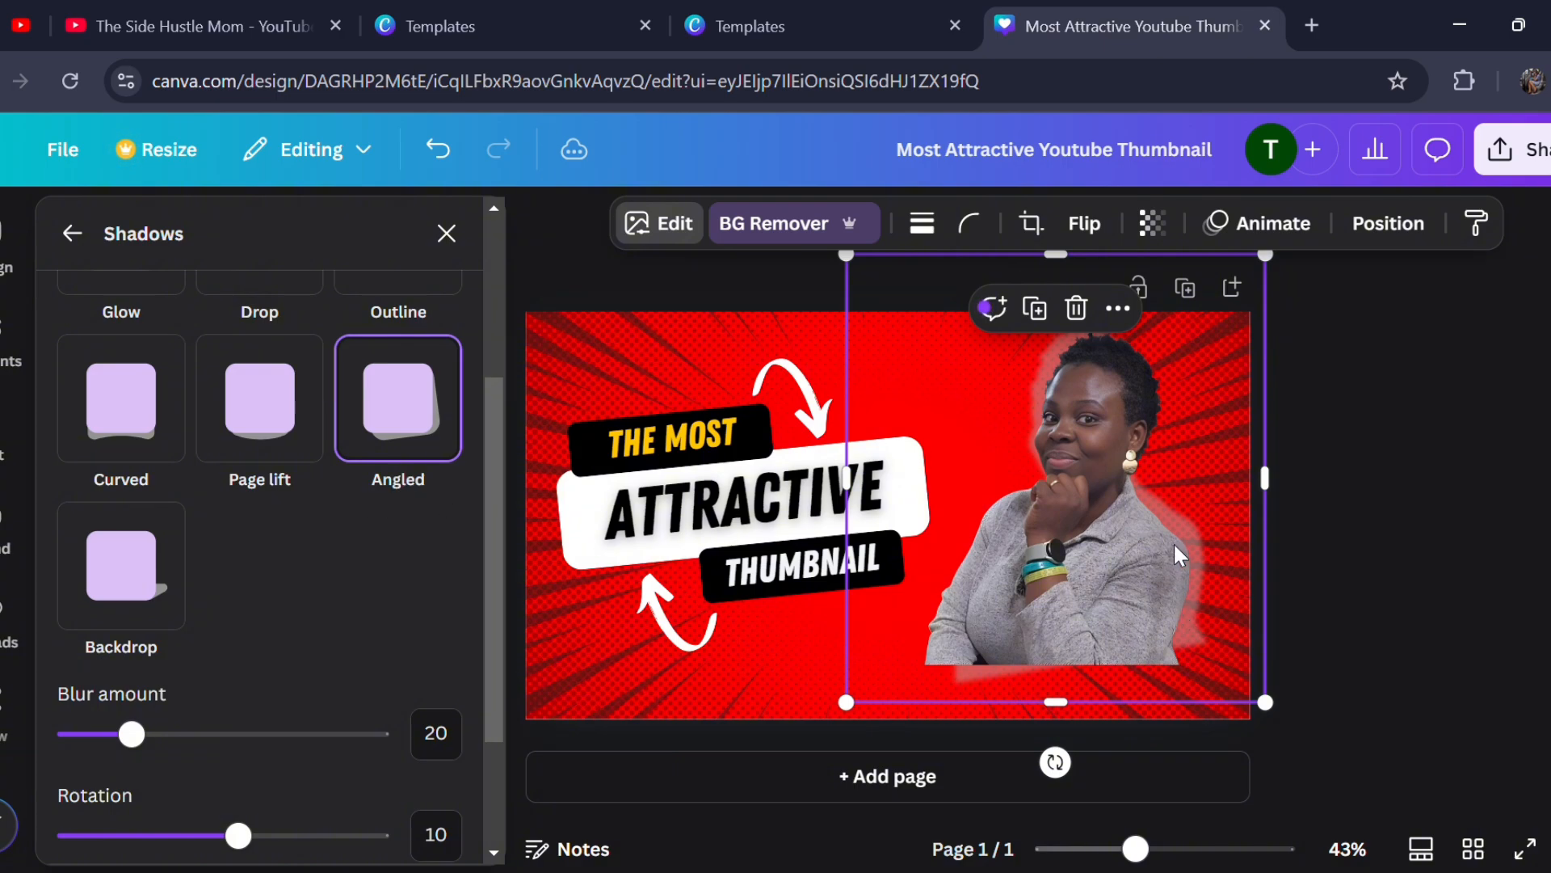
pyautogui.click(101, 610)
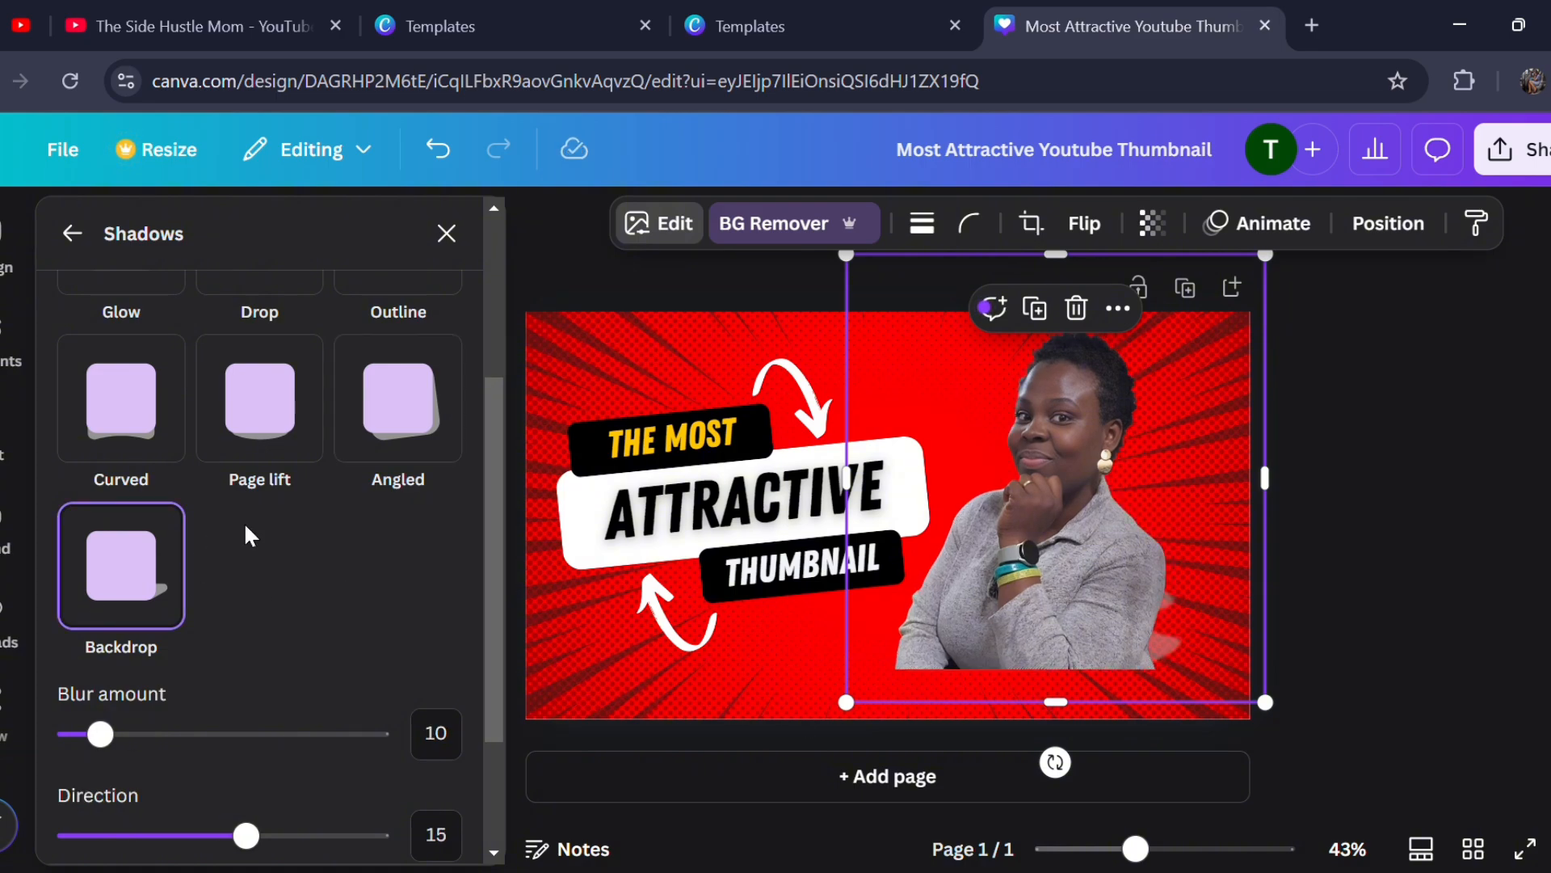
# - Apply the Glow shadow to the portrait cutout and set its size to 40
pyautogui.scroll(3, 251, 536)
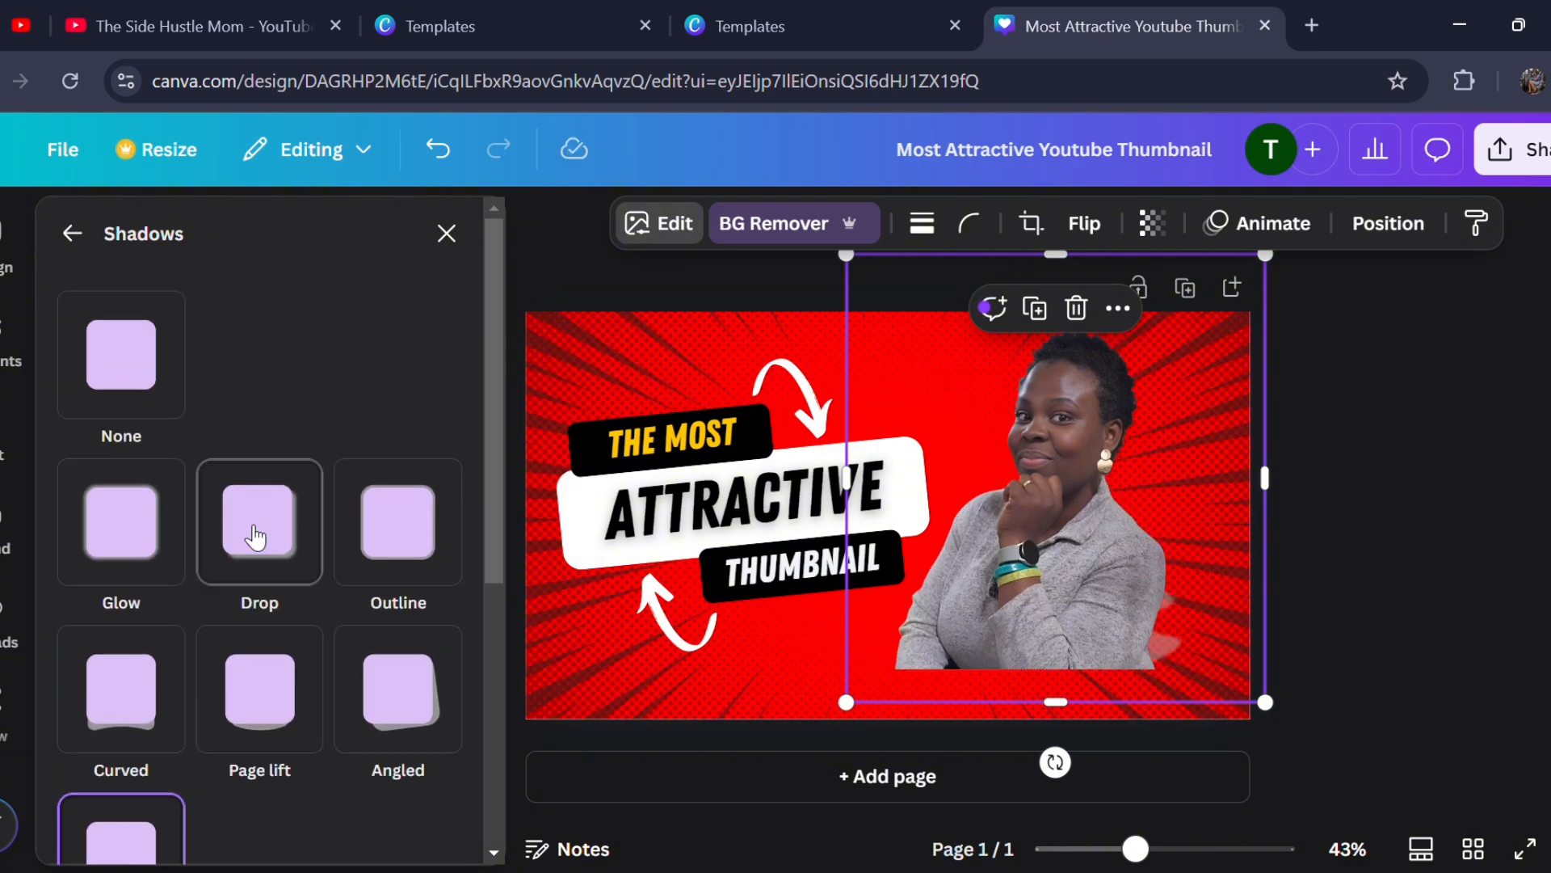
pyautogui.click(134, 570)
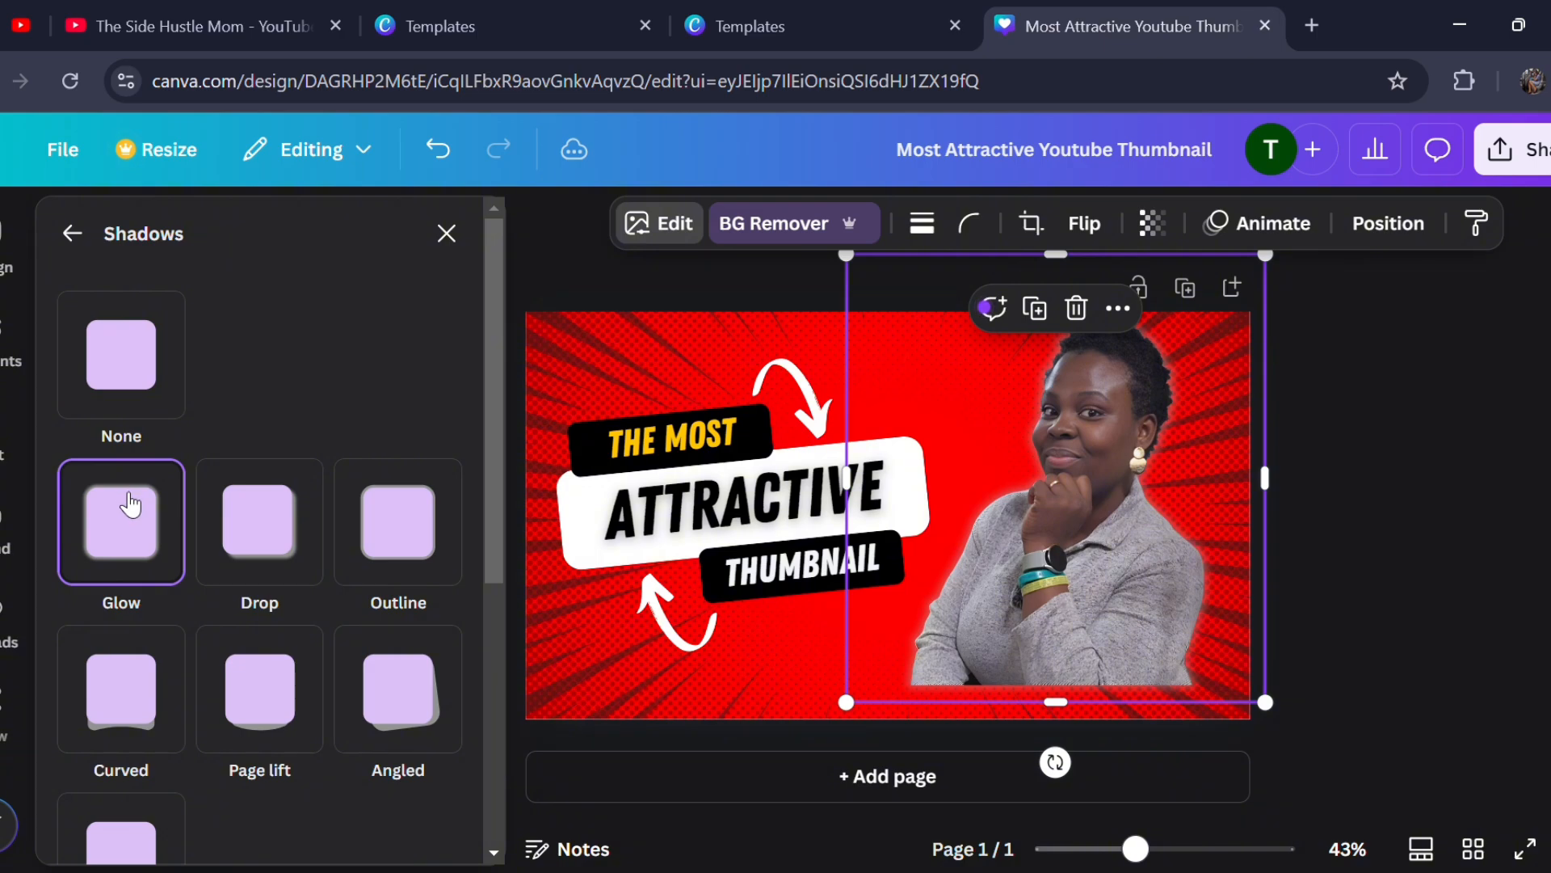
pyautogui.scroll(-5, 169, 804)
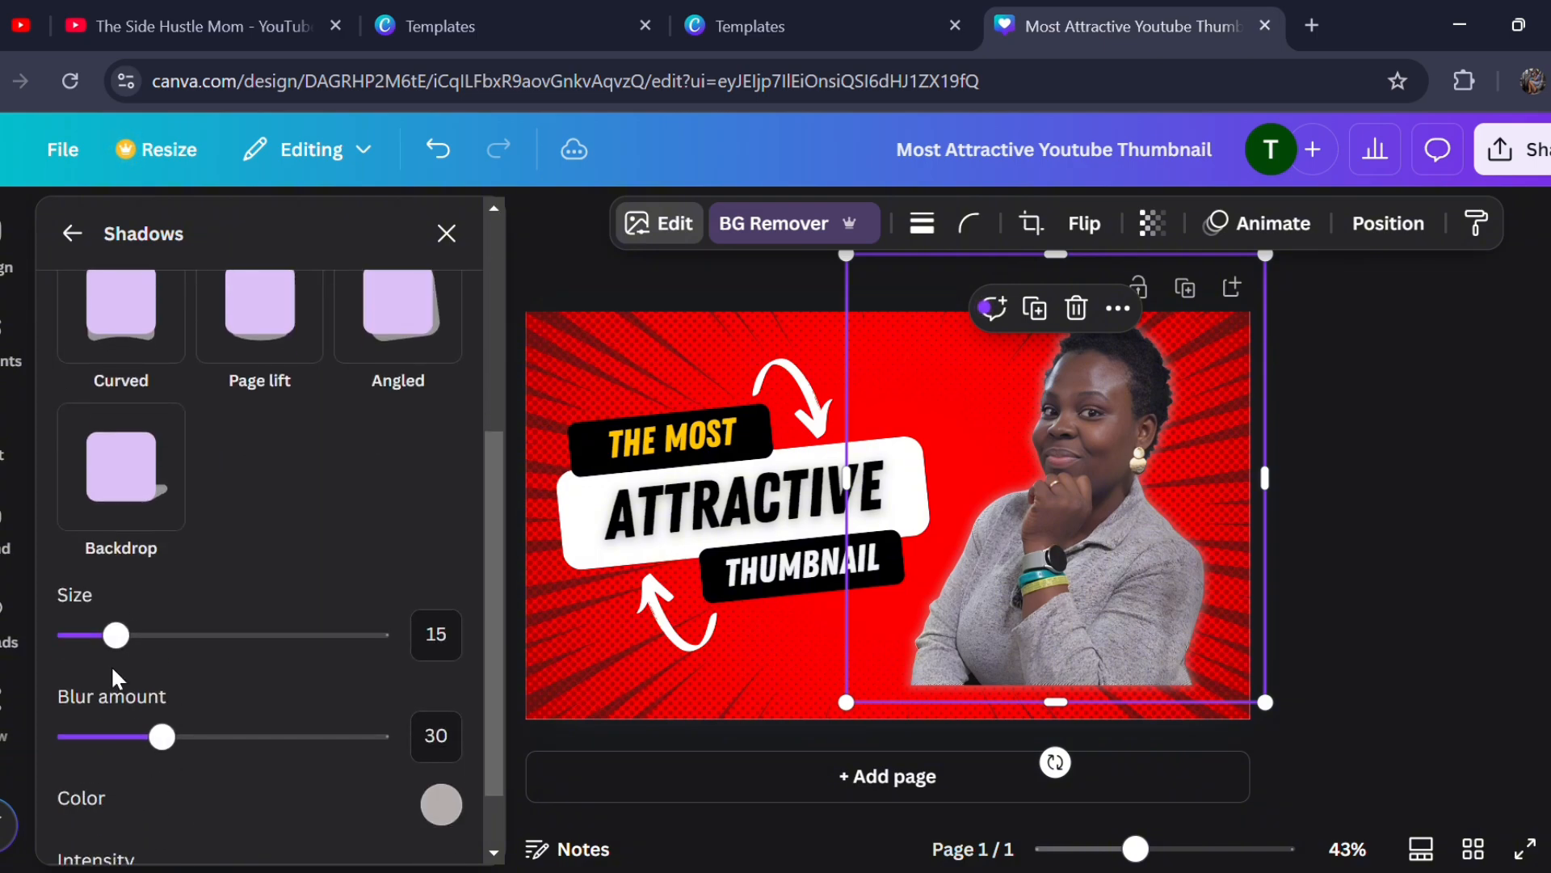
pyautogui.moveTo(121, 647); pyautogui.dragTo(201, 665)
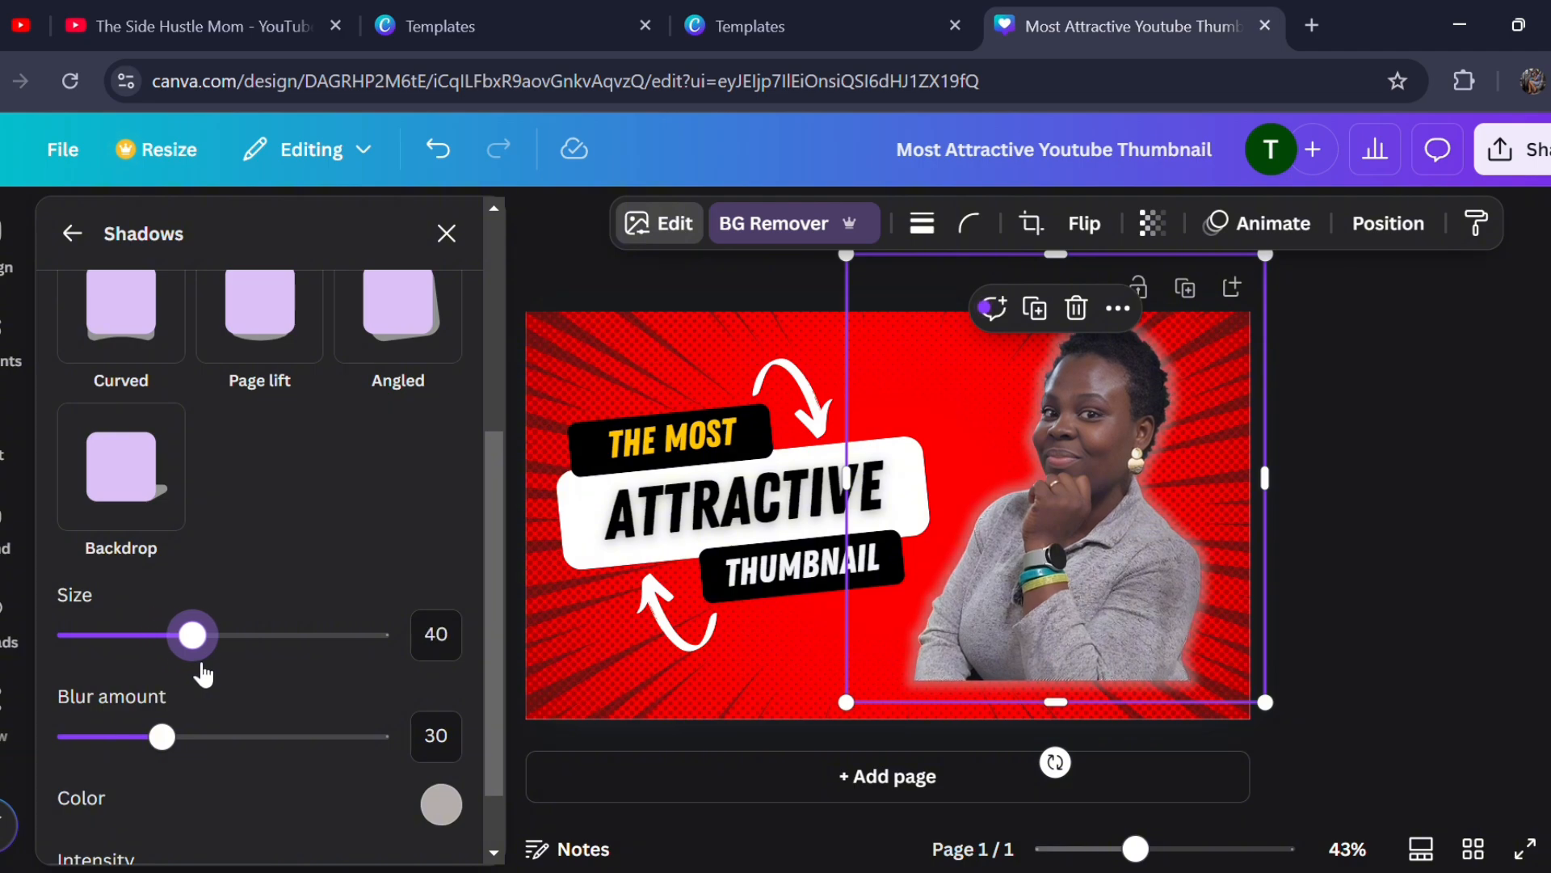
# - Change the portrait's glow colour to near-black #060606 and set its intensity to 70
pyautogui.scroll(-1, 307, 721)
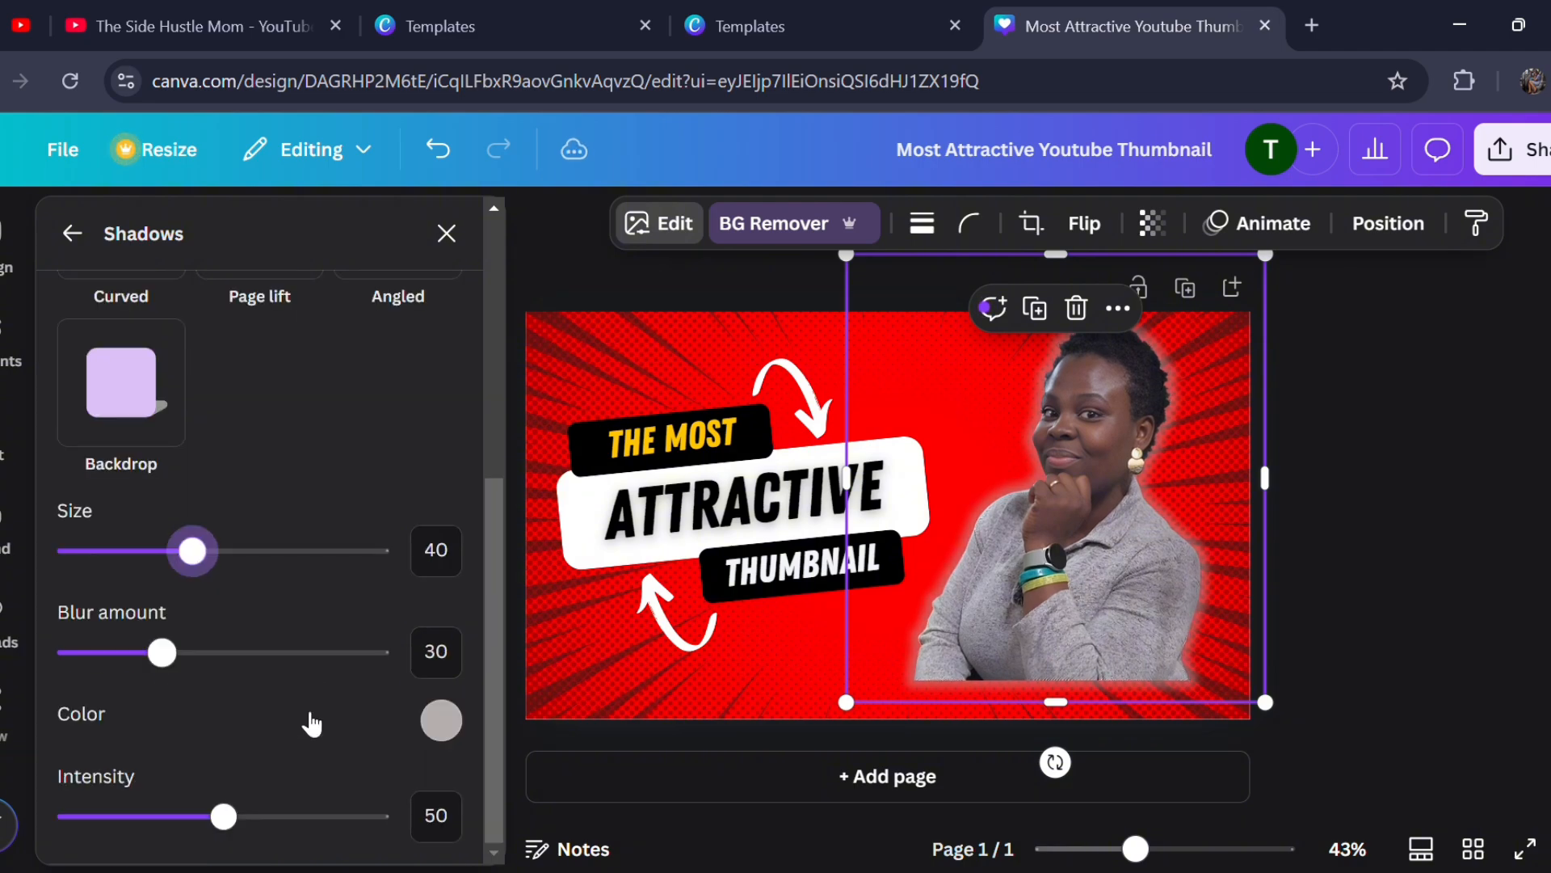
pyautogui.click(454, 720)
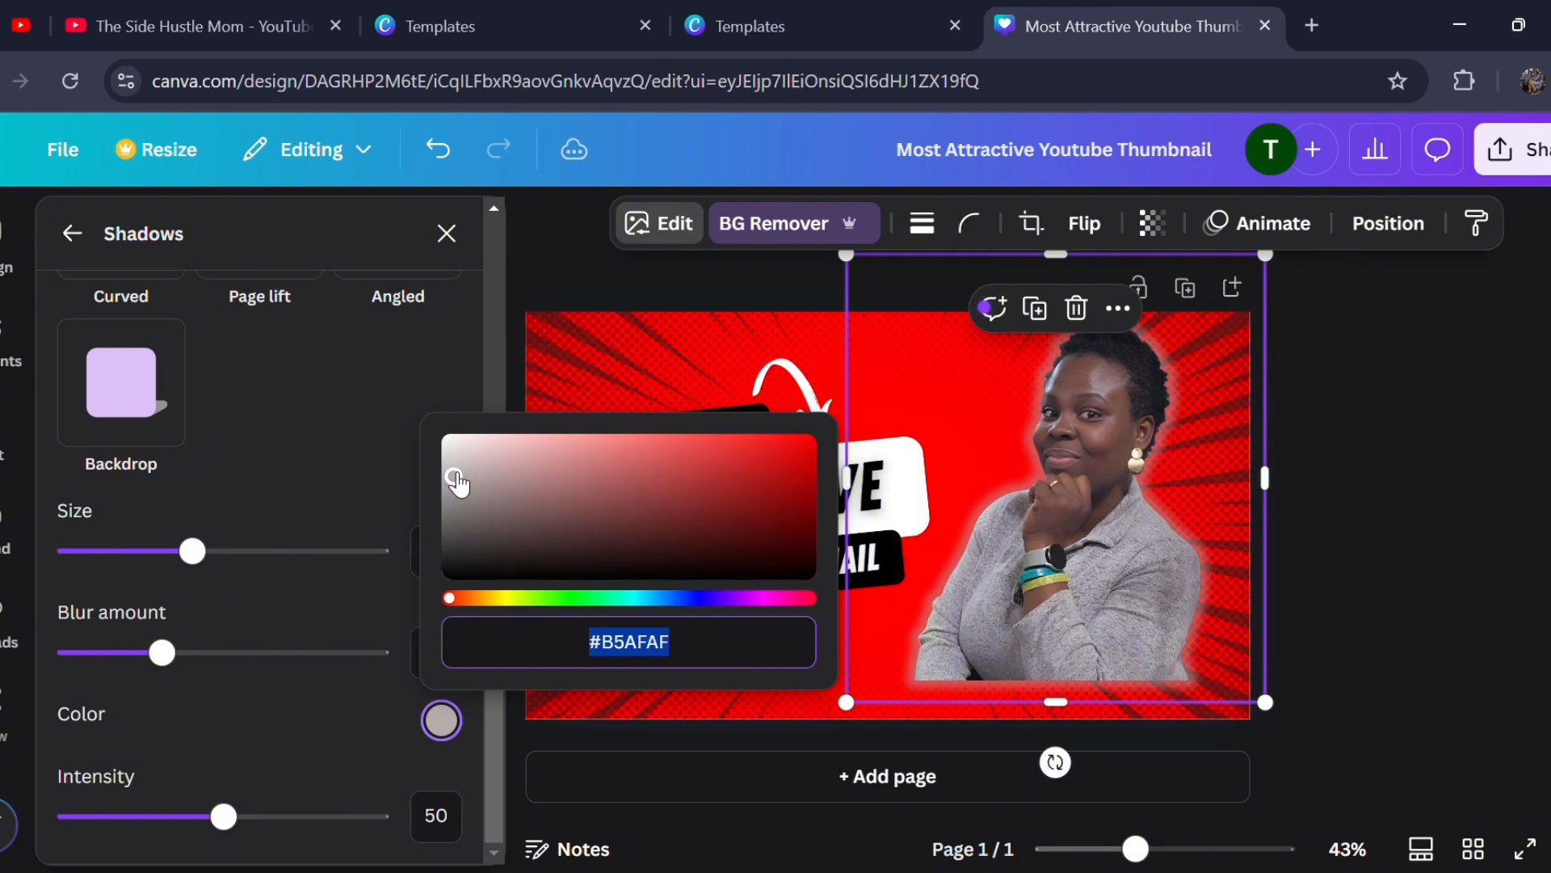
pyautogui.moveTo(459, 575); pyautogui.dragTo(463, 590)
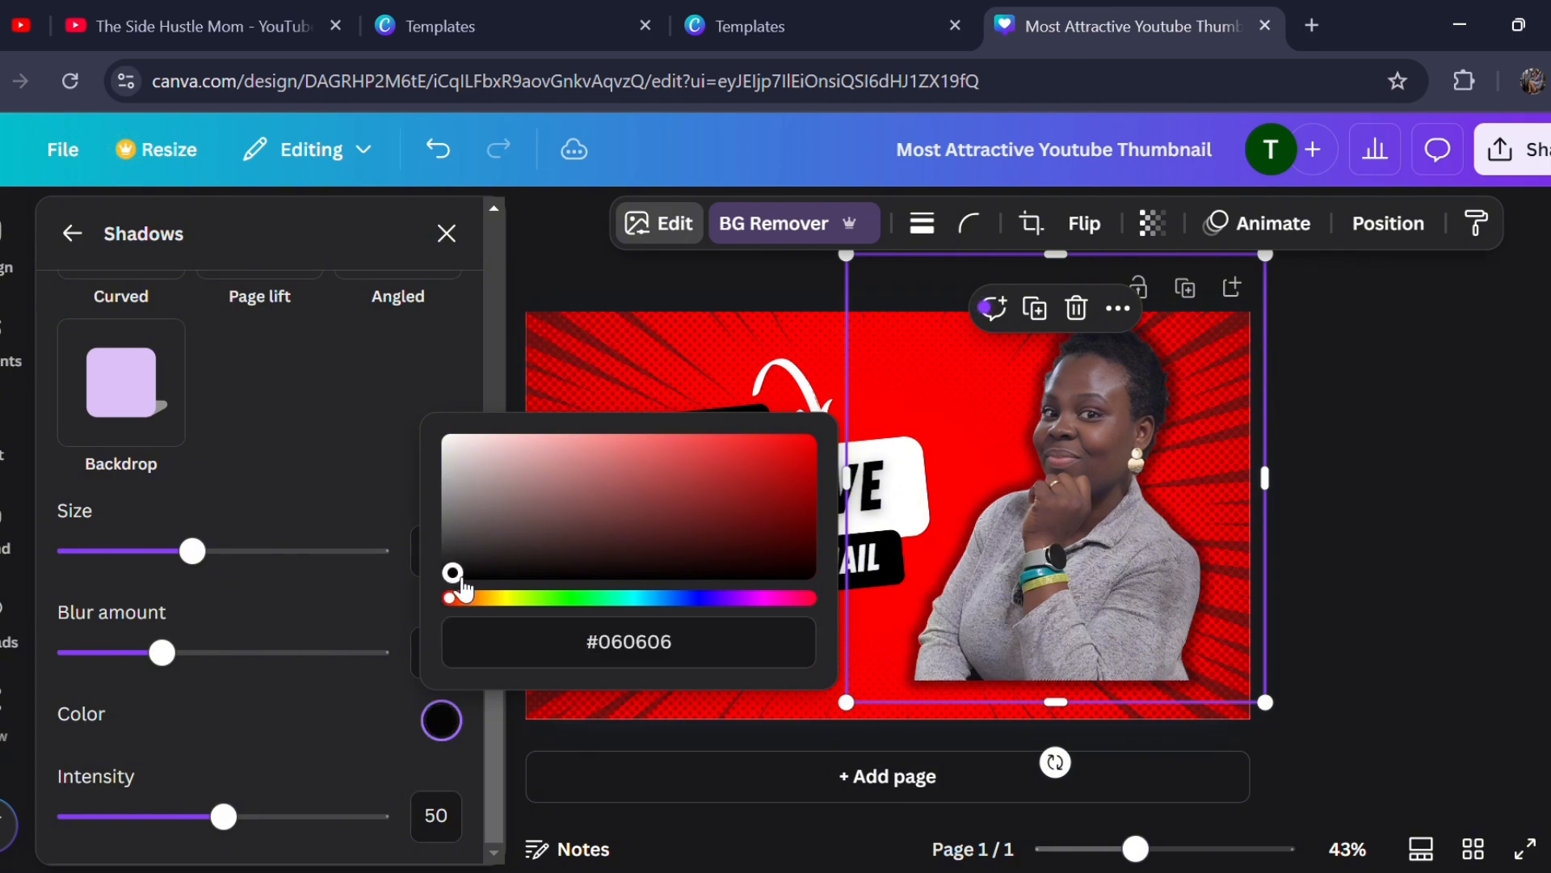
pyautogui.click(274, 754)
pyautogui.moveTo(223, 816); pyautogui.dragTo(295, 849)
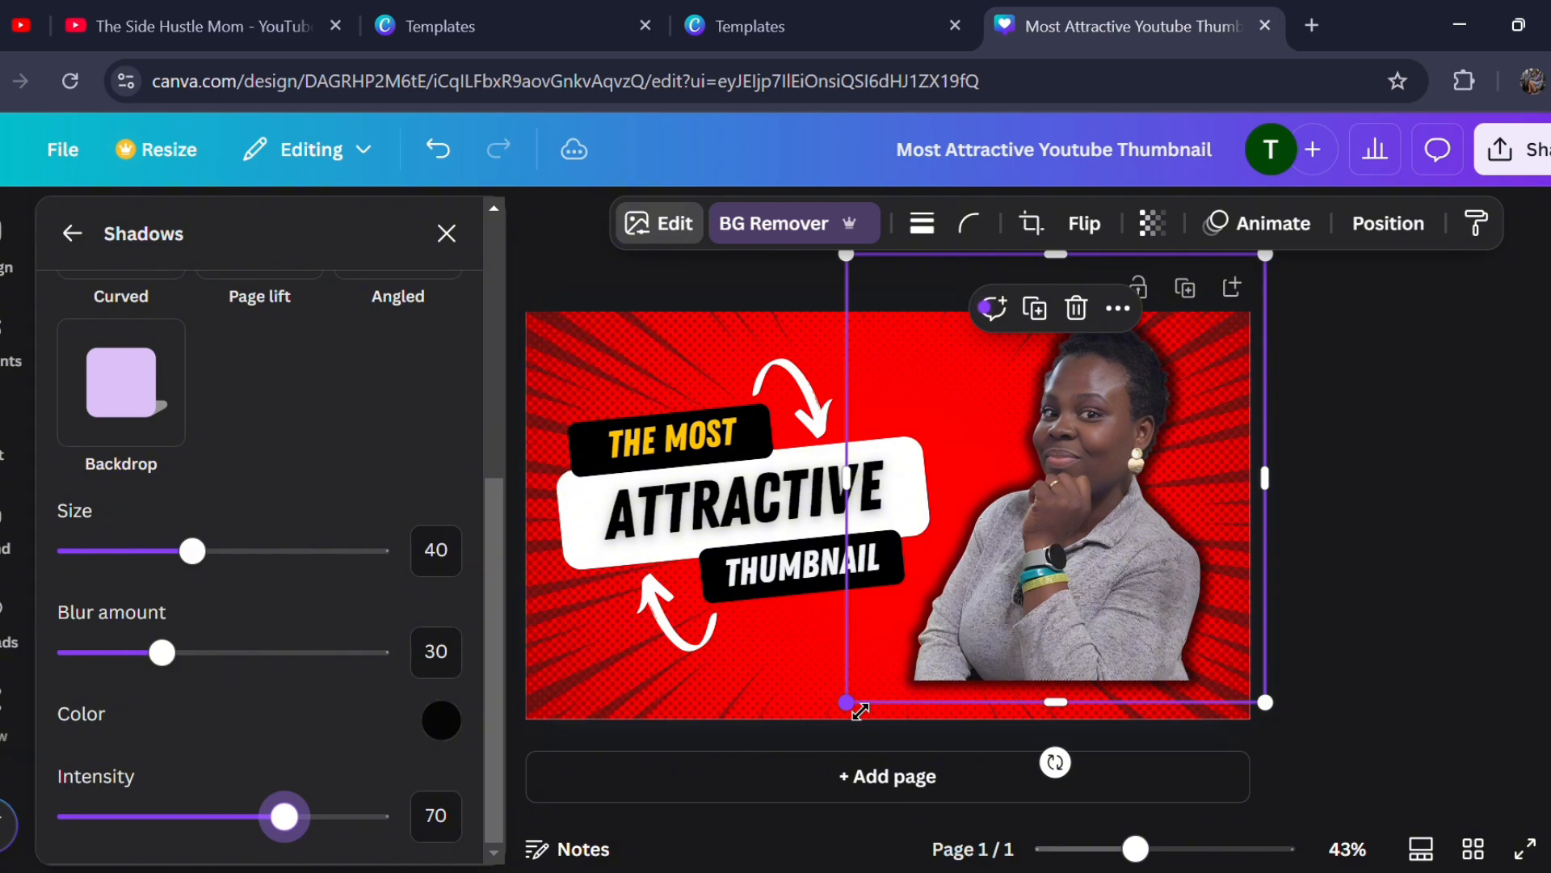
# - Enlarge the portrait cutout until it runs past the thumbnail's lower edge, and deselect it
pyautogui.moveTo(847, 702); pyautogui.dragTo(782, 770)
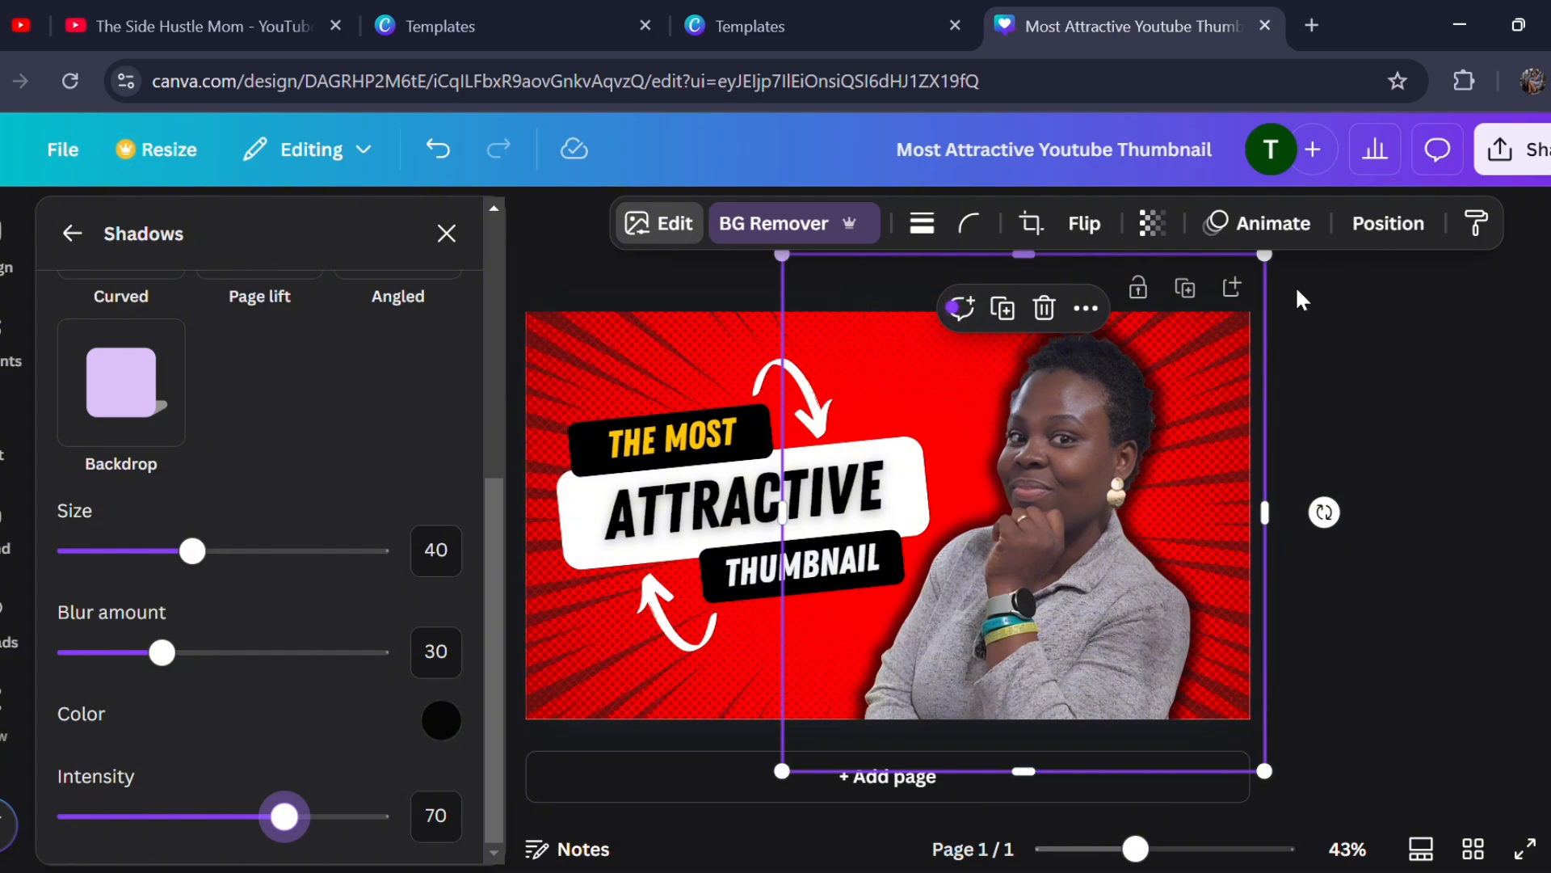
pyautogui.click(1420, 379)
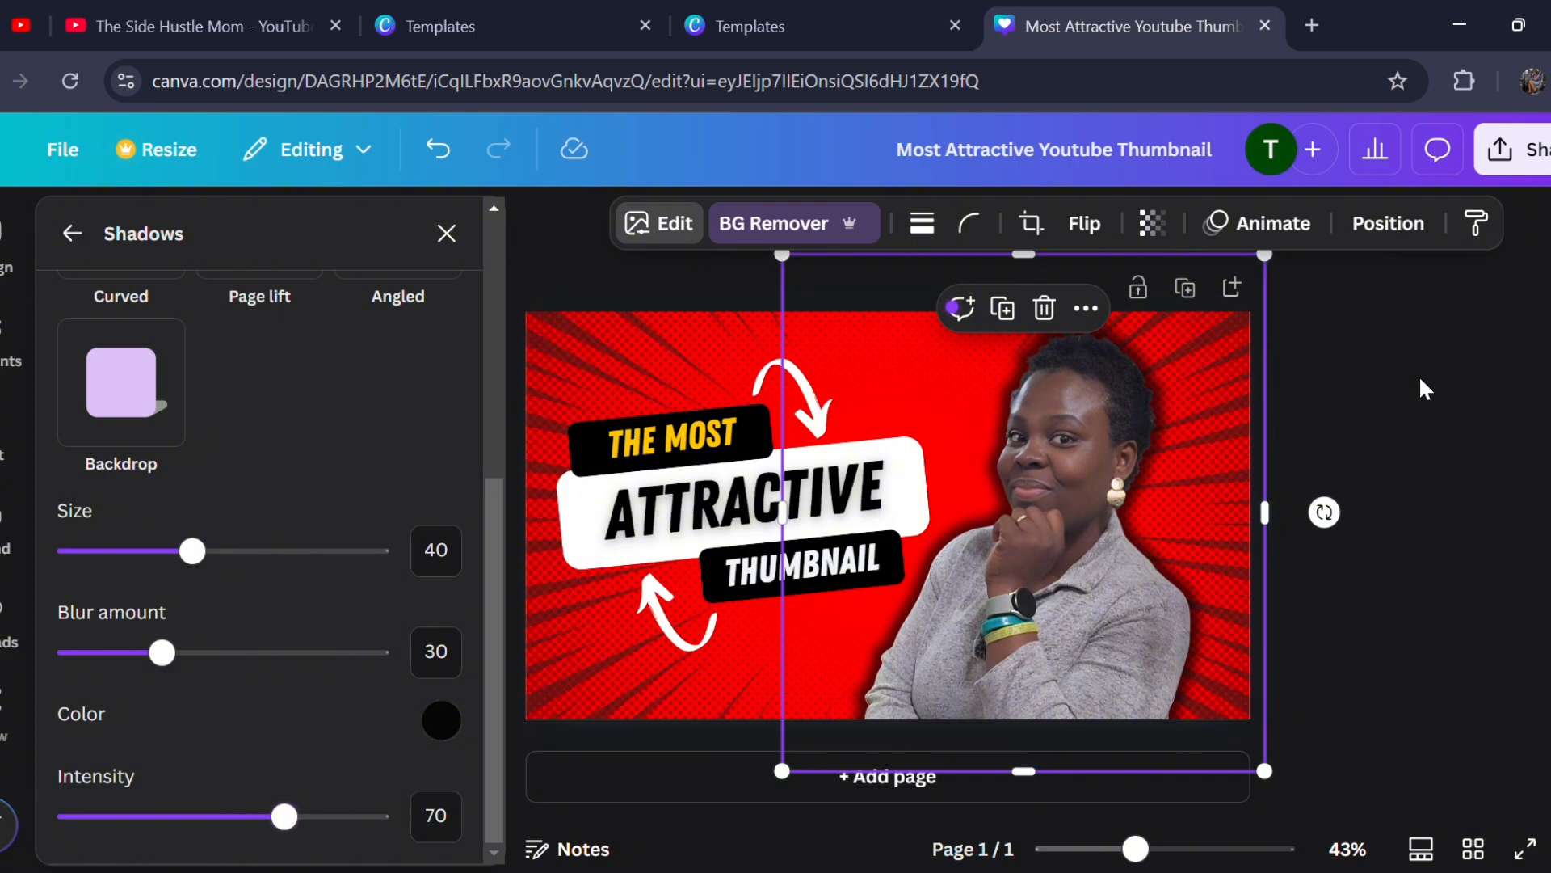
pyautogui.click(1419, 379)
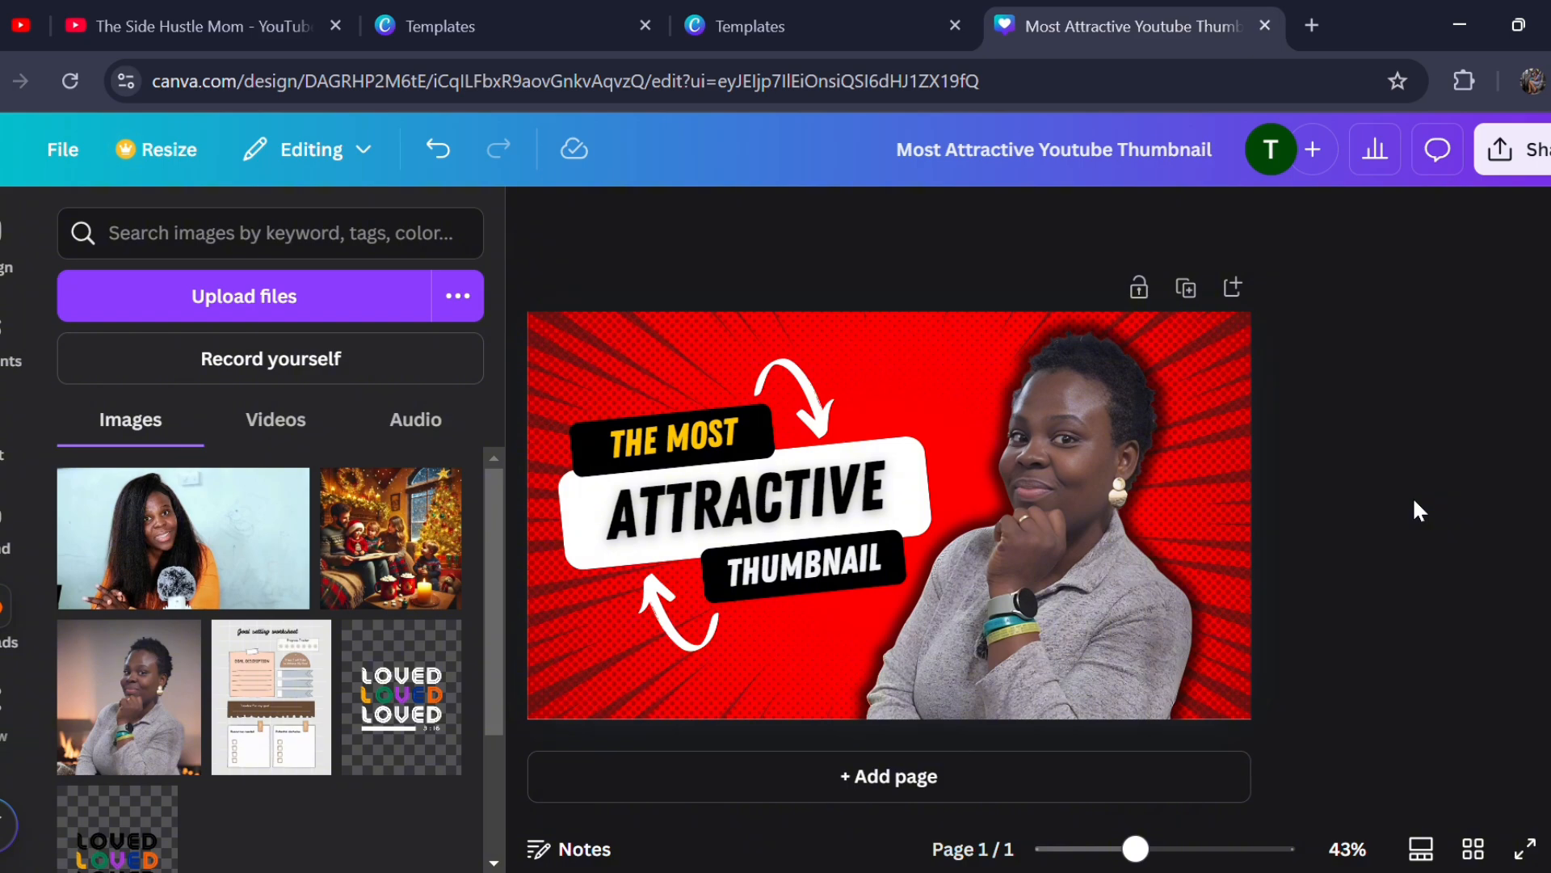
# - Replace the thumbnail's red patterned background with the solid dark green from the Brand Kit palette
pyautogui.click(760, 638)
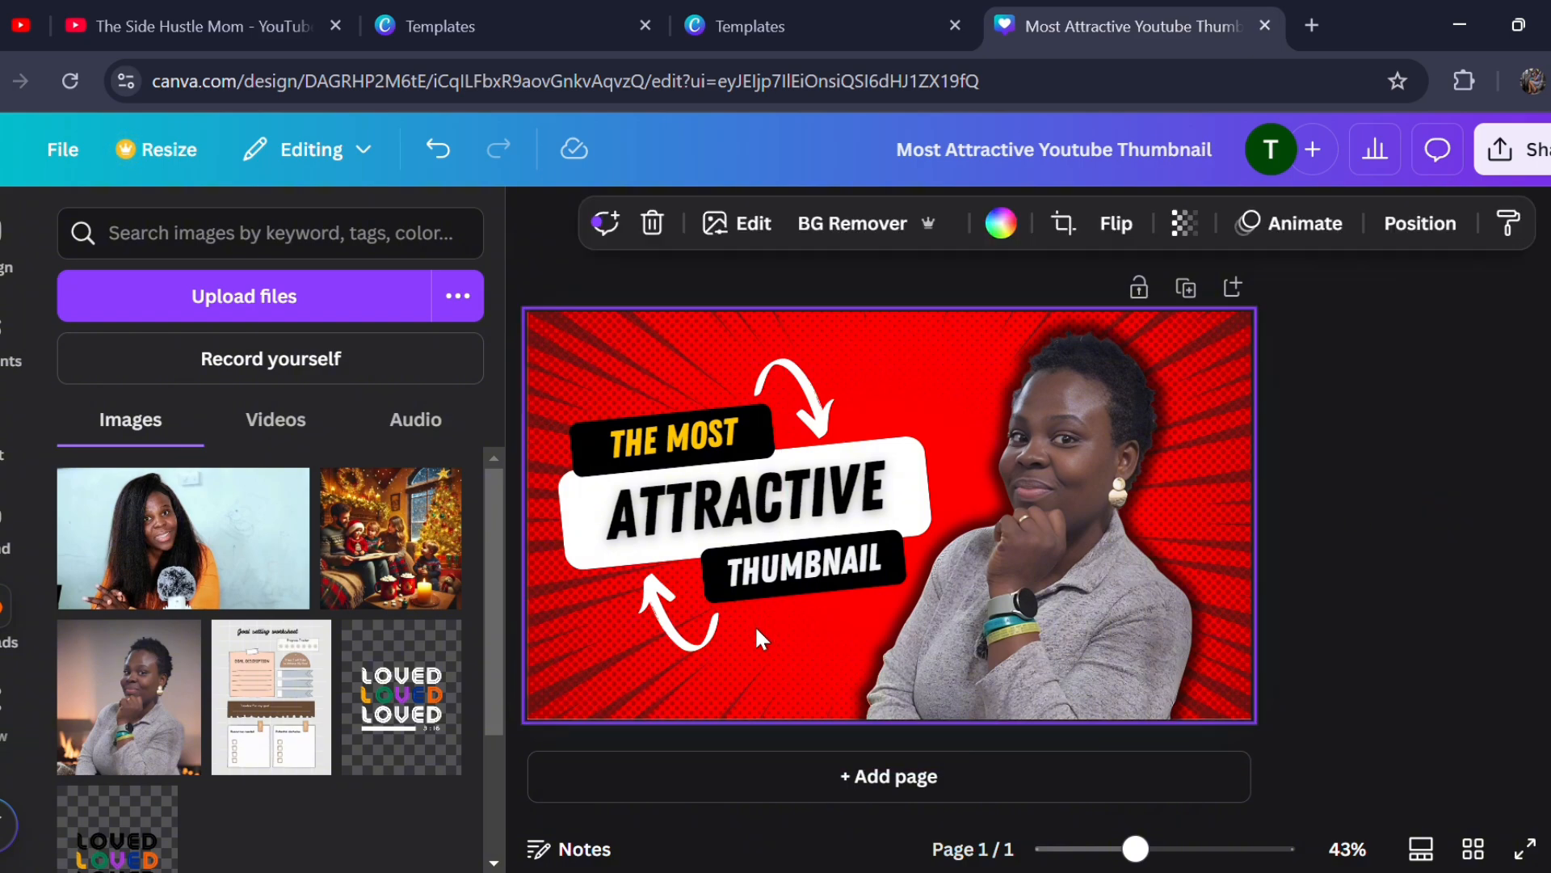
pyautogui.click(788, 660)
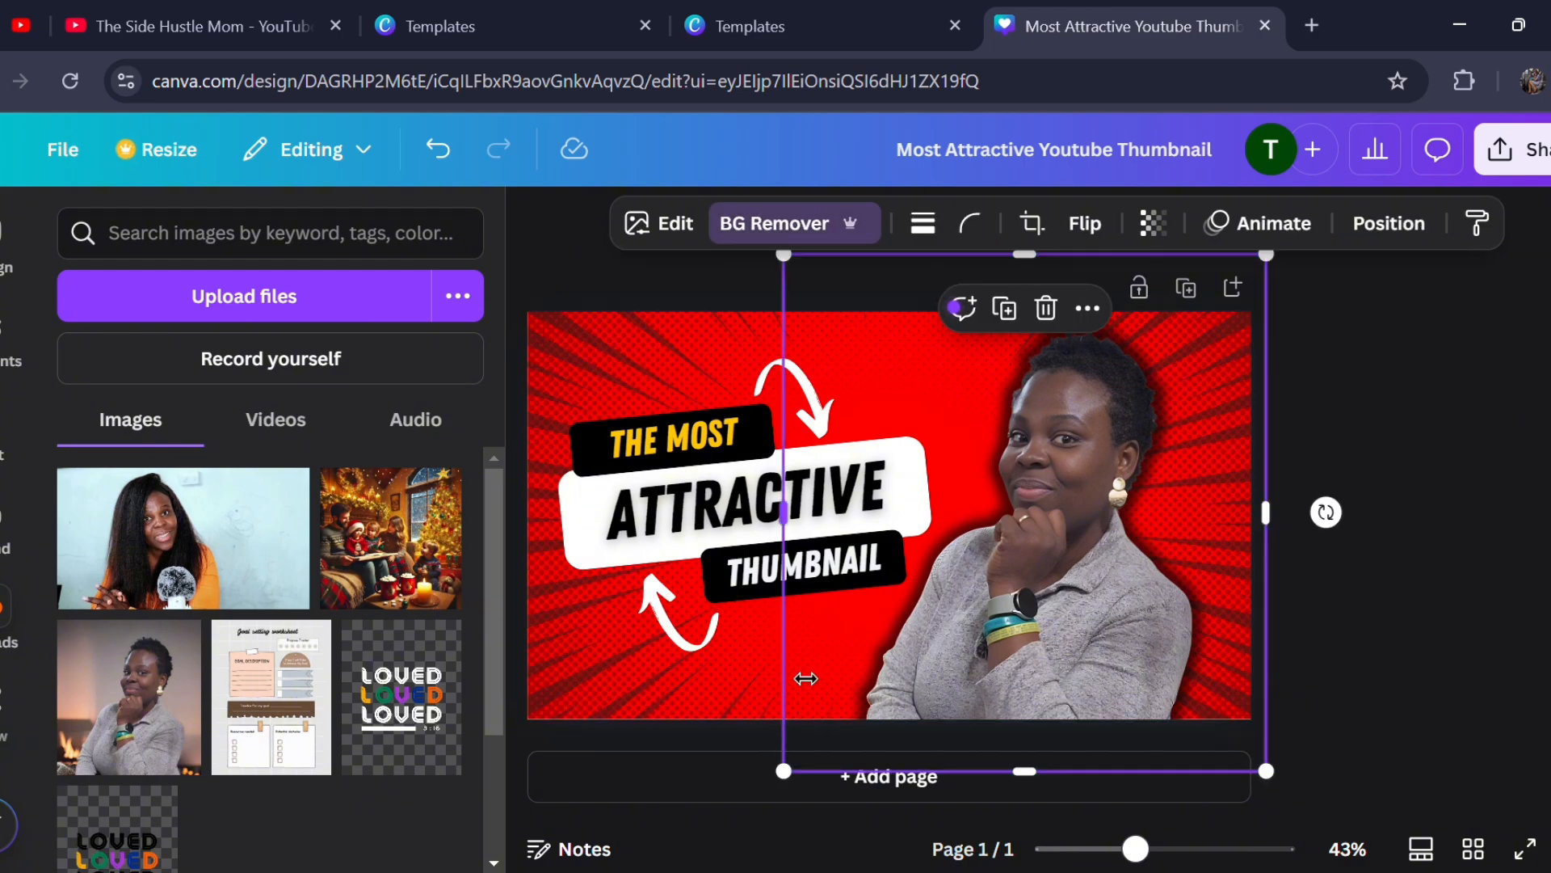
pyautogui.click(726, 661)
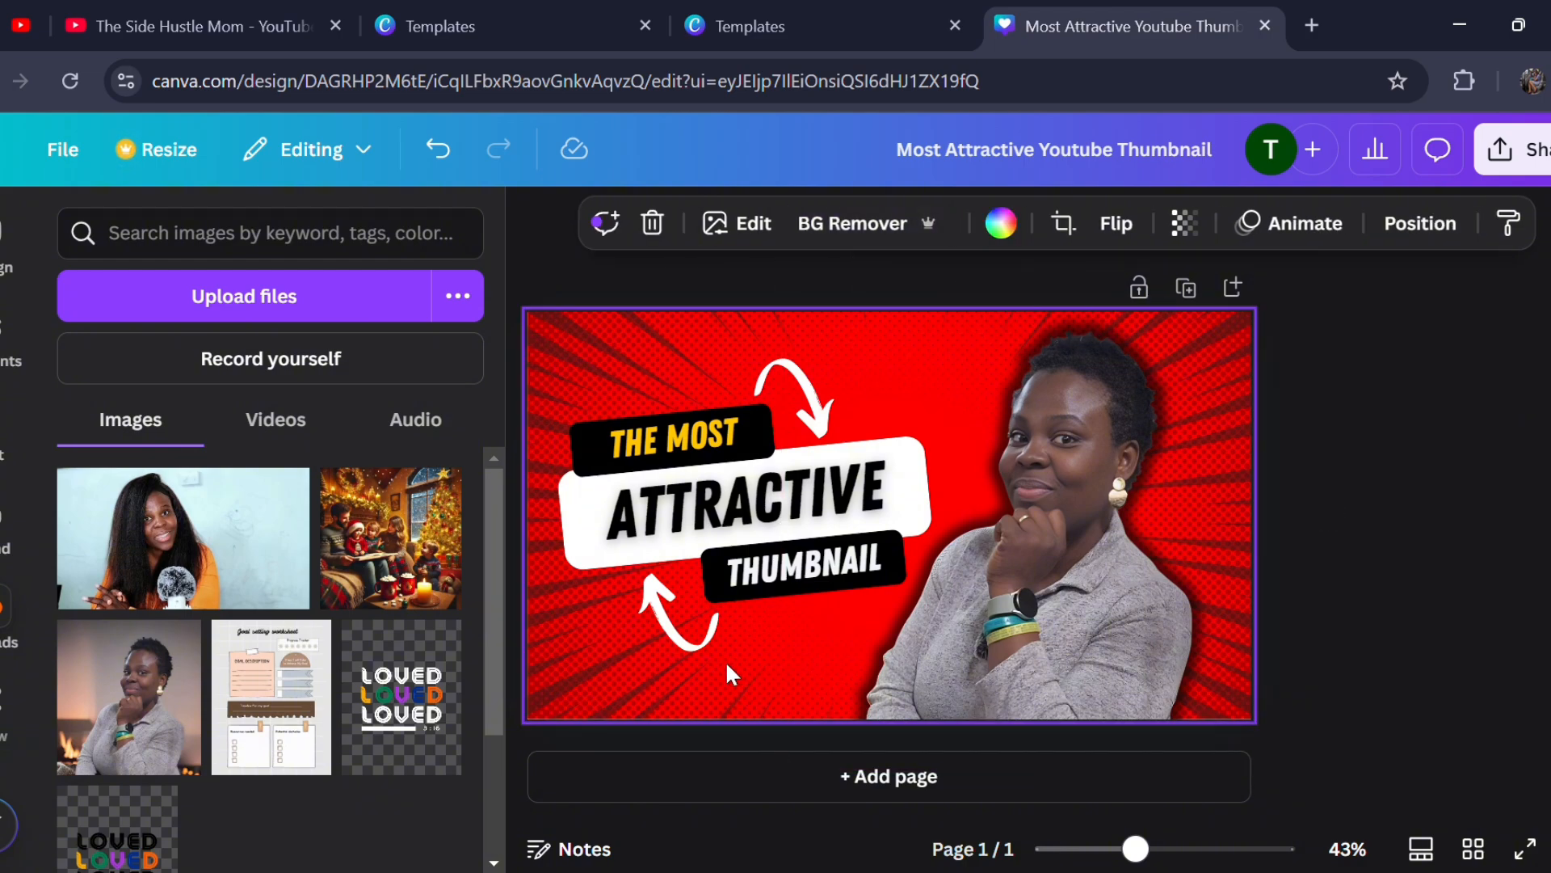
pyautogui.click(1002, 224)
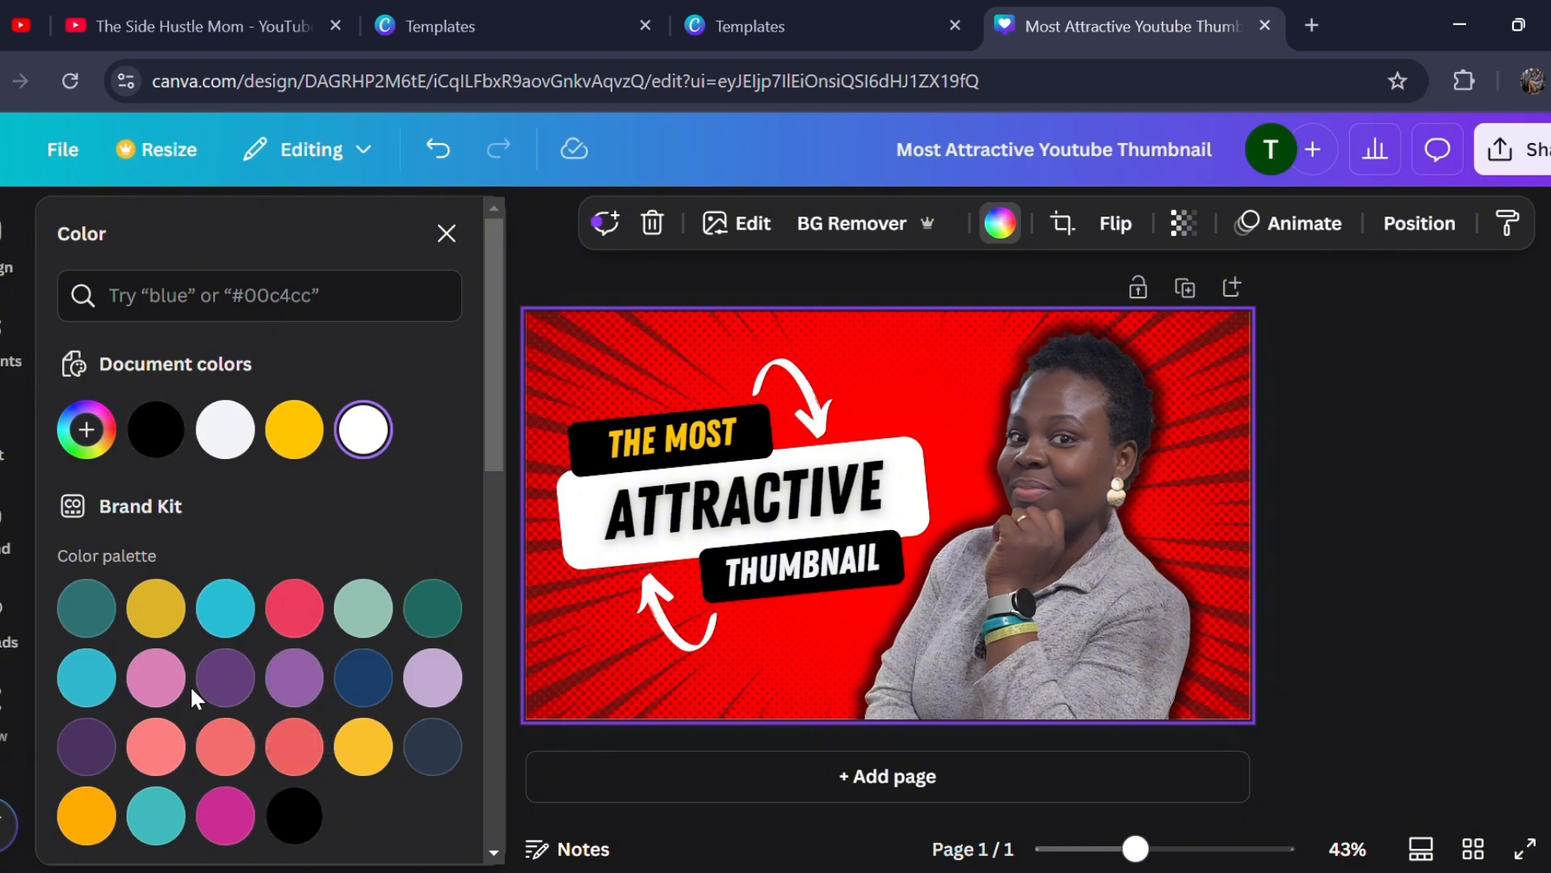
pyautogui.click(425, 624)
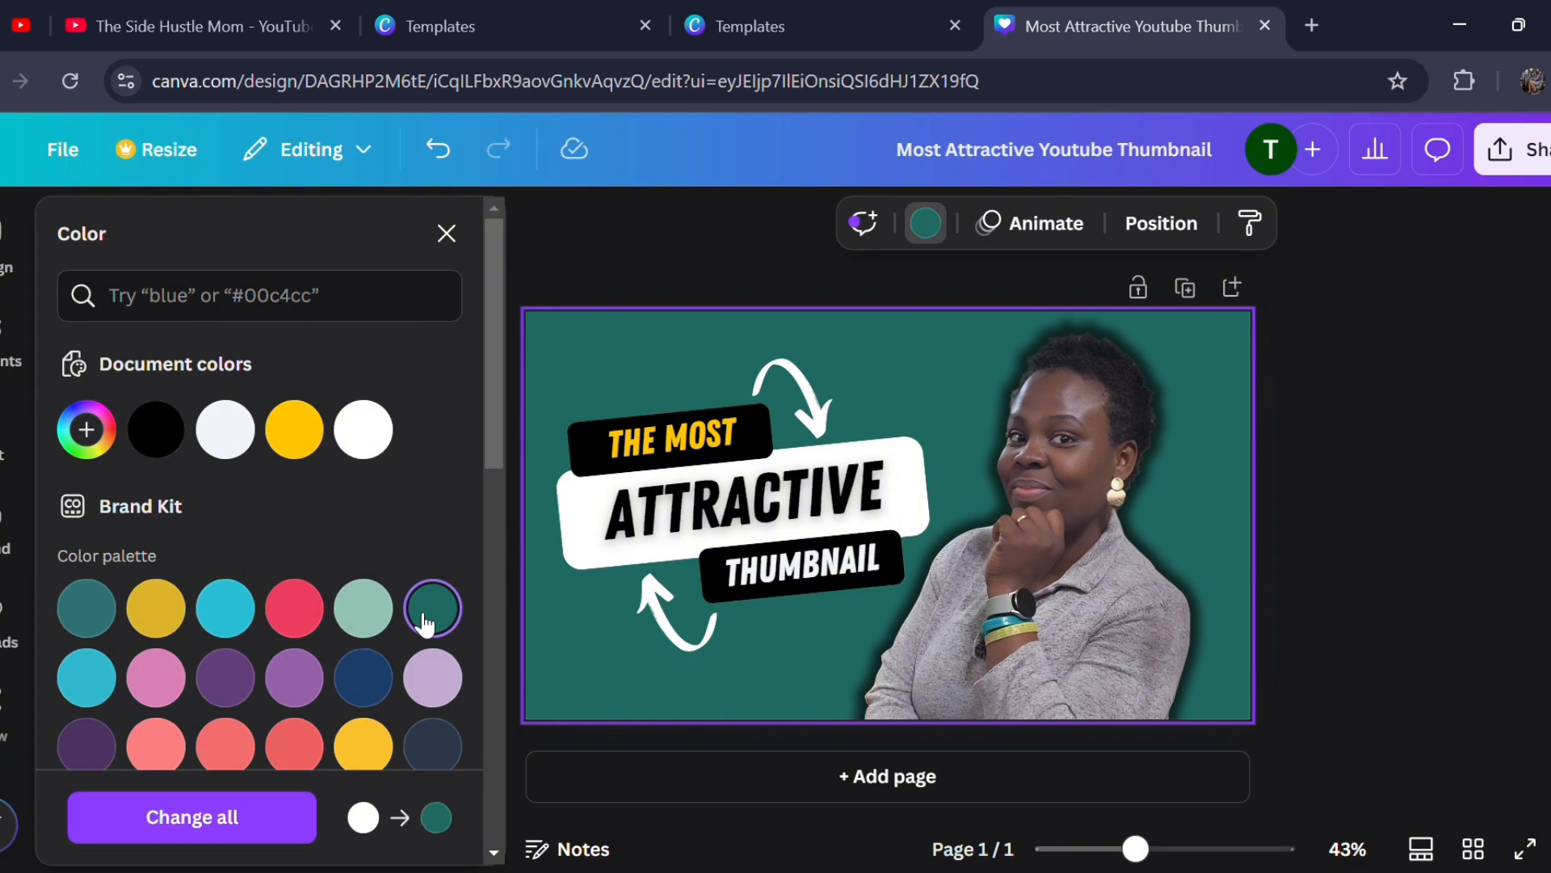
# - Try the Brand Kit's mustard yellow as the thumbnail background, but settle on the muted teal that starts the palette
pyautogui.click(156, 608)
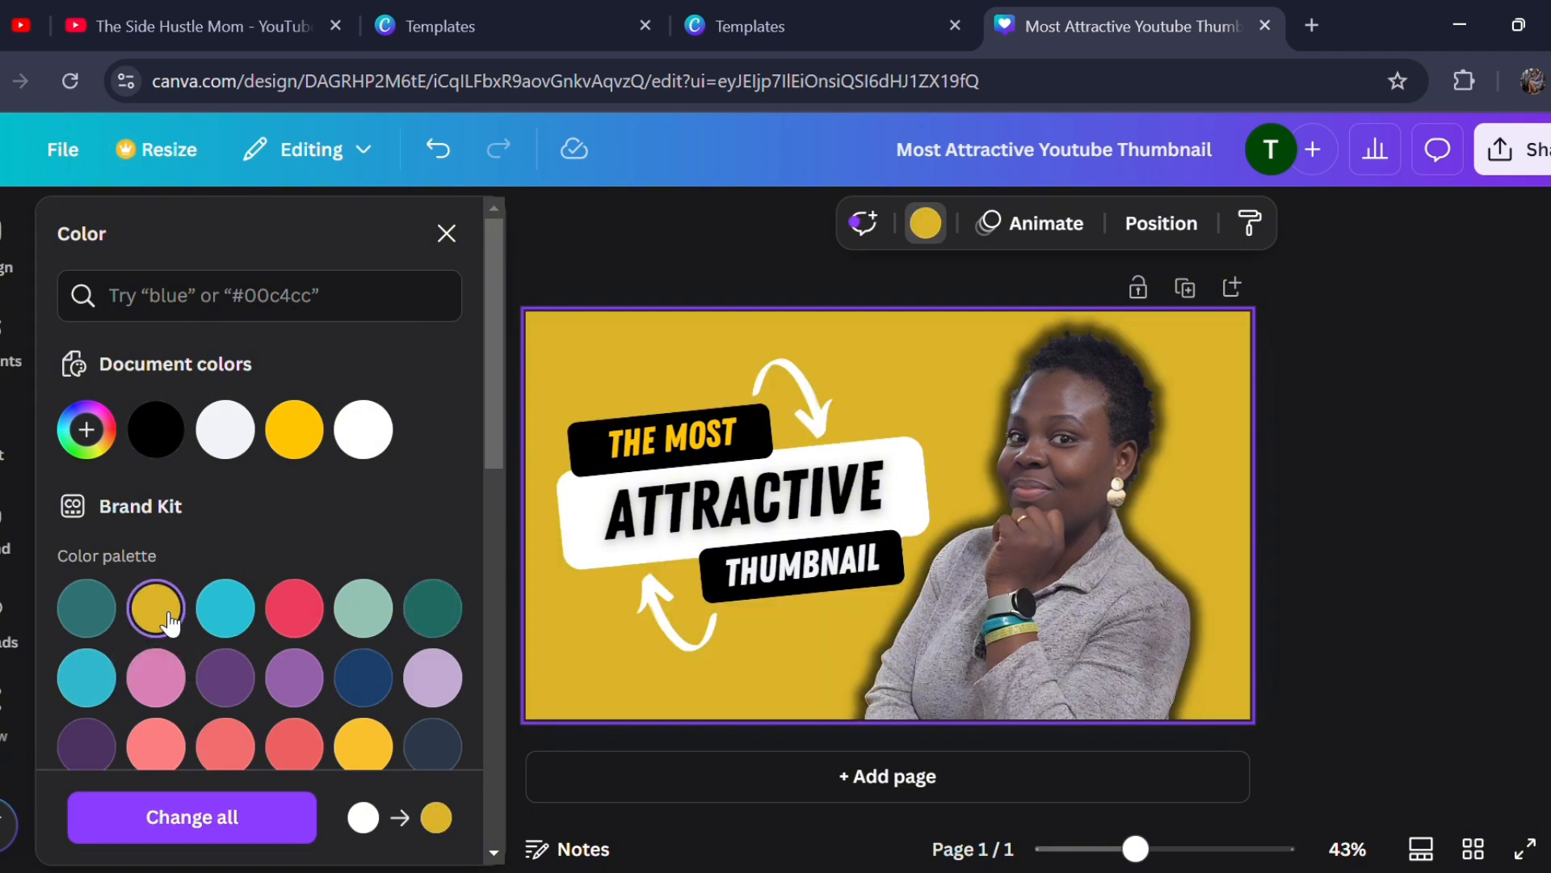
pyautogui.click(87, 612)
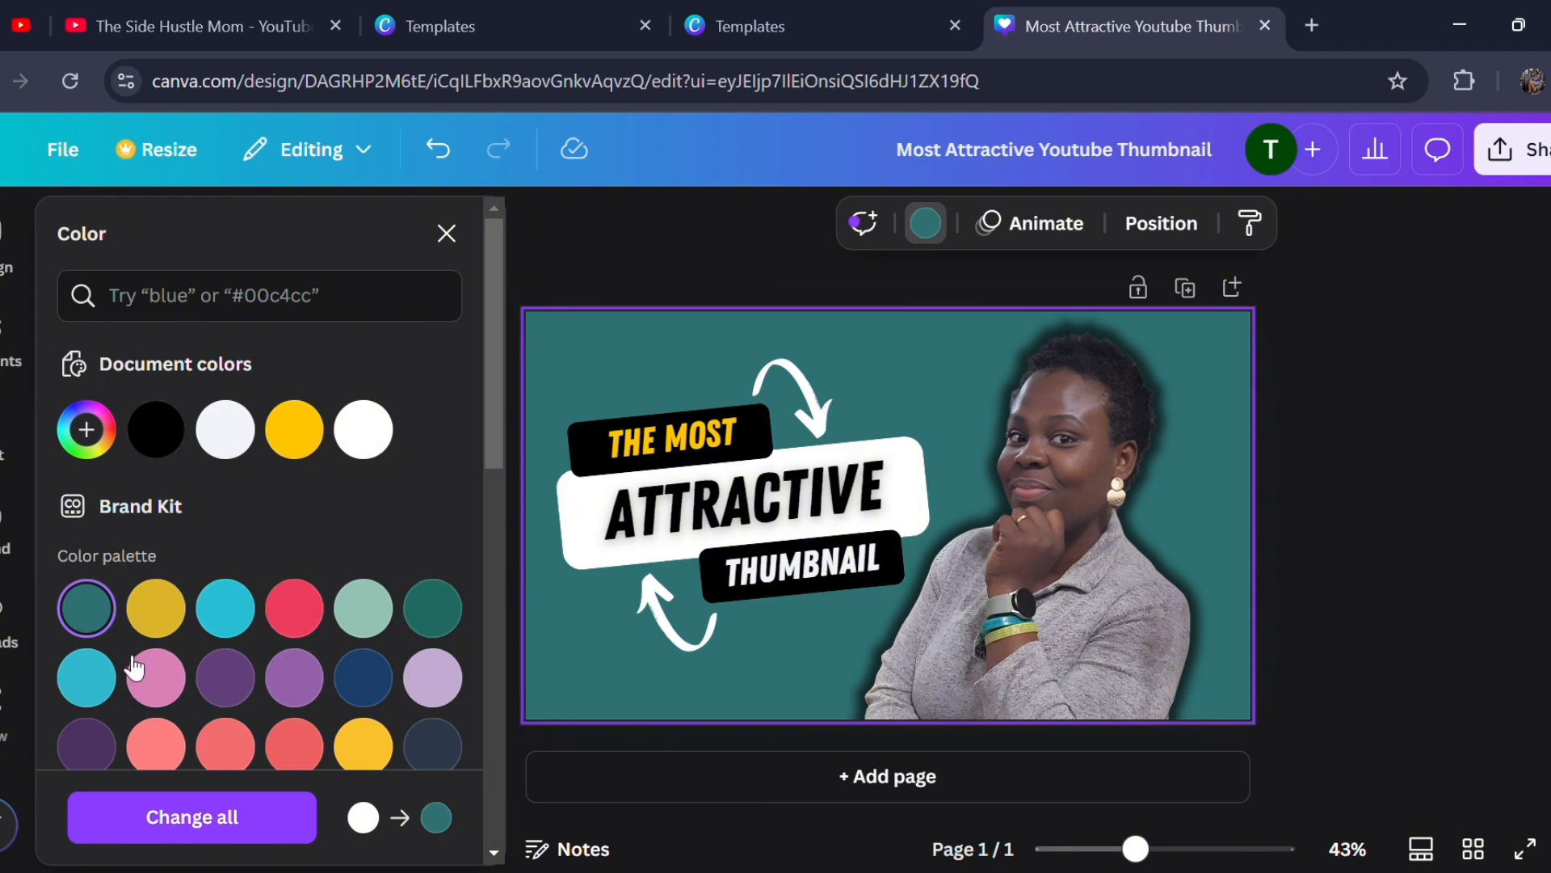
pyautogui.click(156, 610)
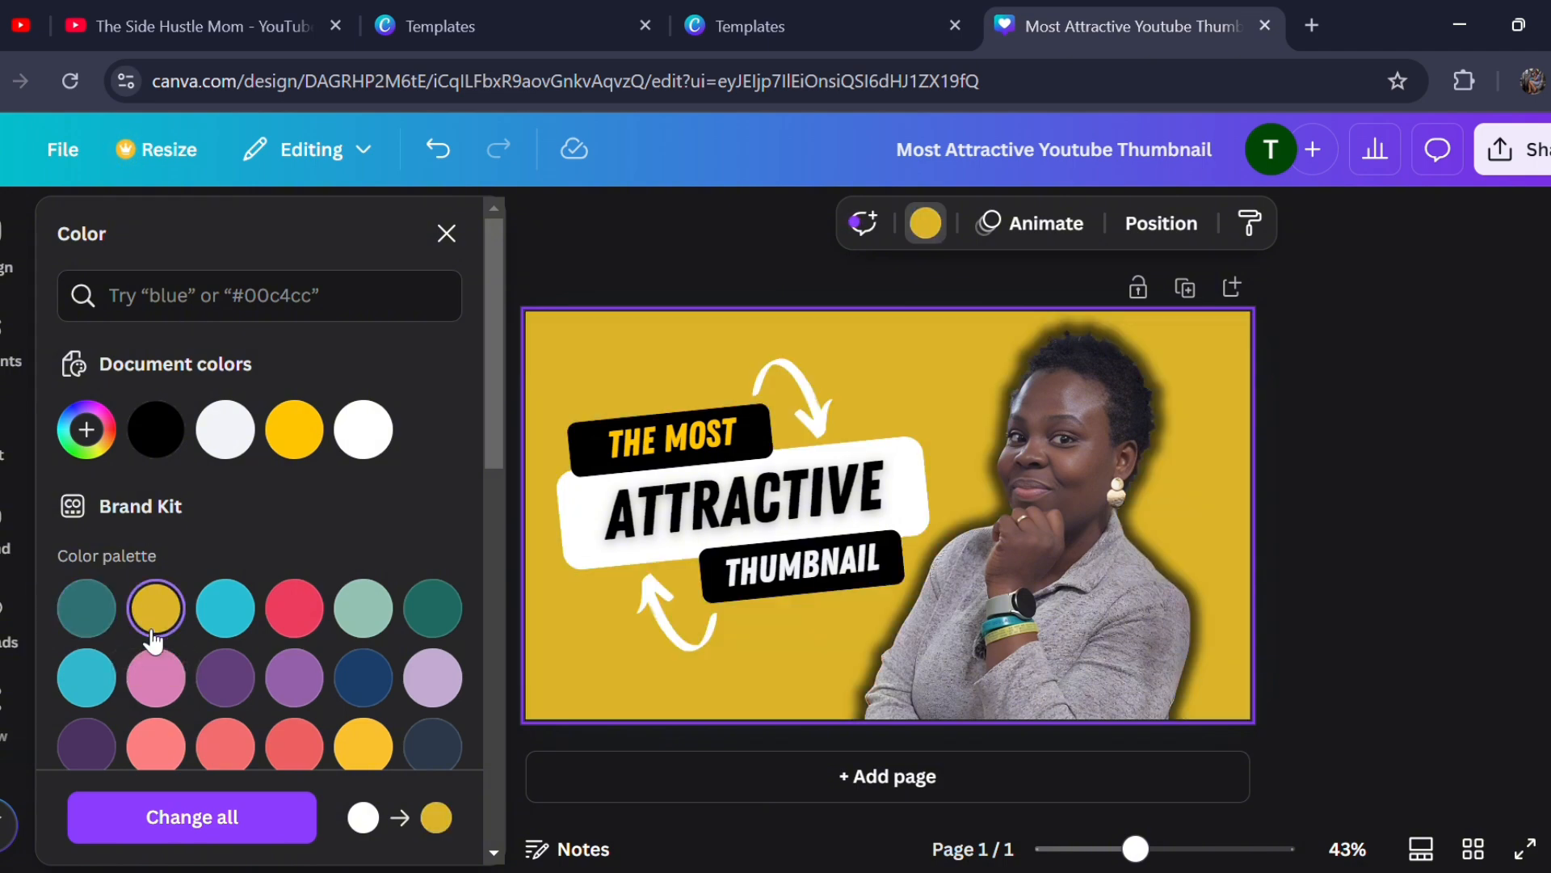
pyautogui.click(107, 614)
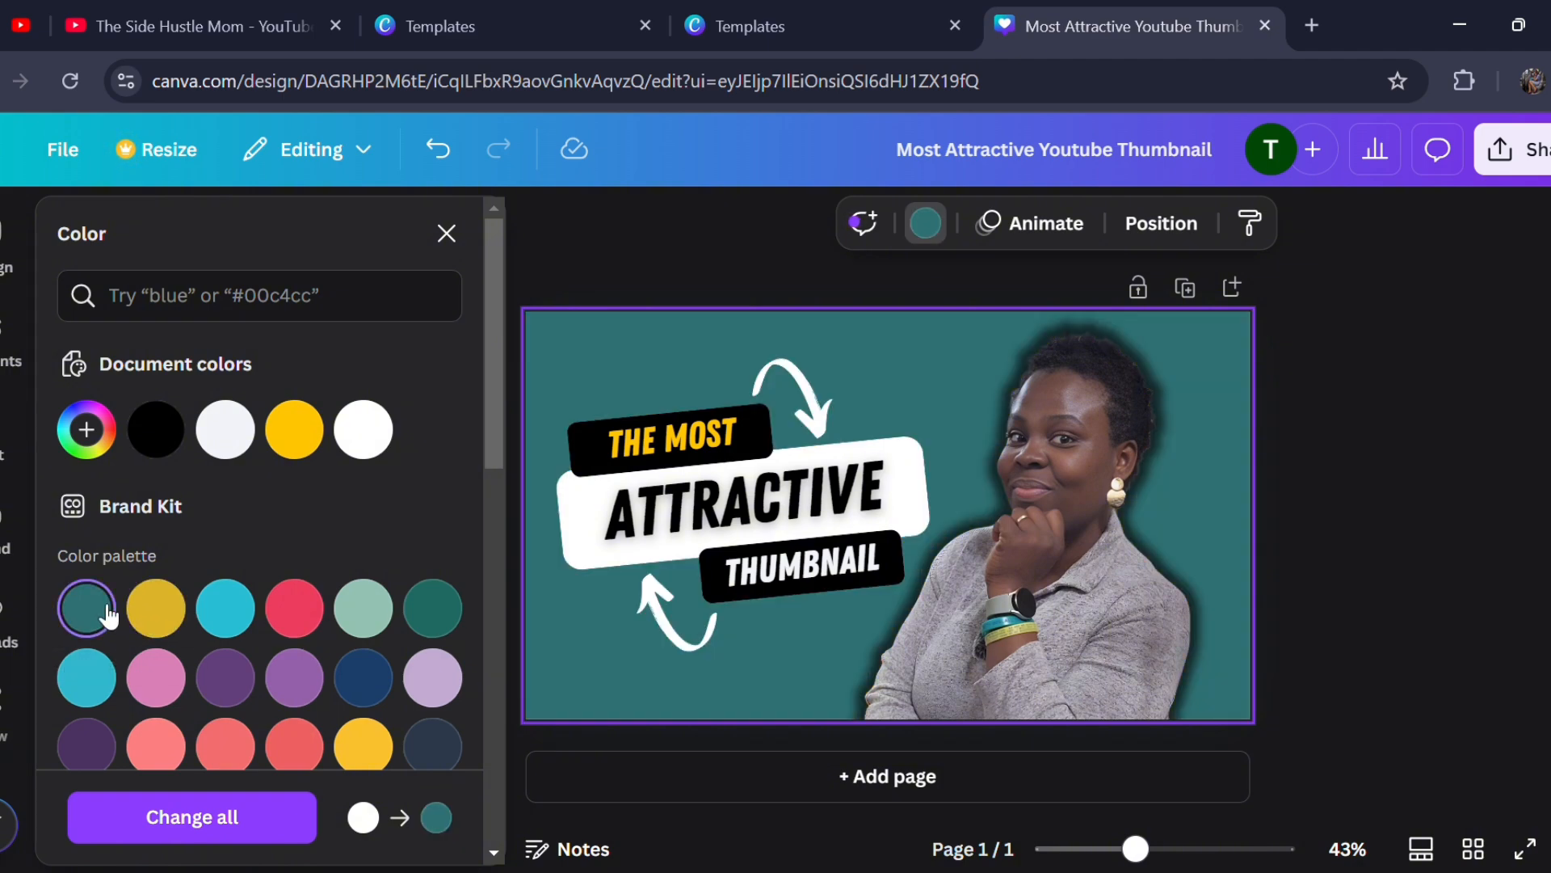
pyautogui.scroll(-2, 253, 700)
pyautogui.scroll(-2, 253, 699)
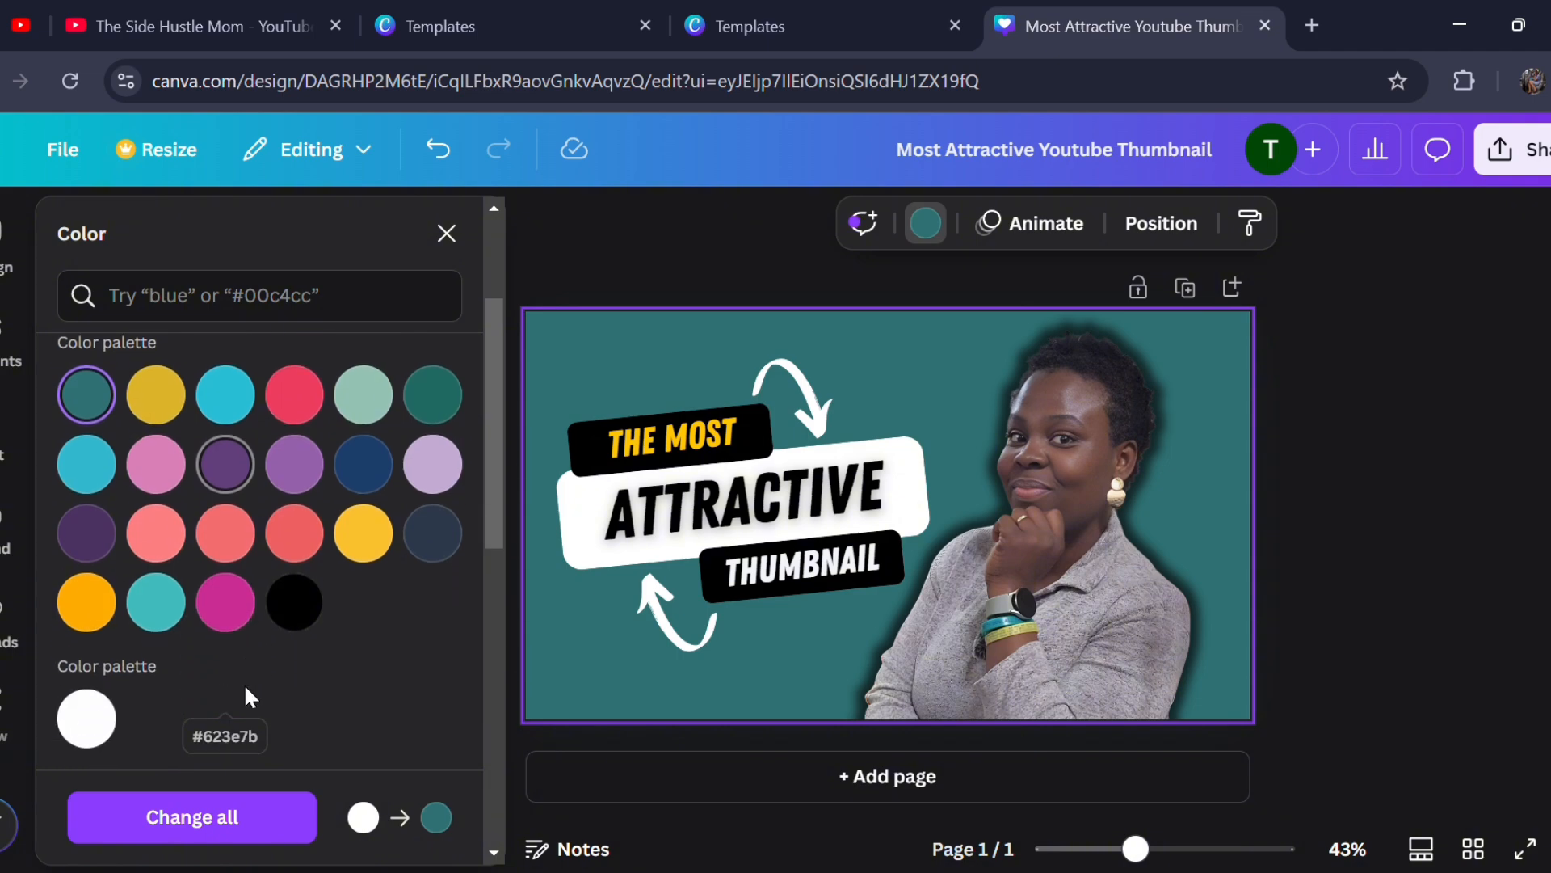
pyautogui.scroll(-1, 249, 695)
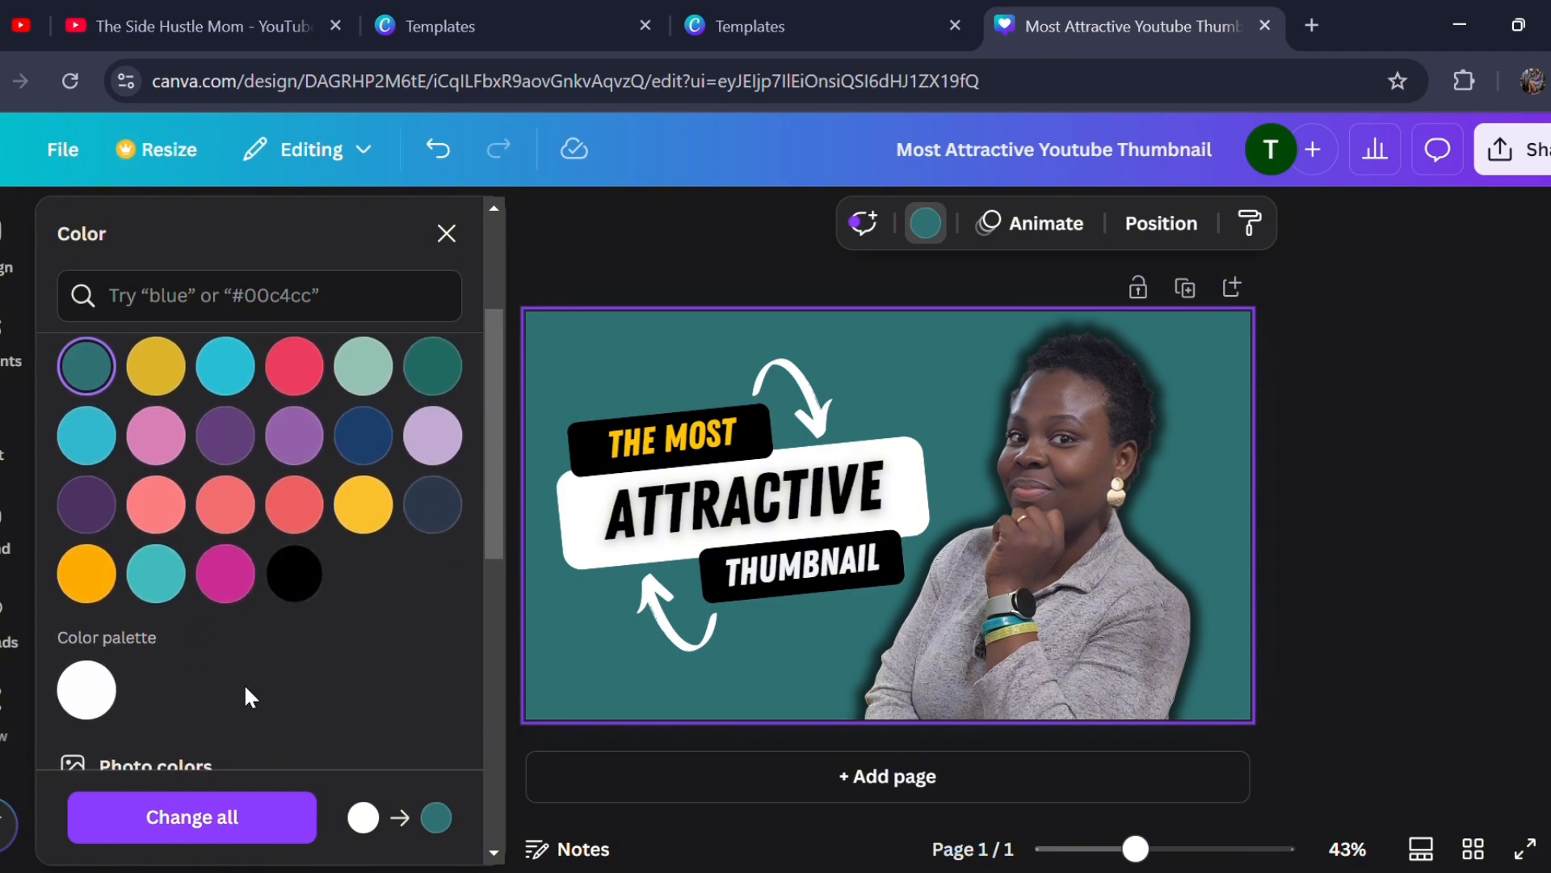
pyautogui.scroll(2, 244, 682)
pyautogui.scroll(-2, 312, 658)
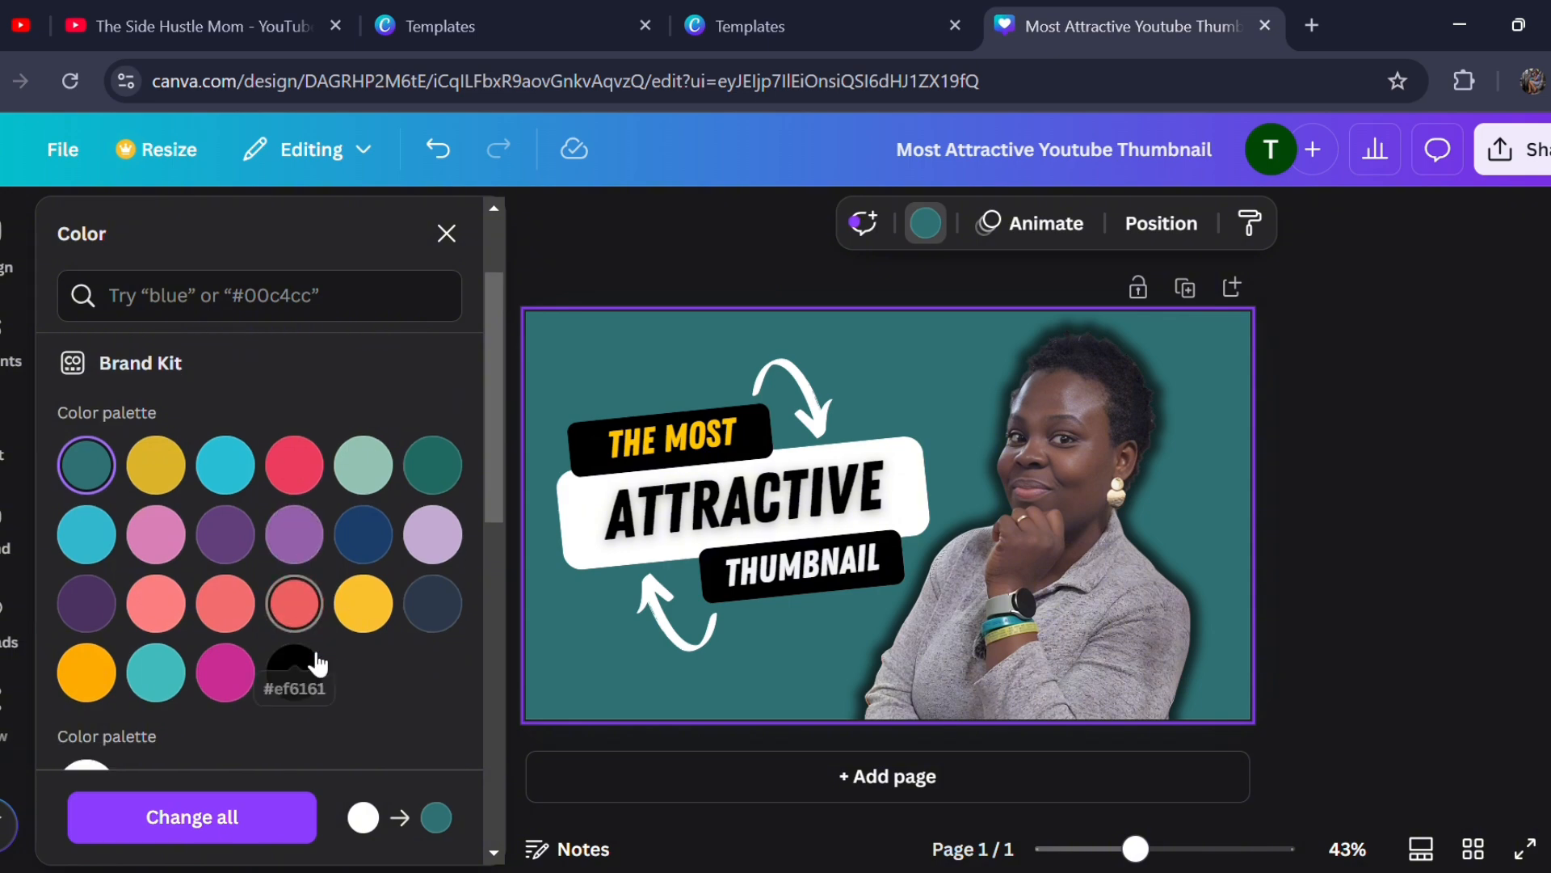
pyautogui.scroll(4, 312, 657)
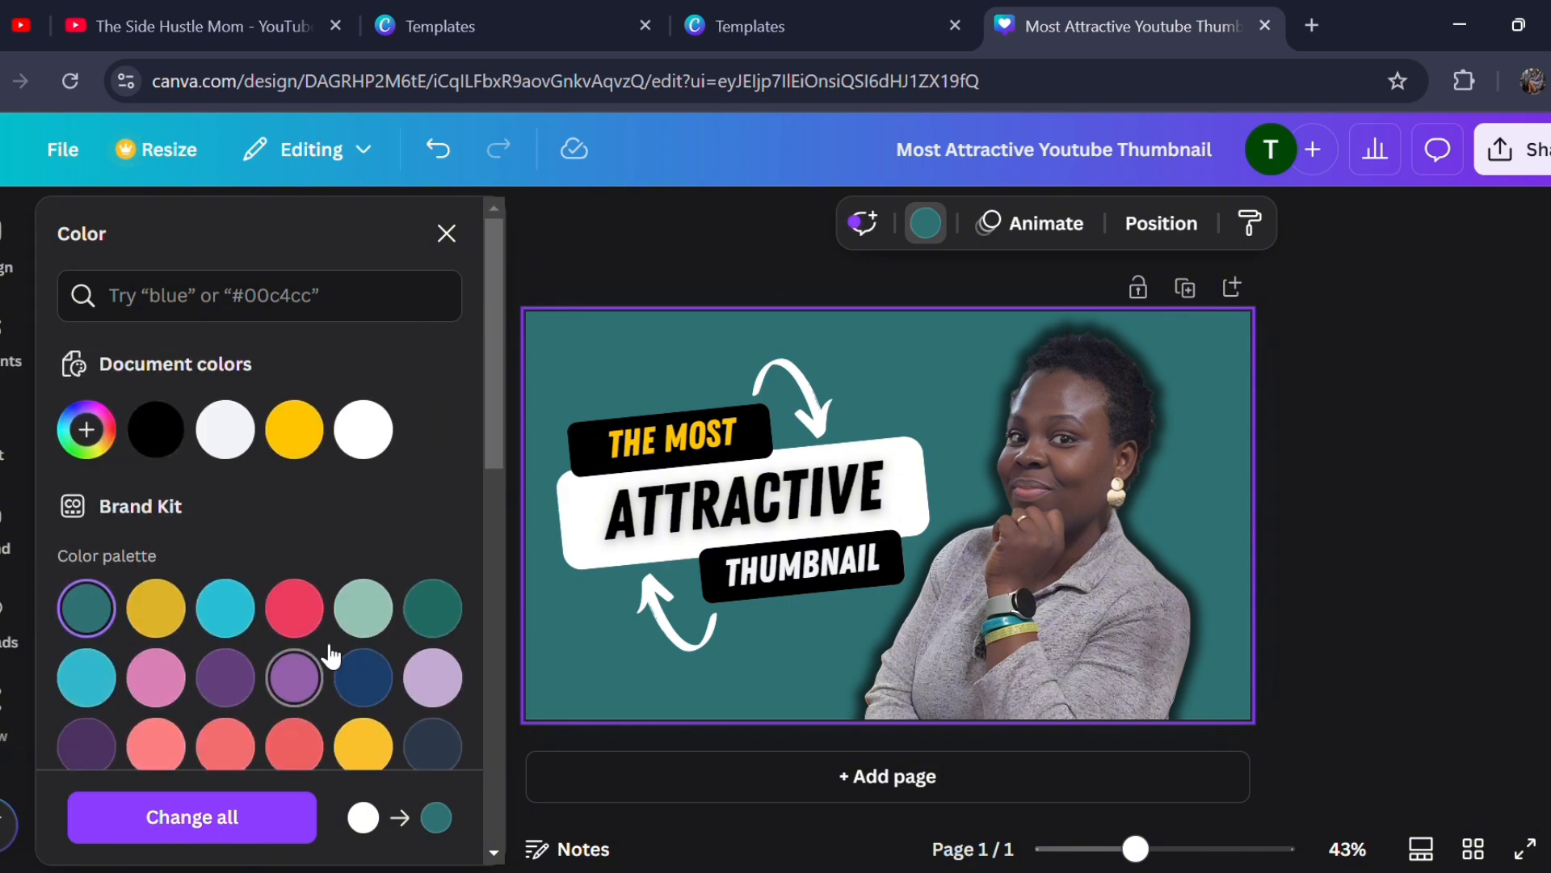
pyautogui.click(754, 662)
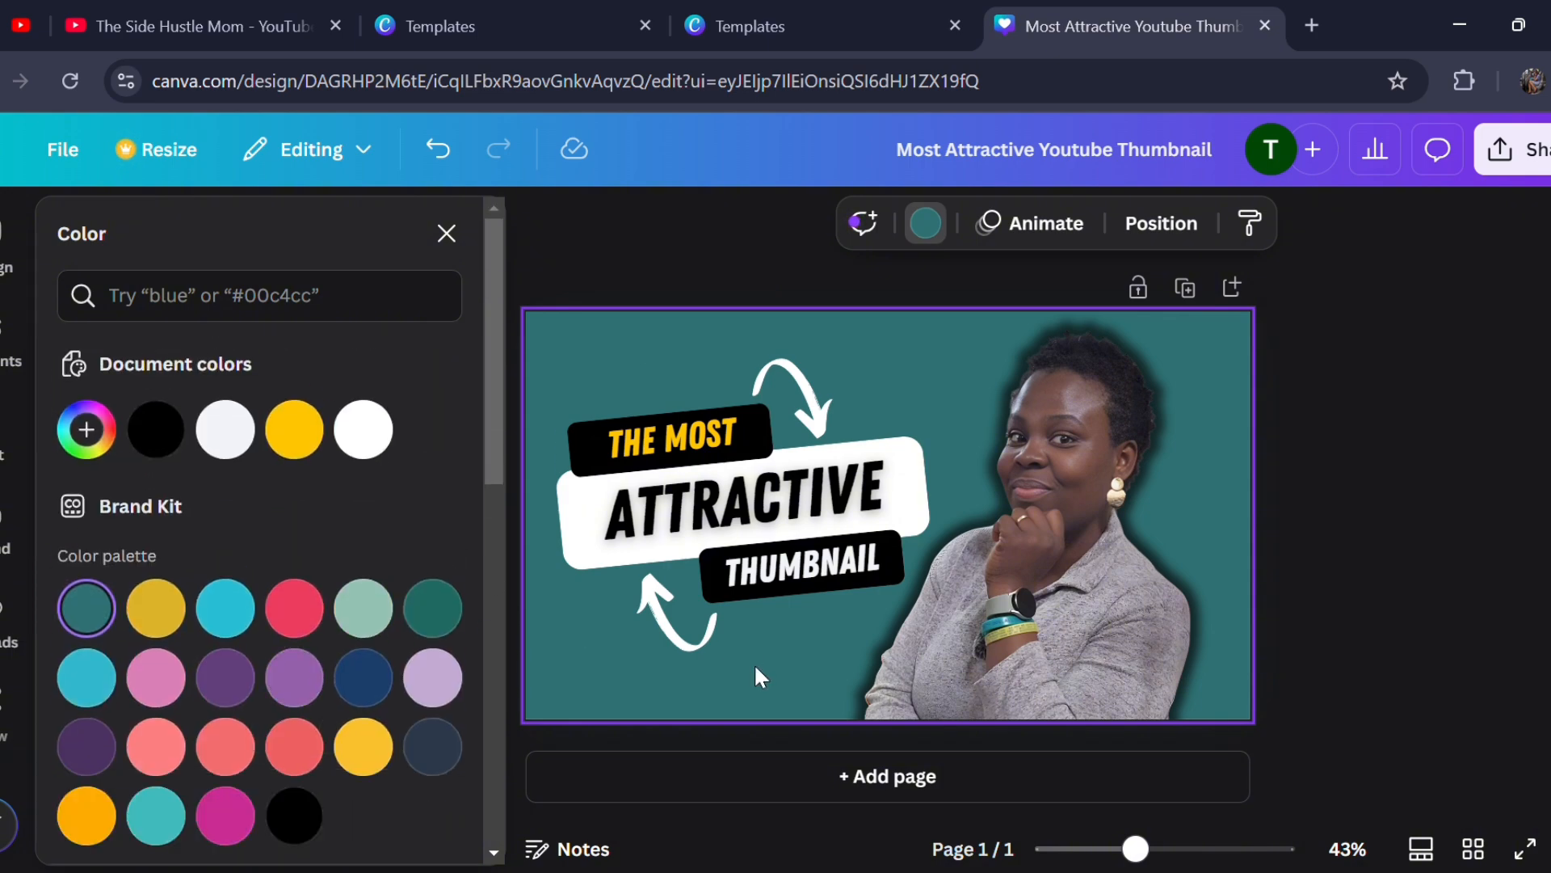
# - Replace the text in the upper black label of the headline with "GET MORE"
pyautogui.doubleClick(679, 449)
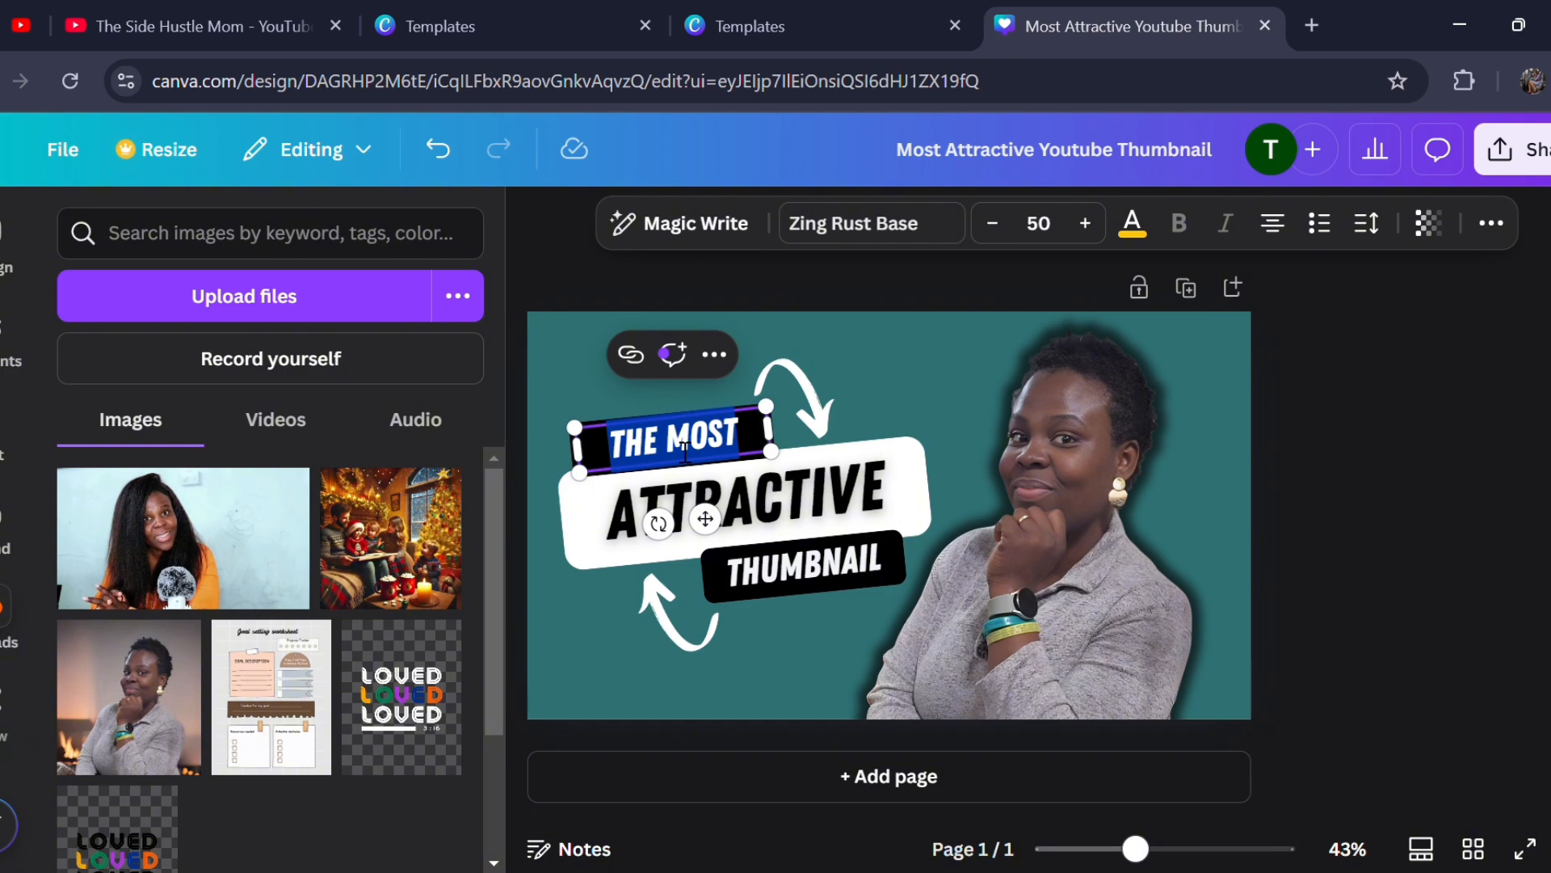
pyautogui.write('GET')
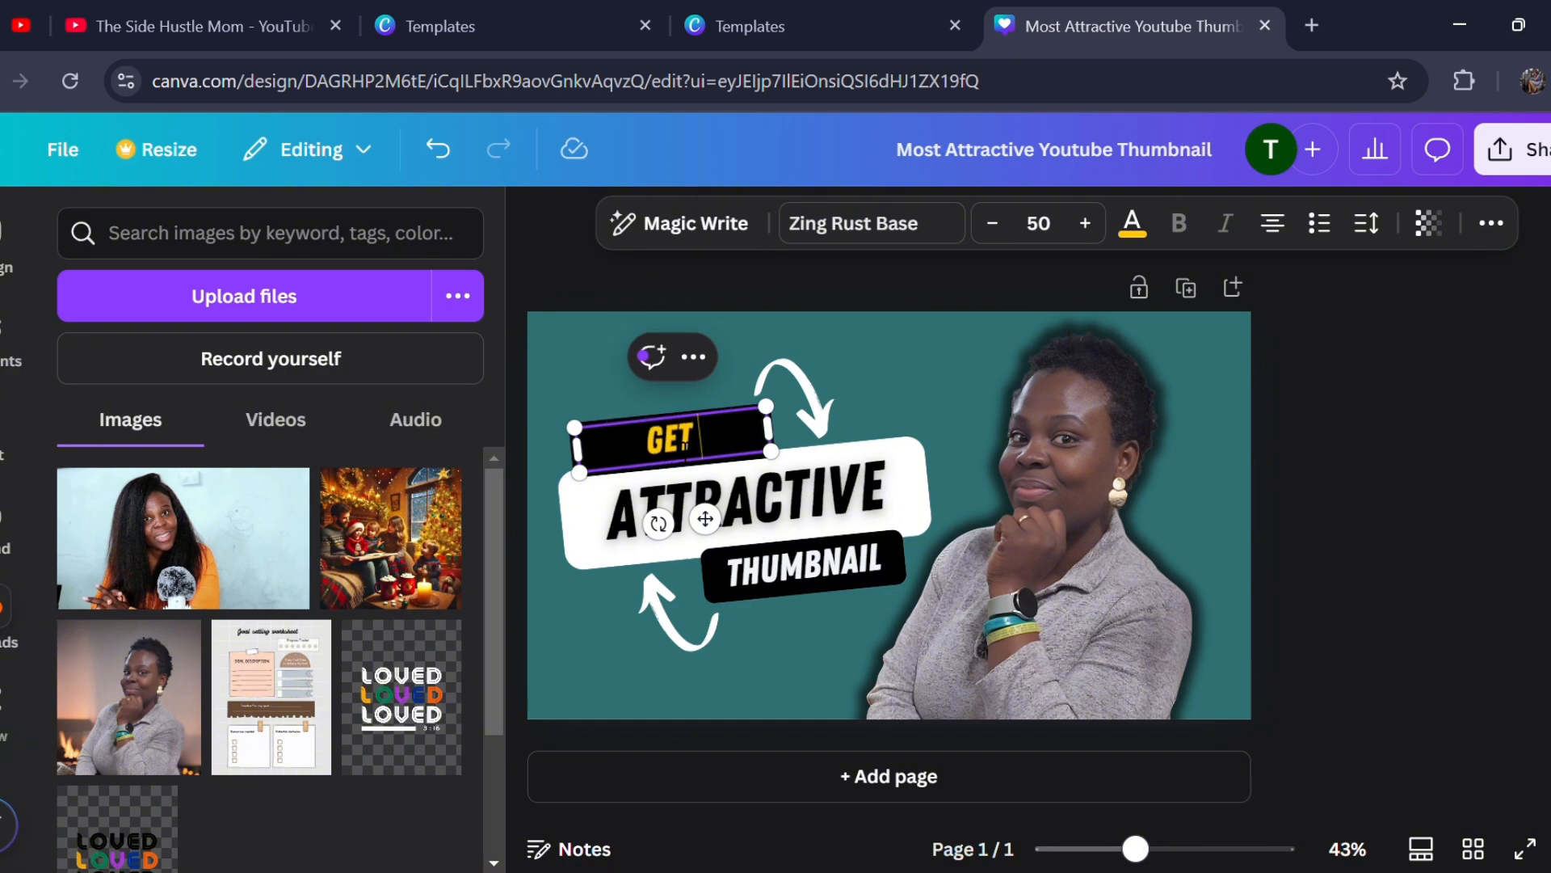
pyautogui.write(' MORE')
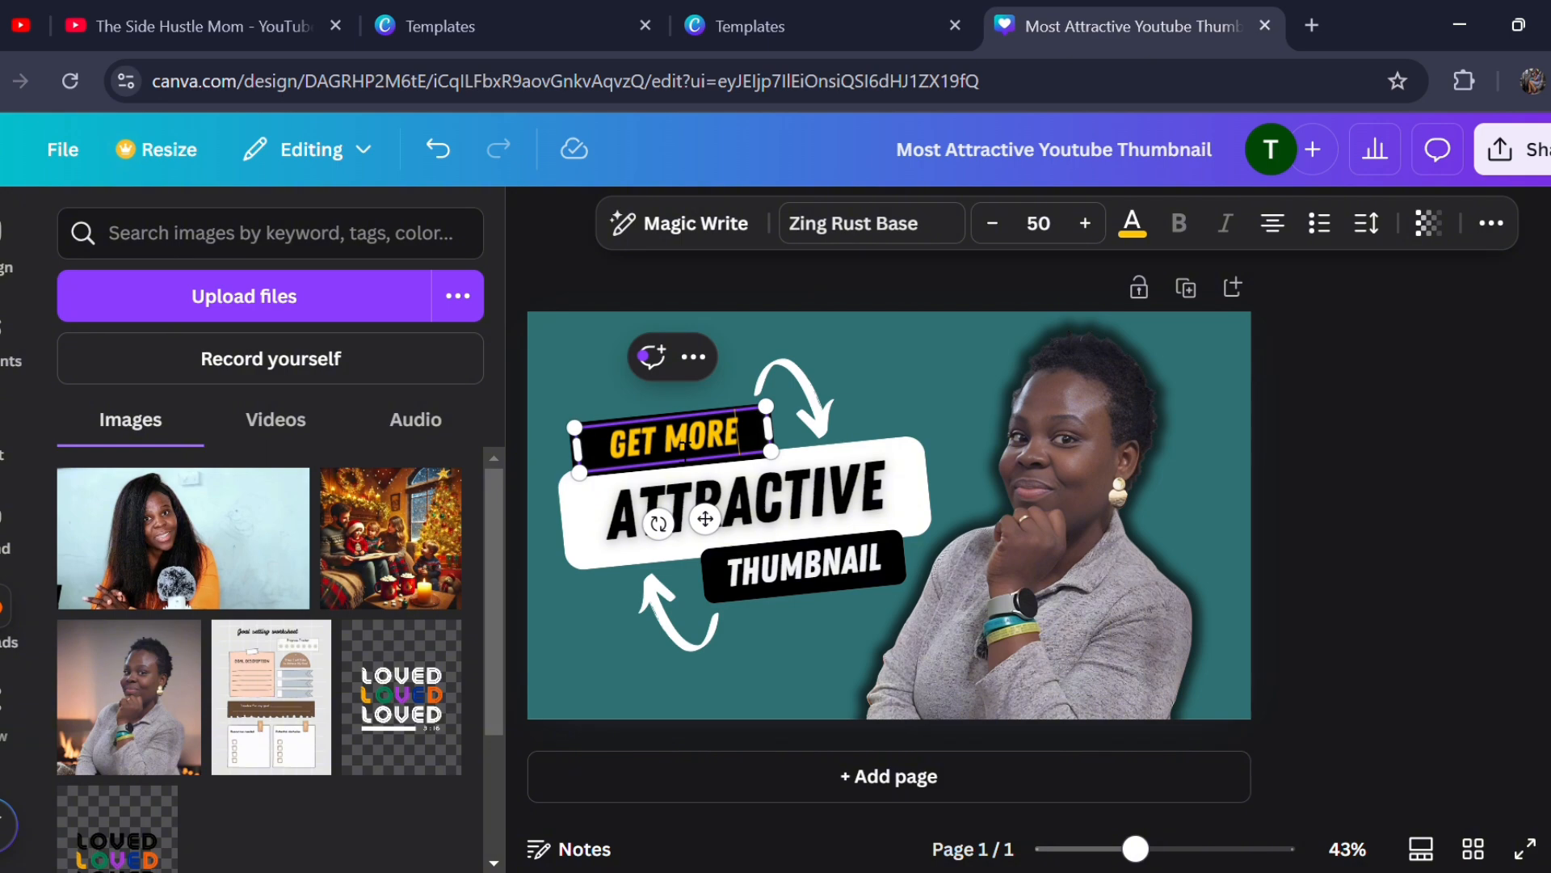
# - Replace the large headline text on the white label with "CLICKS WITH"
pyautogui.click(760, 495)
pyautogui.click(759, 495)
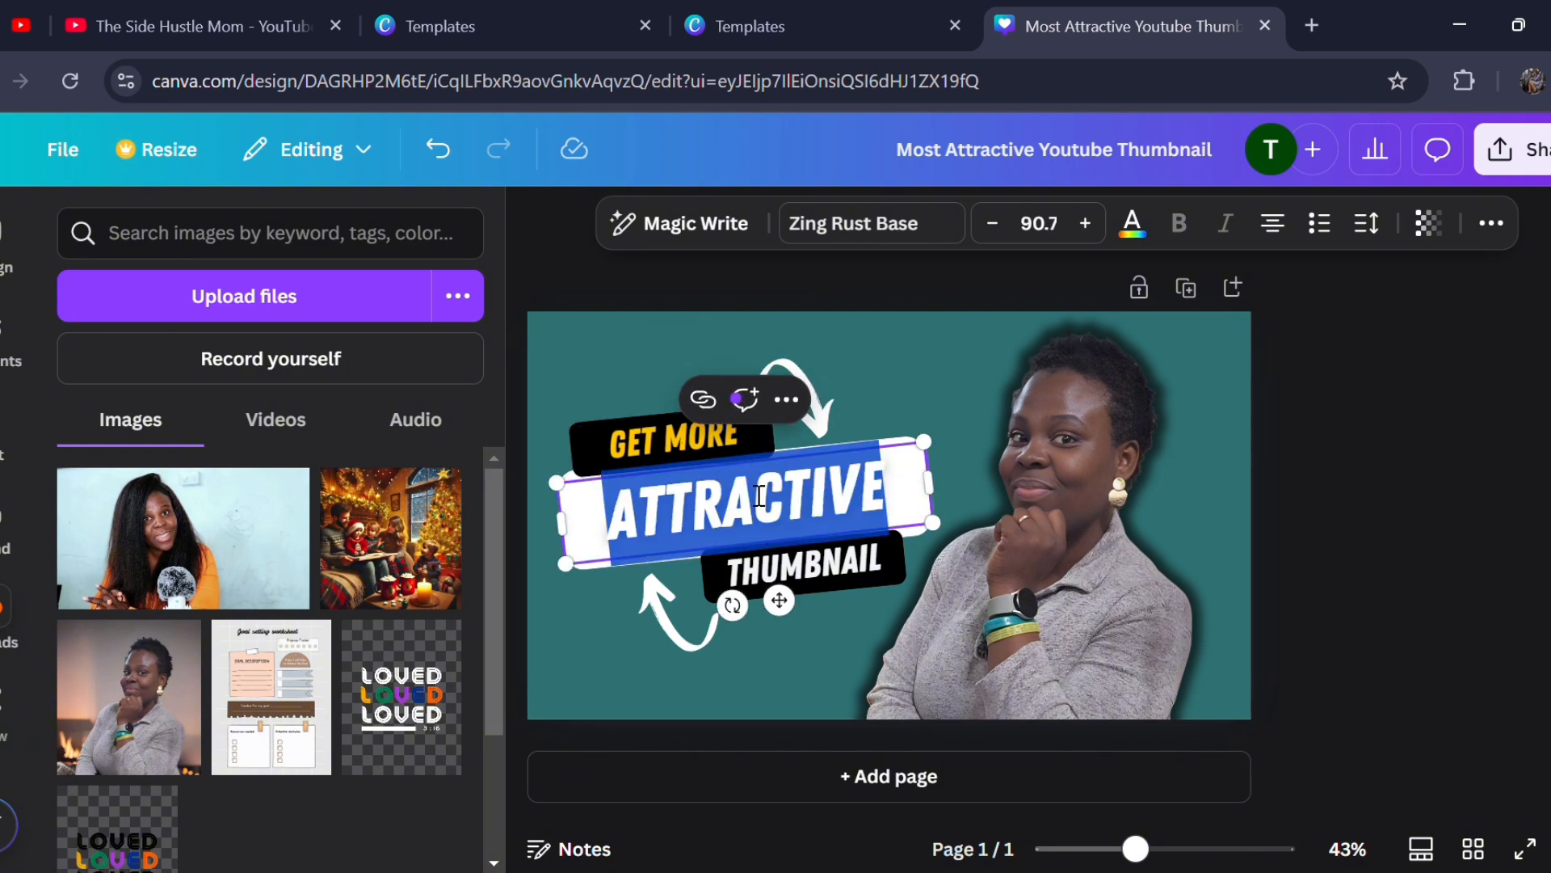
pyautogui.write('CLICKS')
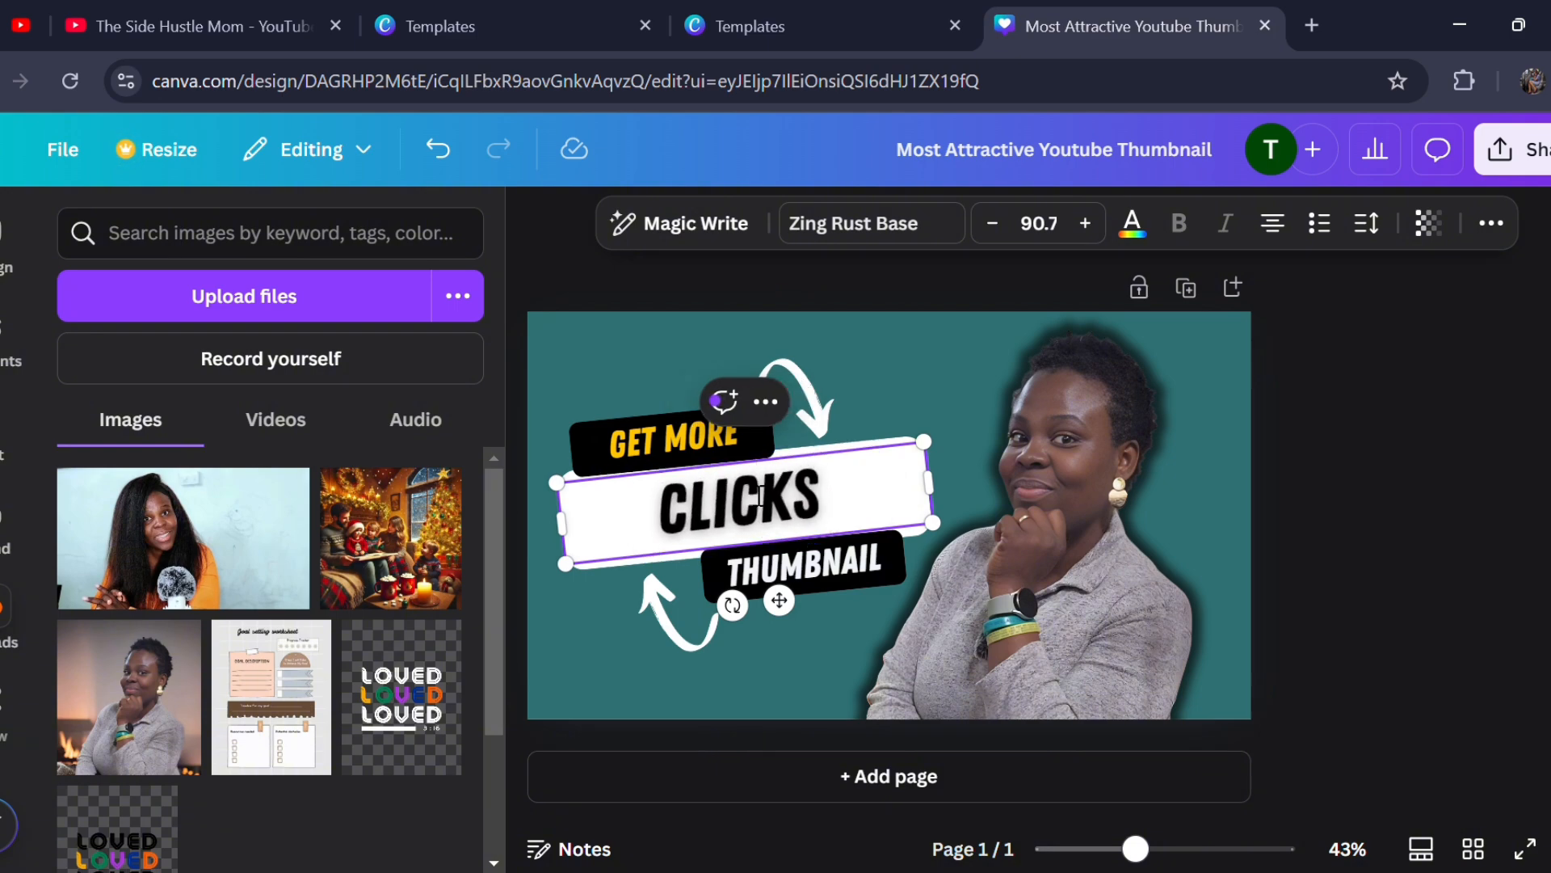
pyautogui.write(' WITH')
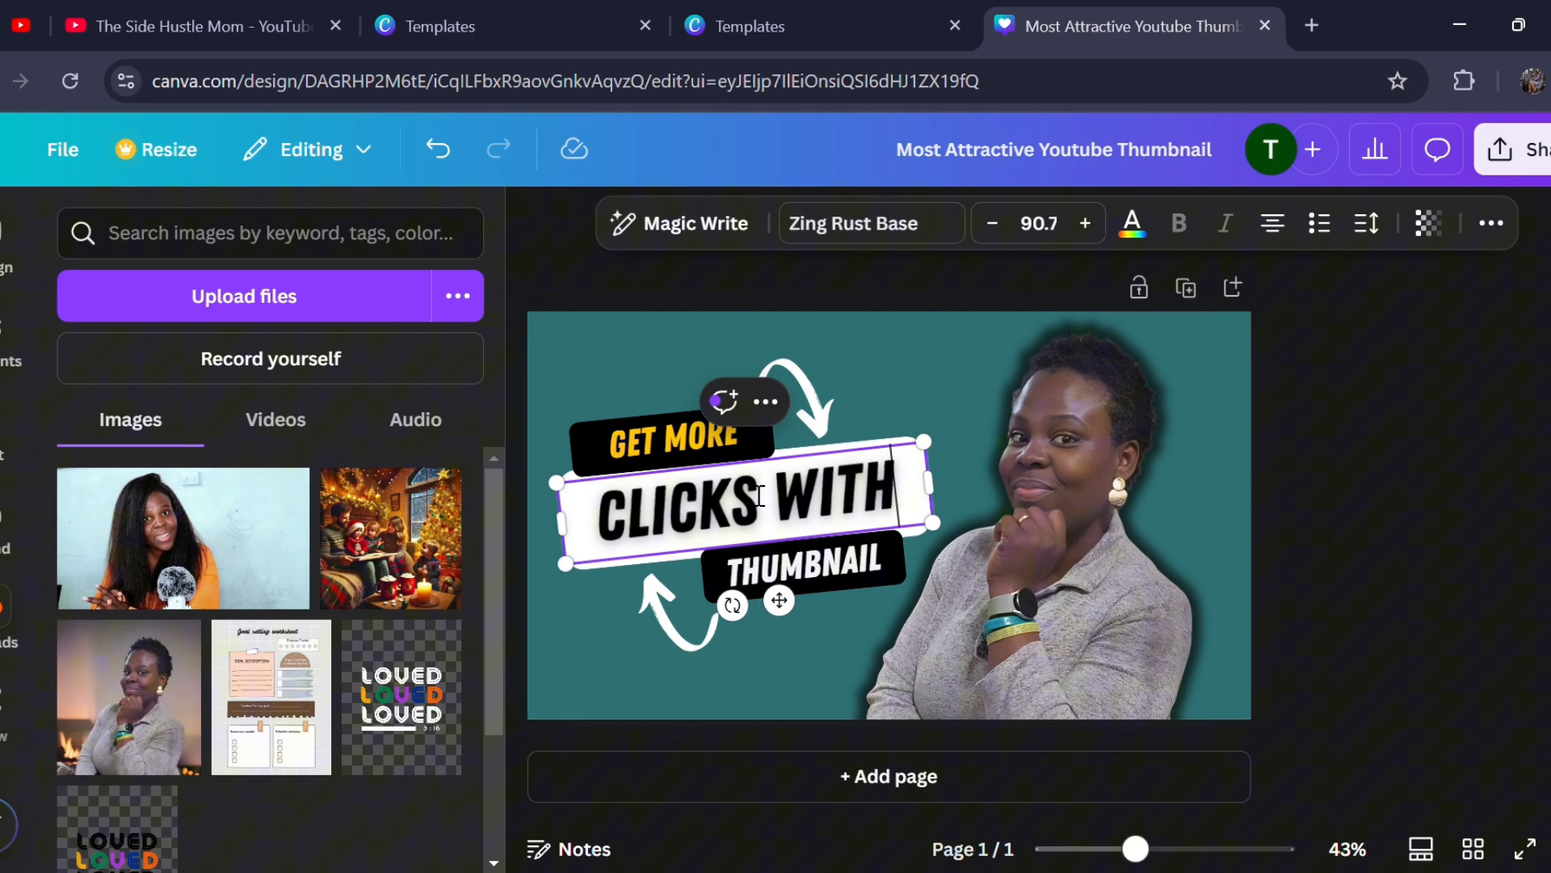
# - Make the word in the lower black label plural so it reads "THUMBNAILS", and deselect it
pyautogui.click(765, 576)
pyautogui.click(766, 575)
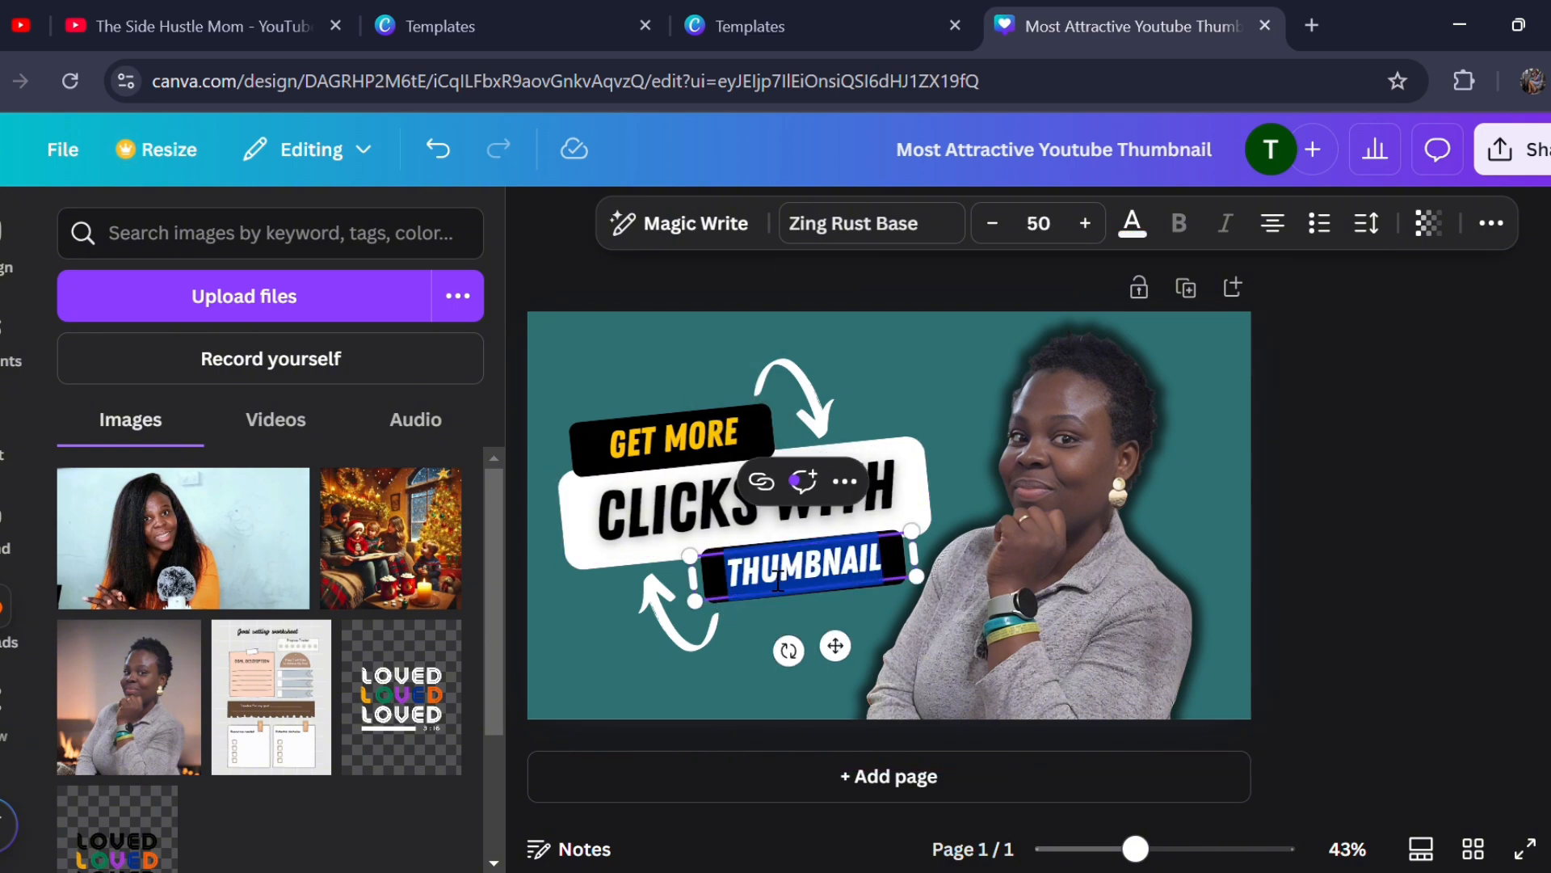
pyautogui.click(903, 567)
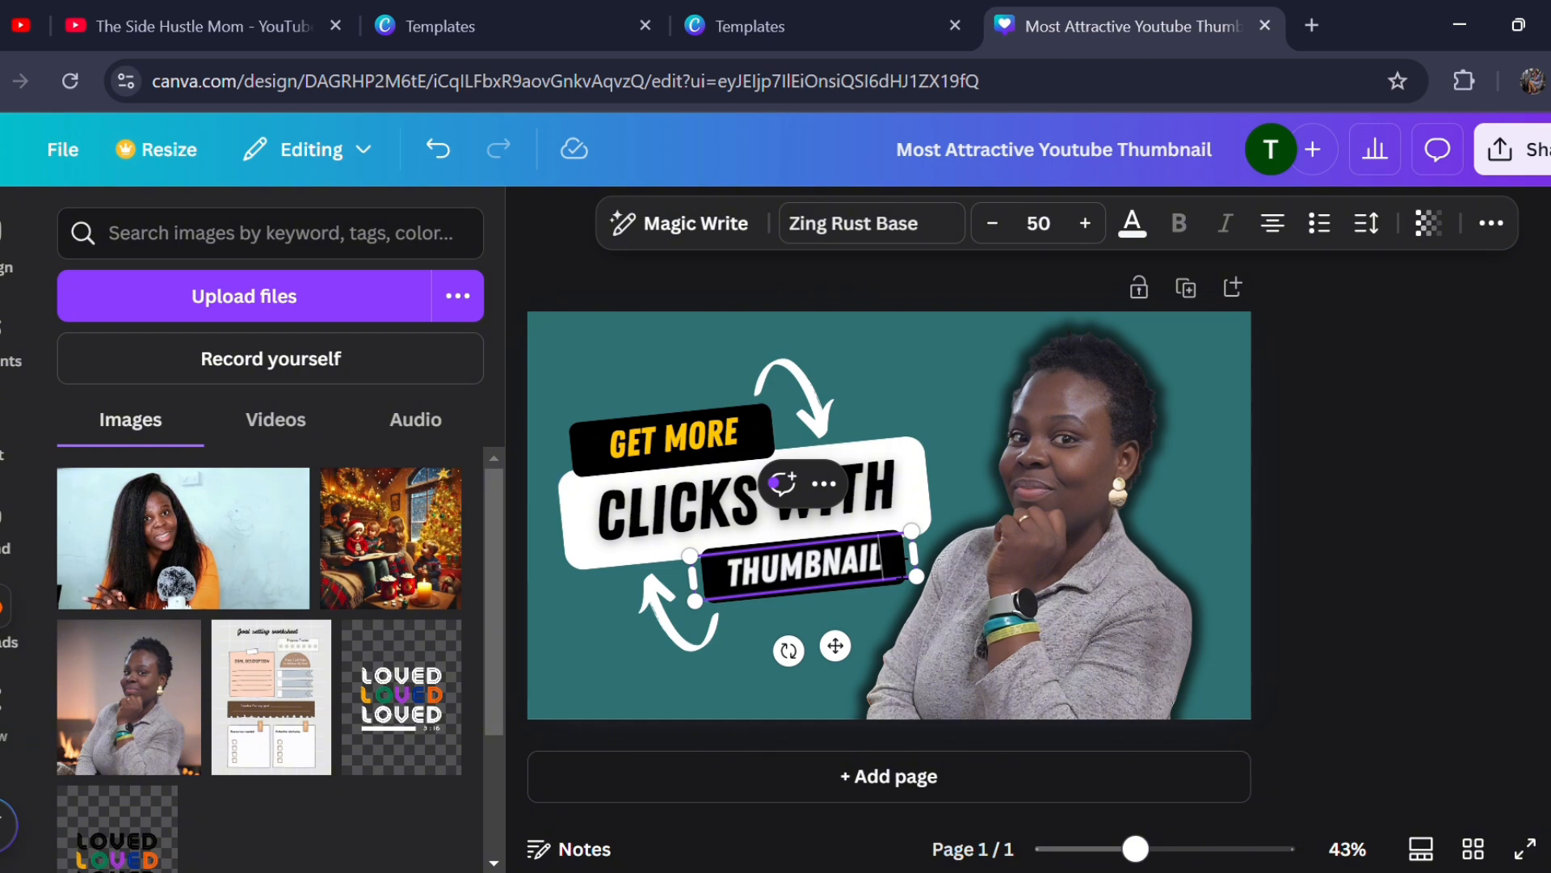
pyautogui.write('S')
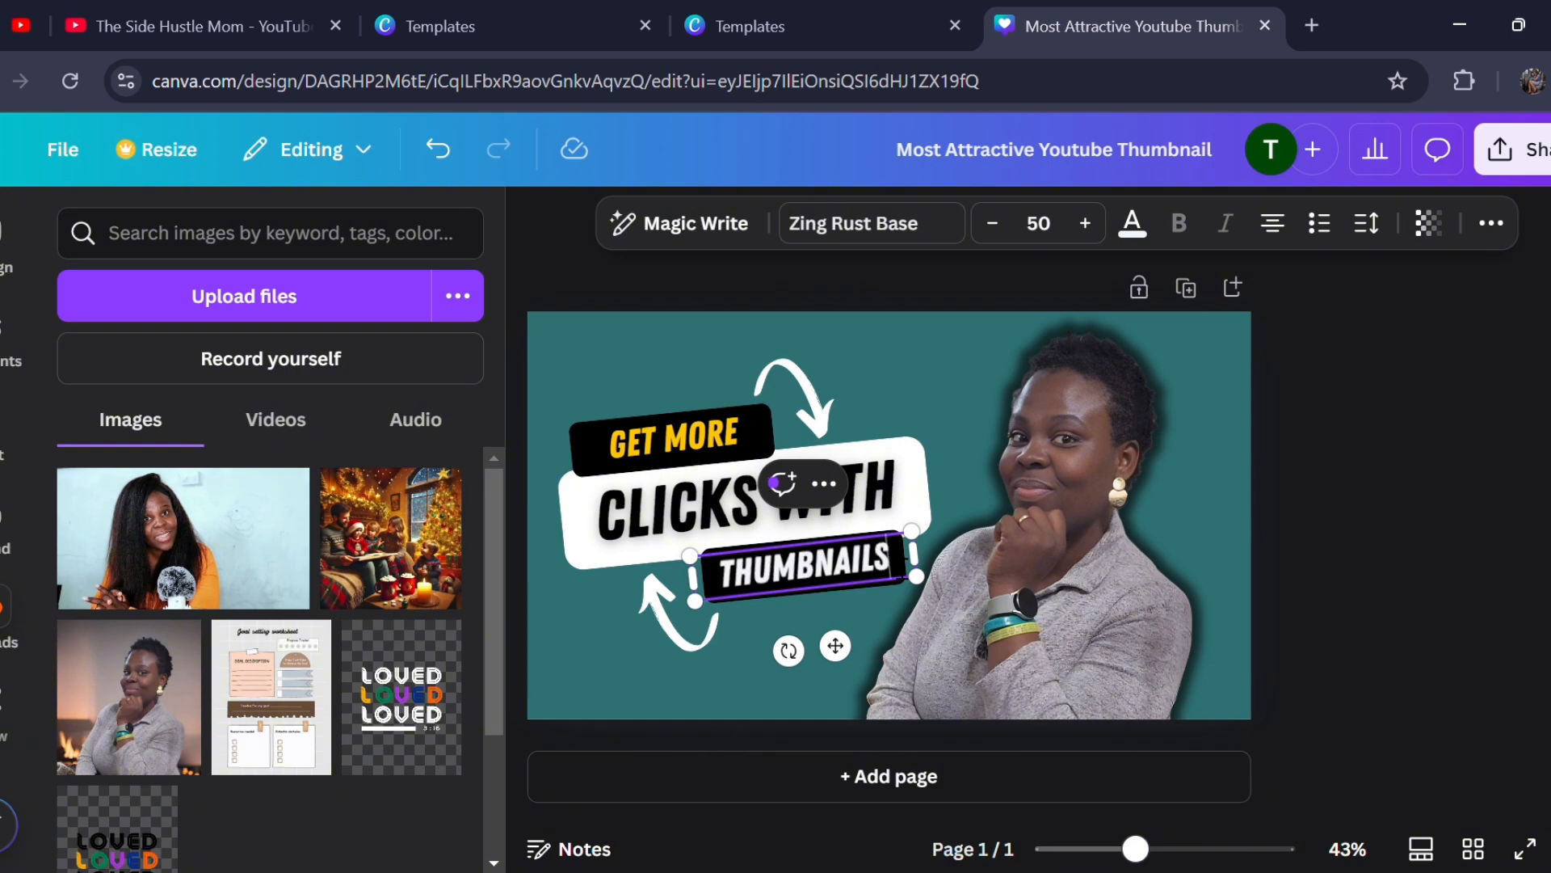
pyautogui.click(1386, 564)
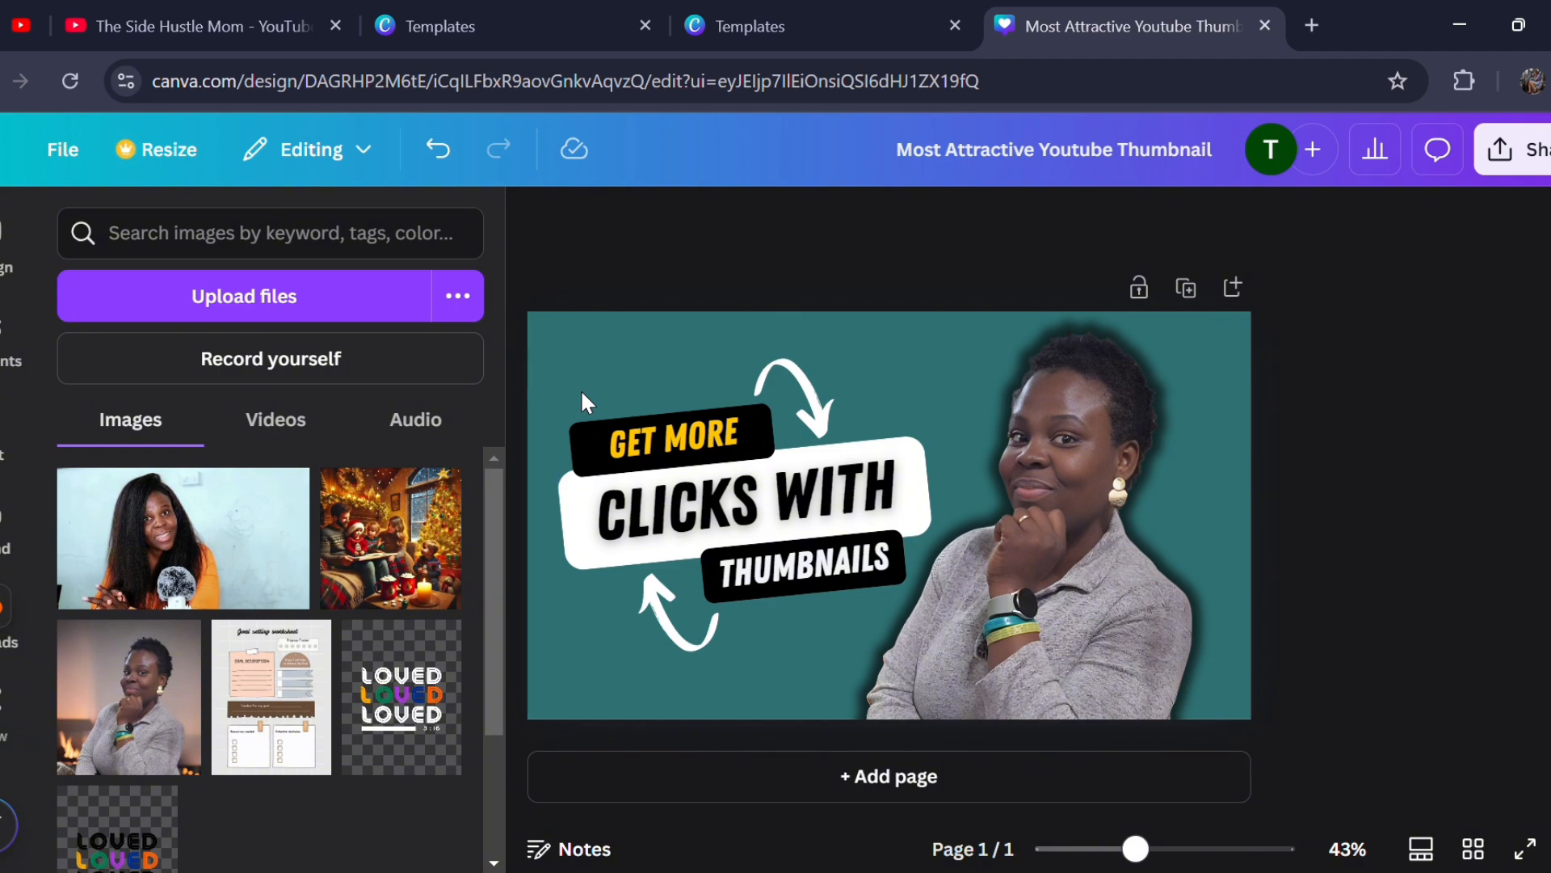
# - Group the three headline texts, their label shapes and both white arrows, leaving out the portrait
pyautogui.moveTo(586, 402); pyautogui.dragTo(804, 590)
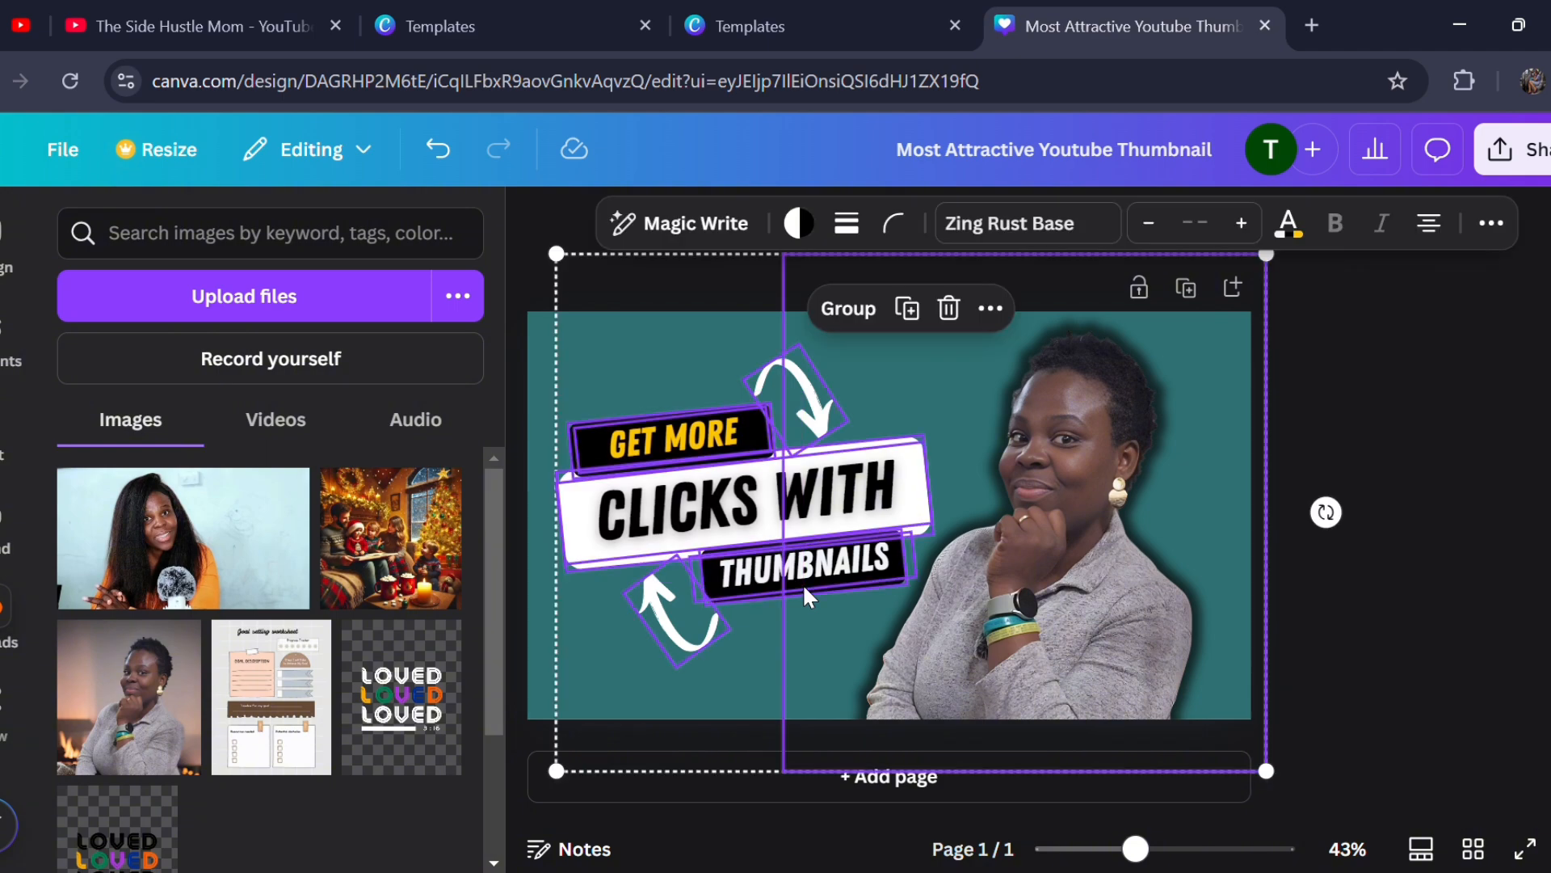
pyautogui.click(1484, 412)
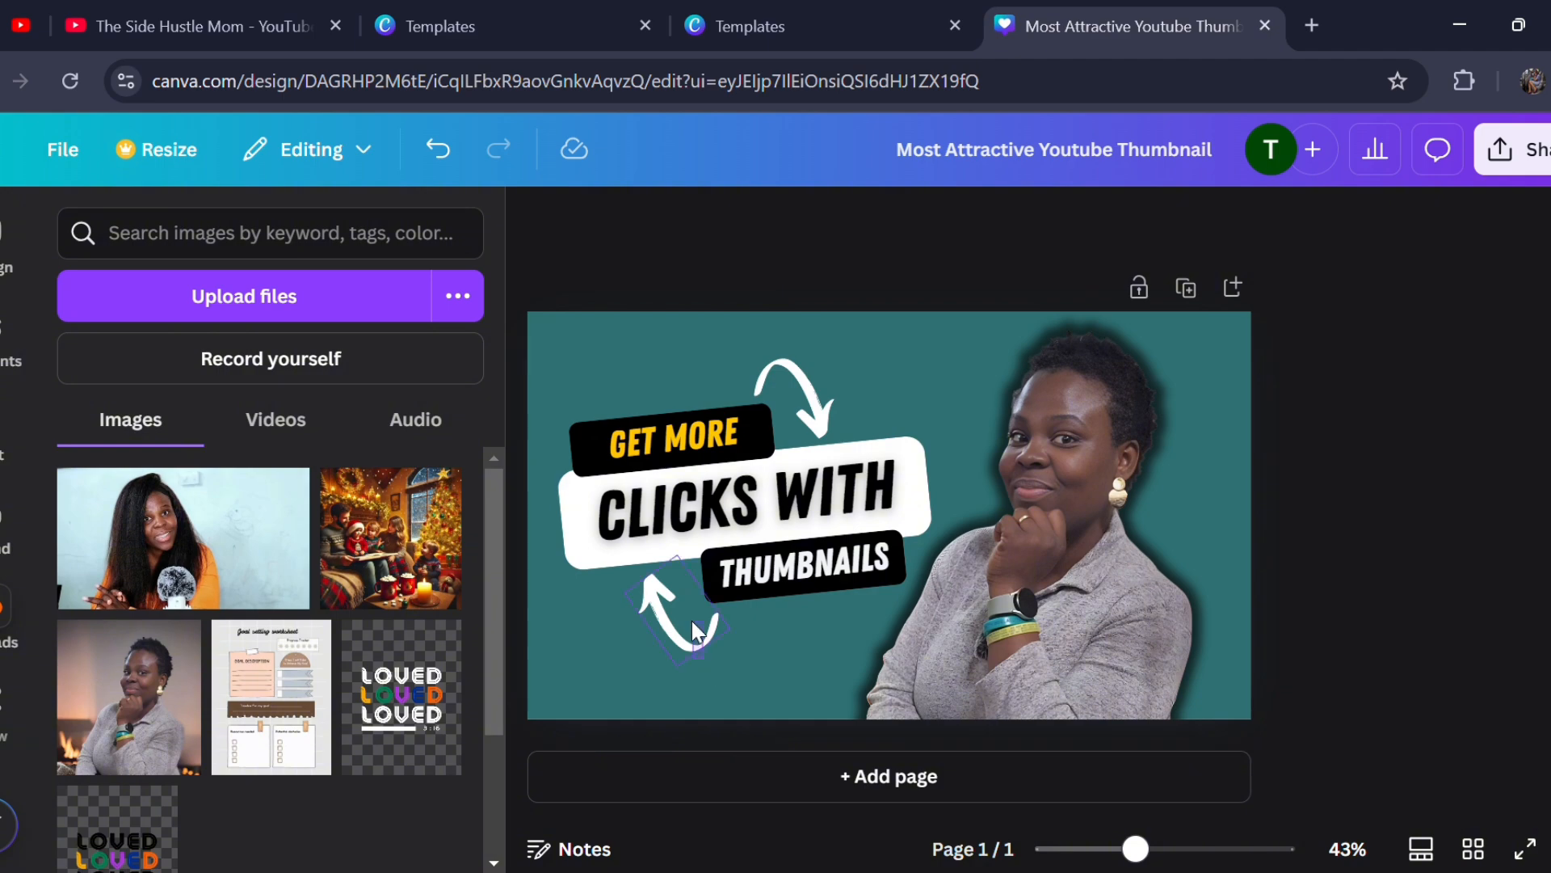
pyautogui.moveTo(701, 656); pyautogui.dragTo(774, 365)
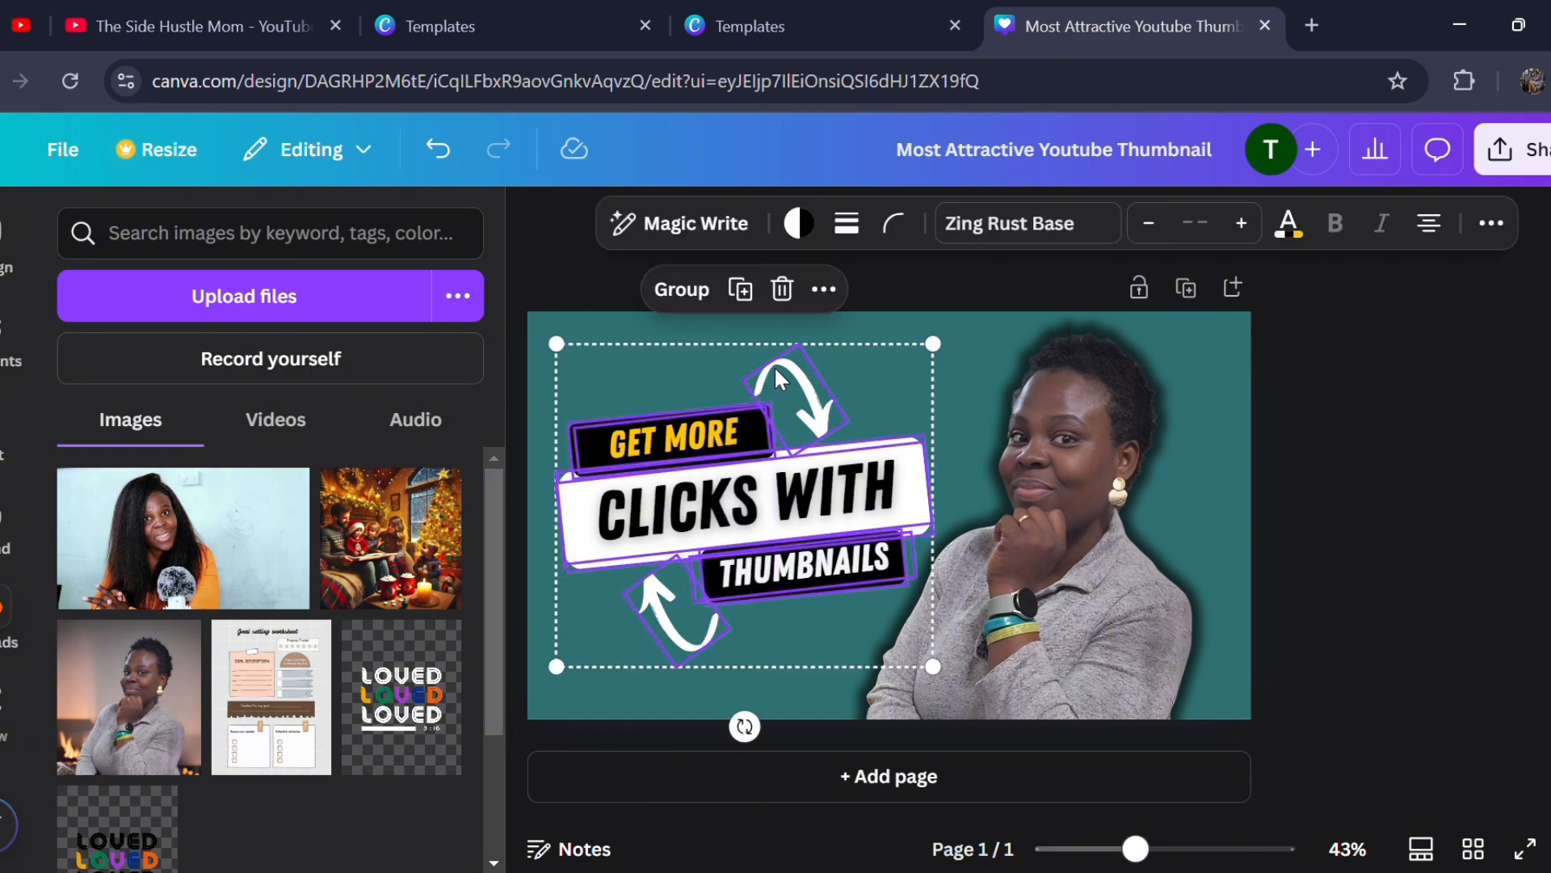
pyautogui.click(683, 291)
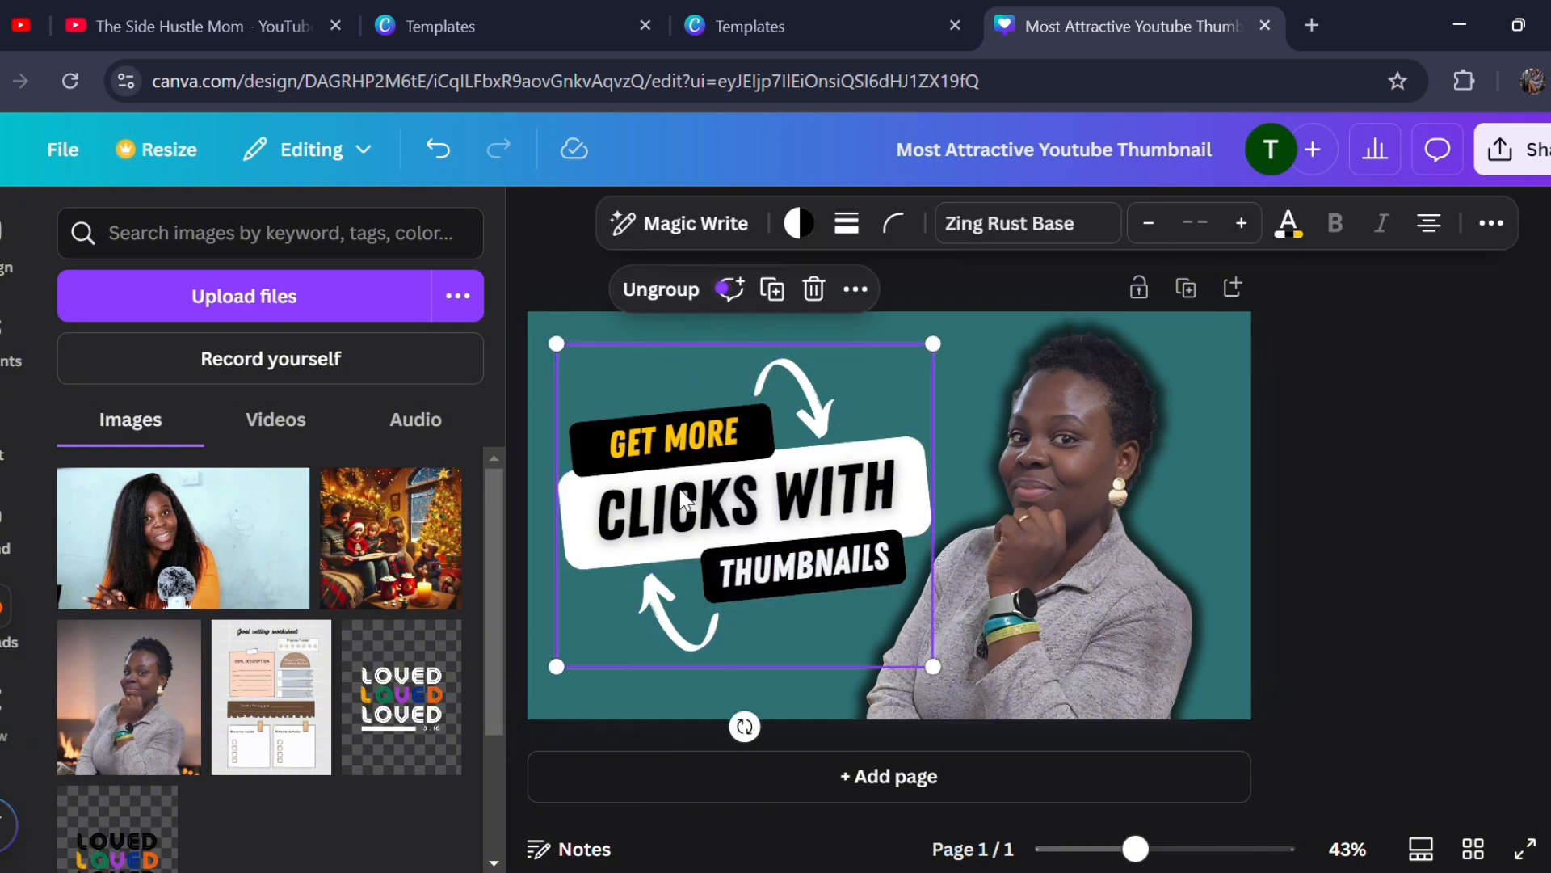
# - Move the headline group slightly towards the thumbnail's upper-left corner, enlarge it a little, and deselect it
pyautogui.moveTo(686, 501); pyautogui.dragTo(672, 487)
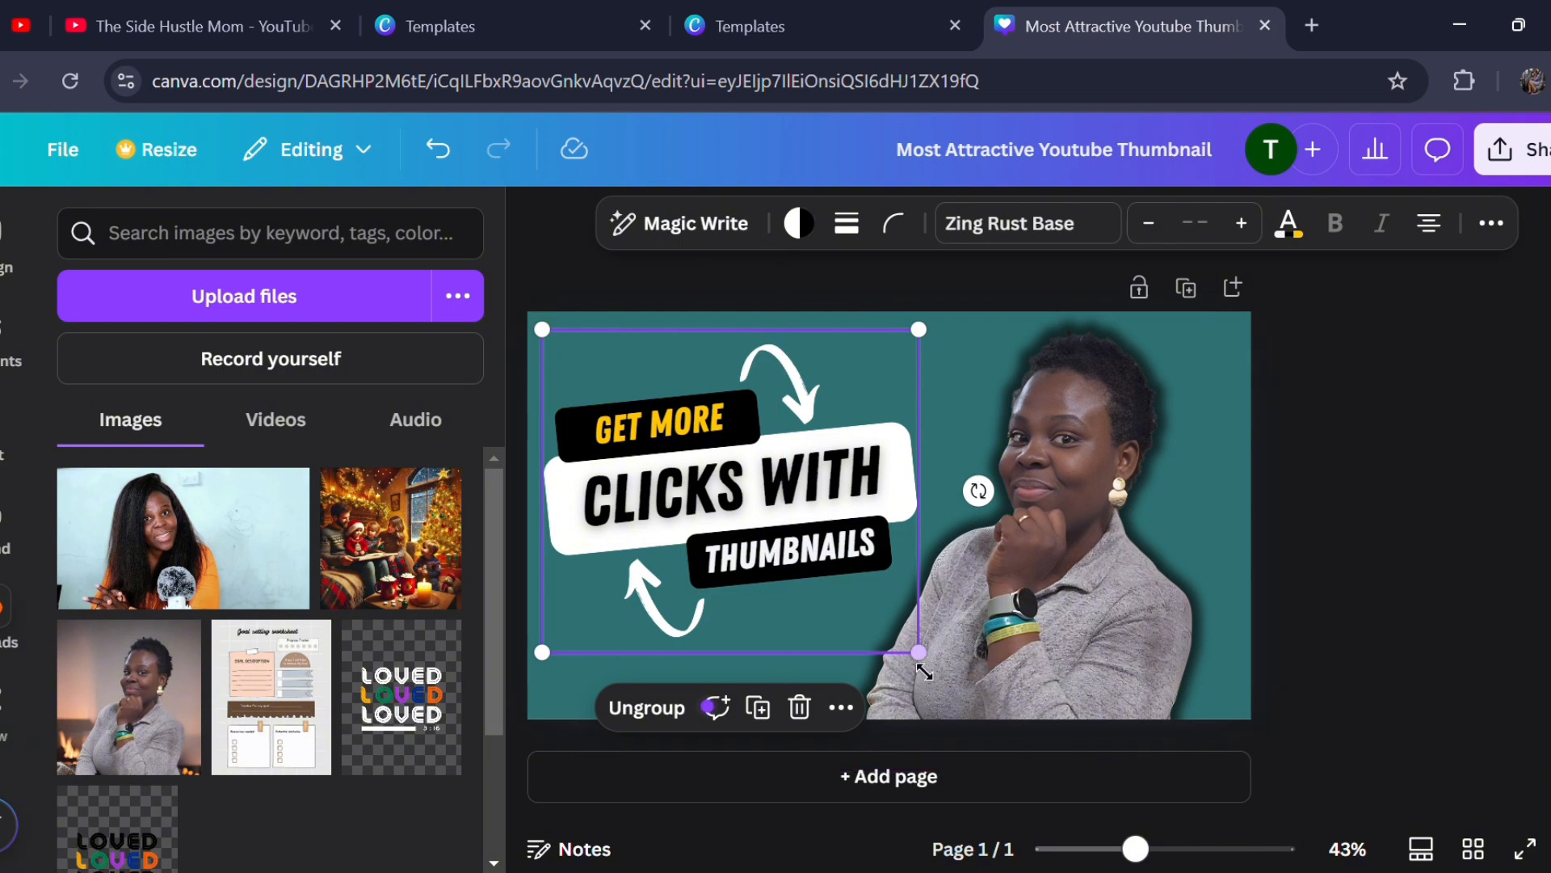
pyautogui.moveTo(917, 652); pyautogui.dragTo(929, 700)
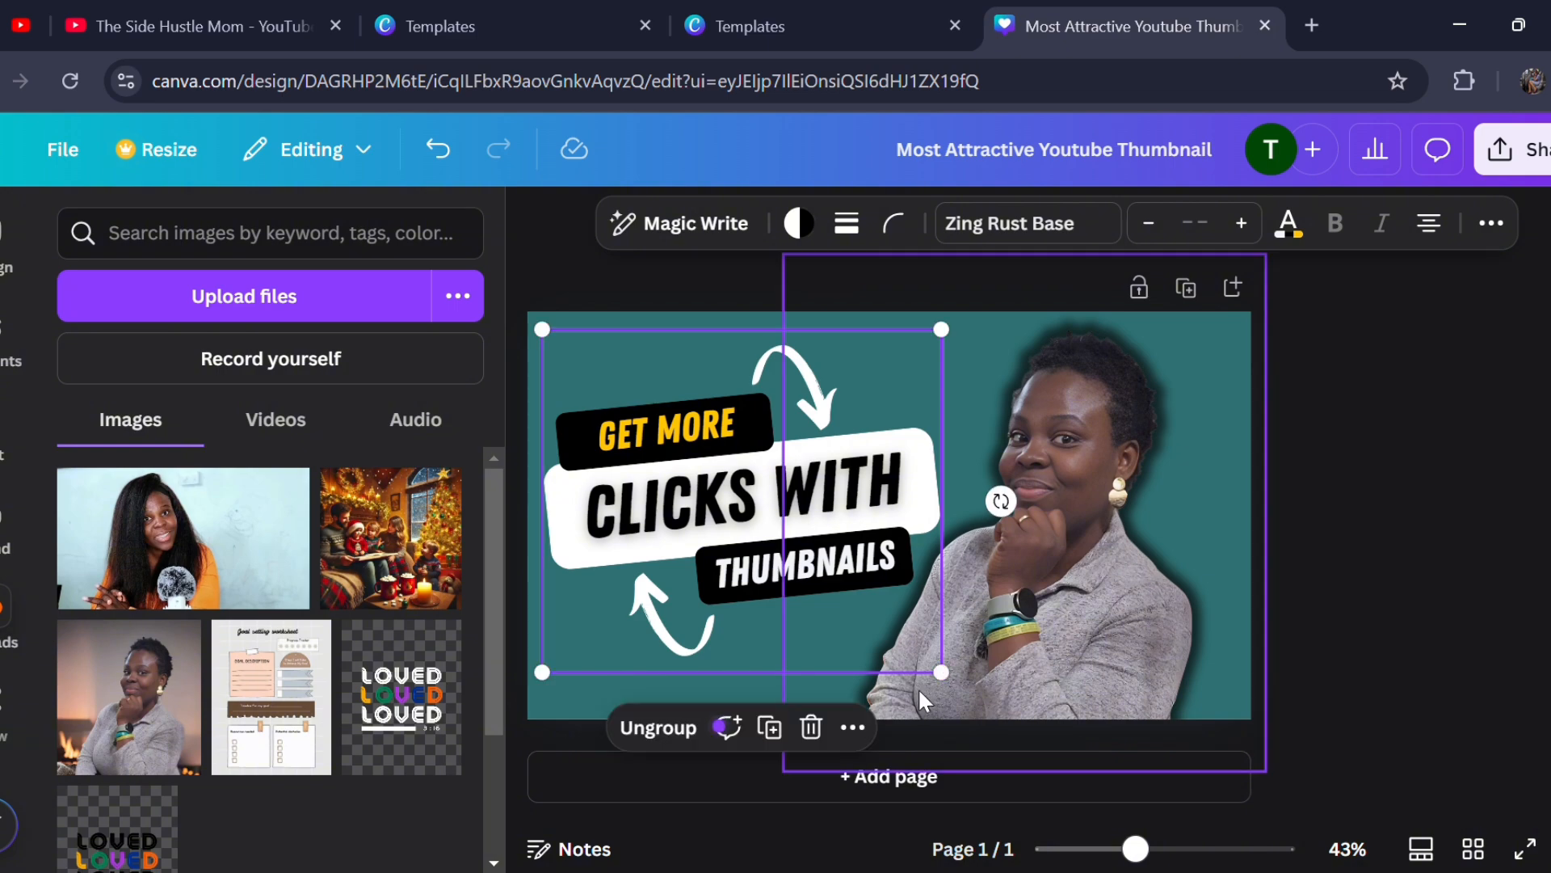
pyautogui.click(1422, 638)
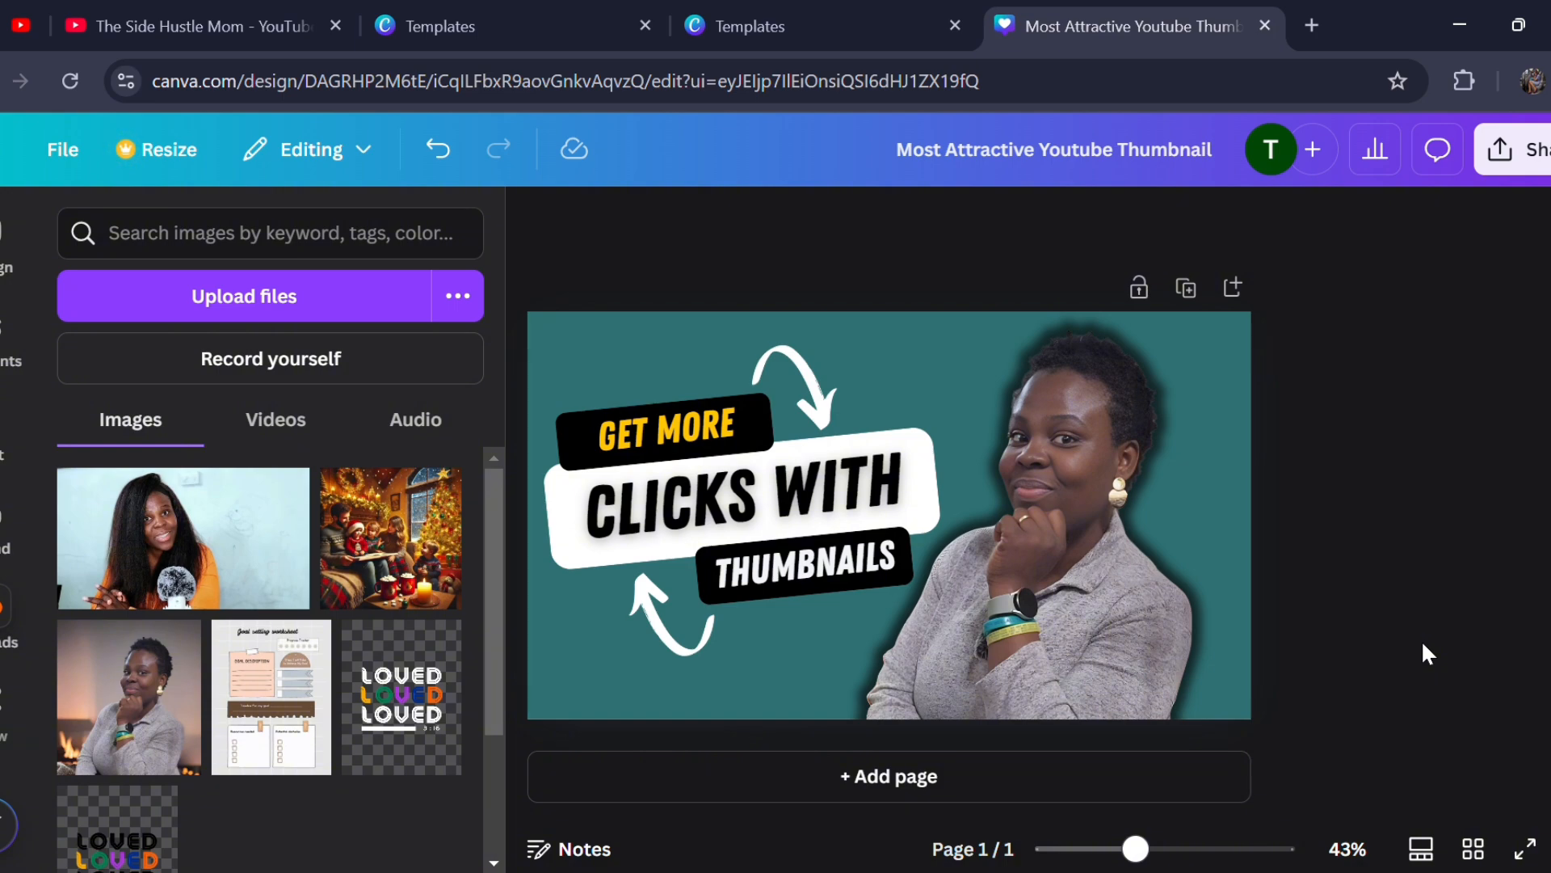
# - Search the elements library for "surprise" and show all matching graphics
pyautogui.click(6, 325)
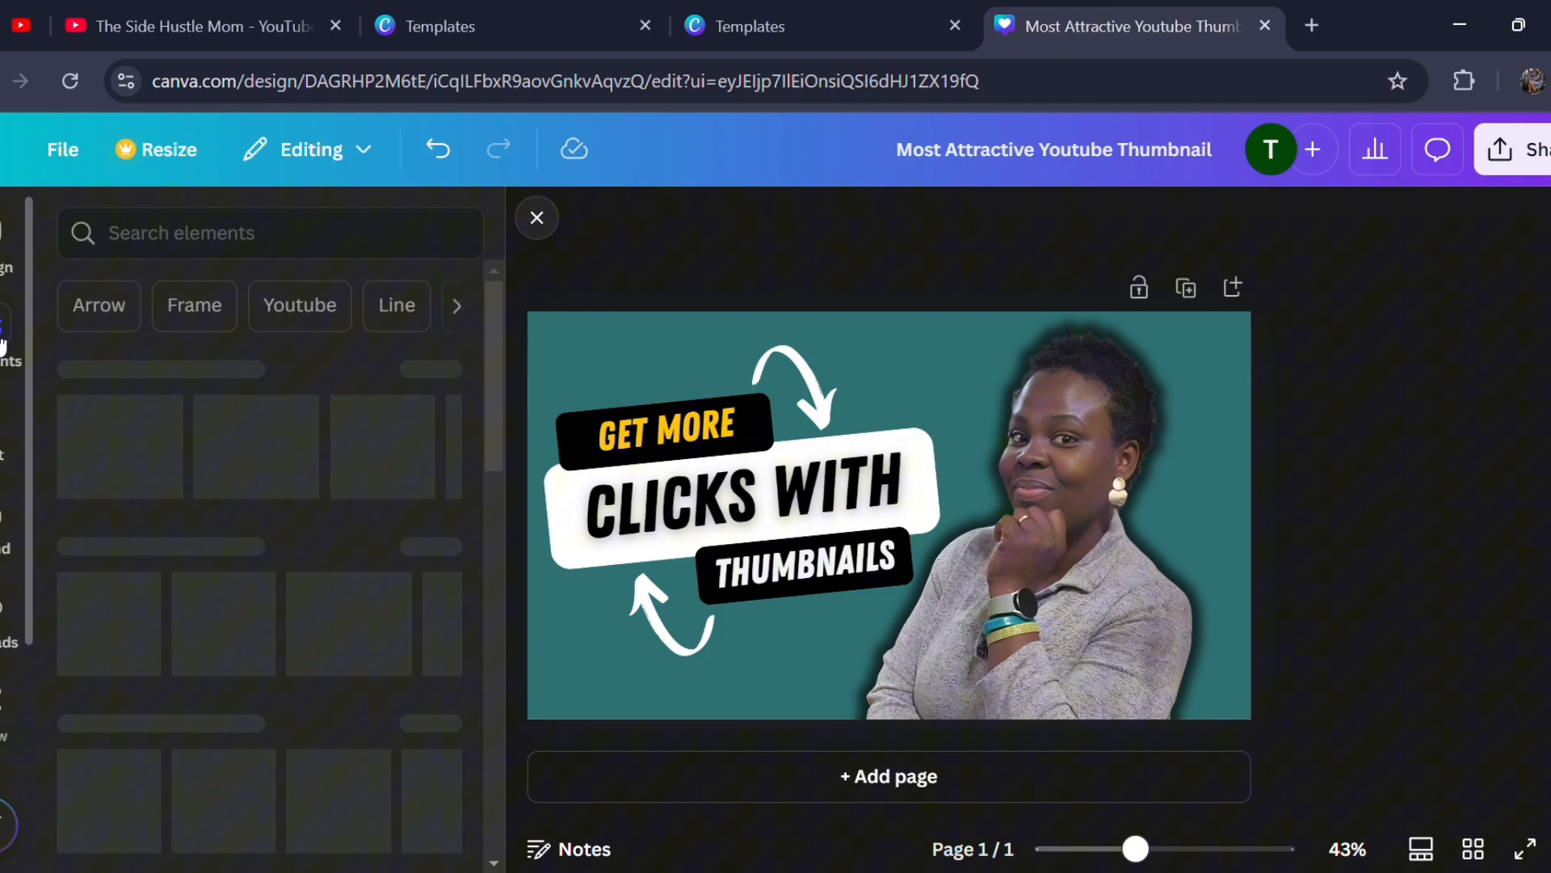
pyautogui.click(253, 250)
pyautogui.write('sur')
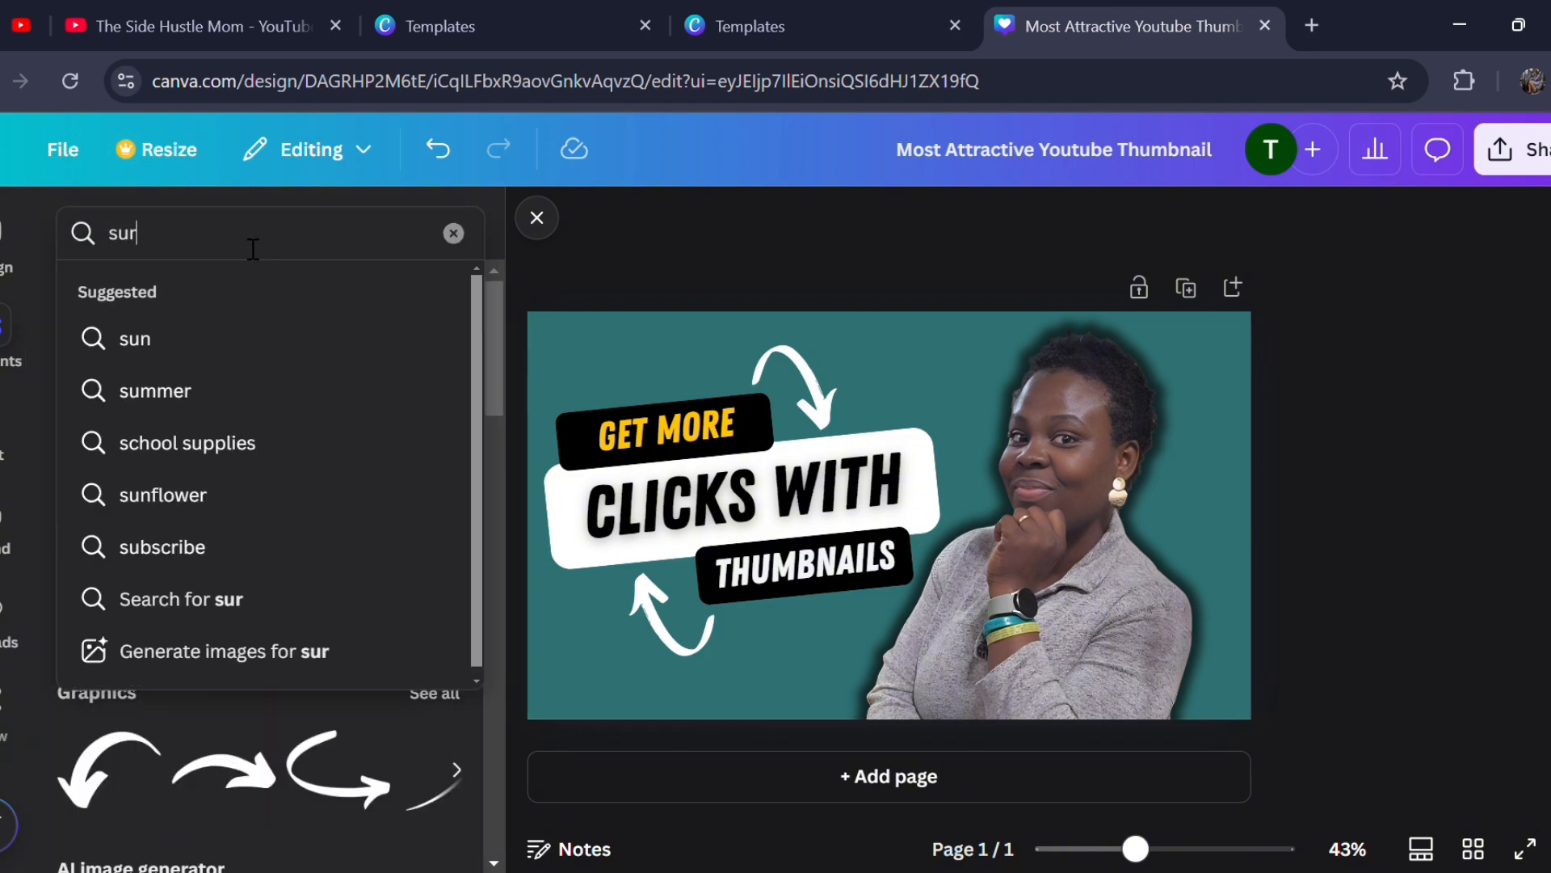
pyautogui.write('prise')
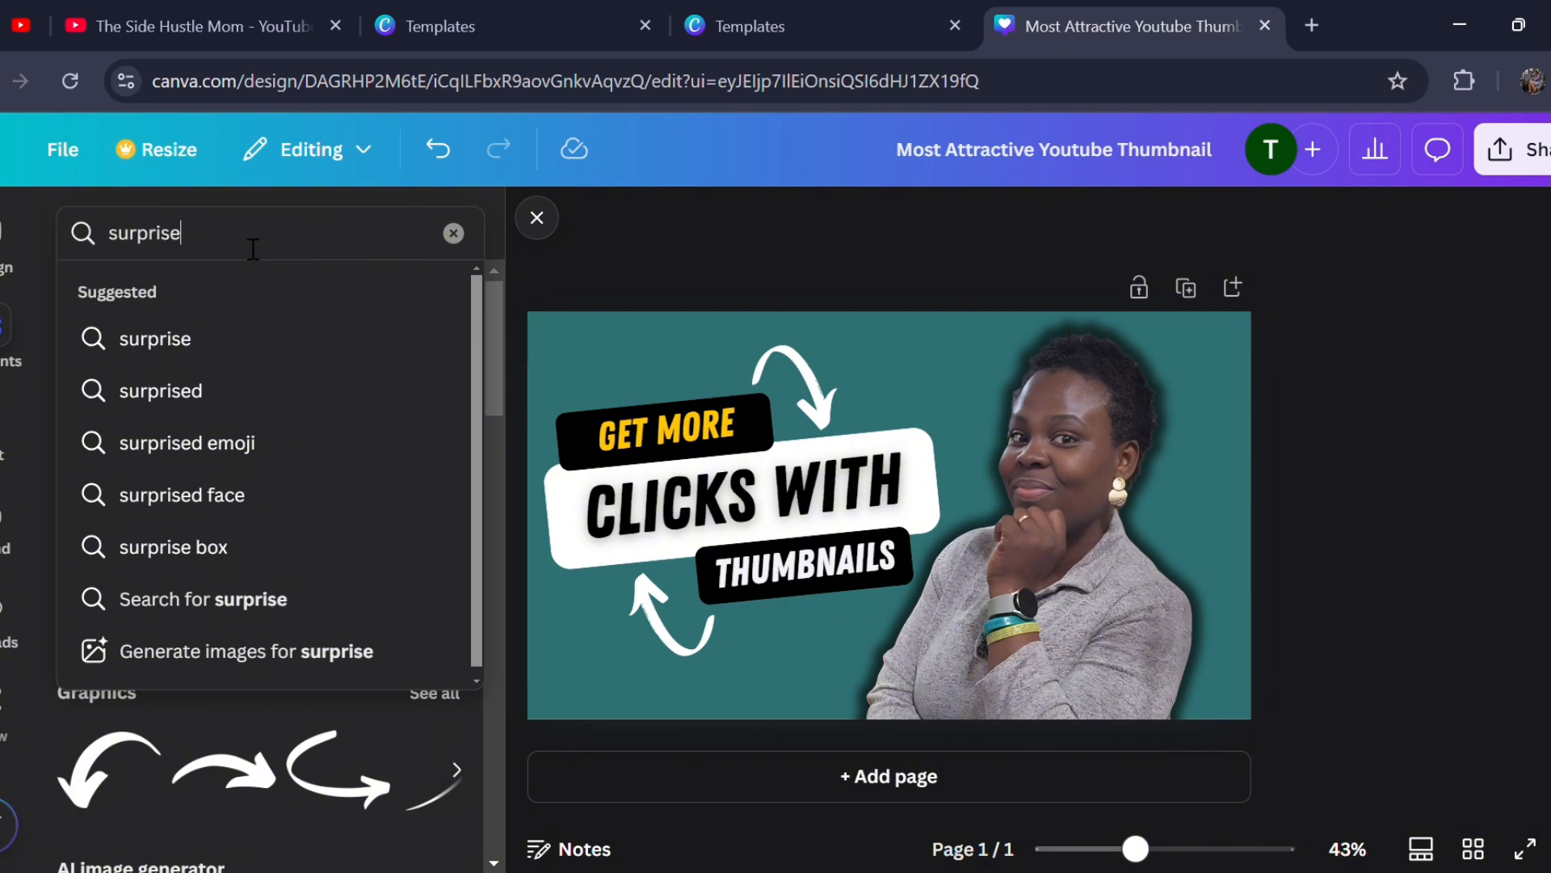
pyautogui.press('Return')
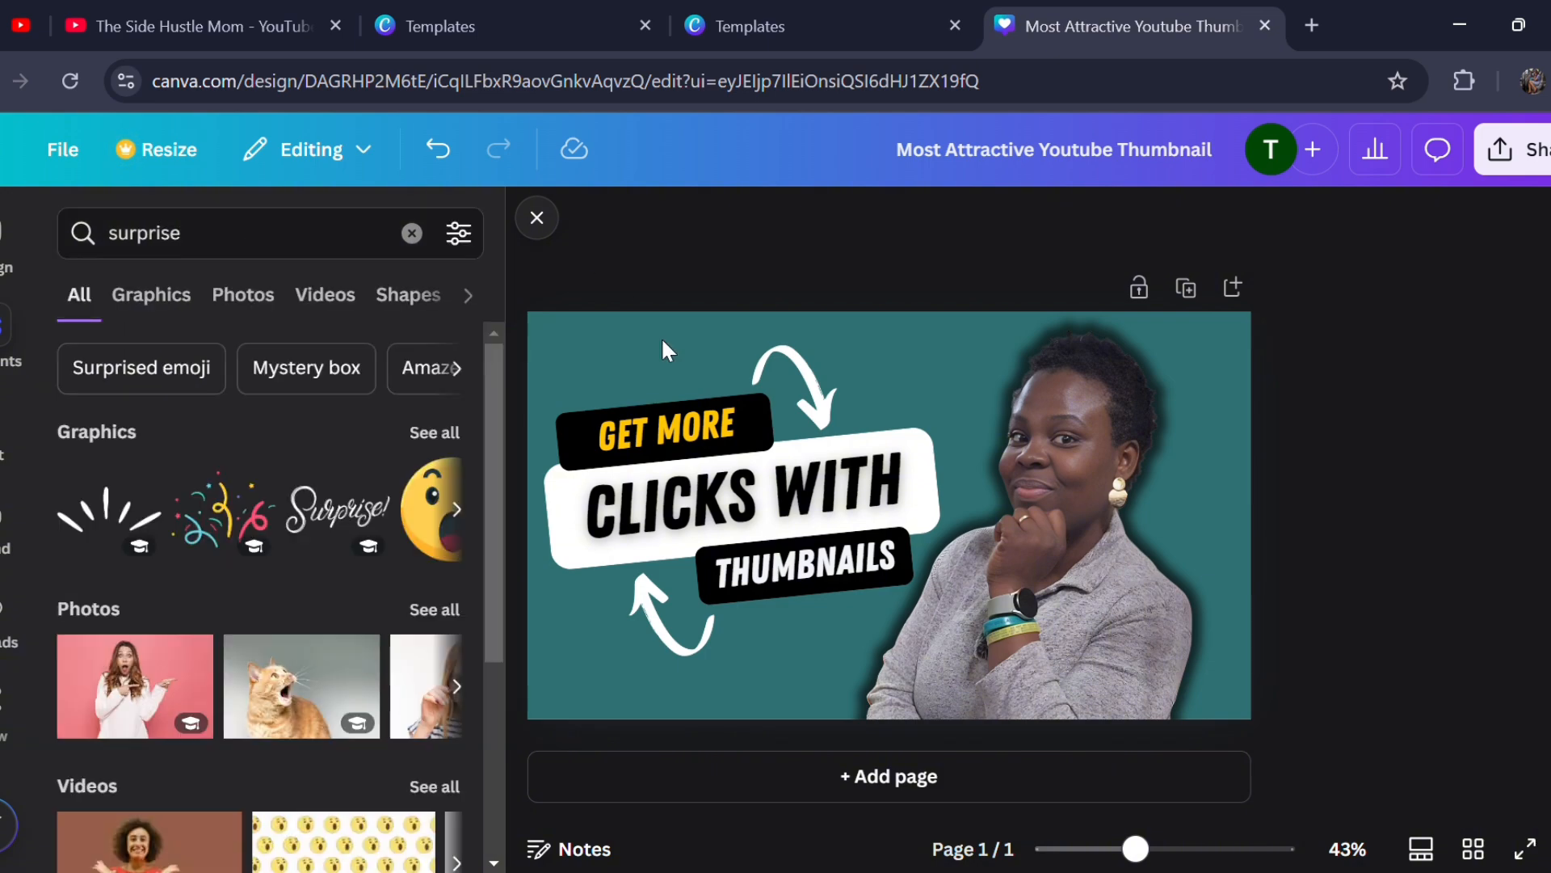
pyautogui.click(425, 432)
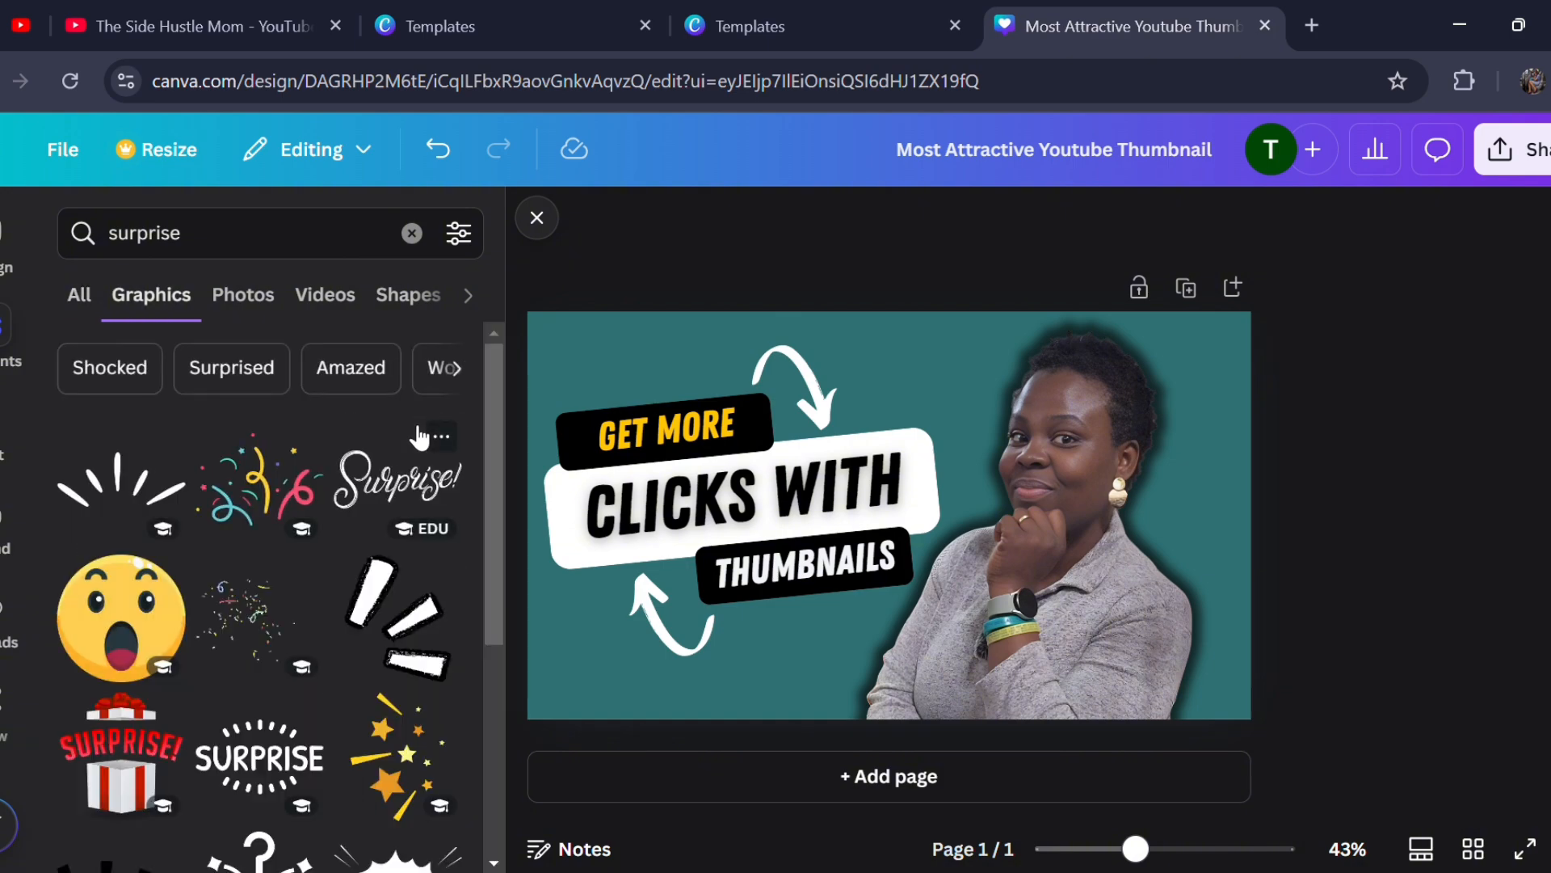
# - Add the shocked-face emoji with the open mouth, shrink it, place it just below the "THUMBNAILS" label, and deselect it
pyautogui.scroll(-5, 269, 711)
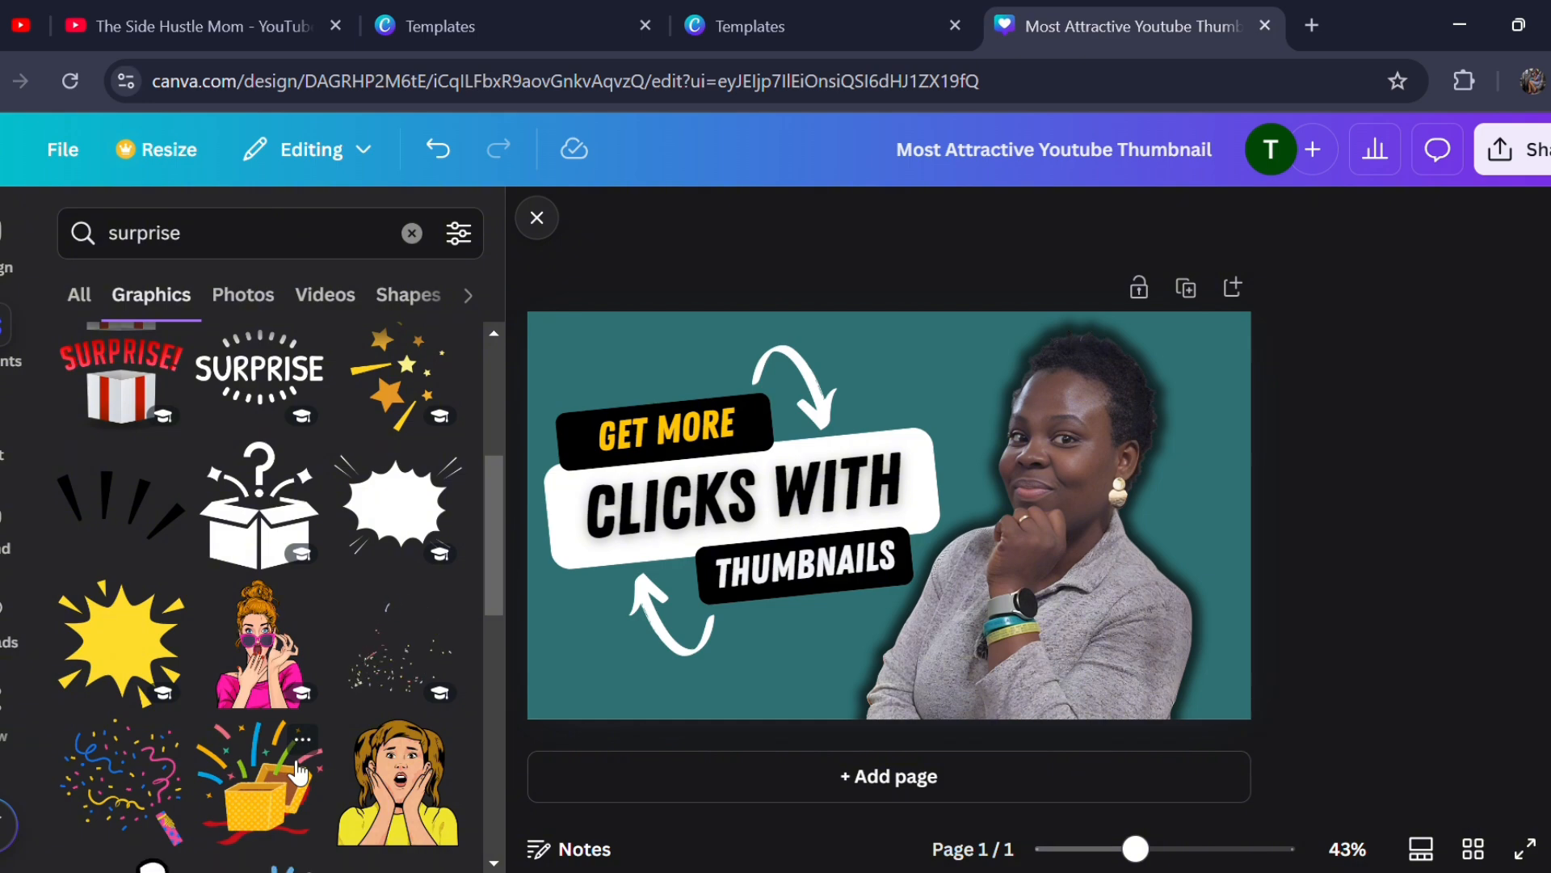
pyautogui.scroll(4, 297, 771)
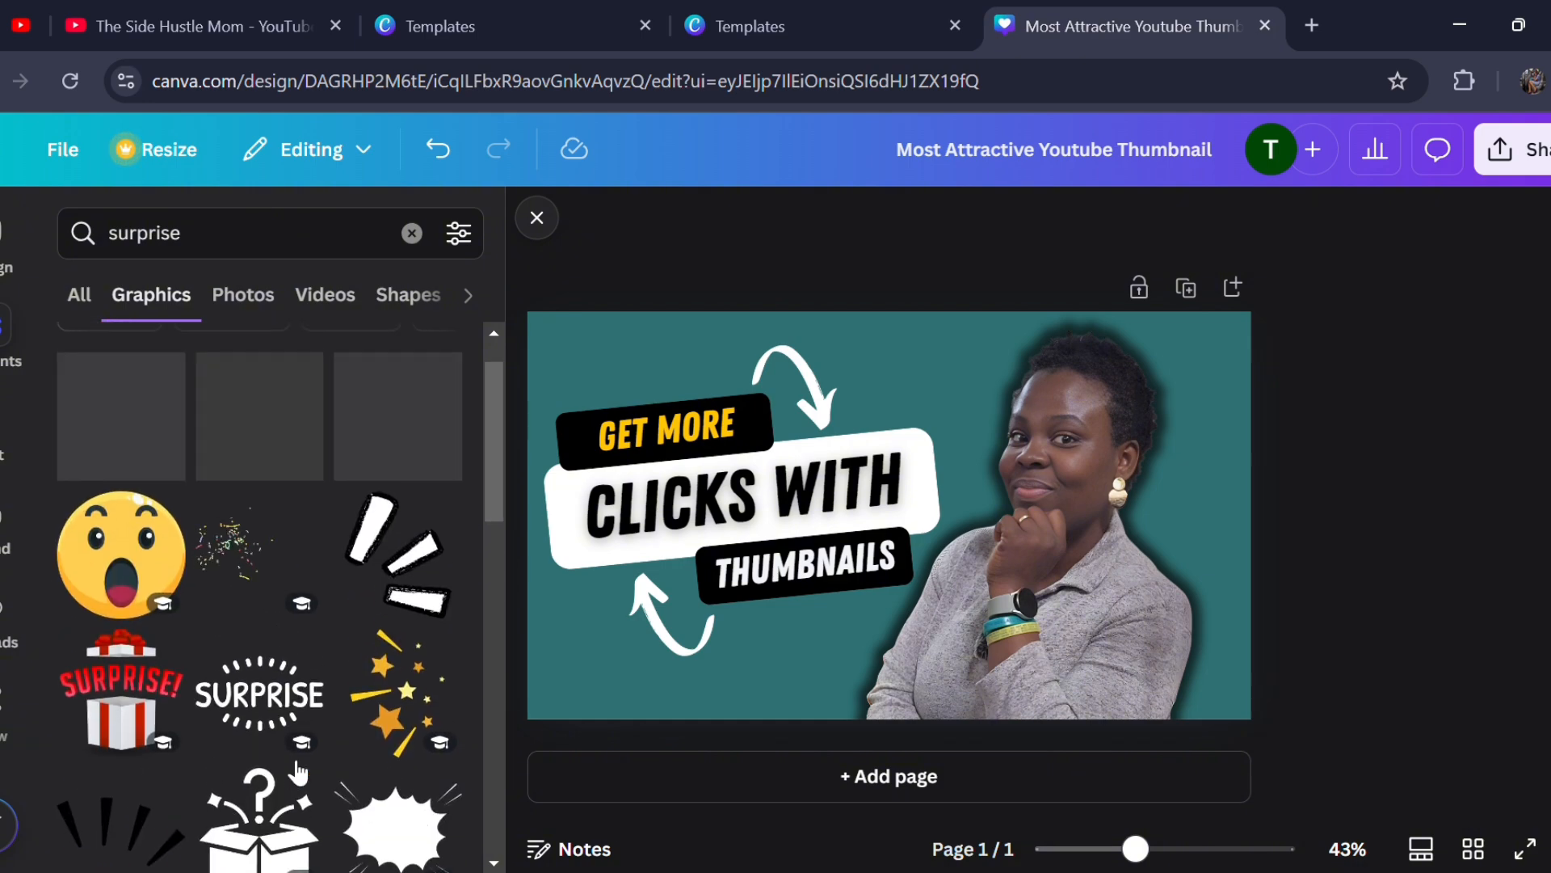
pyautogui.click(119, 526)
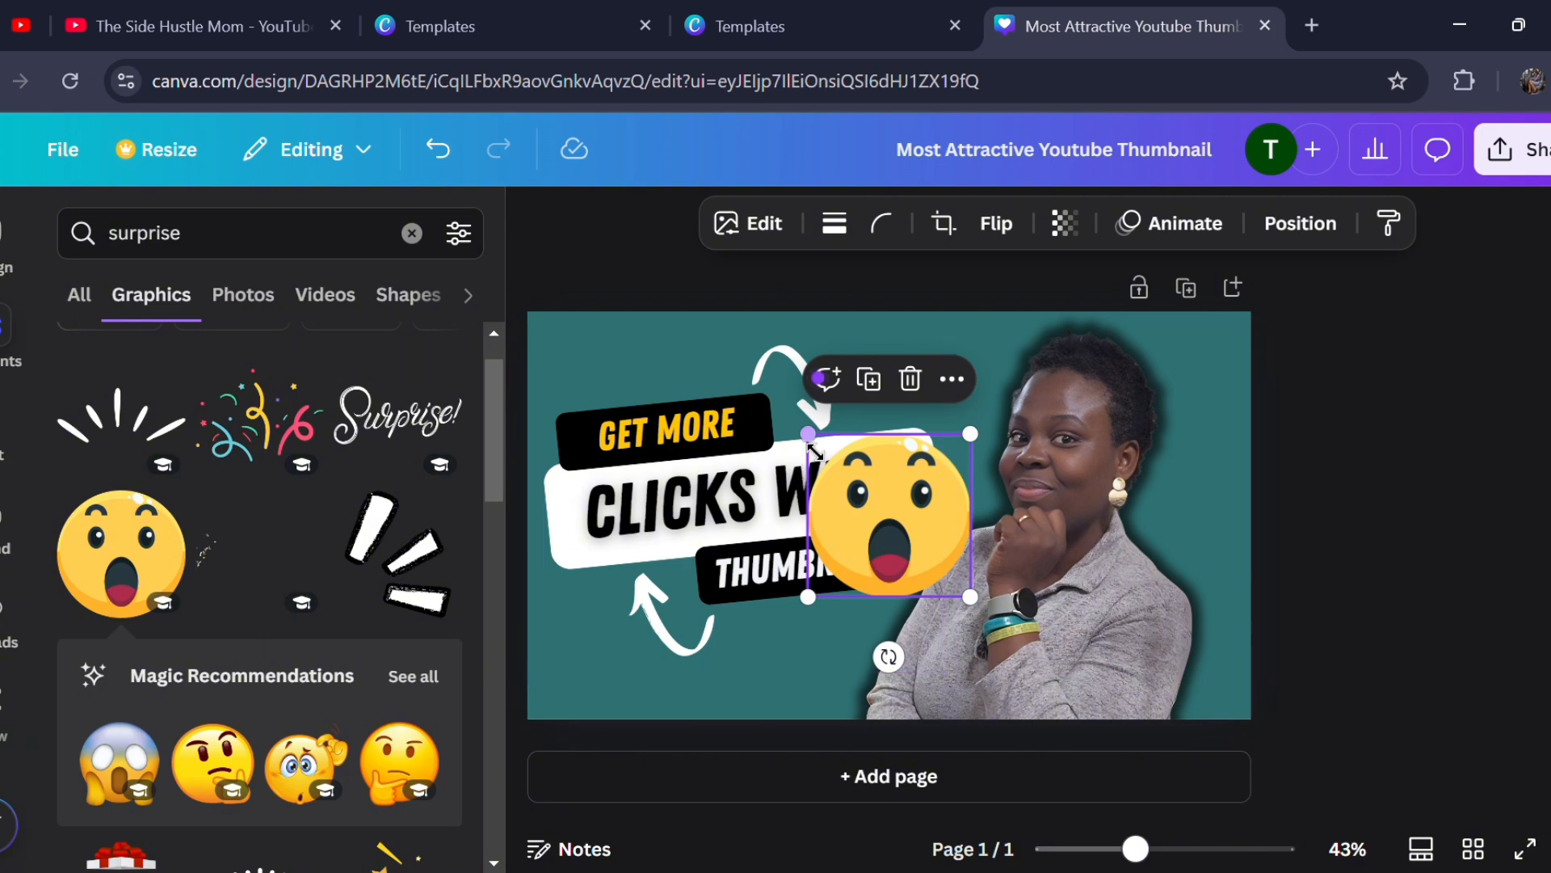
pyautogui.moveTo(808, 434); pyautogui.dragTo(860, 483)
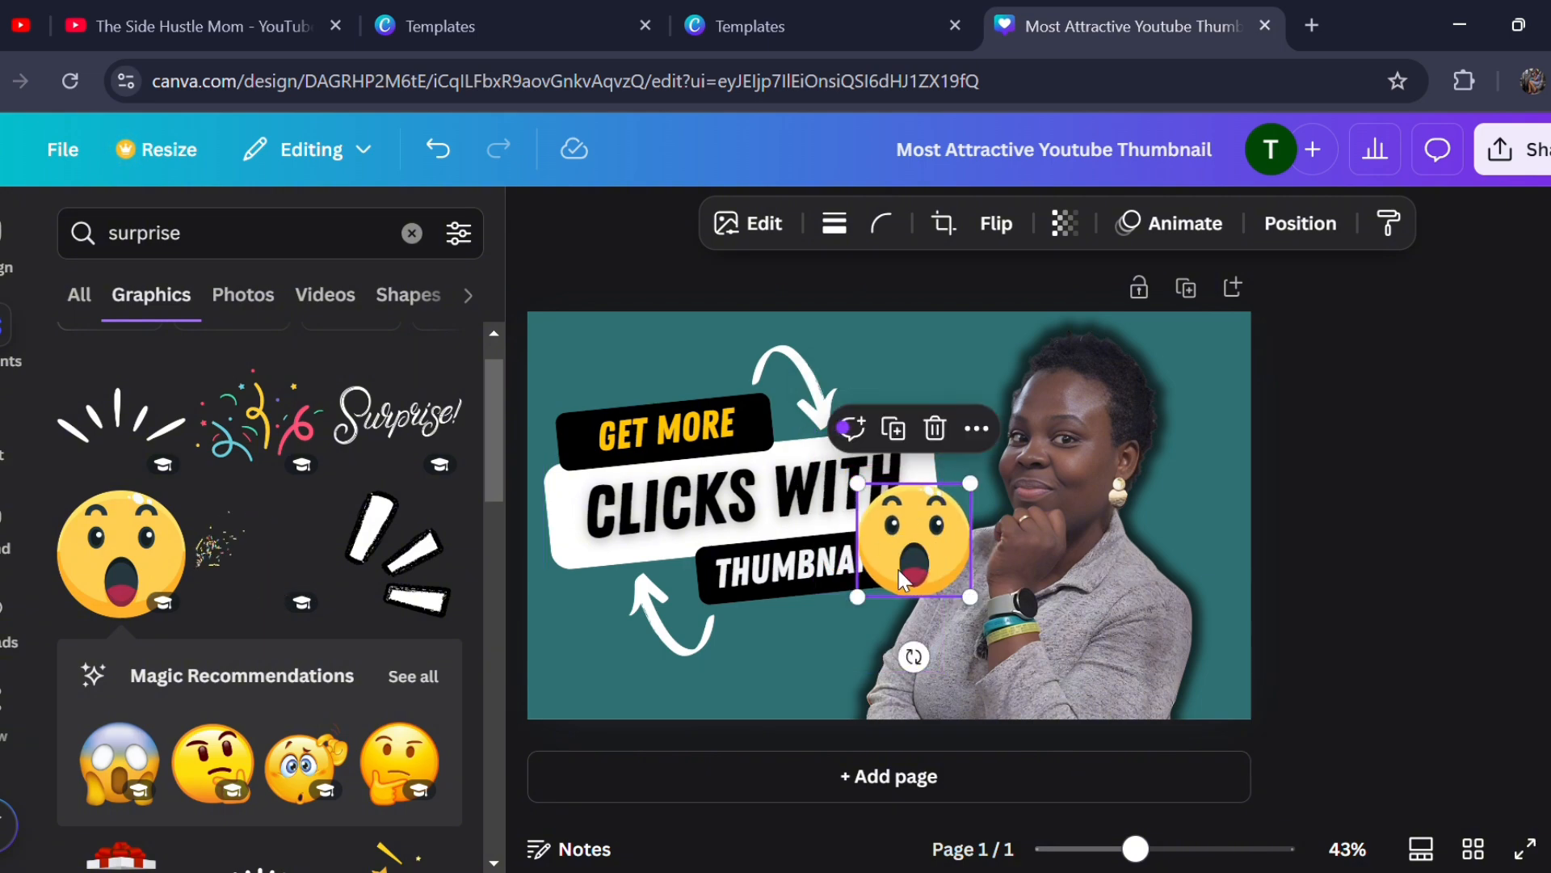
pyautogui.moveTo(902, 605); pyautogui.dragTo(741, 607)
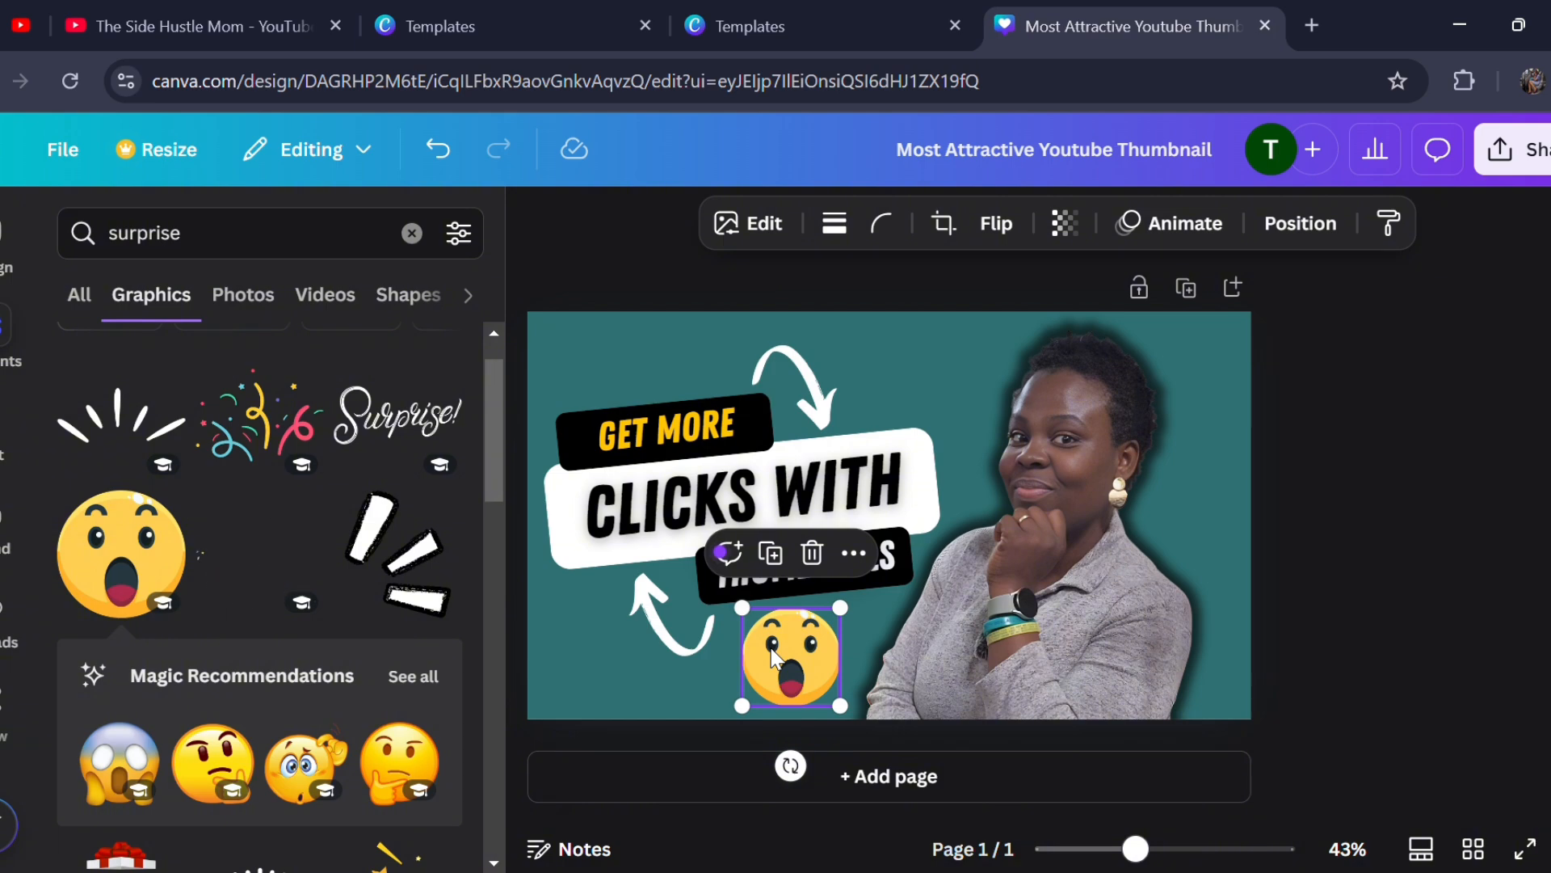
pyautogui.click(1346, 569)
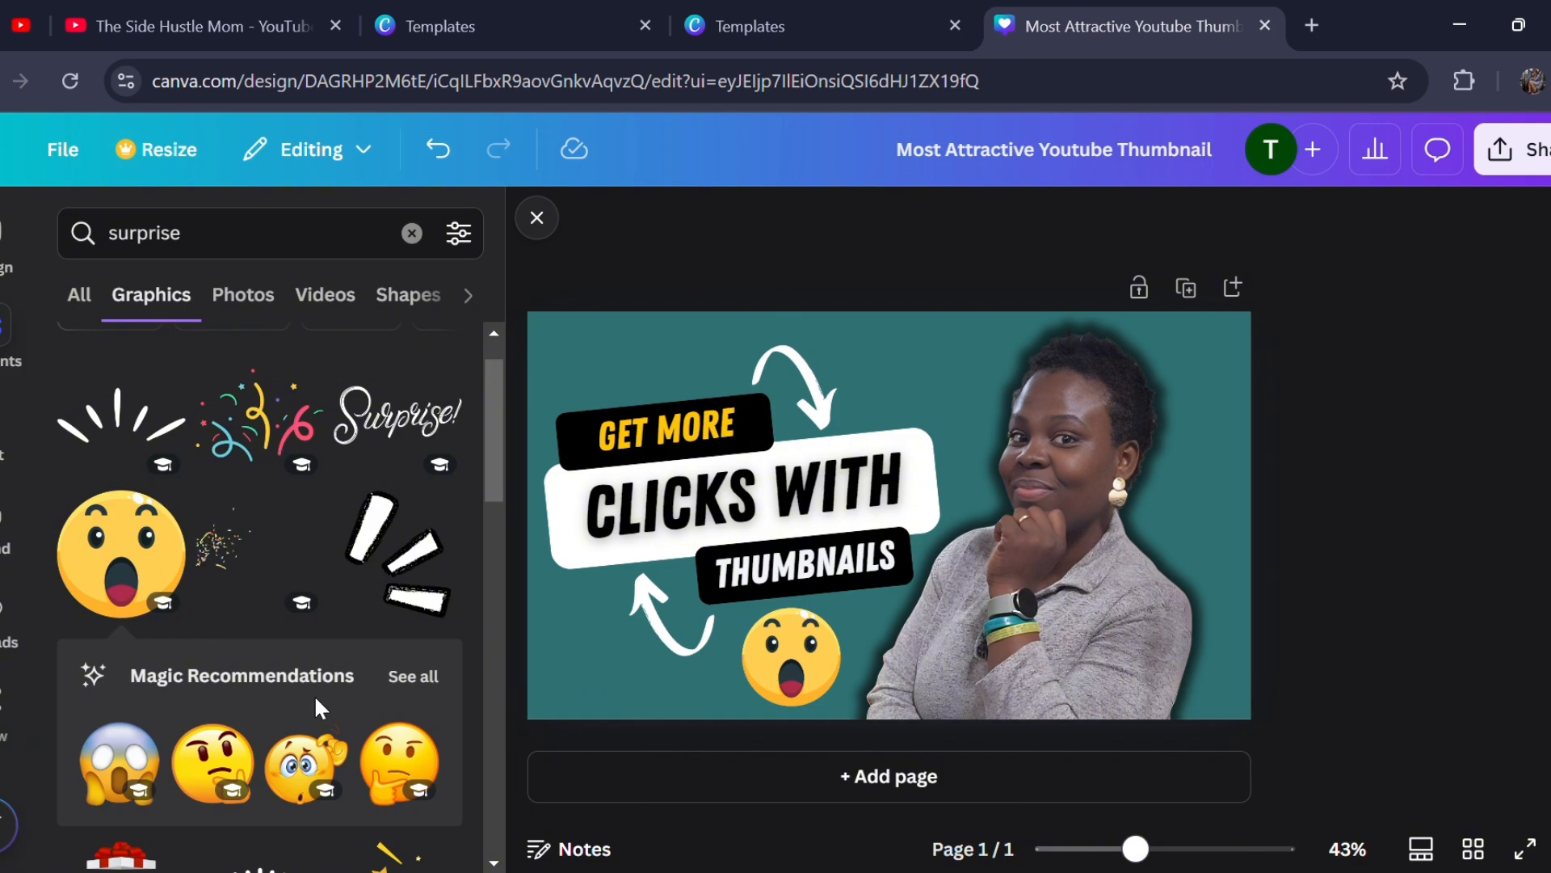
# - Try the golden star burst graphic in the thumbnail's upper-right corner, and delete it
pyautogui.scroll(-5, 317, 708)
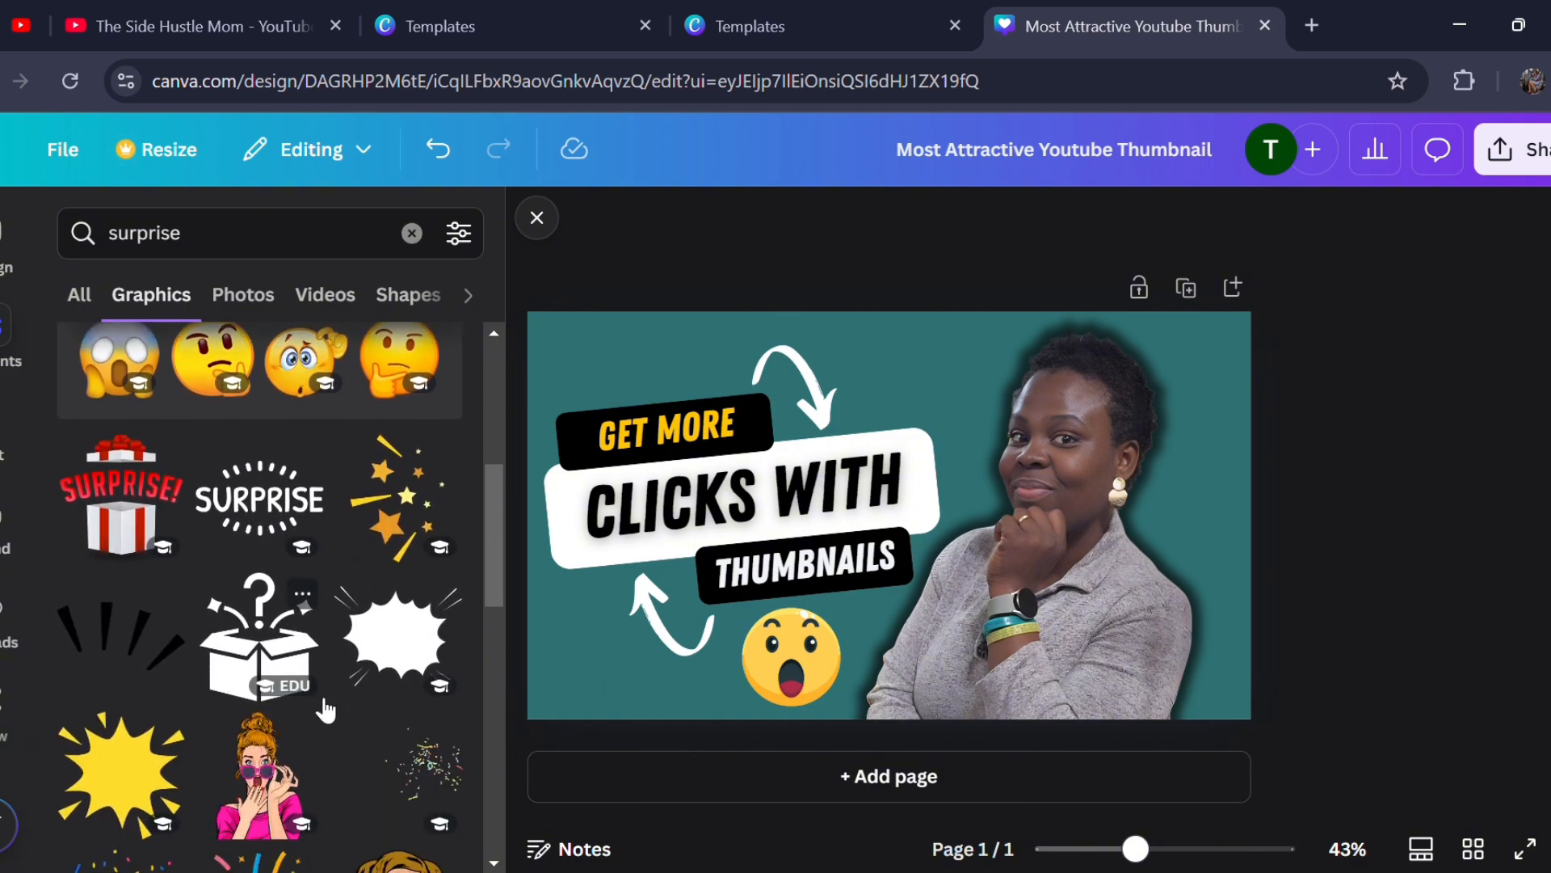
pyautogui.scroll(2, 325, 709)
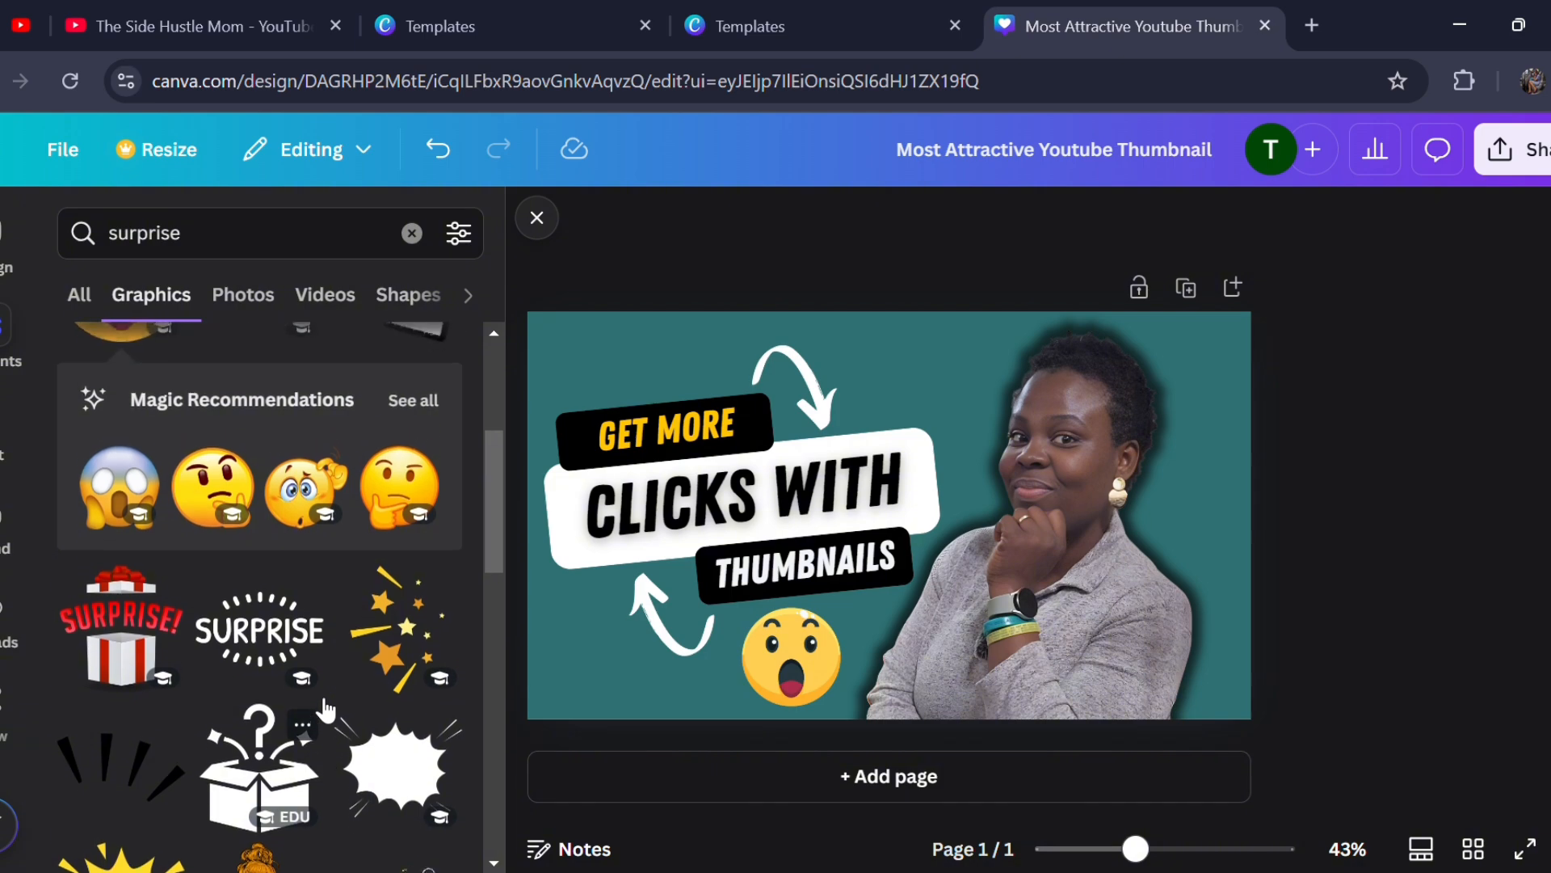
pyautogui.scroll(1, 326, 711)
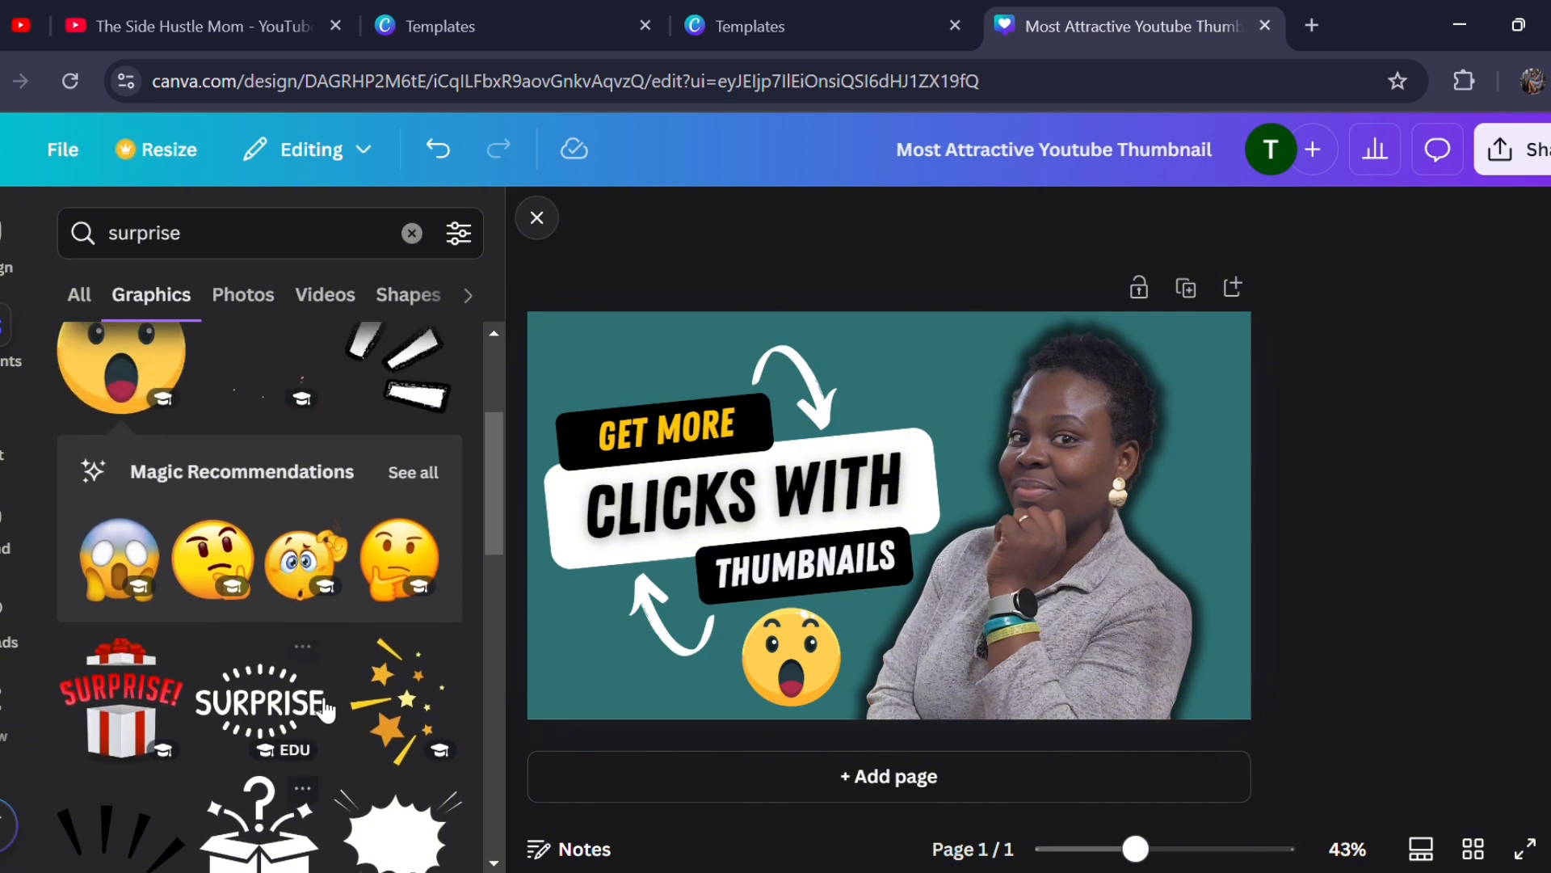
pyautogui.click(449, 699)
pyautogui.moveTo(928, 531); pyautogui.dragTo(1244, 340)
pyautogui.moveTo(1250, 337); pyautogui.dragTo(1258, 333)
pyautogui.click(1422, 589)
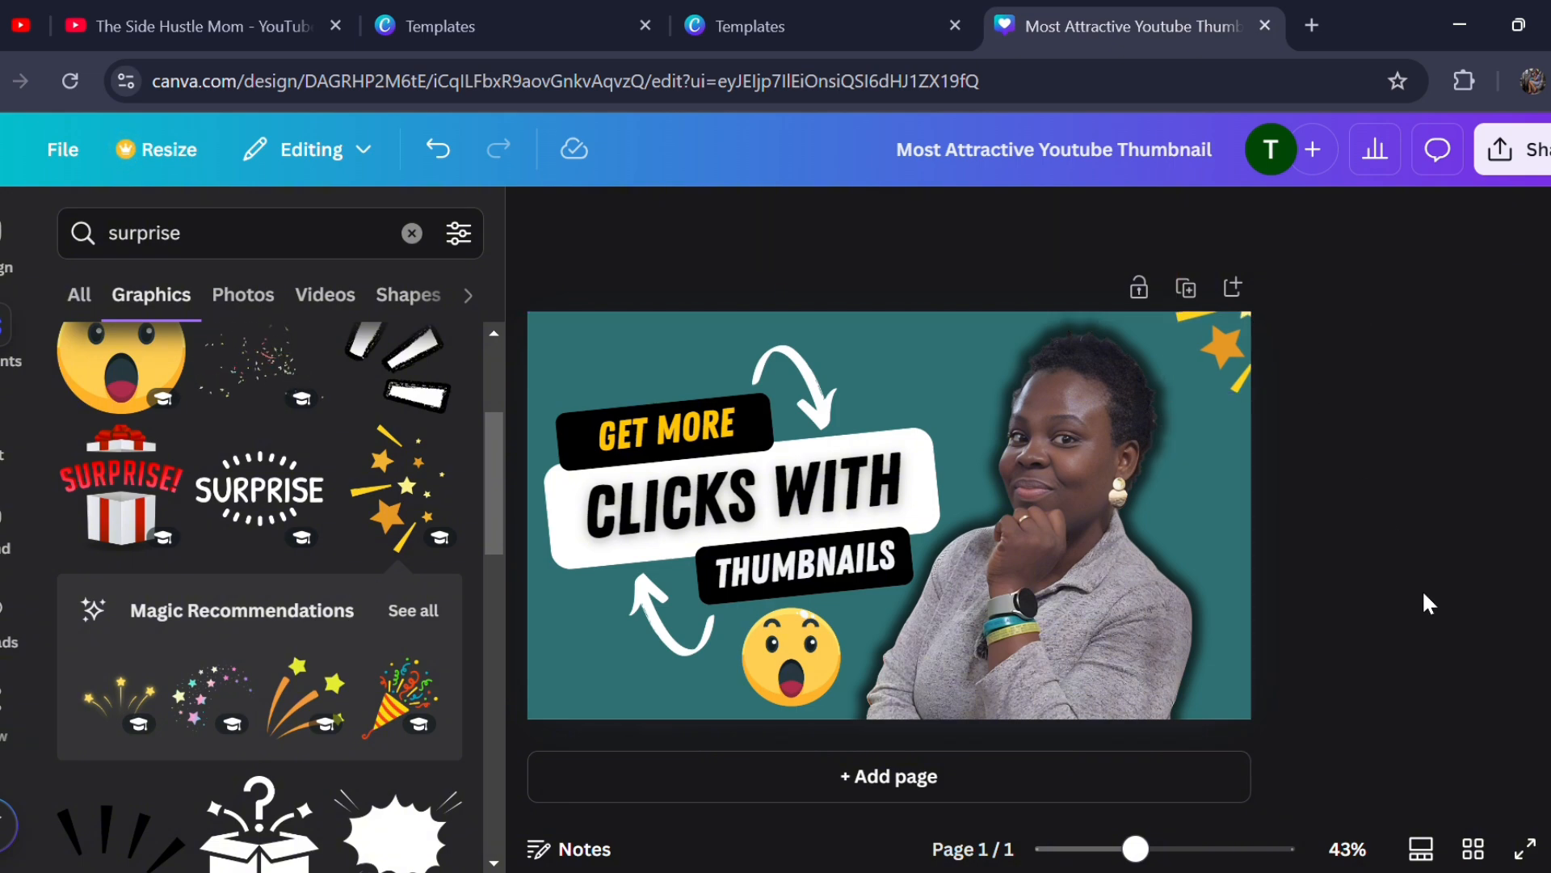
pyautogui.click(1210, 353)
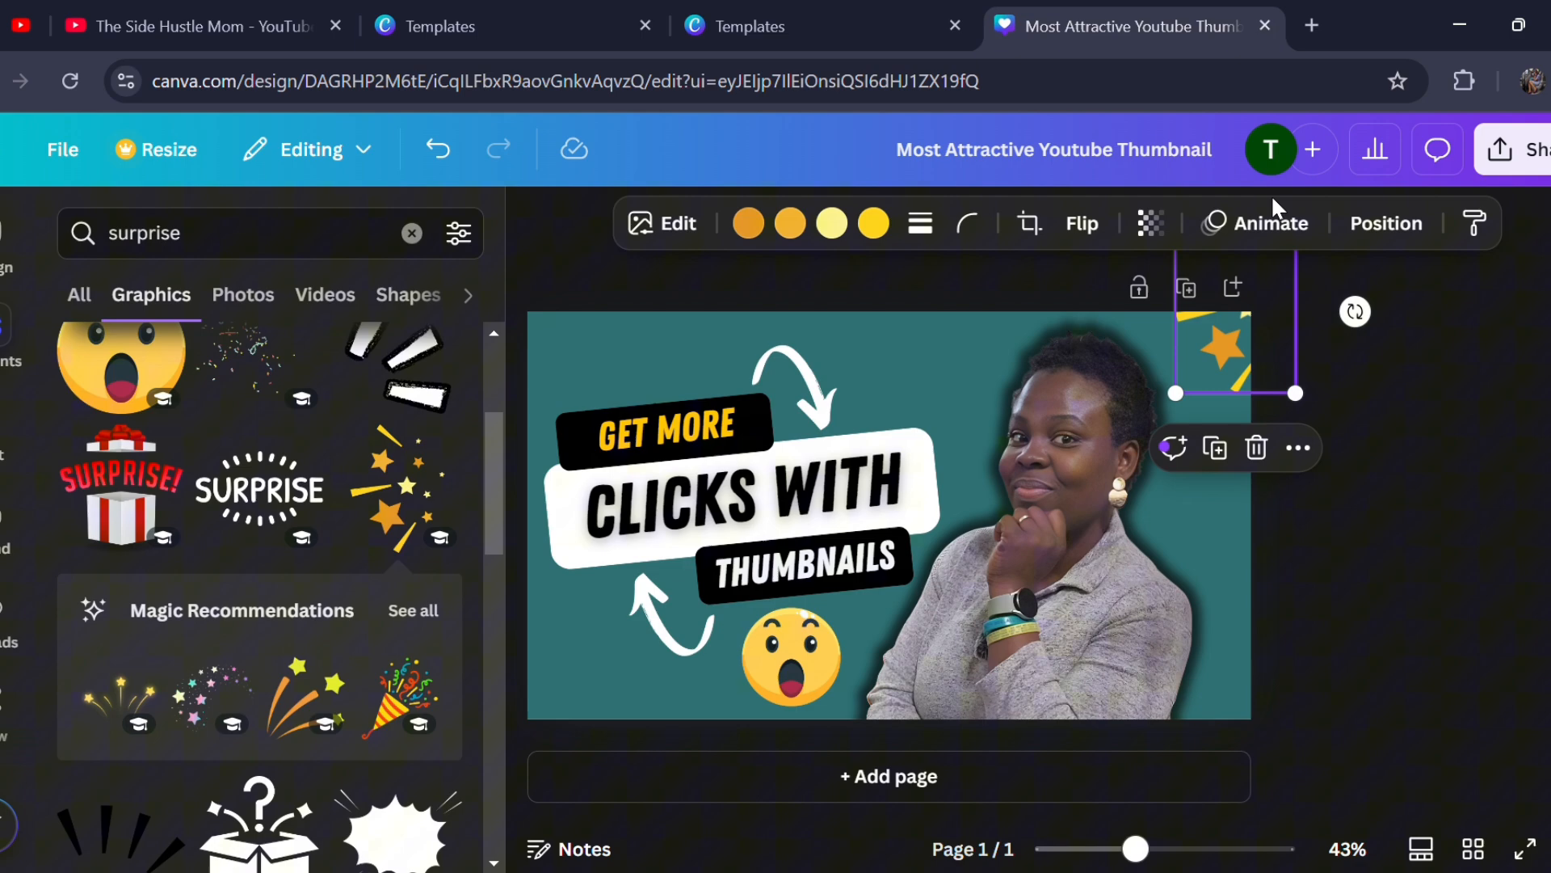
pyautogui.click(1254, 446)
# - Add the yellow three-ray burst graphic, shrink it, and place it just above the "GET MORE" label
pyautogui.scroll(-5, 217, 732)
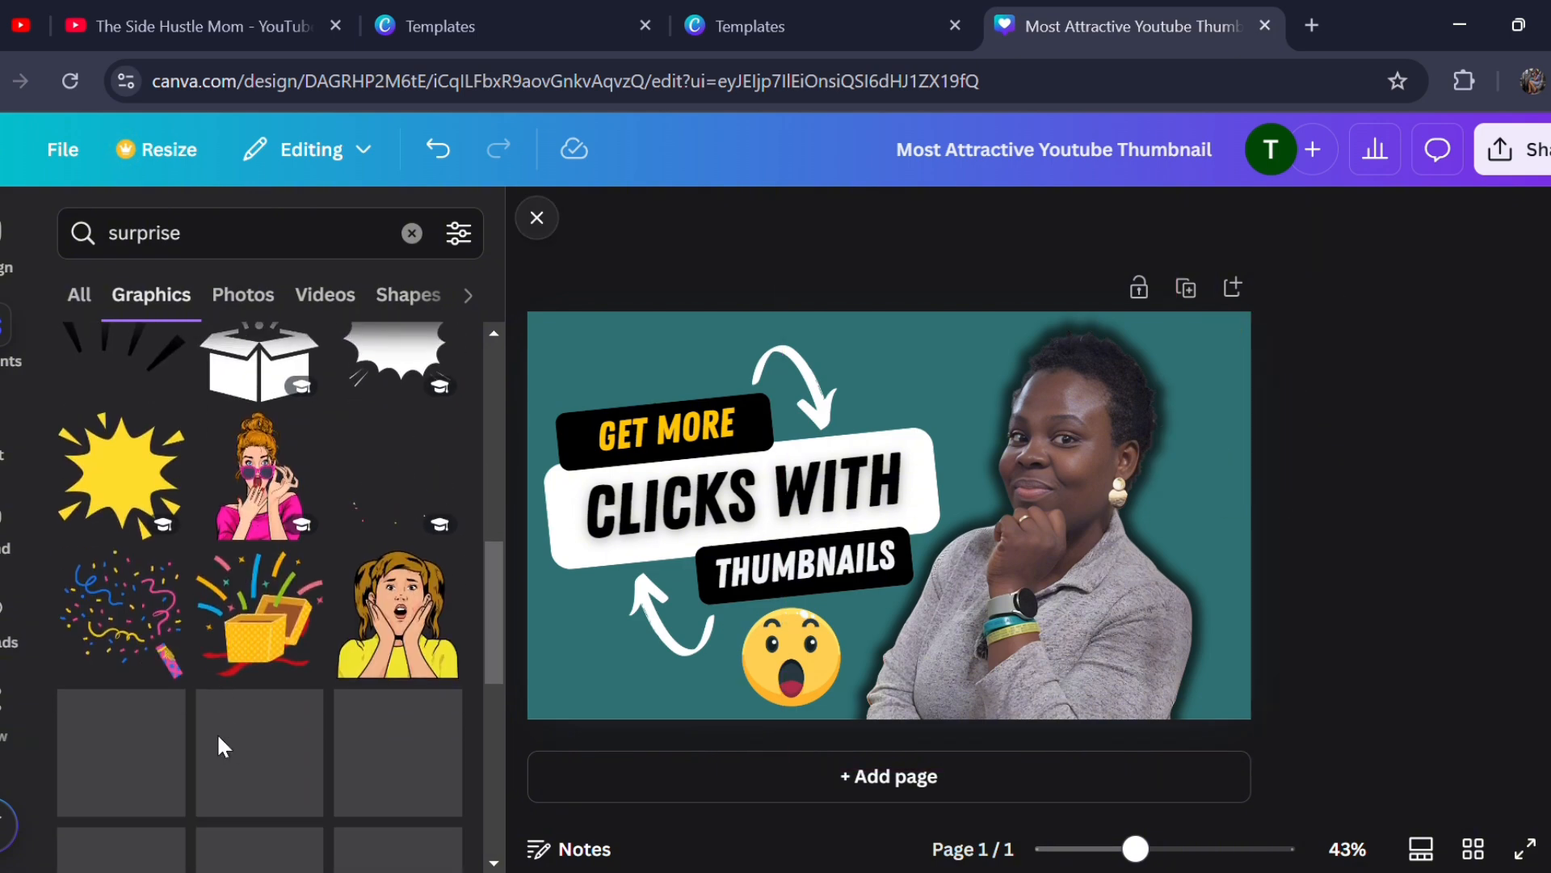
pyautogui.scroll(-3, 317, 659)
pyautogui.scroll(-1, 315, 667)
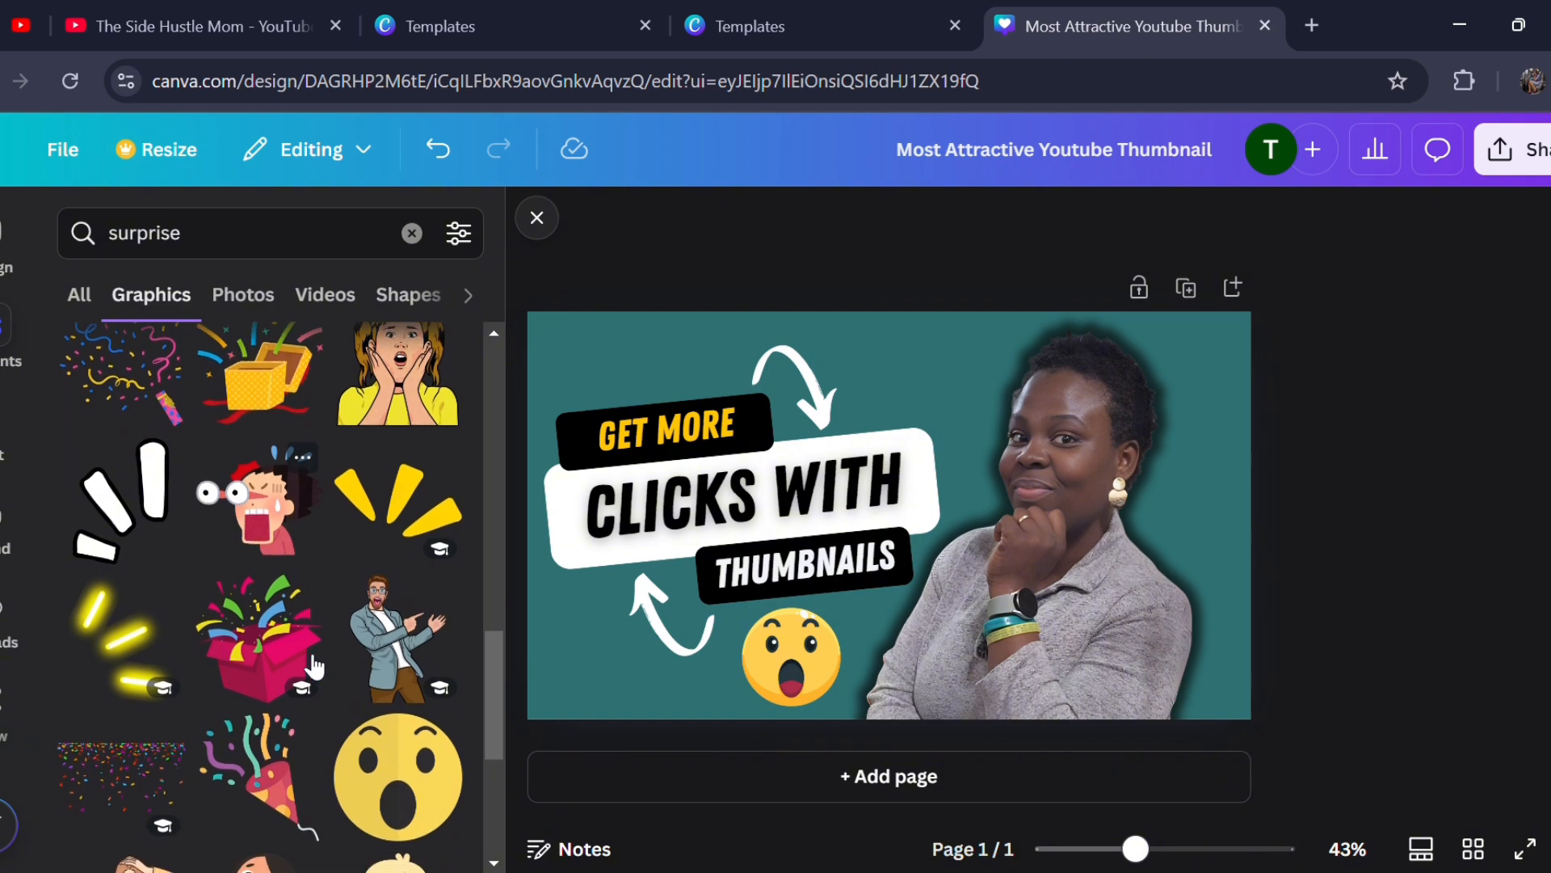
pyautogui.scroll(-1, 313, 663)
pyautogui.scroll(5, 313, 661)
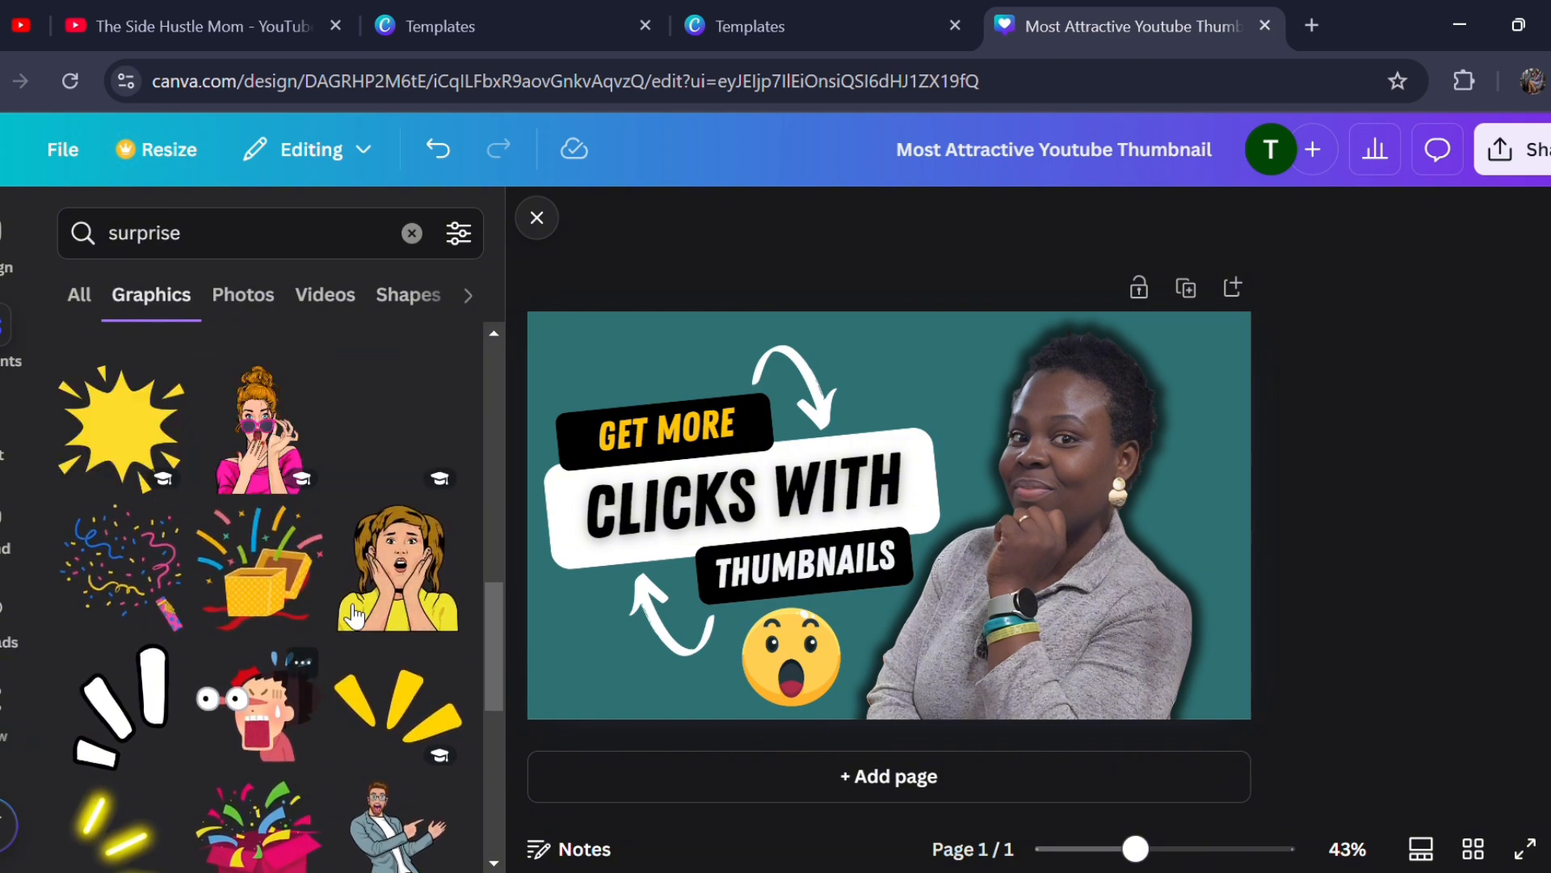
pyautogui.click(388, 702)
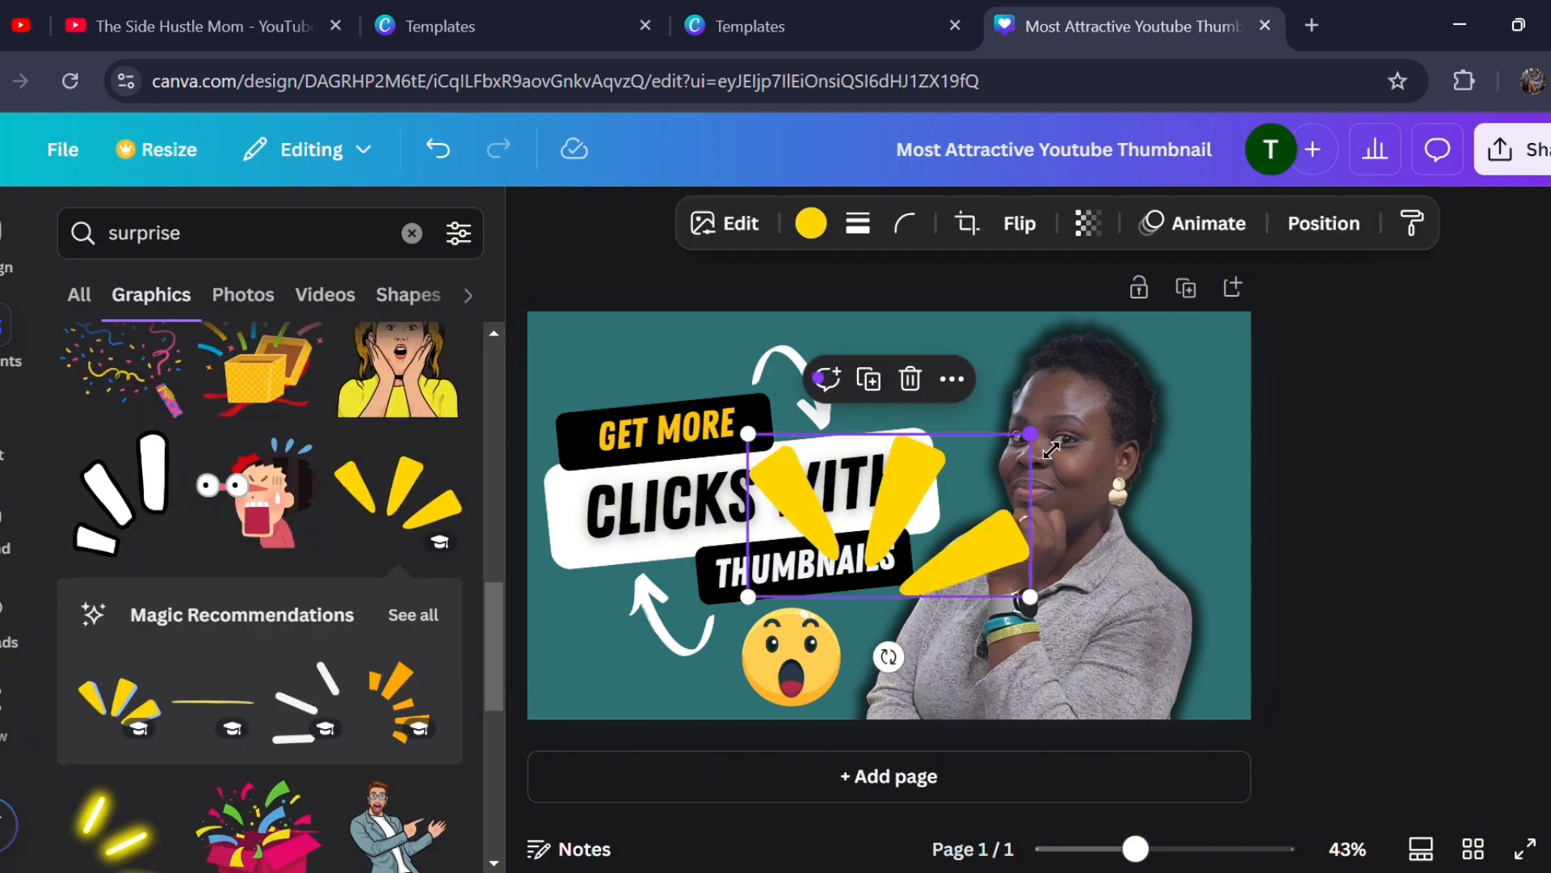
pyautogui.moveTo(1050, 450); pyautogui.dragTo(680, 399)
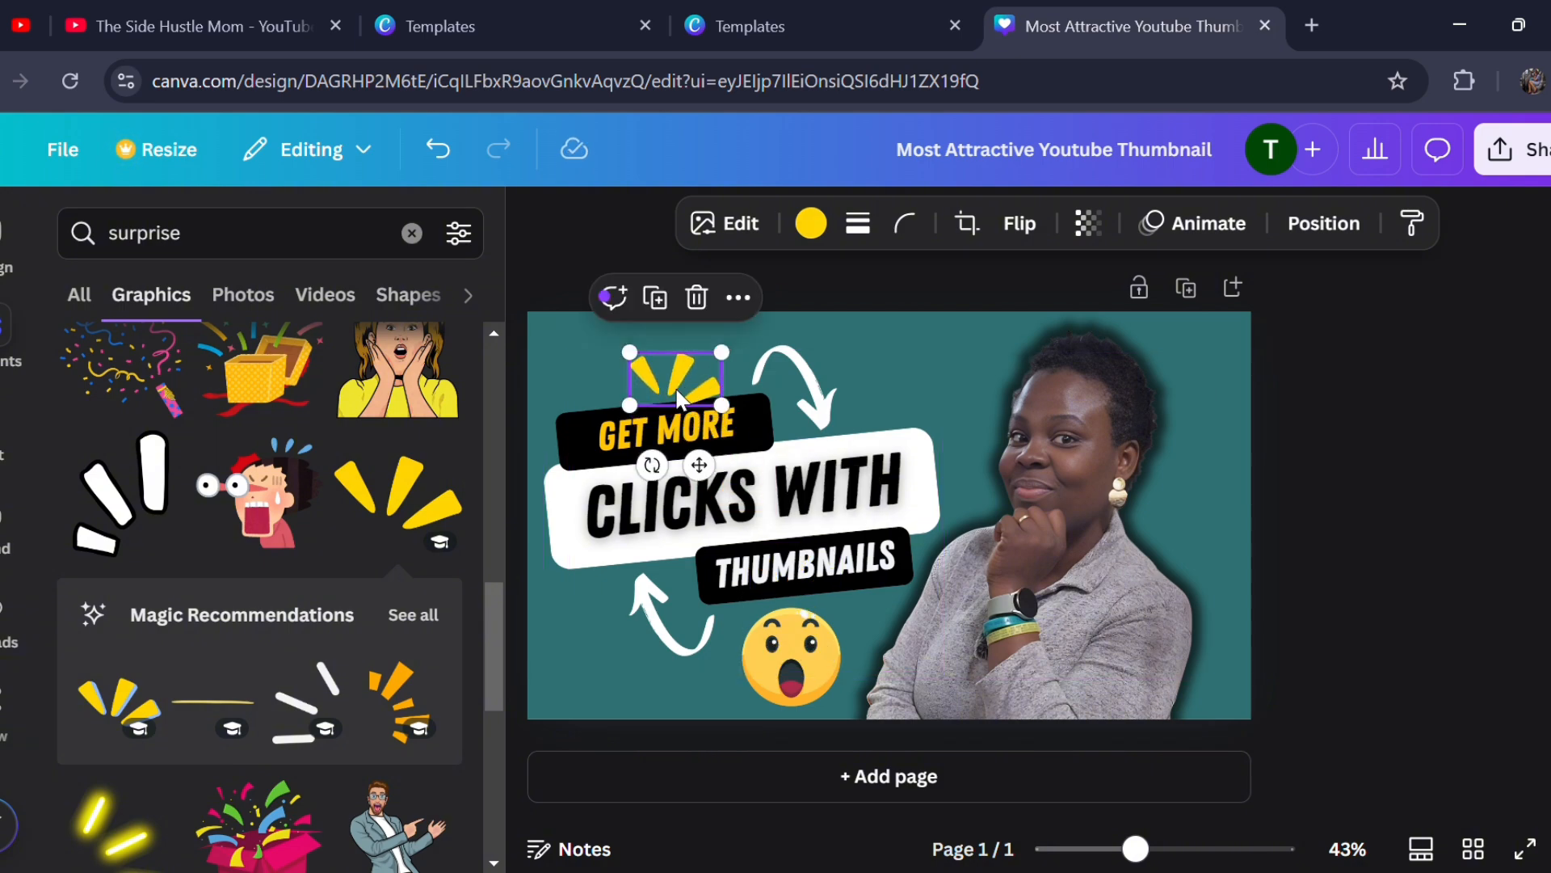
pyautogui.click(1333, 613)
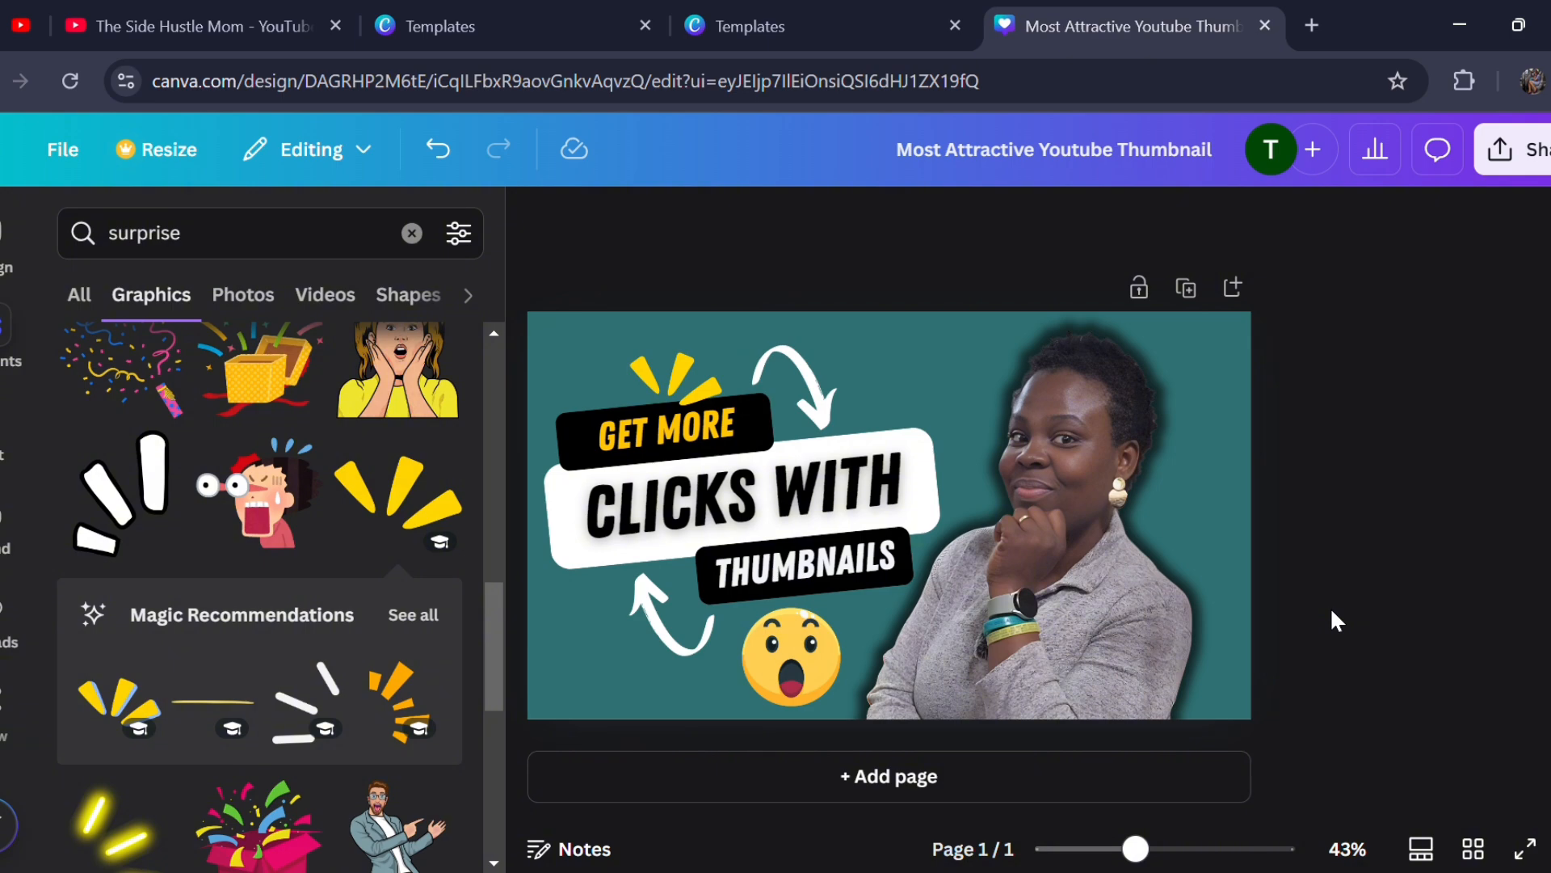
# - Try the yellow ray burst in the thumbnail's upper-right corner instead, and delete it
pyautogui.moveTo(691, 380); pyautogui.dragTo(1256, 328)
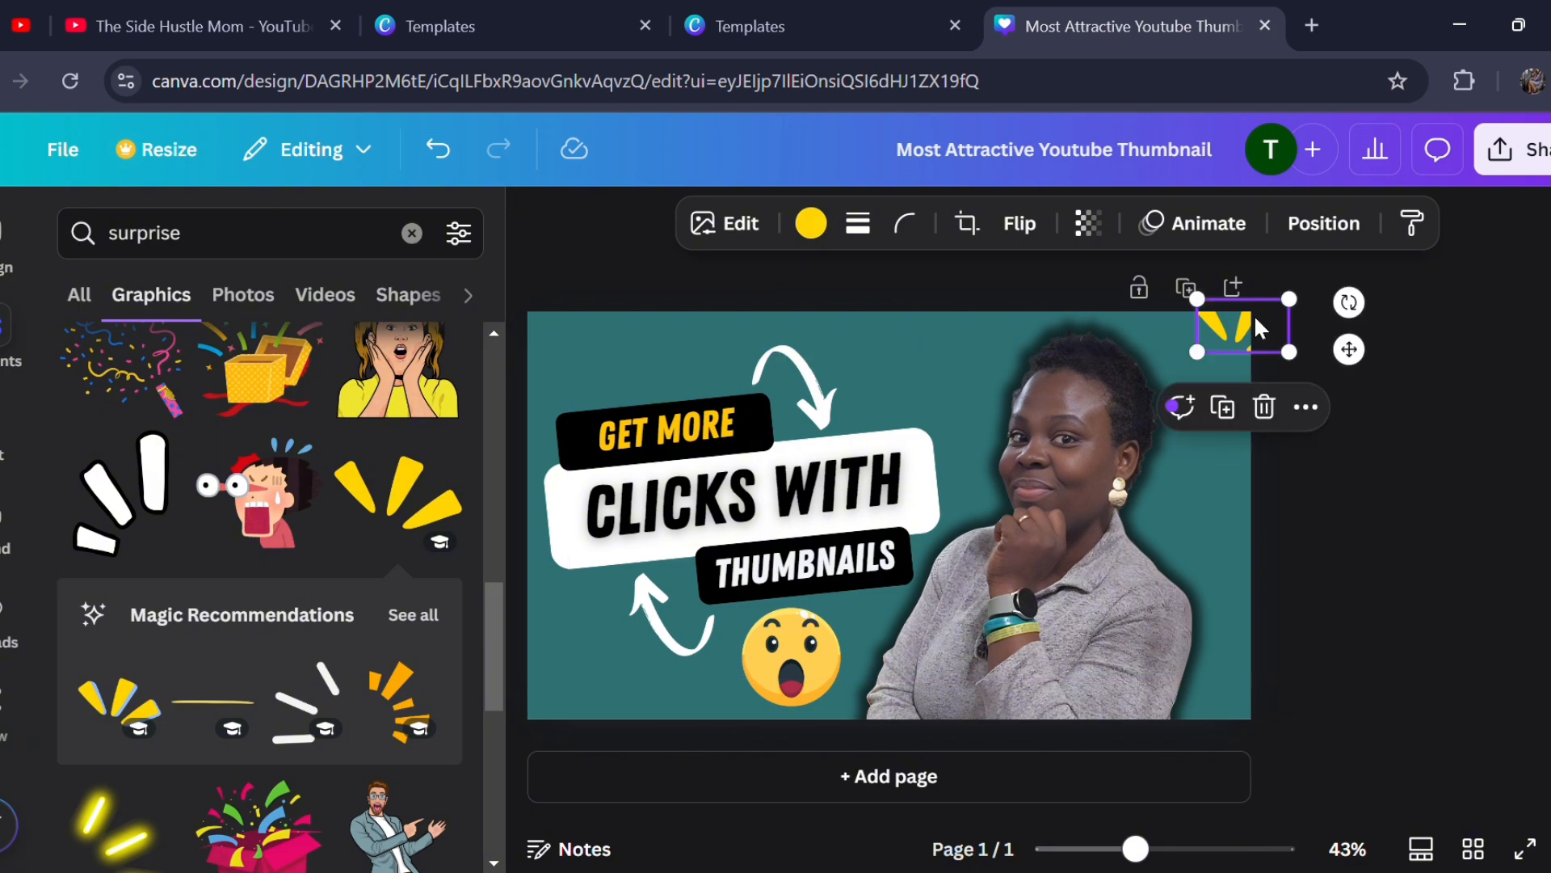
pyautogui.click(1428, 568)
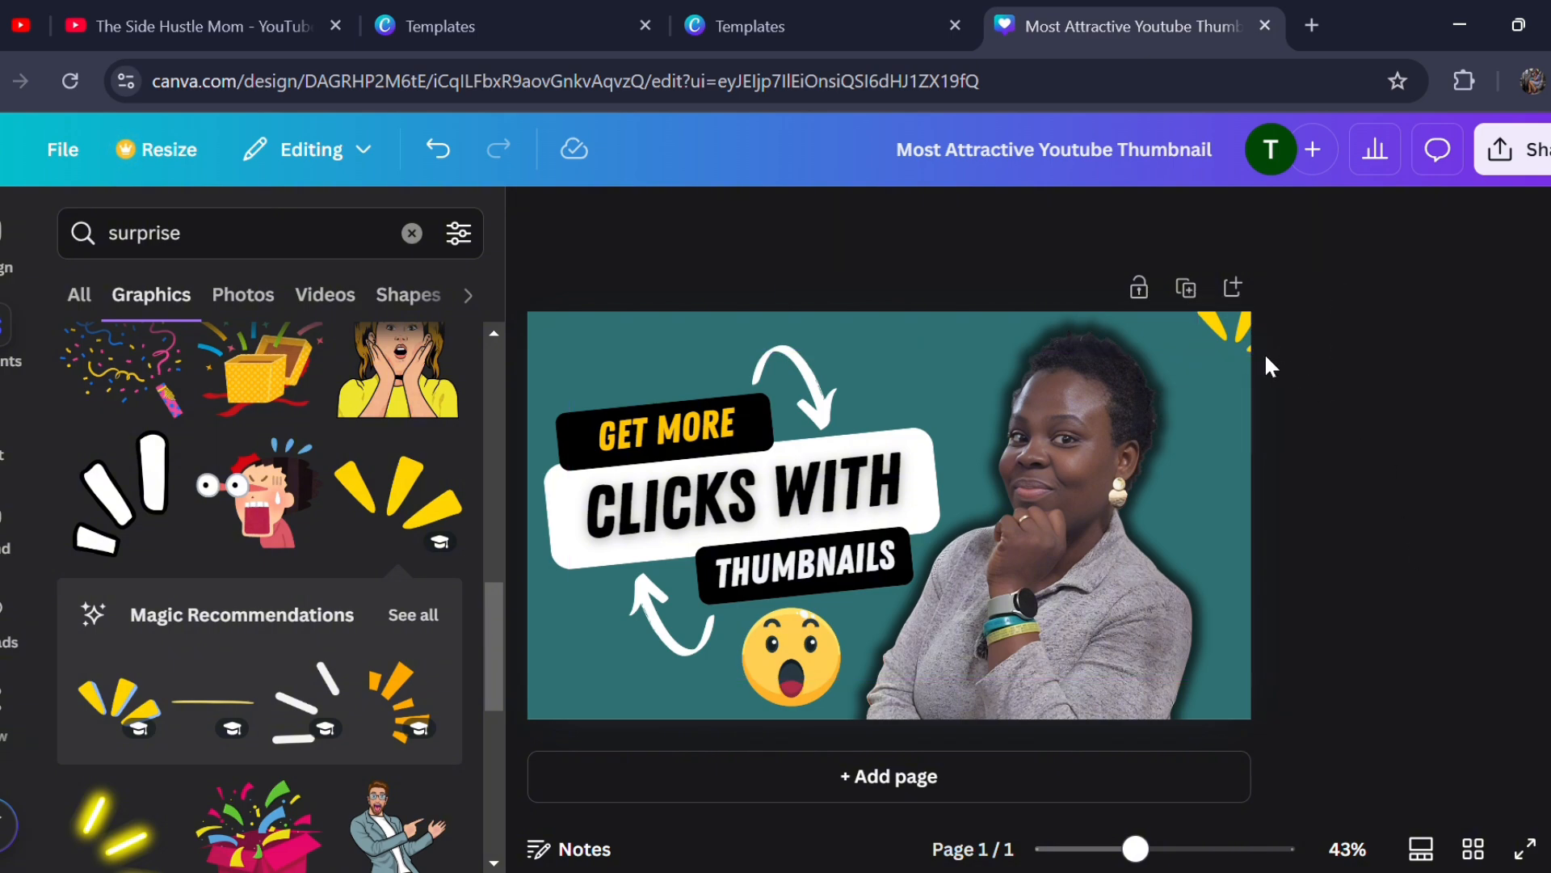
pyautogui.click(1229, 331)
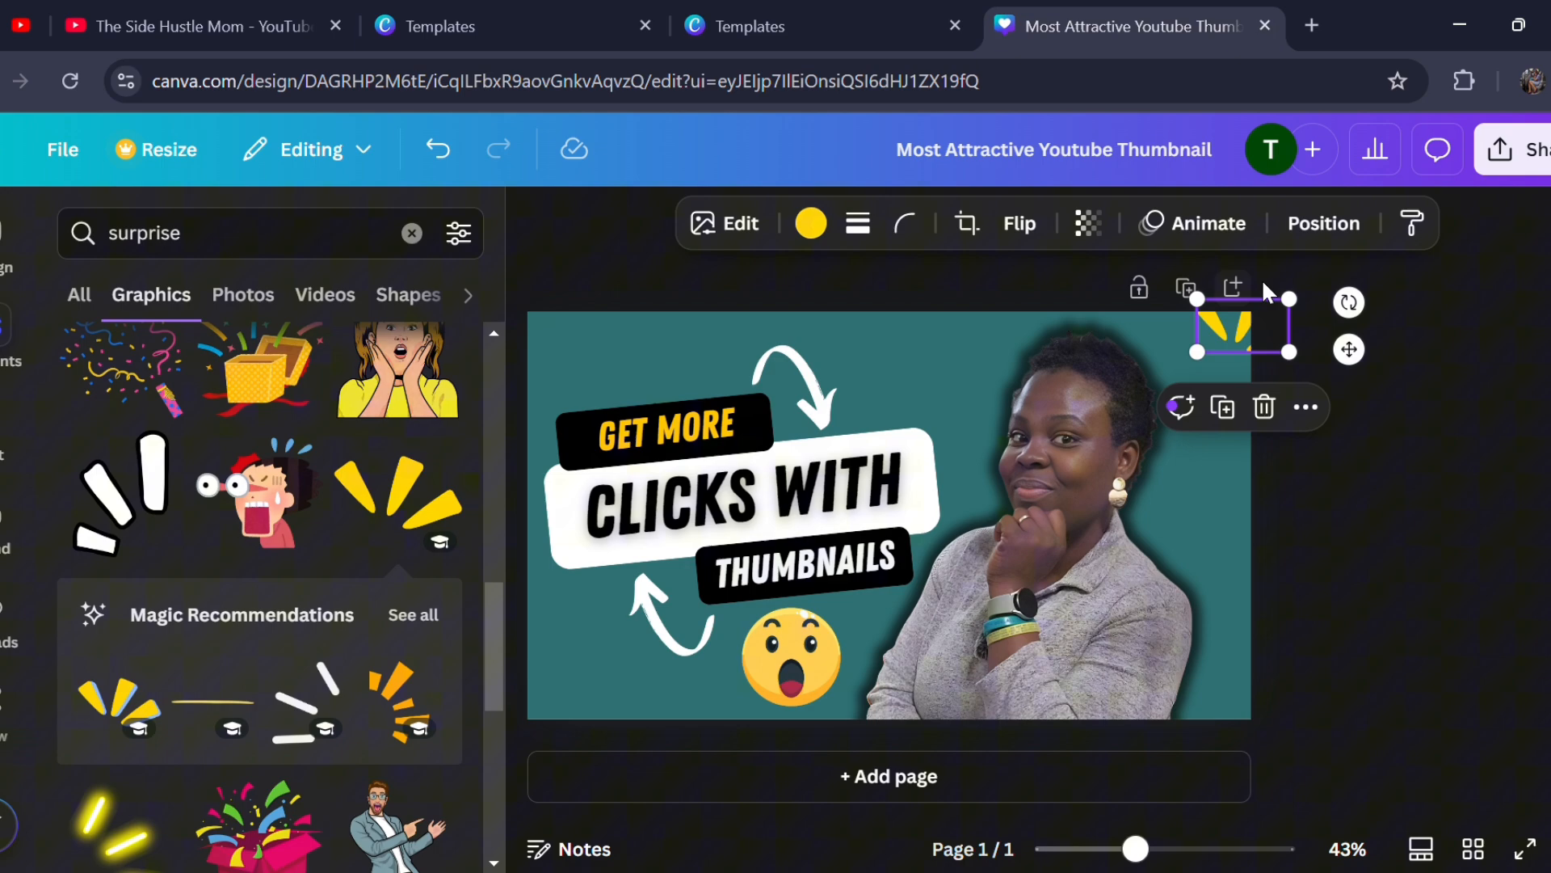
pyautogui.click(1266, 404)
pyautogui.scroll(-4, 139, 772)
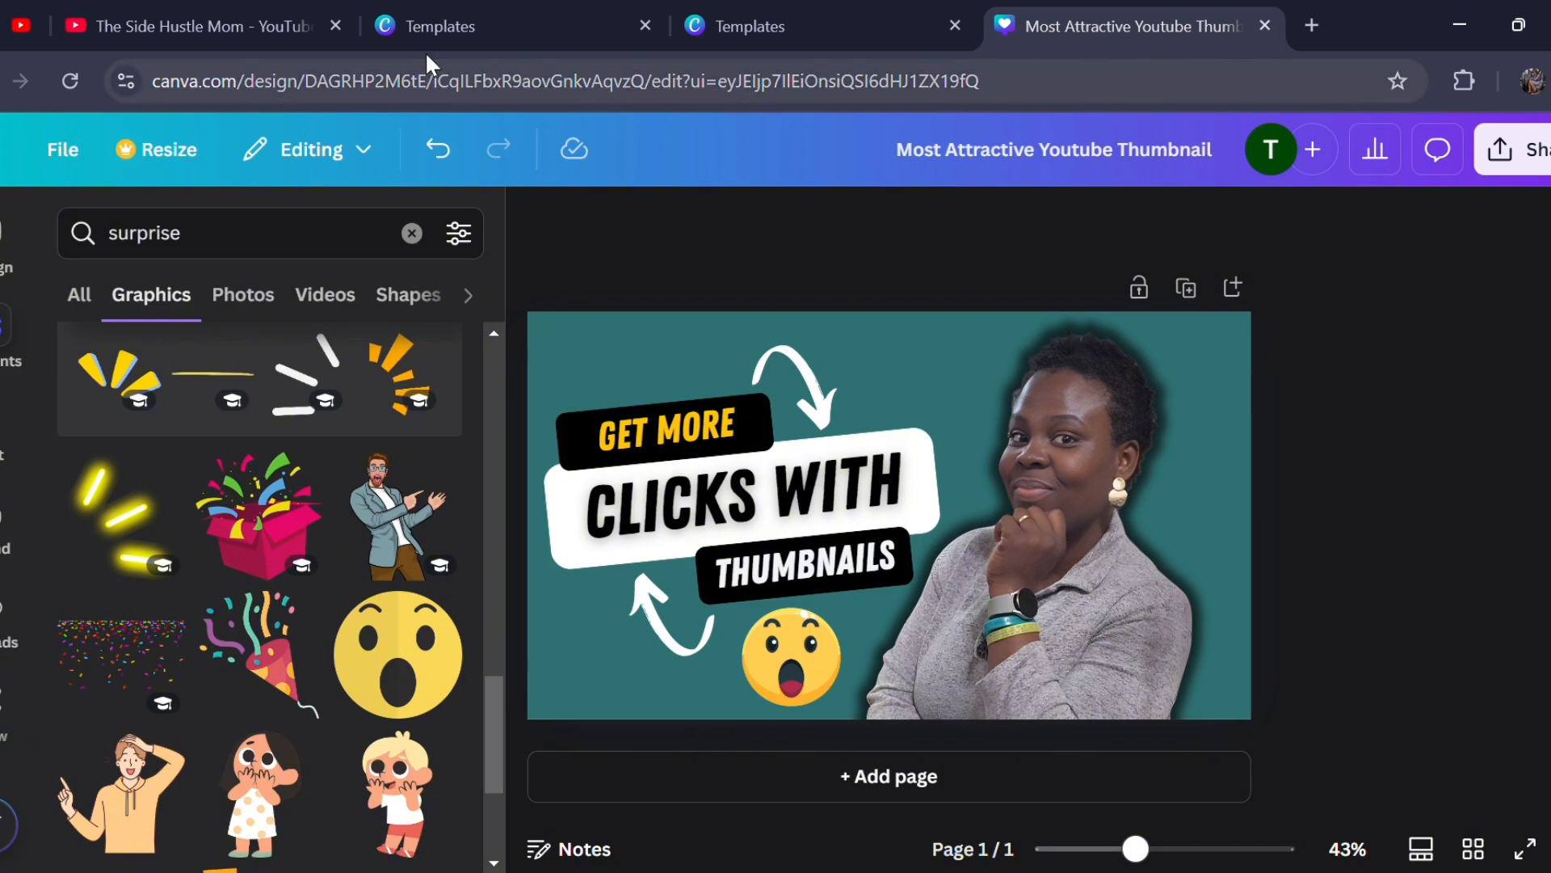
# - In YouTube Studio, view the thumbnail Test & compare option for the video "IMPORTANT YouTube Changes You Must Know", and close it
pyautogui.click(174, 26)
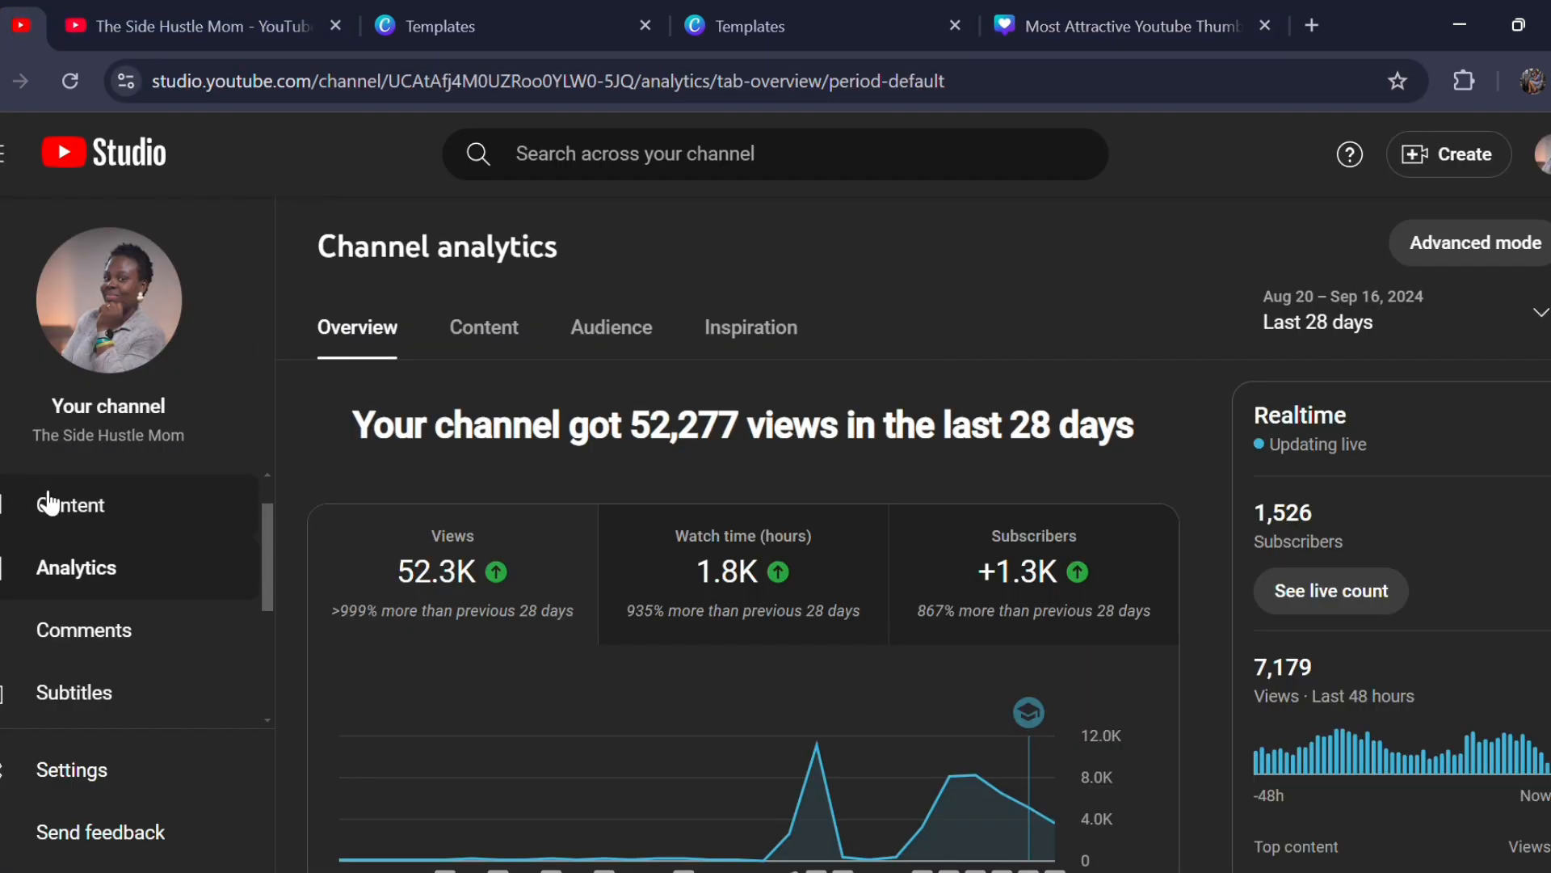
pyautogui.click(73, 523)
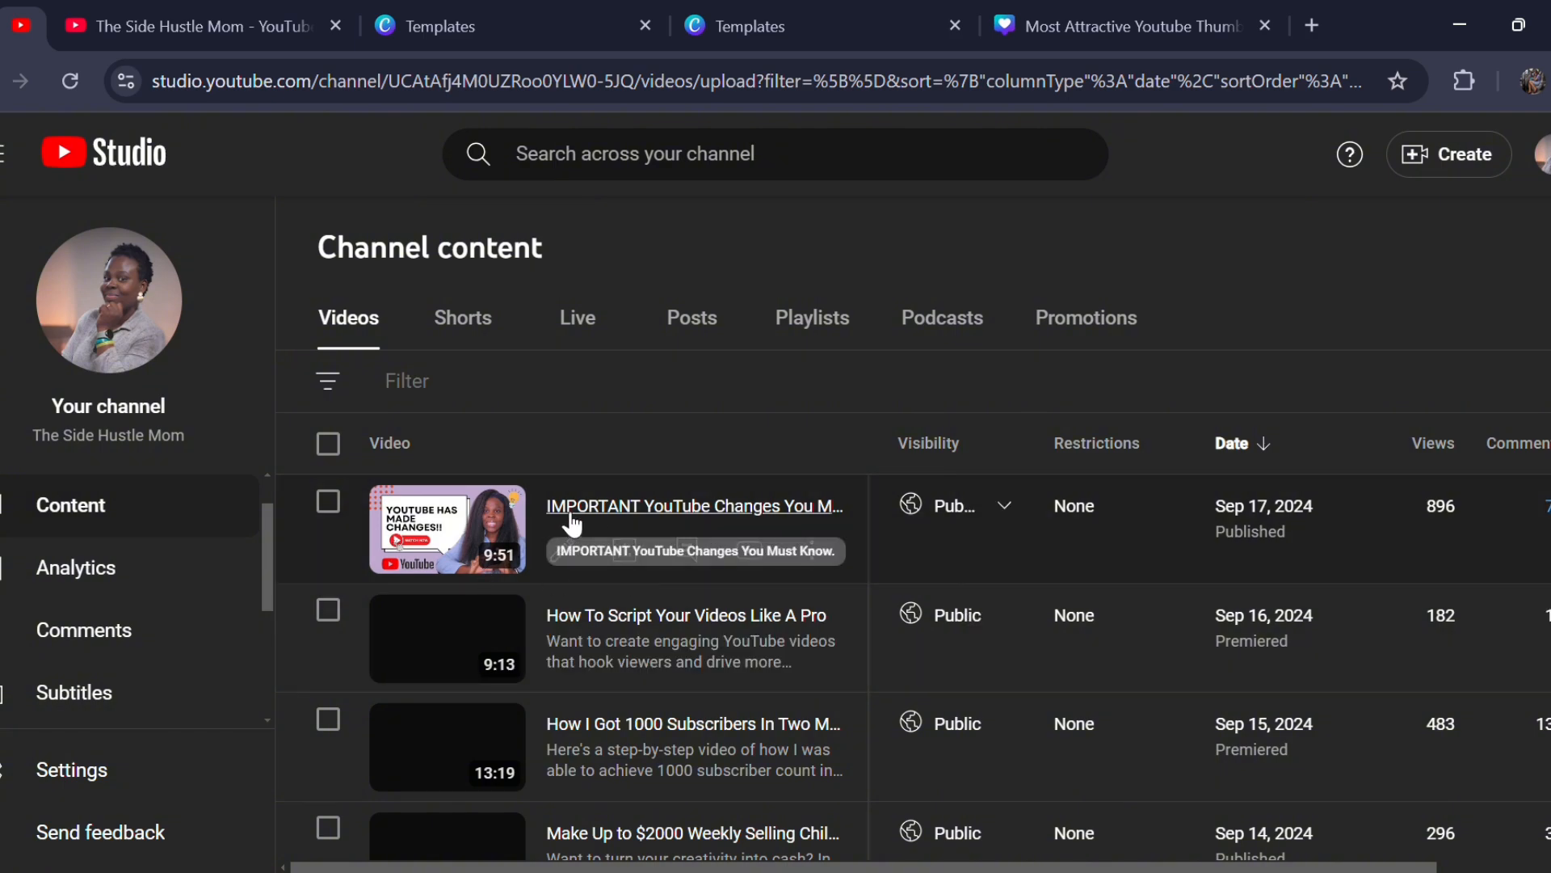
pyautogui.click(570, 523)
pyautogui.scroll(-4, 576, 525)
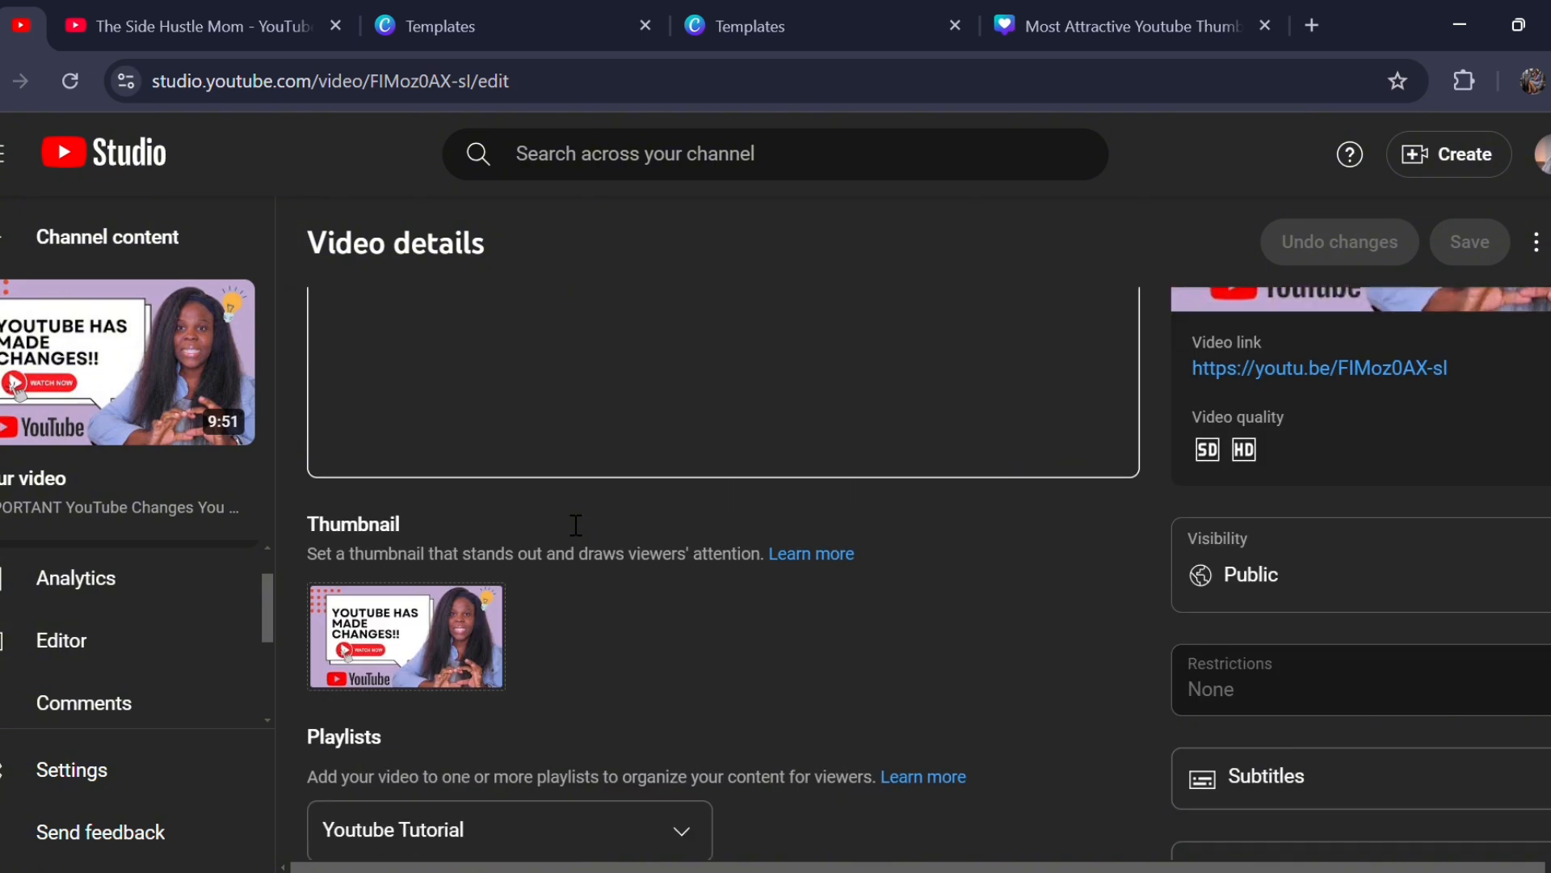
pyautogui.click(485, 534)
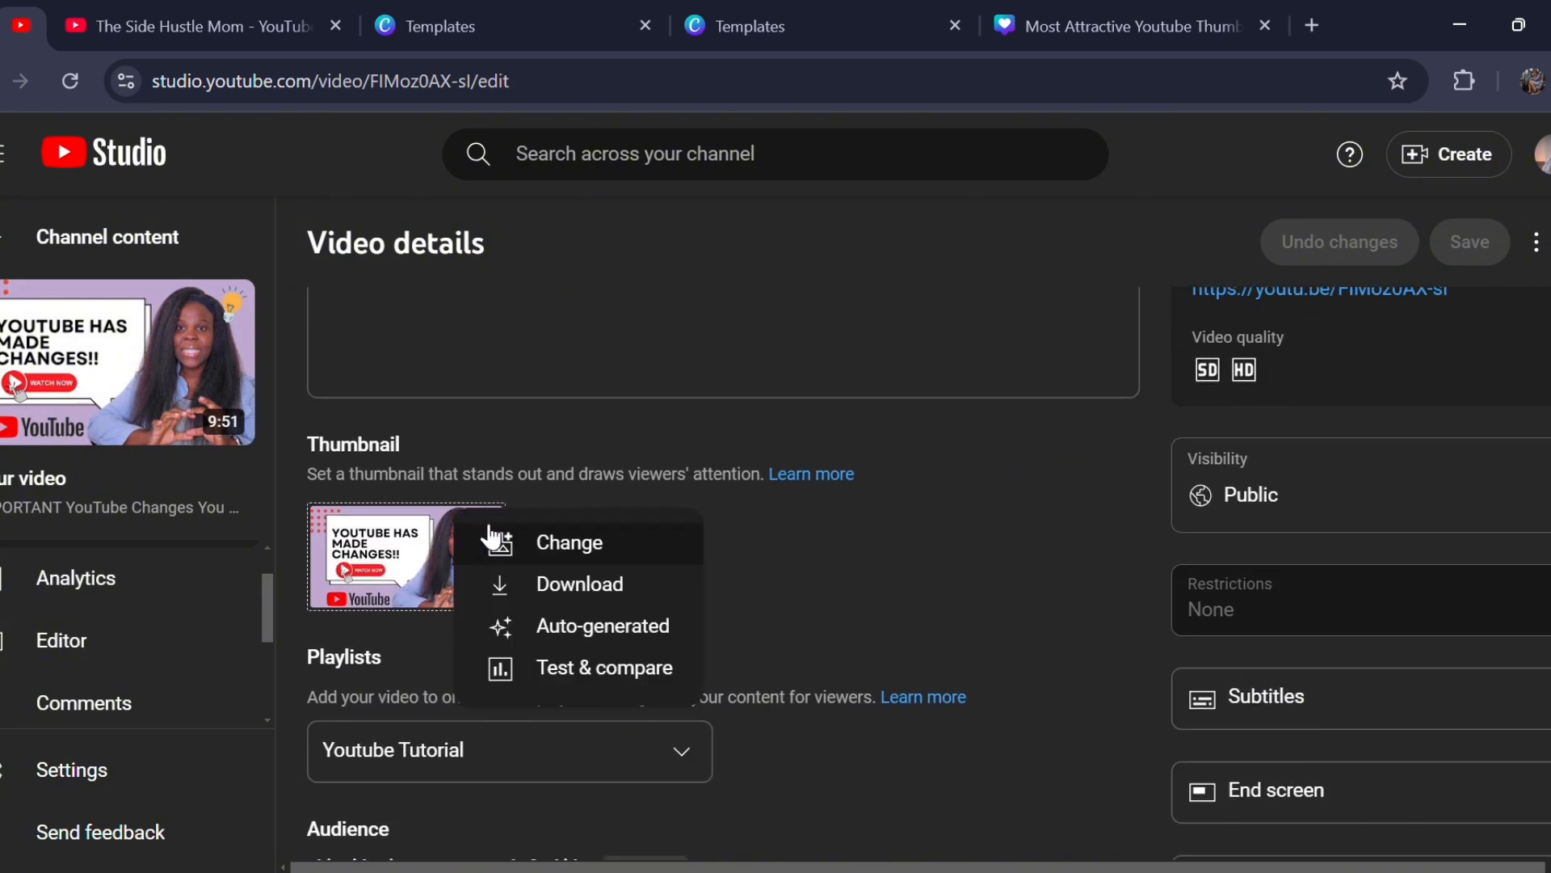
pyautogui.click(578, 667)
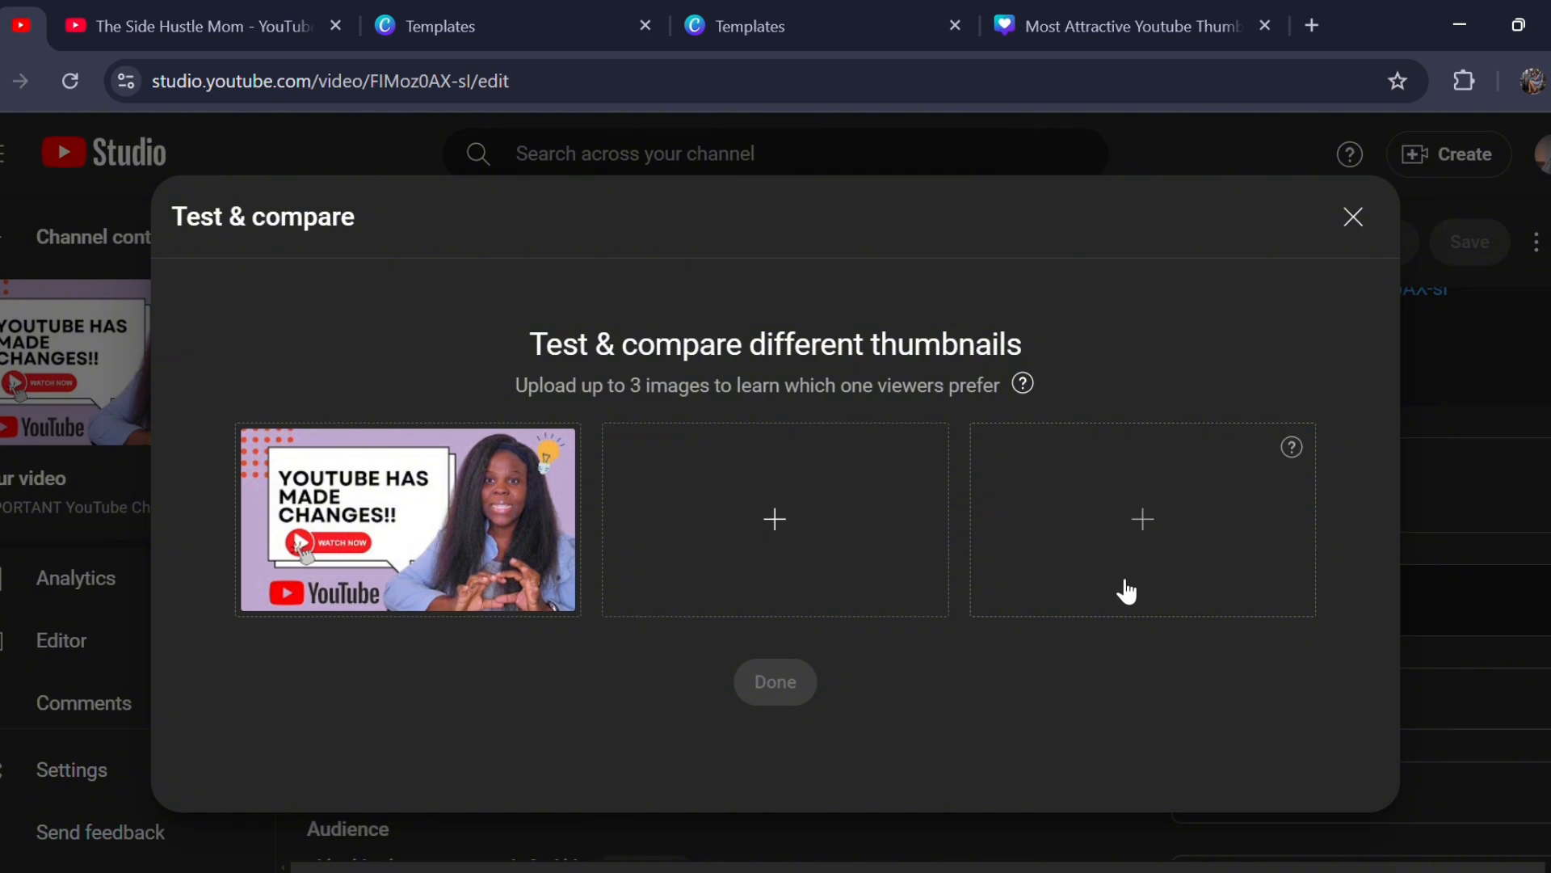
pyautogui.click(1354, 218)
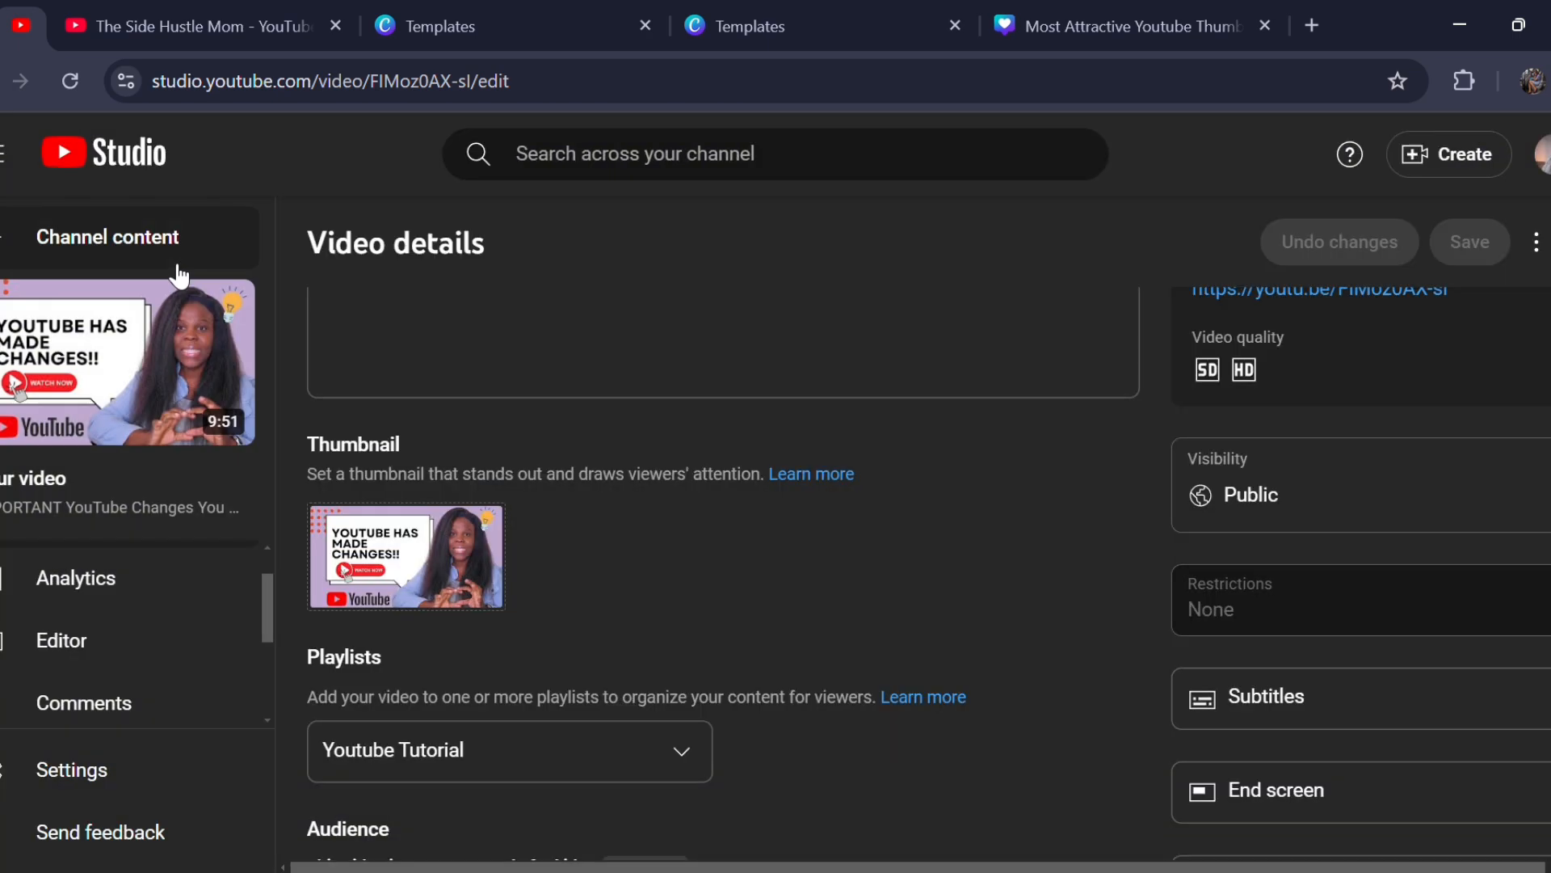
# - Look through the thumbnails in the channel's video list, and return to the "Most Attractive Youtube Thumbnail" design in Canva
pyautogui.click(106, 236)
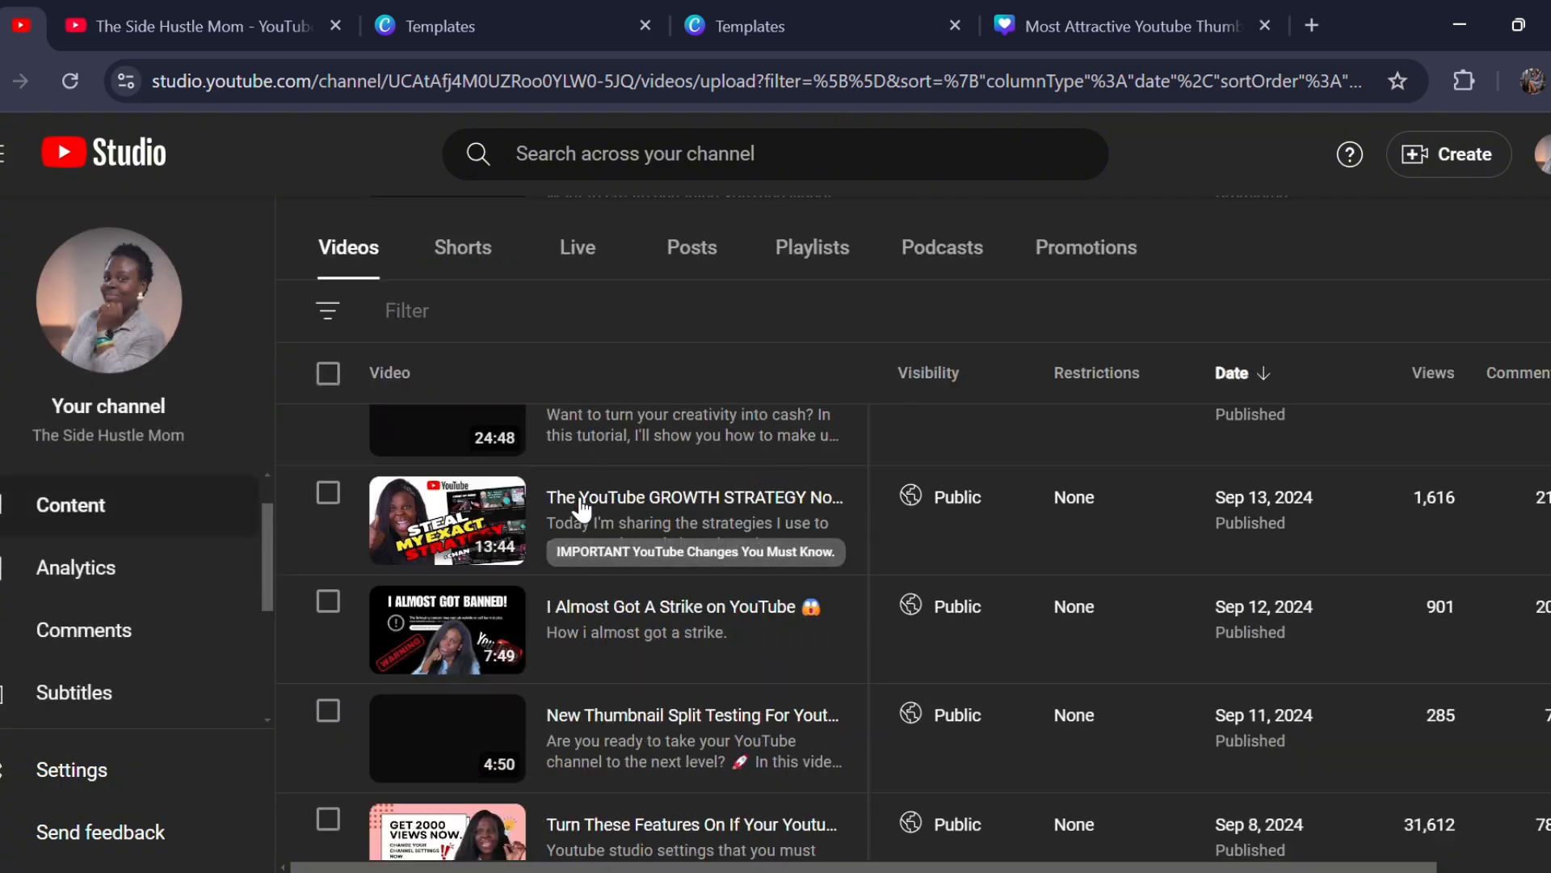
pyautogui.scroll(-1, 569, 493)
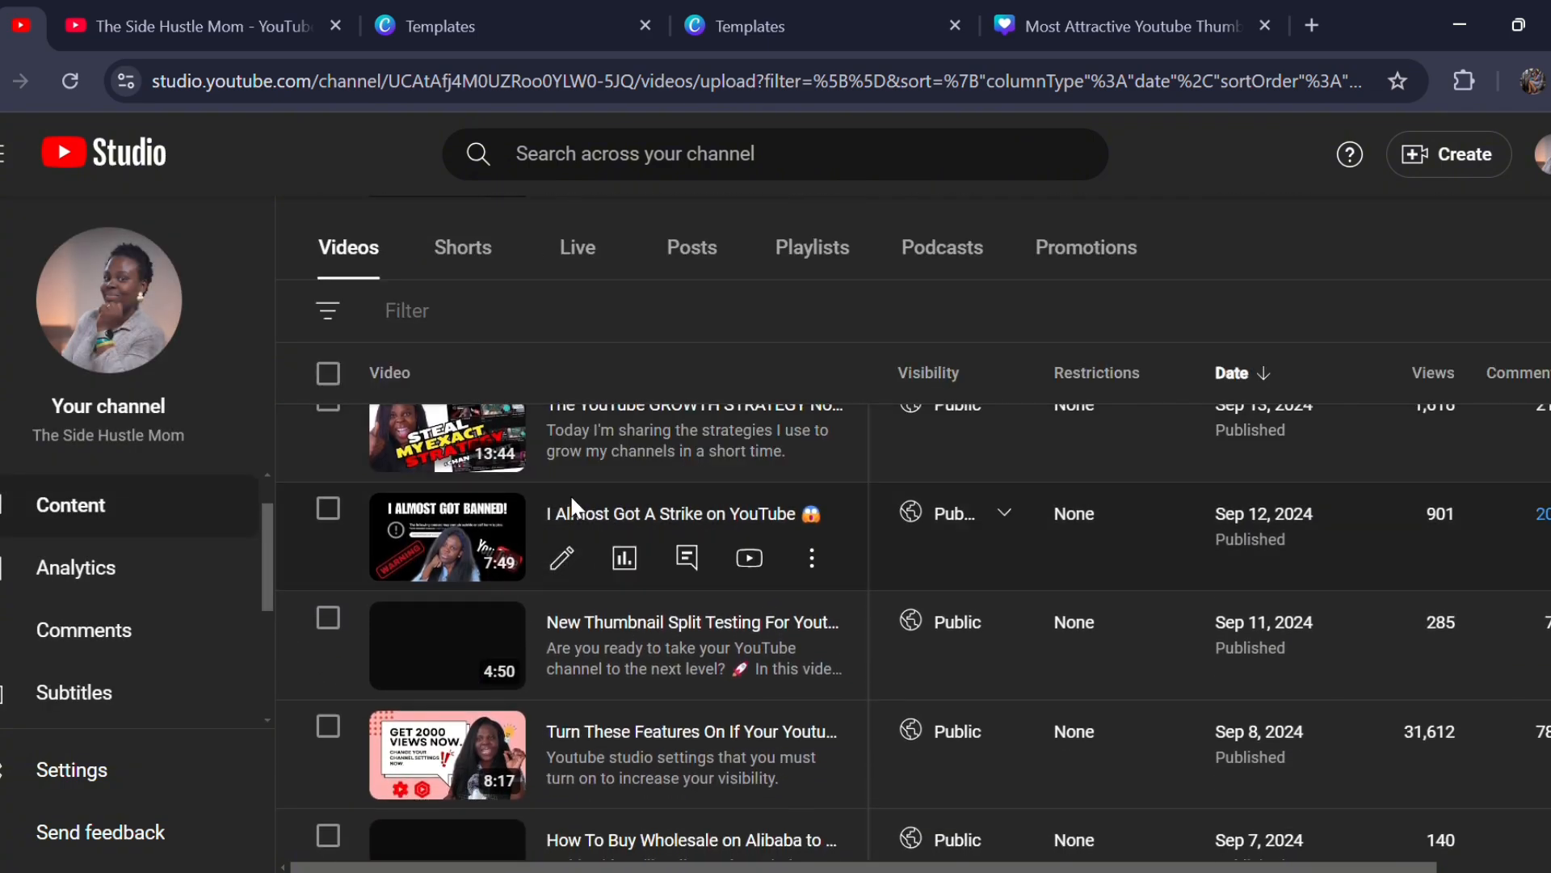
pyautogui.click(749, 17)
pyautogui.click(537, 25)
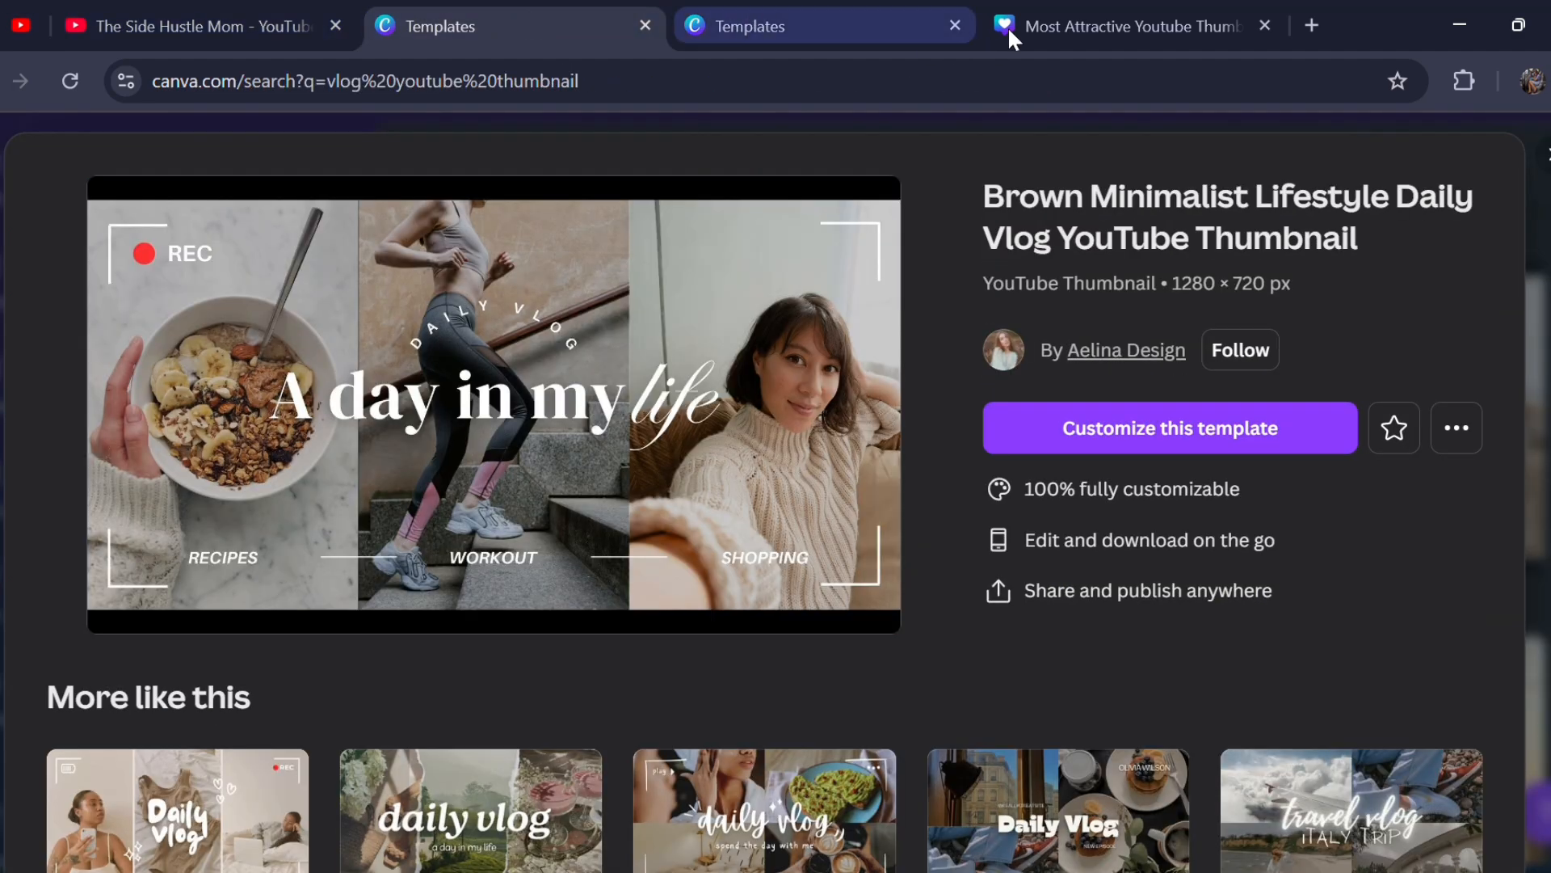
pyautogui.click(1109, 26)
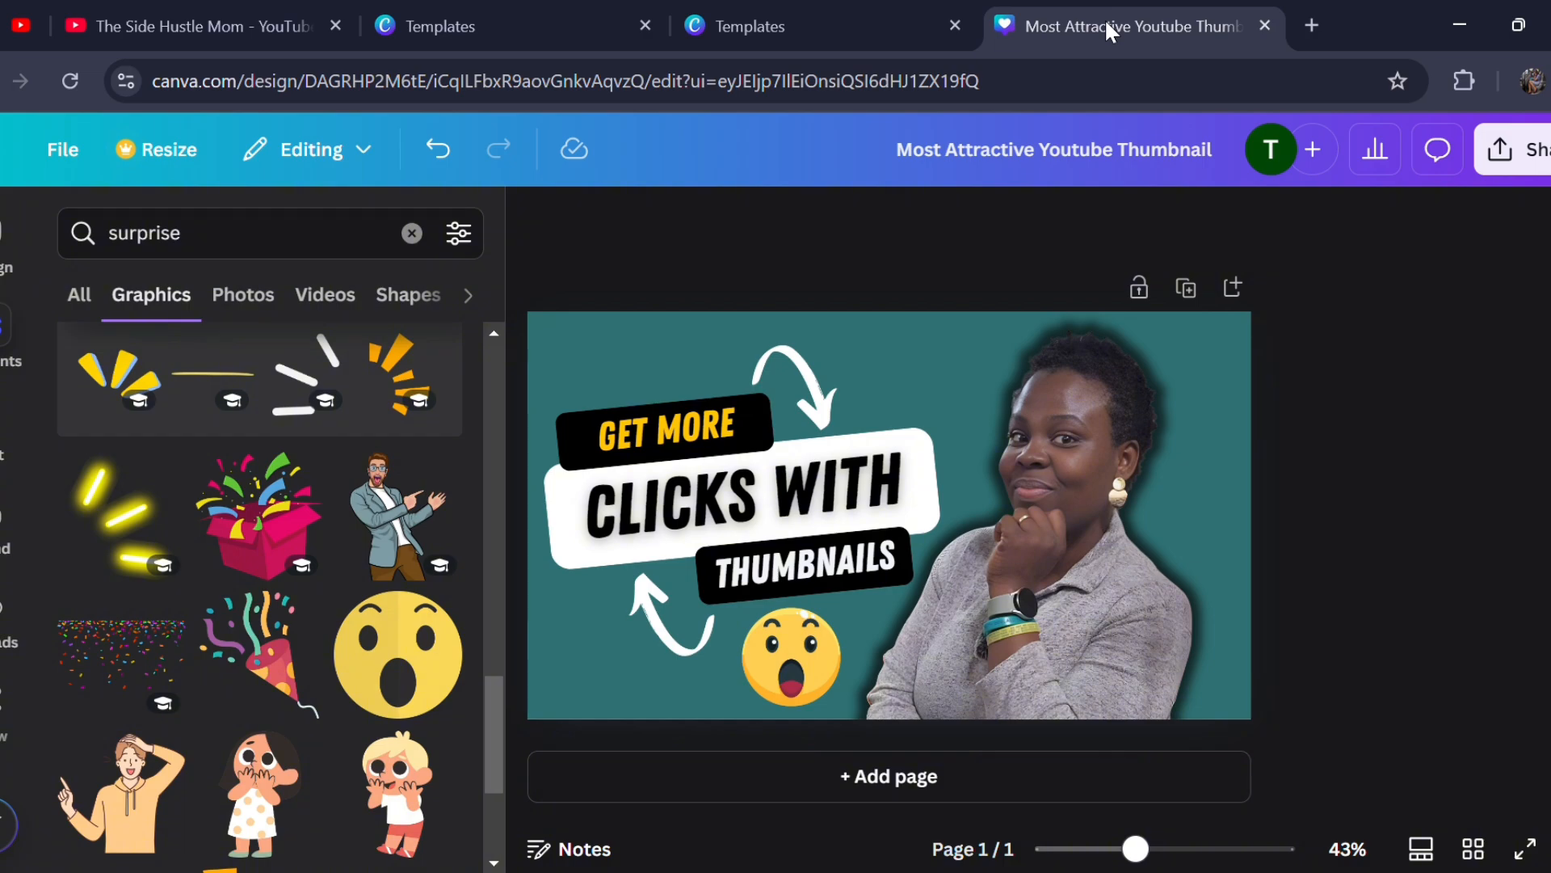